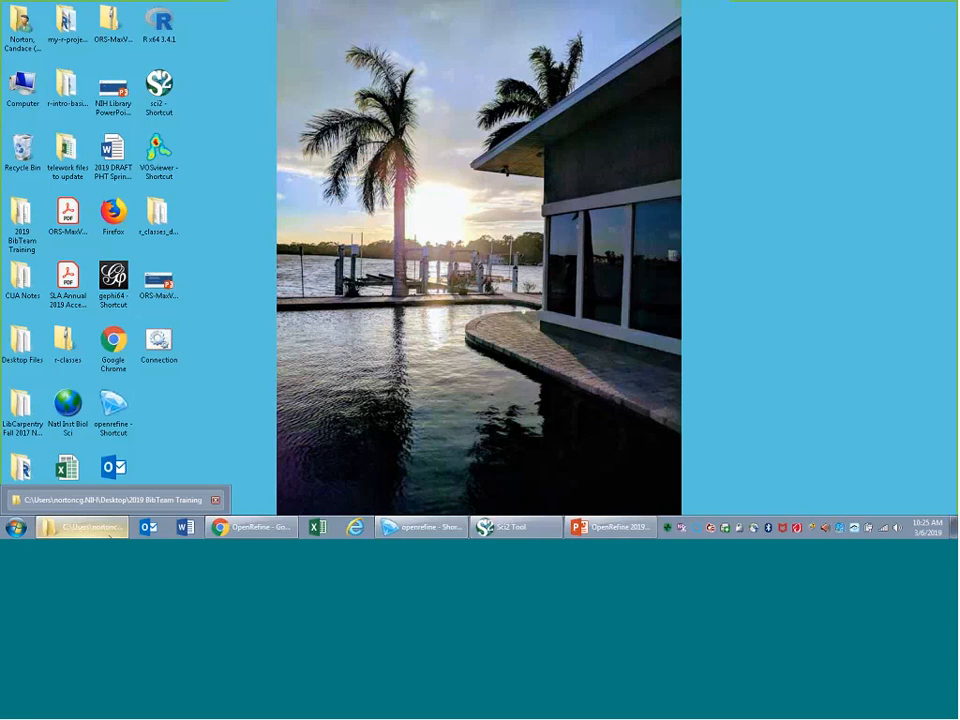
# Look over the files in the 2019 BibTeam Training folder and minimize its window
pyautogui.click(100, 527)
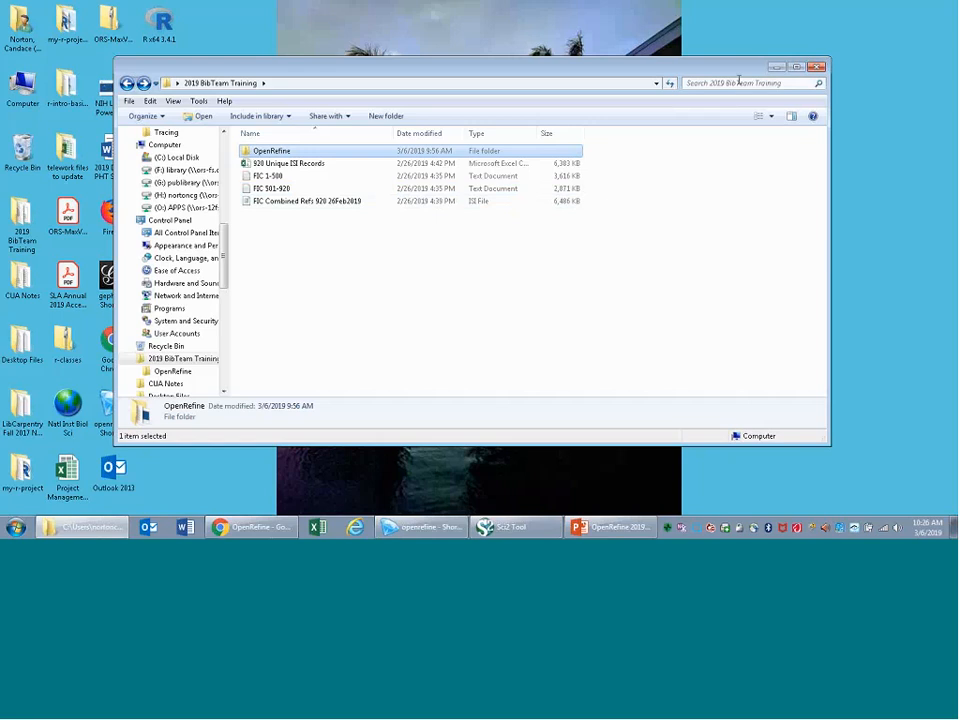
pyautogui.click(776, 67)
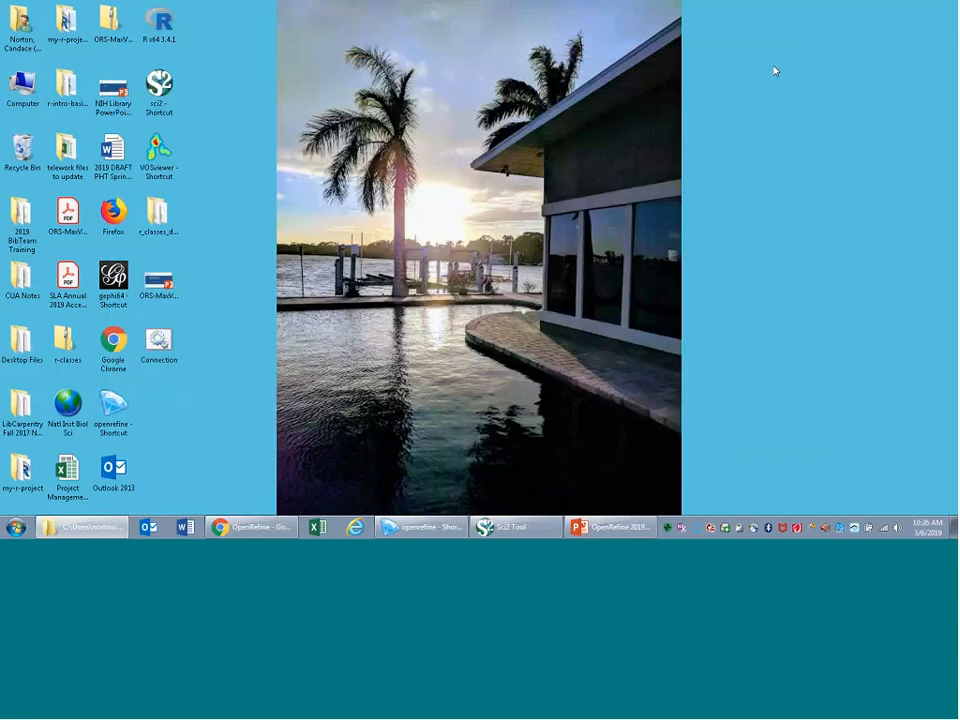
# Switch to Sci2 Tool and load the ISI file FIC Combined Refs 920 26Feb2019 from the desktop's 2019 BibTeam Training folder
pyautogui.click(522, 529)
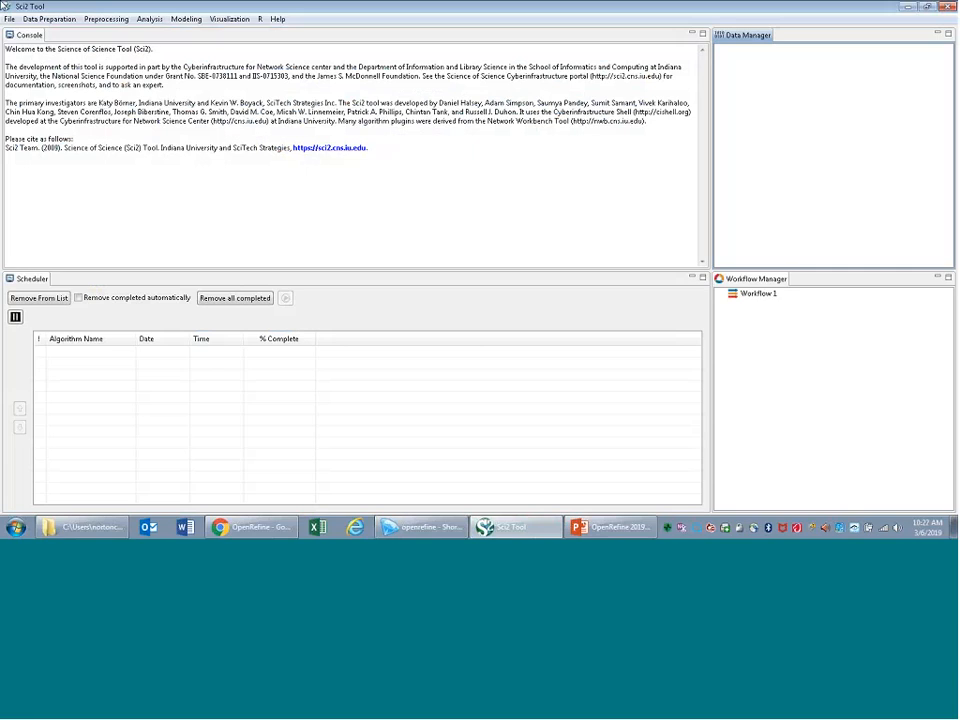
pyautogui.click(8, 20)
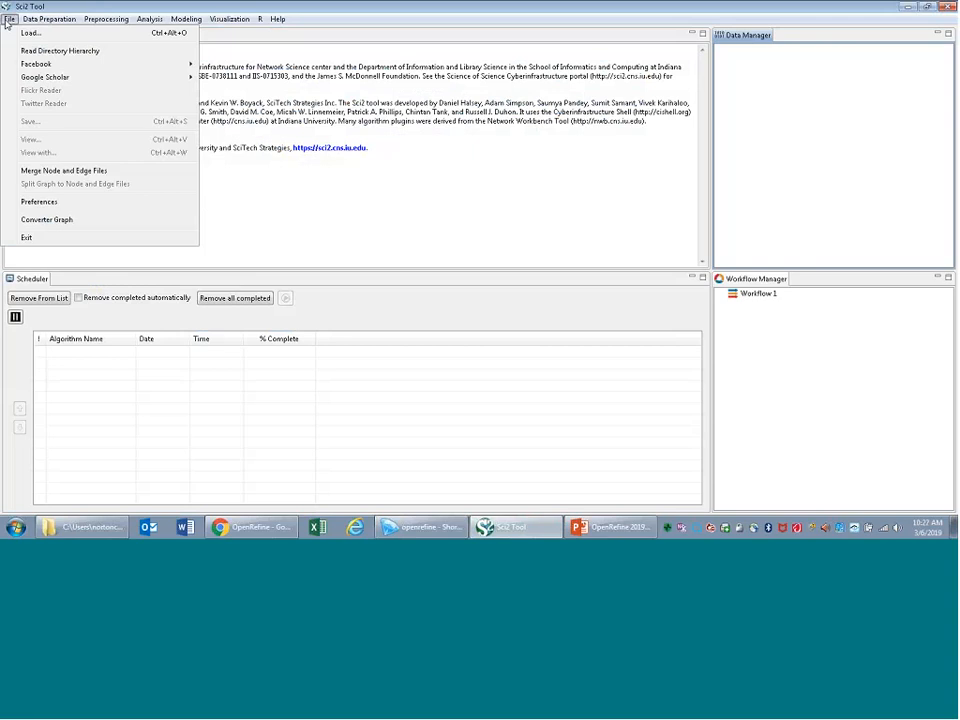
pyautogui.click(28, 33)
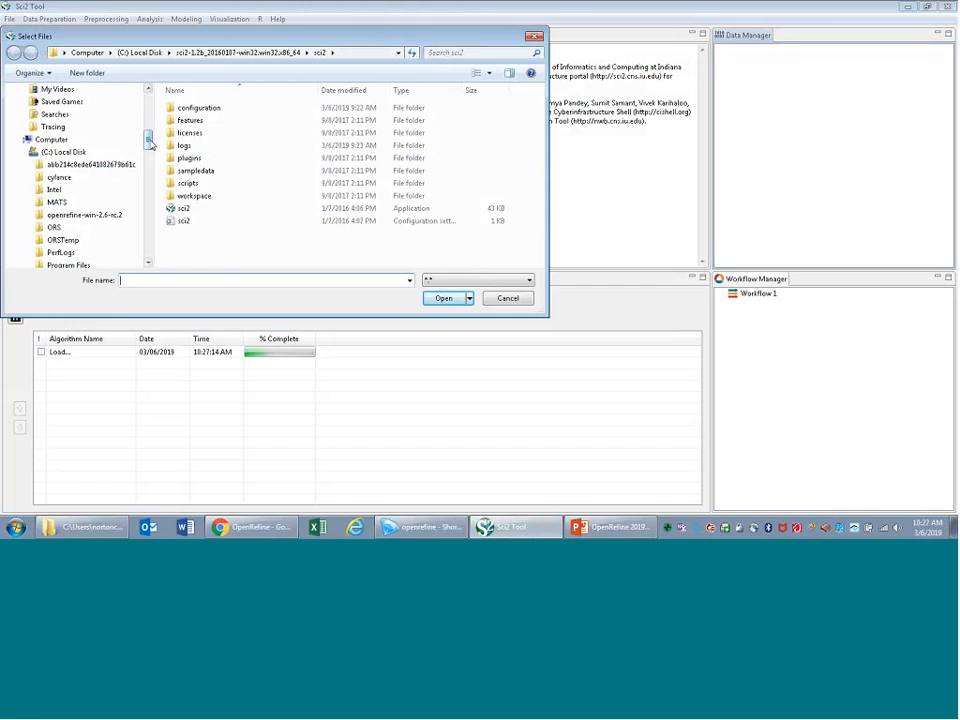
pyautogui.scroll(6, 120, 110)
pyautogui.scroll(1, 150, 108)
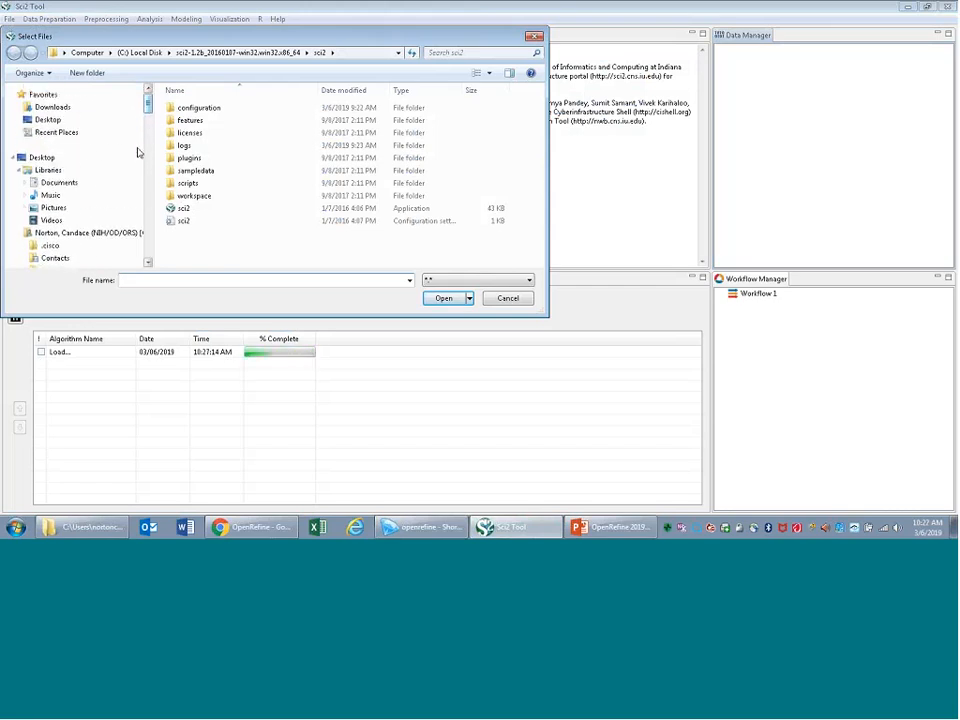
pyautogui.click(50, 119)
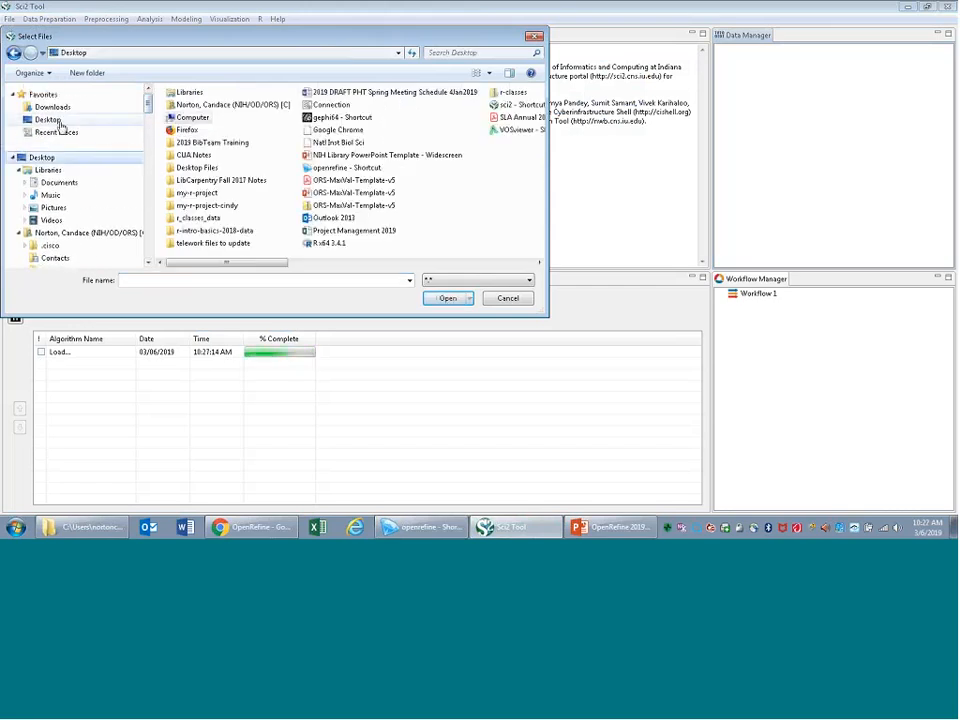
pyautogui.doubleClick(228, 143)
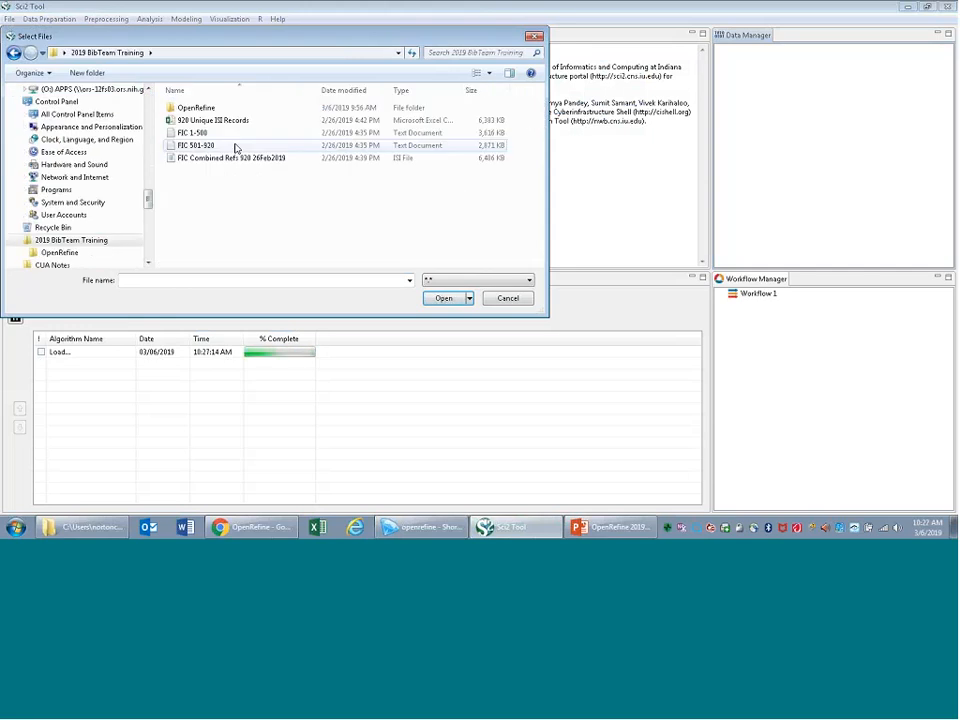
pyautogui.click(212, 162)
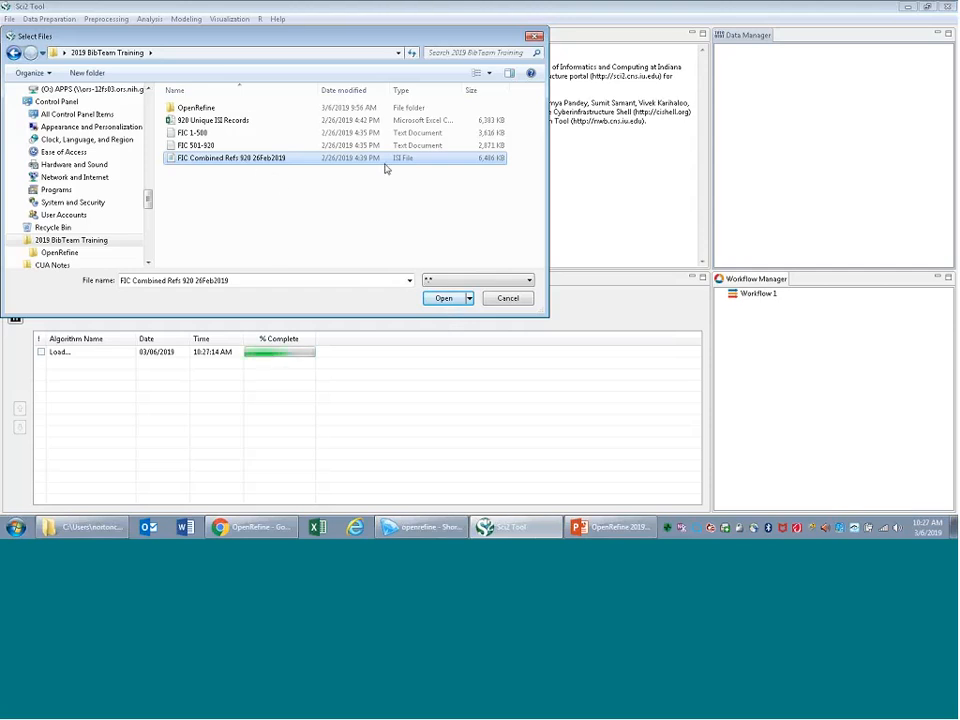
pyautogui.click(441, 298)
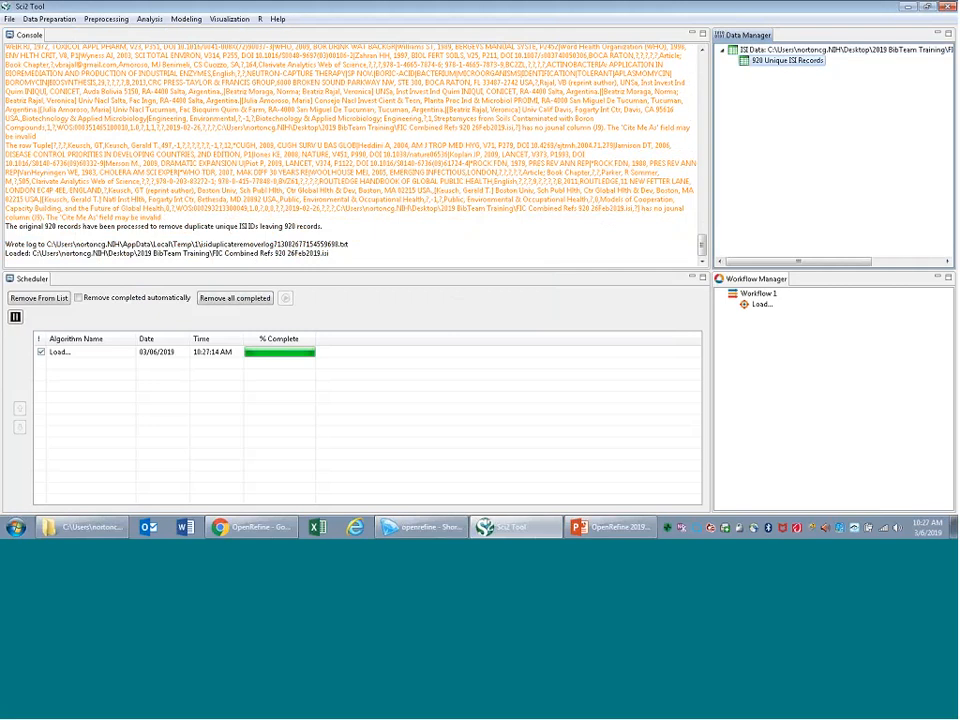
# Save the 920 Unique ISI Records table as a CSV under that name, overwriting the existing file, and close Sci2 Tool
pyautogui.click(746, 61)
pyautogui.rightClick(800, 66)
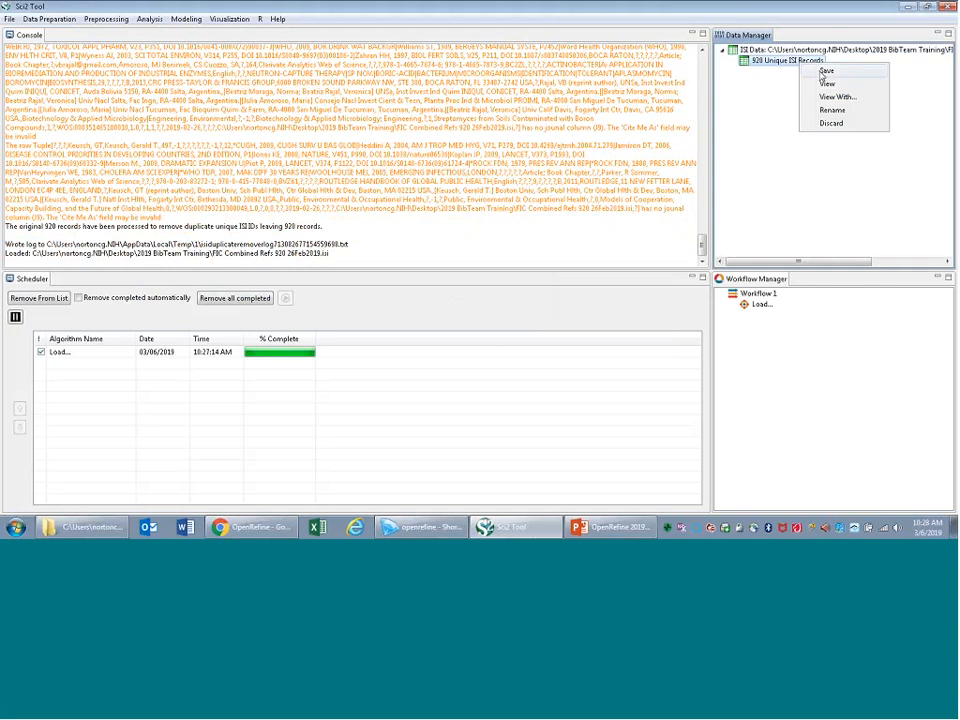
pyautogui.click(822, 72)
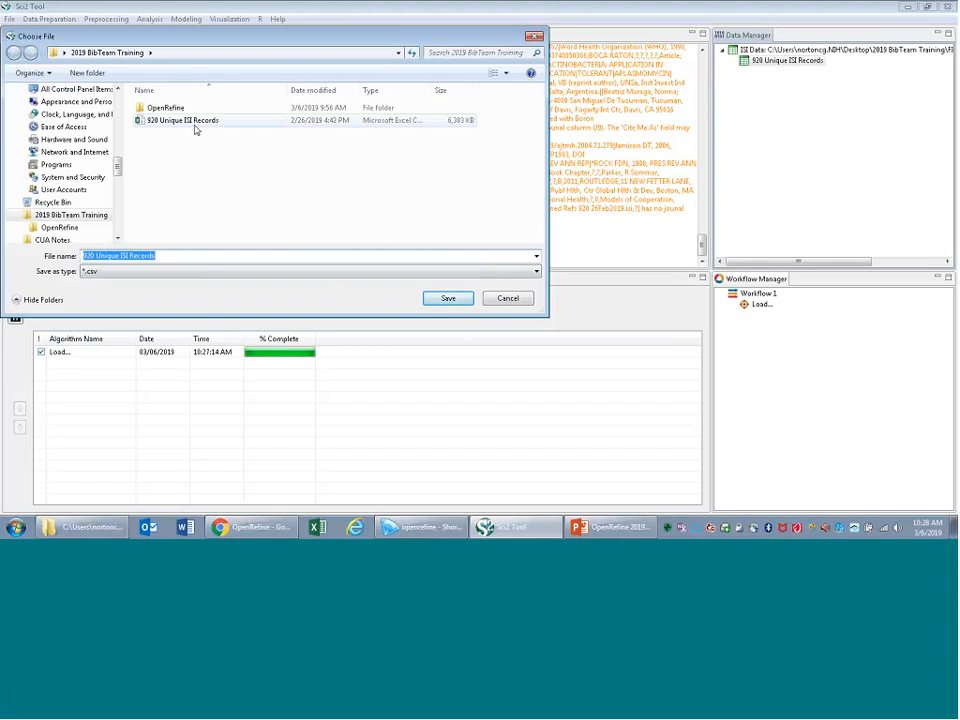
pyautogui.click(438, 301)
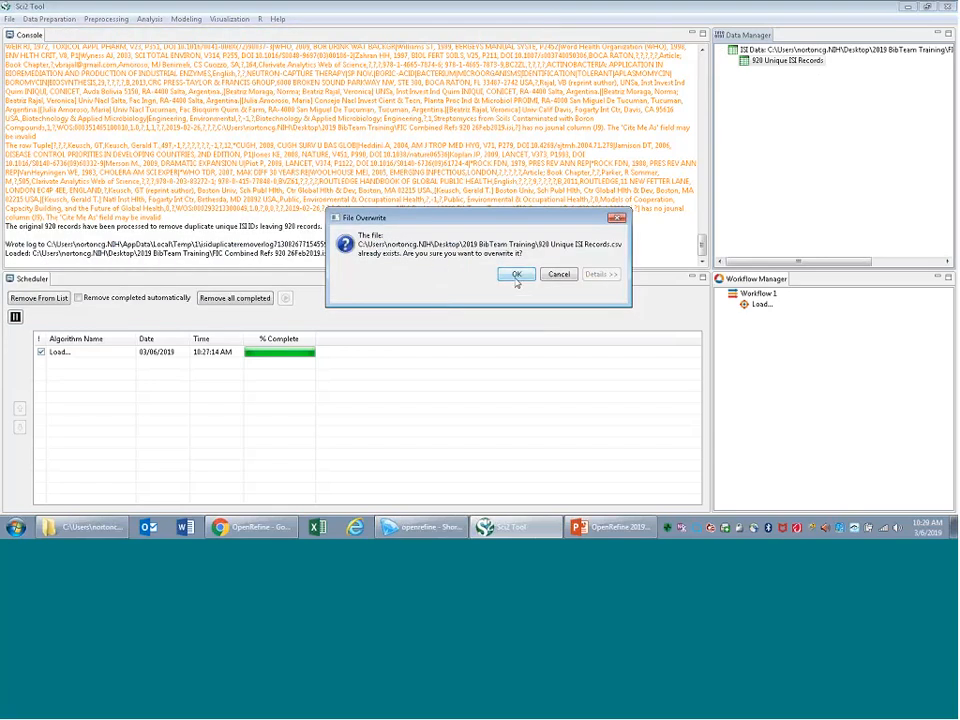
pyautogui.click(515, 275)
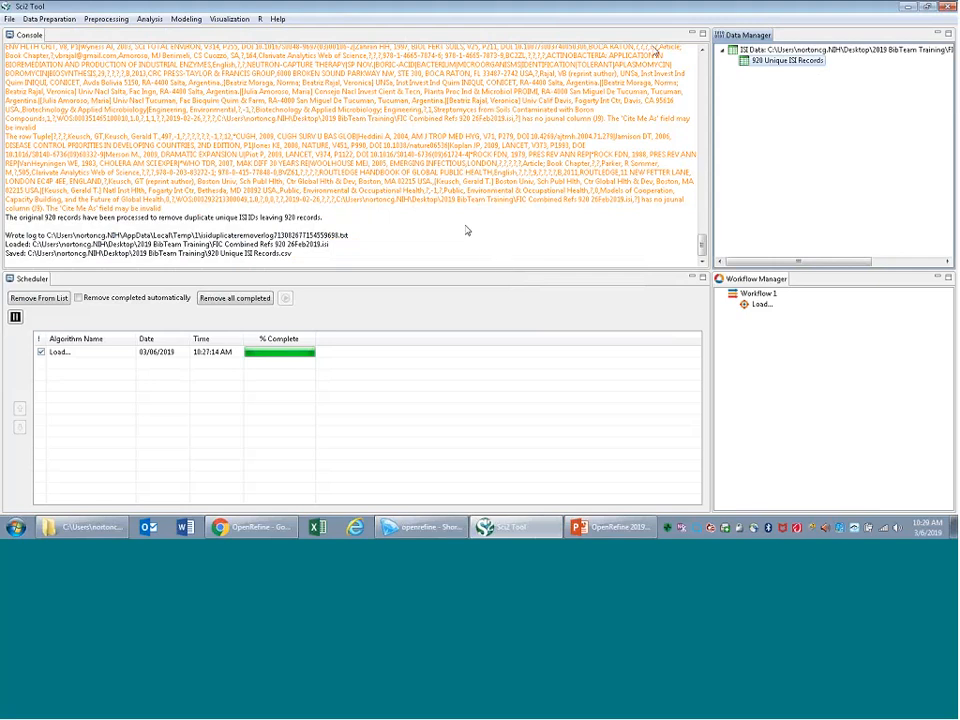
pyautogui.click(949, 9)
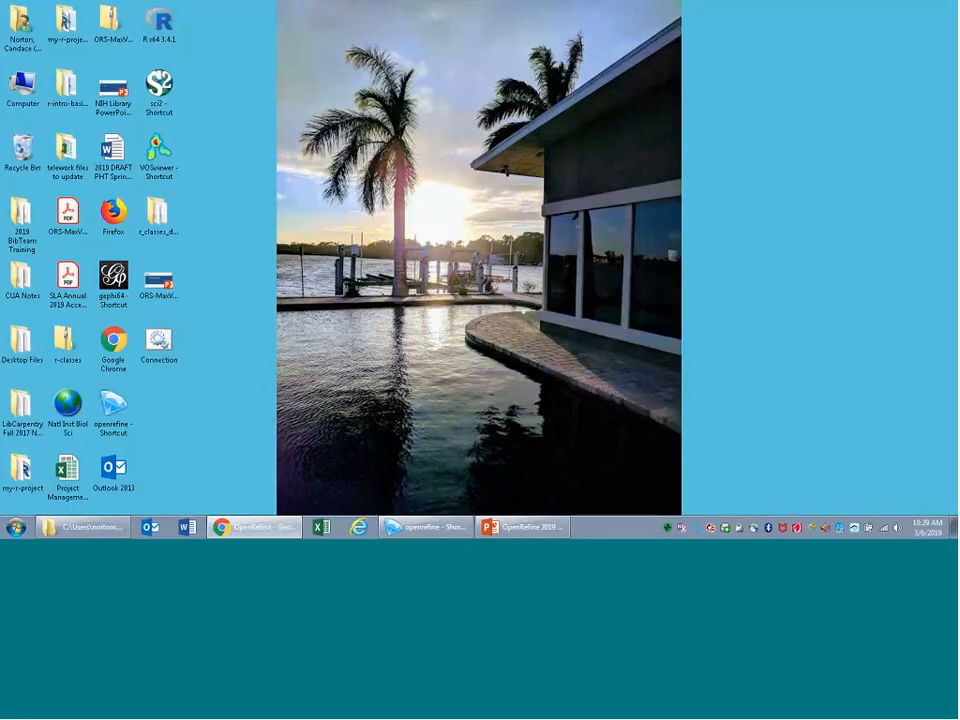
# Check the running OpenRefine server's console window and minimize it
pyautogui.moveTo(425, 534)
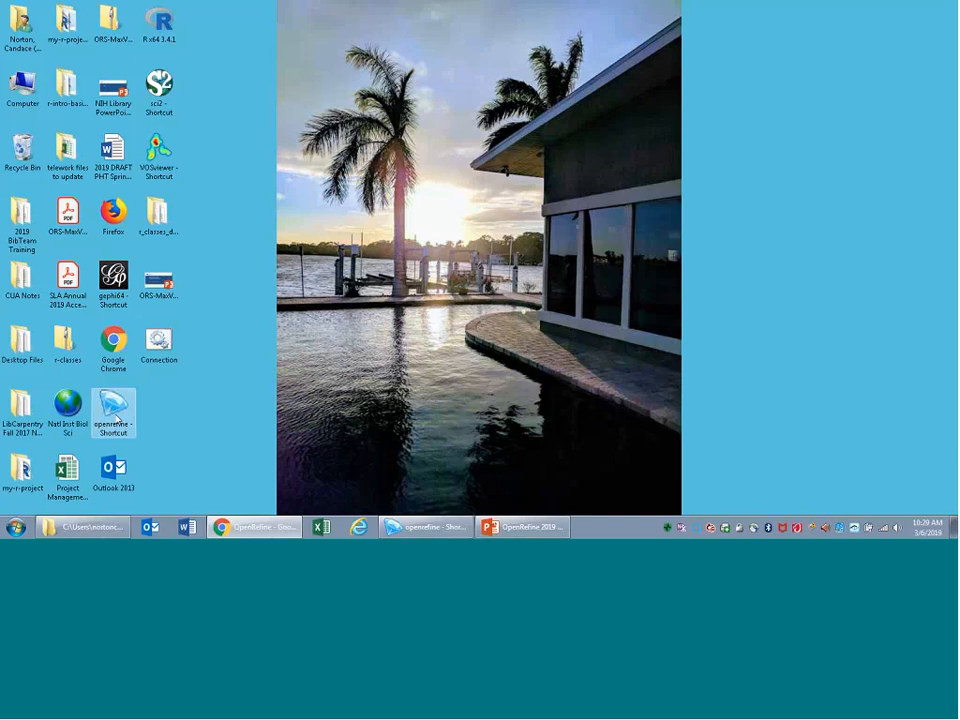
pyautogui.click(418, 535)
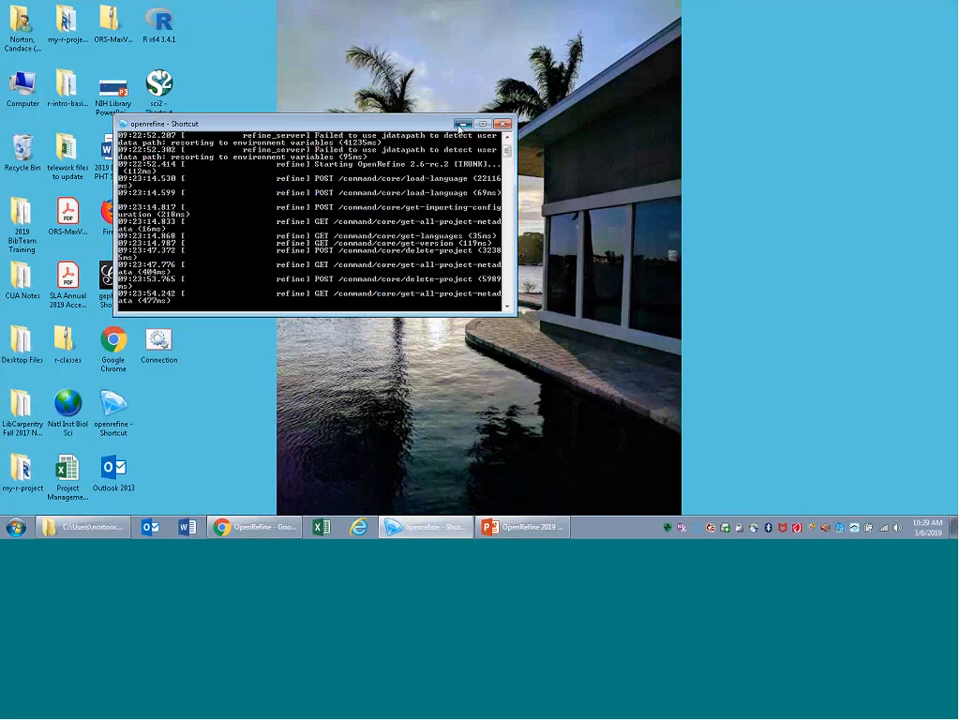
pyautogui.click(462, 123)
# Switch to OpenRefine in Chrome and enlarge the page zoom to 125%
pyautogui.moveTo(259, 537)
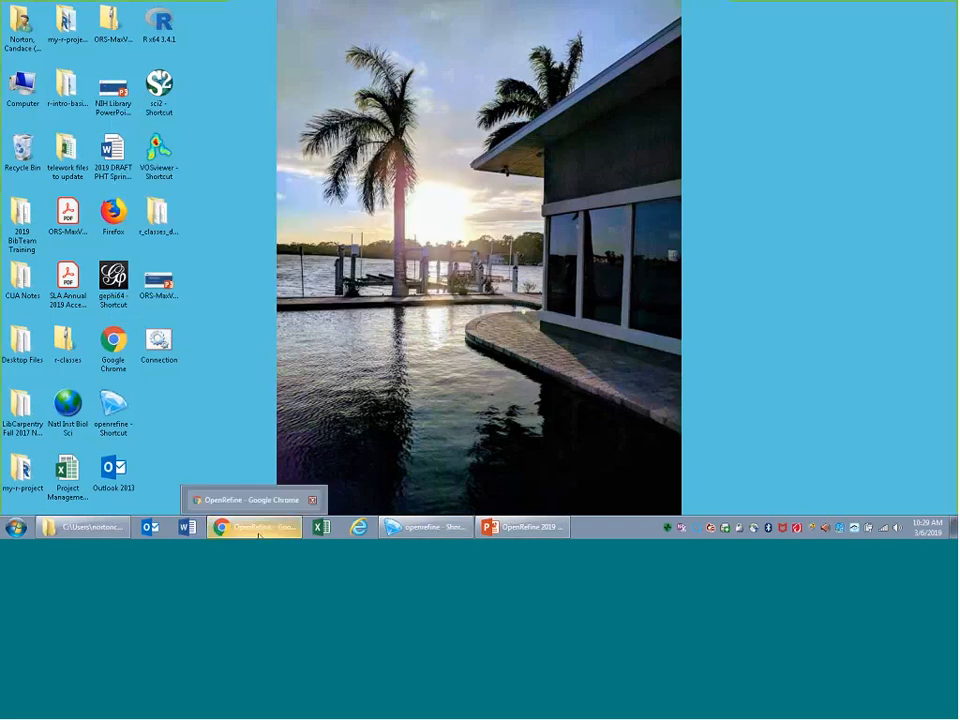
pyautogui.click(259, 537)
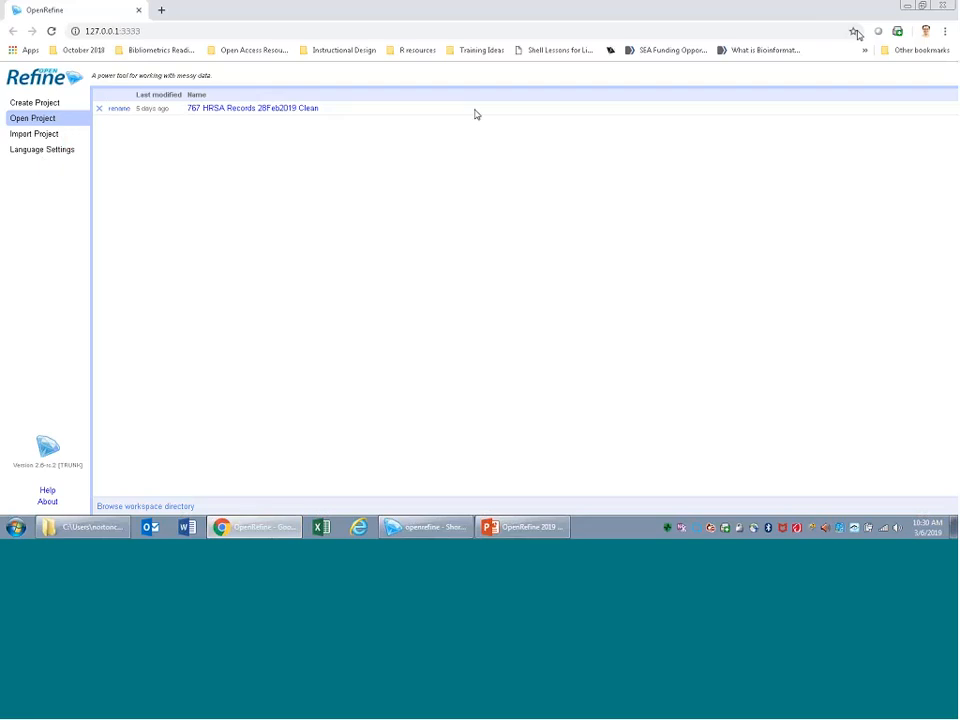
pyautogui.click(945, 32)
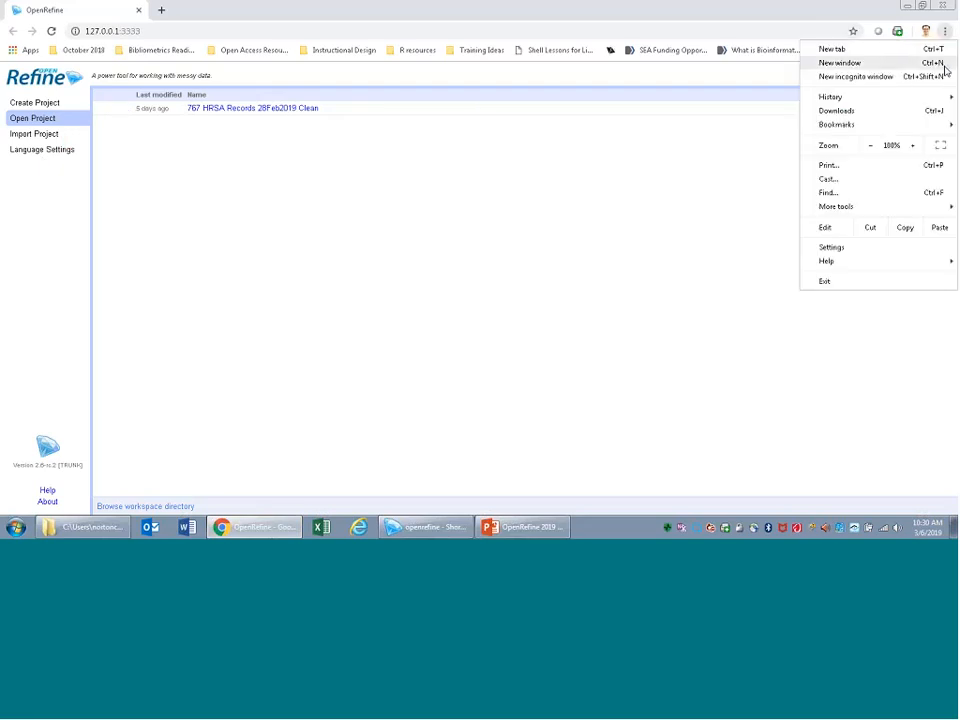
pyautogui.click(912, 146)
pyautogui.click(917, 148)
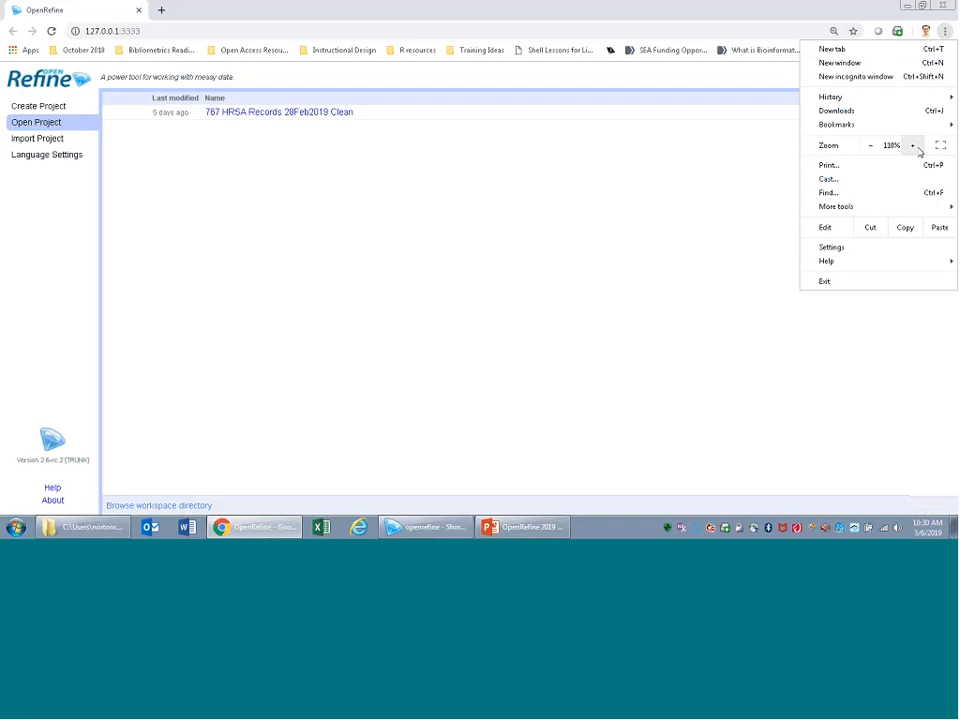
pyautogui.click(912, 146)
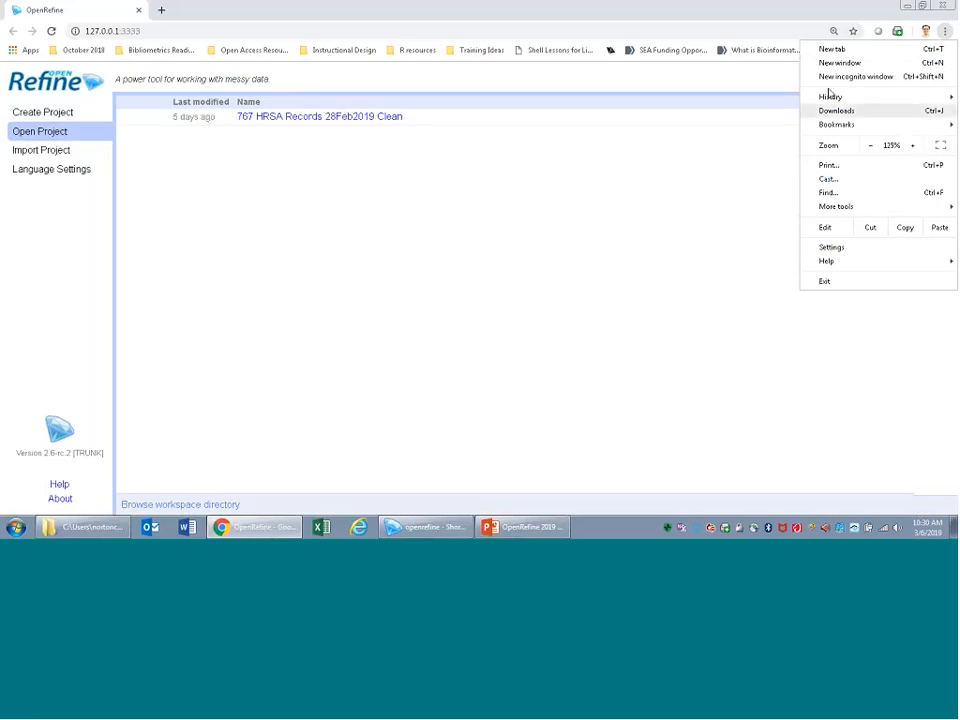
pyautogui.click(722, 12)
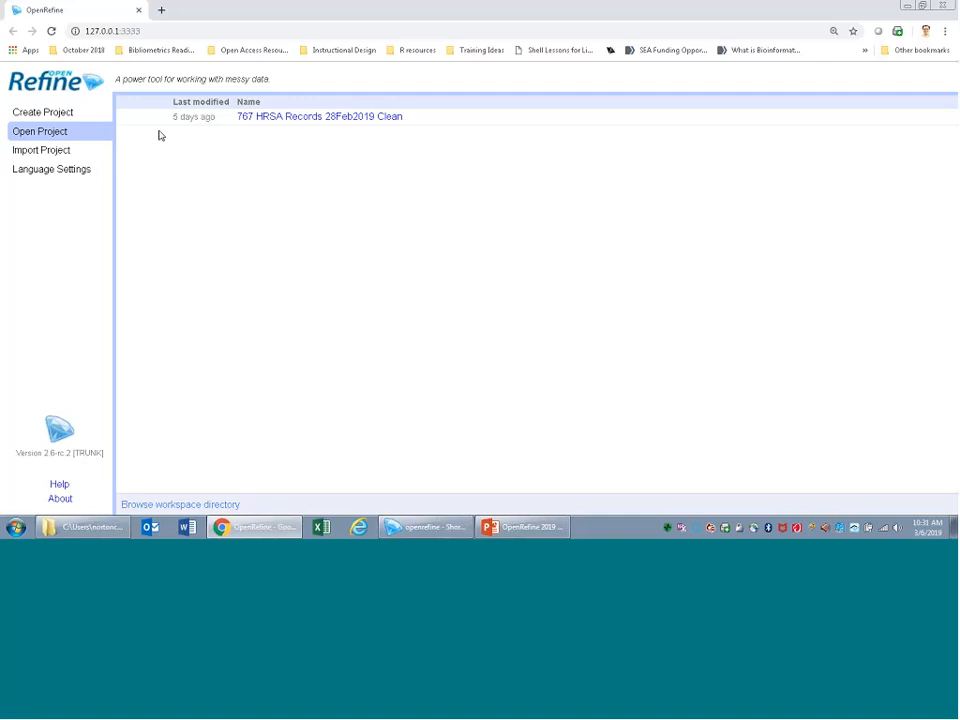
# Start creating a project, look at the web address import option, and return to This Computer as the data source
pyautogui.moveTo(162, 123)
pyautogui.click(53, 116)
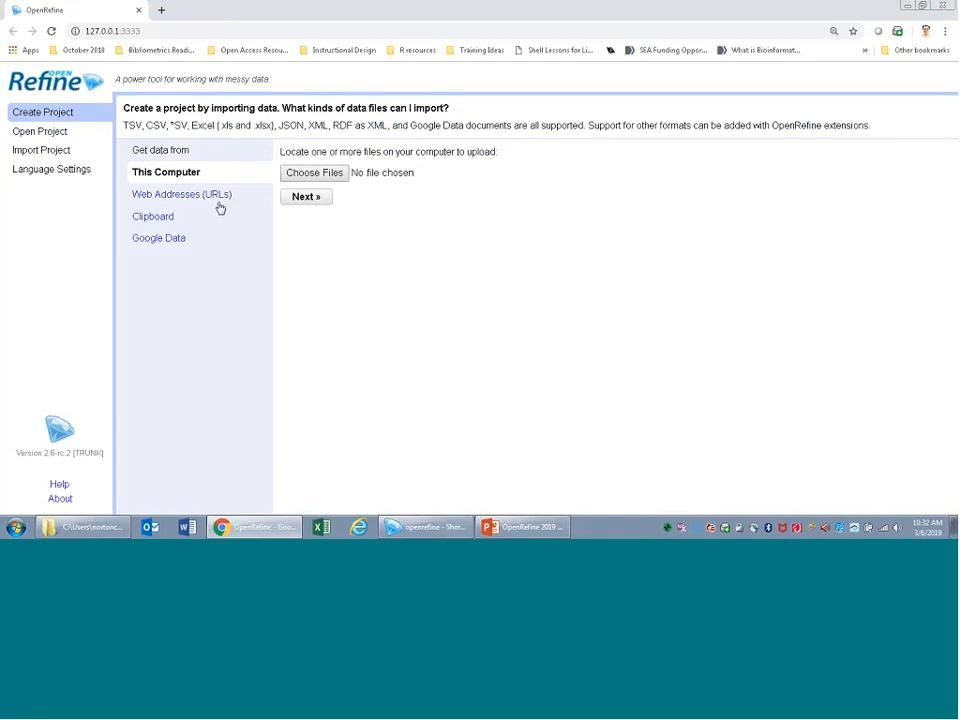
pyautogui.click(184, 199)
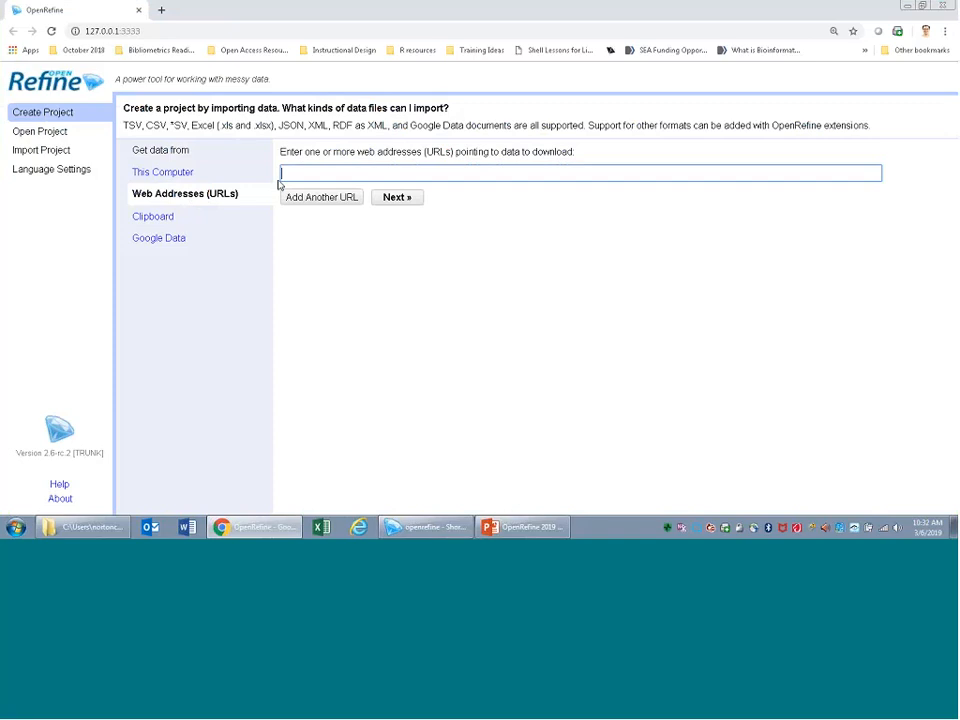
pyautogui.click(174, 177)
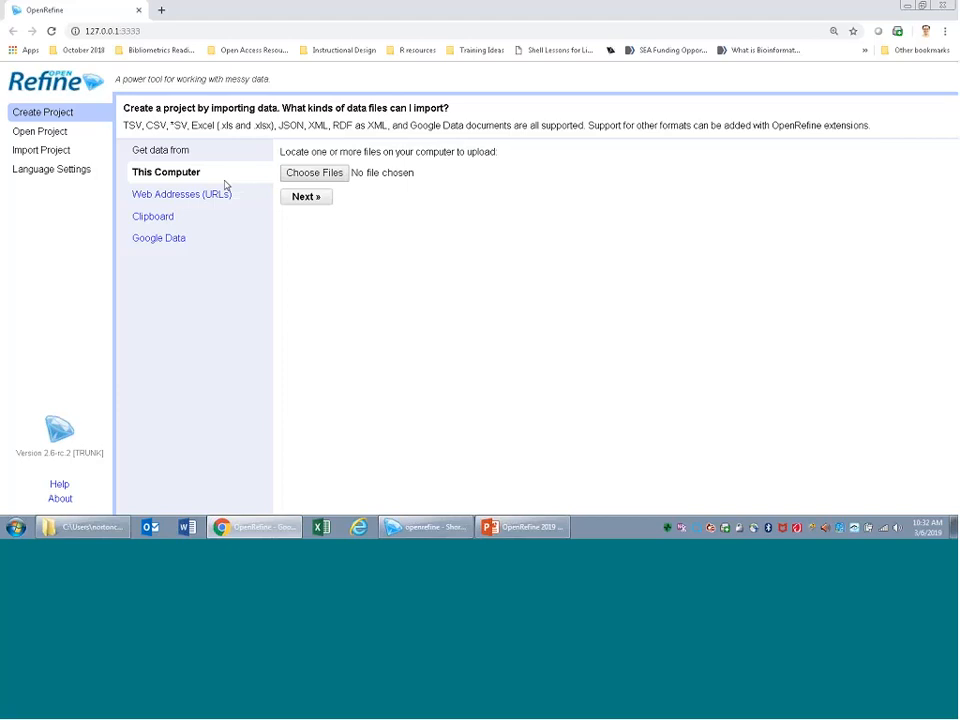
# Upload 920 Unique ISI Records.csv from the desktop's 2019 BibTeam Training folder and review its parsing options
pyautogui.click(314, 175)
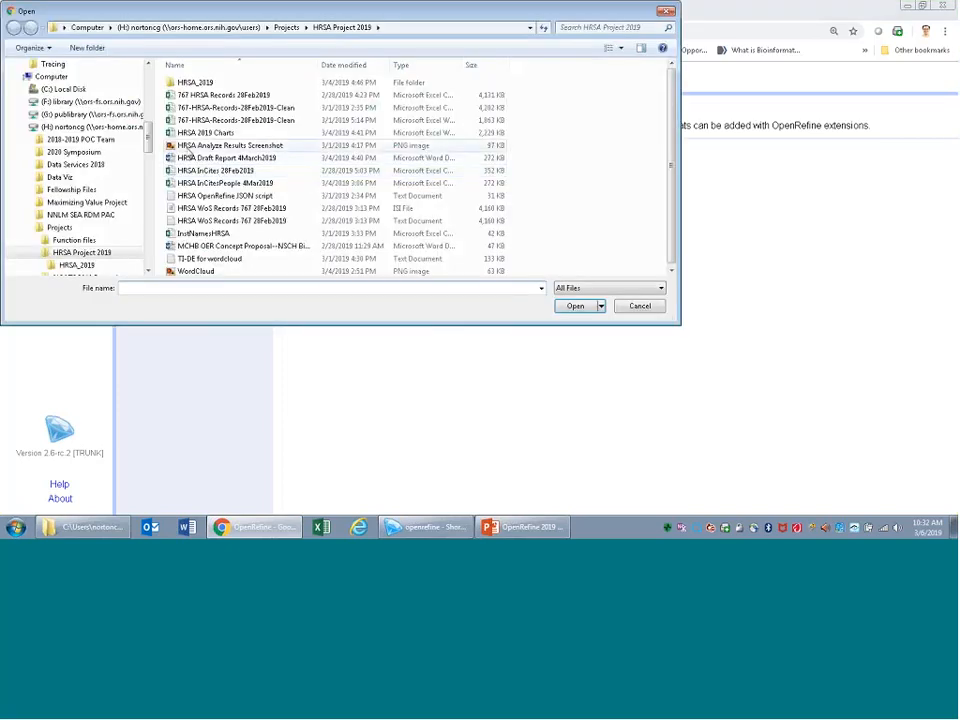
pyautogui.scroll(10, 88, 115)
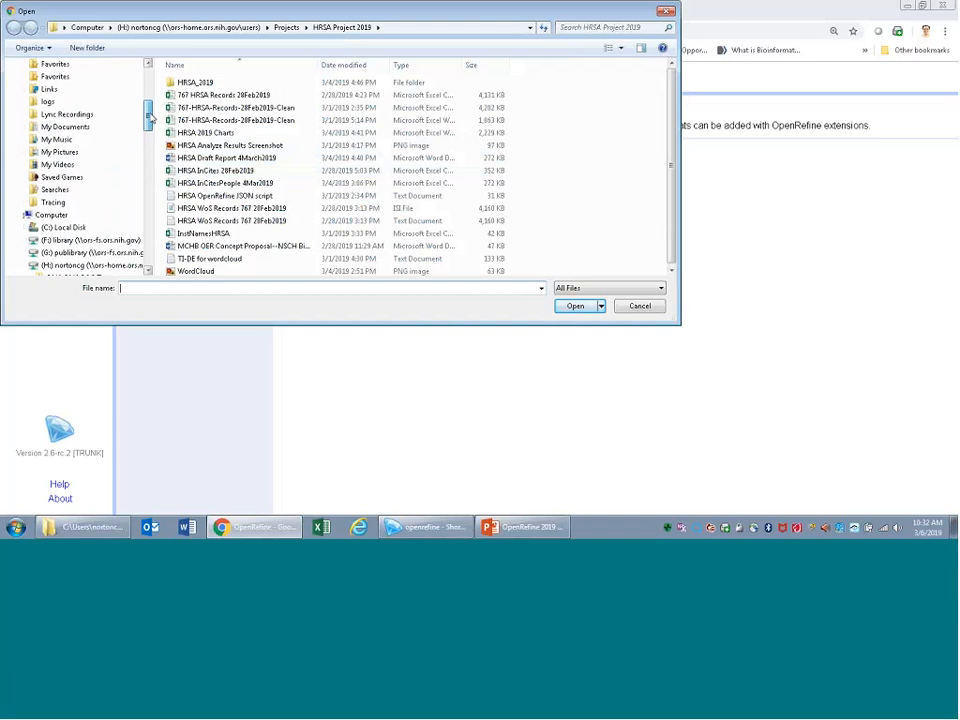
pyautogui.click(62, 115)
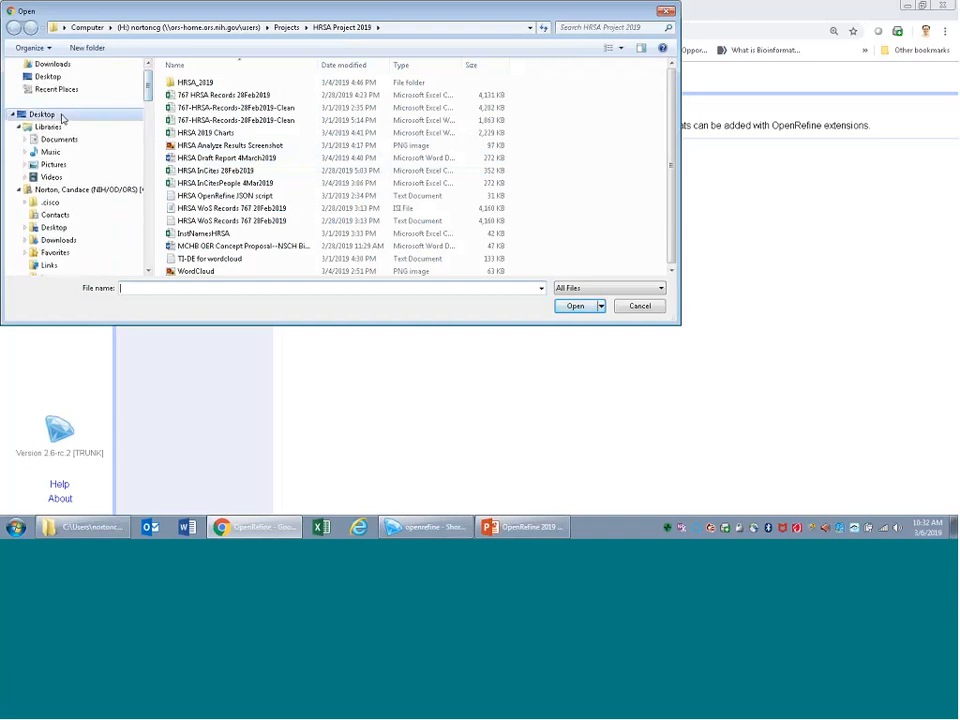
pyautogui.doubleClick(214, 118)
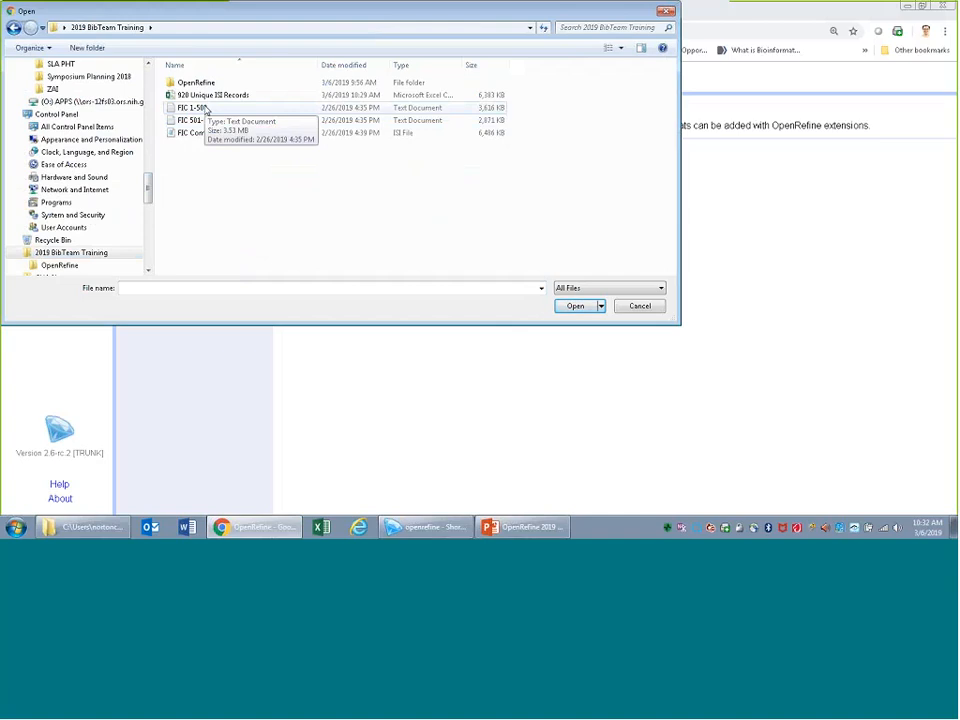
pyautogui.click(256, 98)
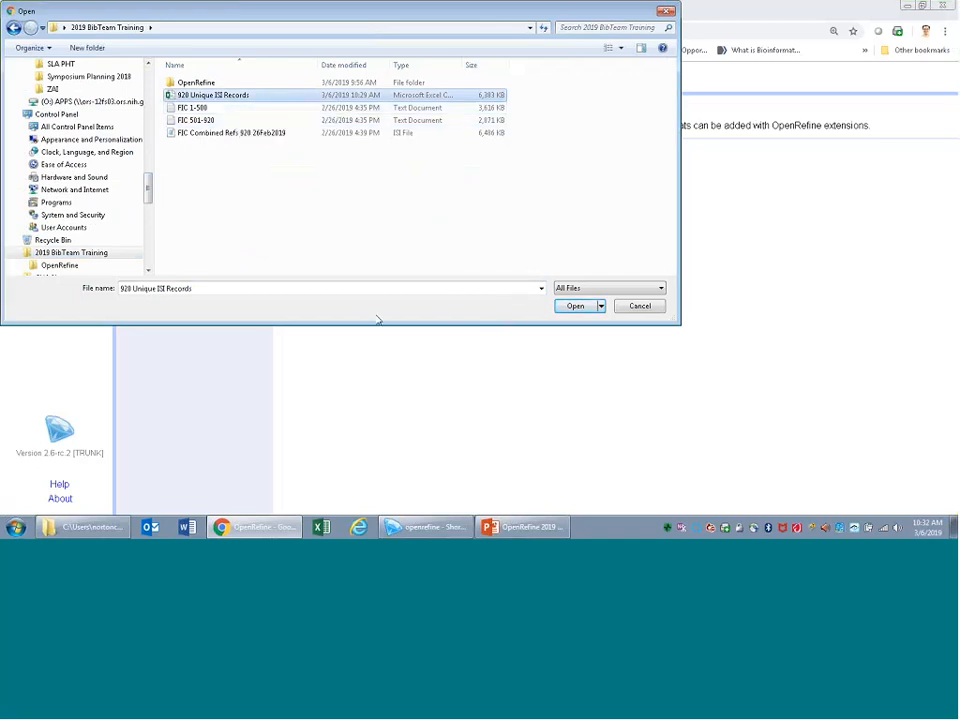
pyautogui.click(575, 306)
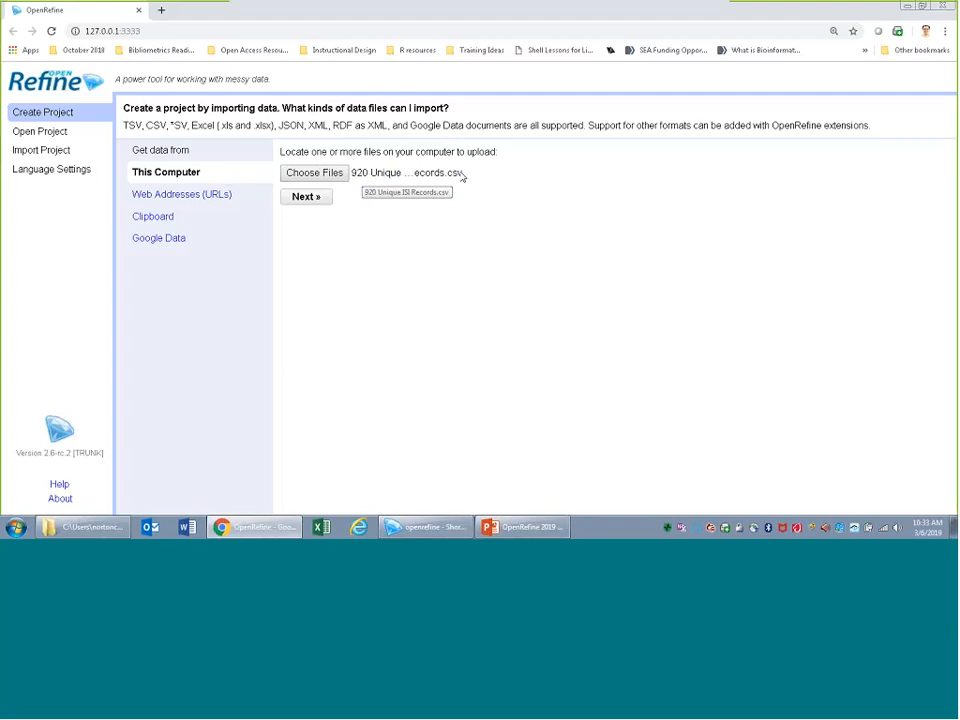
pyautogui.click(306, 197)
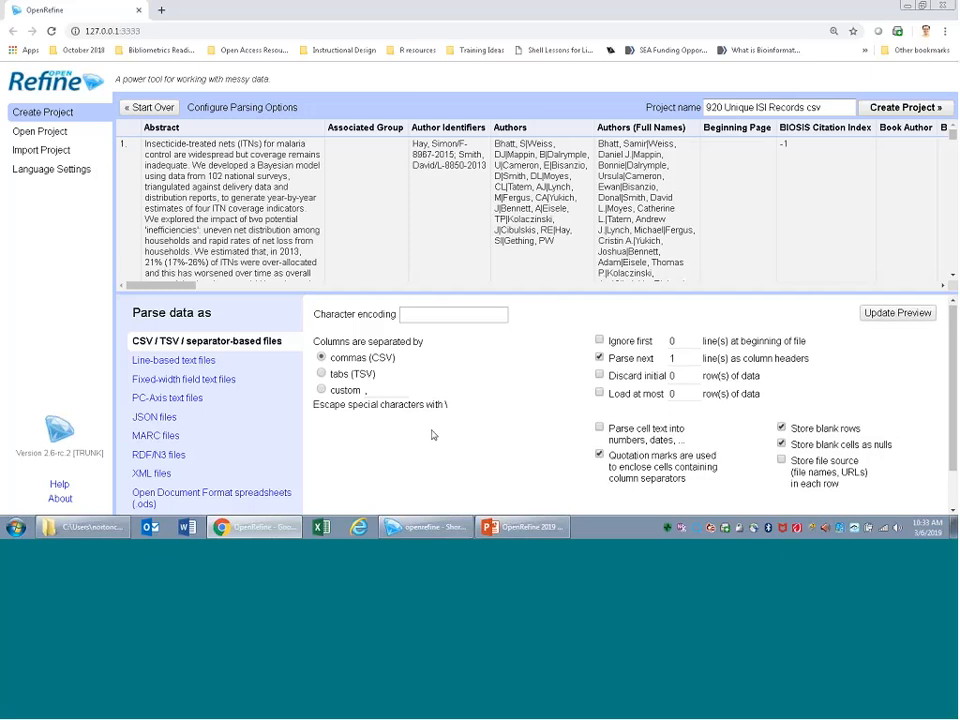
pyautogui.scroll(-1, 431, 435)
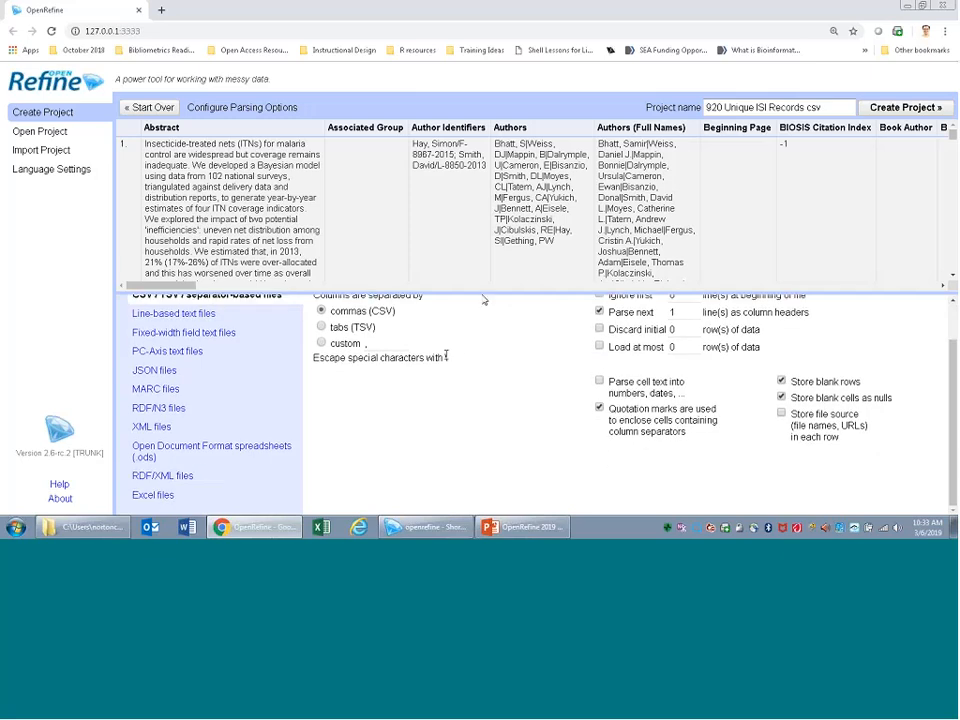
pyautogui.scroll(1, 484, 300)
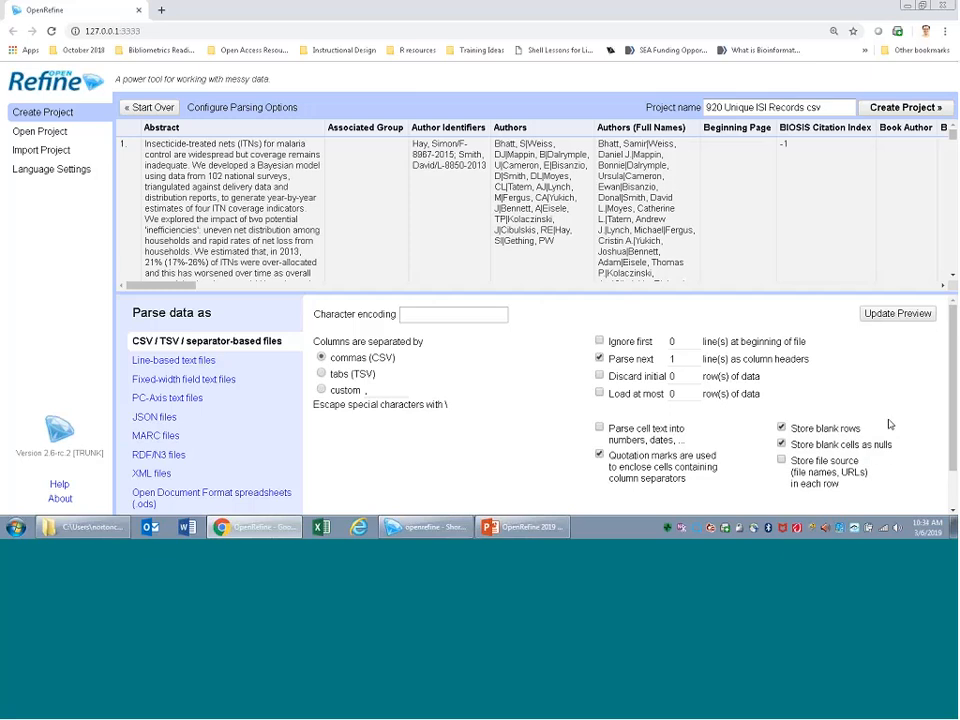
# Preview the file parsed as line-based and as fixed-width field text, and return to CSV / TSV / separator-based parsing
pyautogui.scroll(-1, 887, 424)
pyautogui.scroll(1, 783, 450)
pyautogui.scroll(-2, 229, 380)
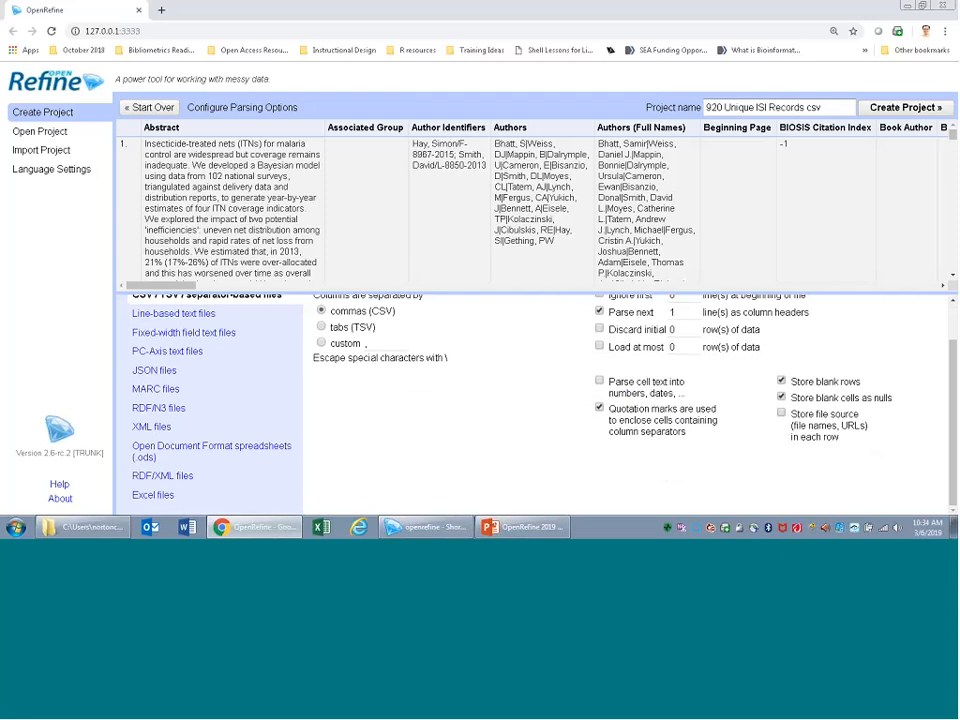
pyautogui.click(190, 315)
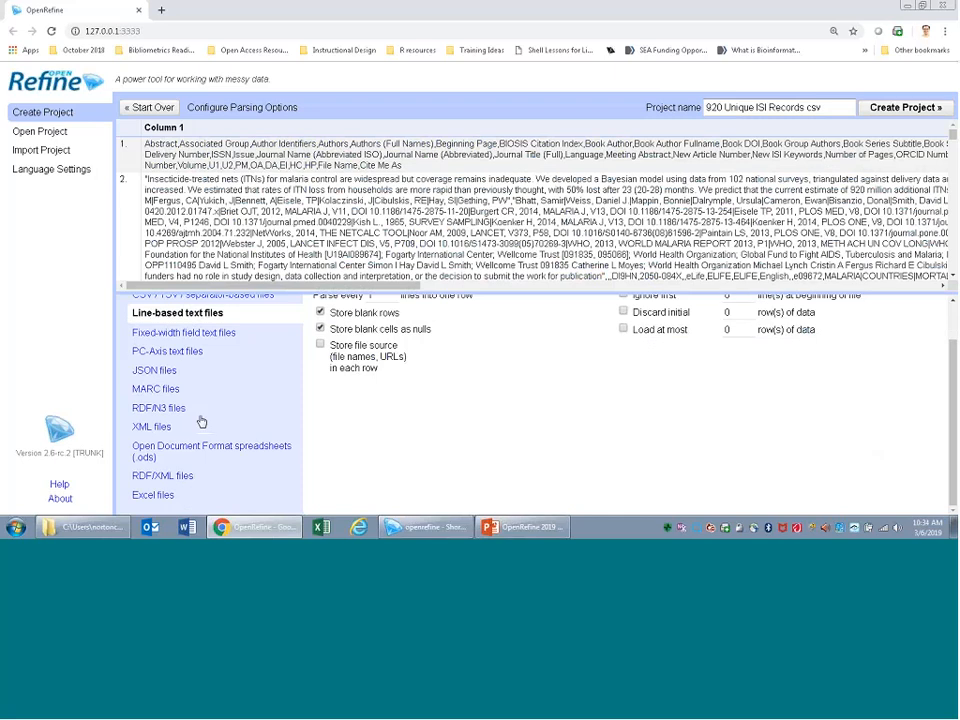
pyautogui.click(207, 336)
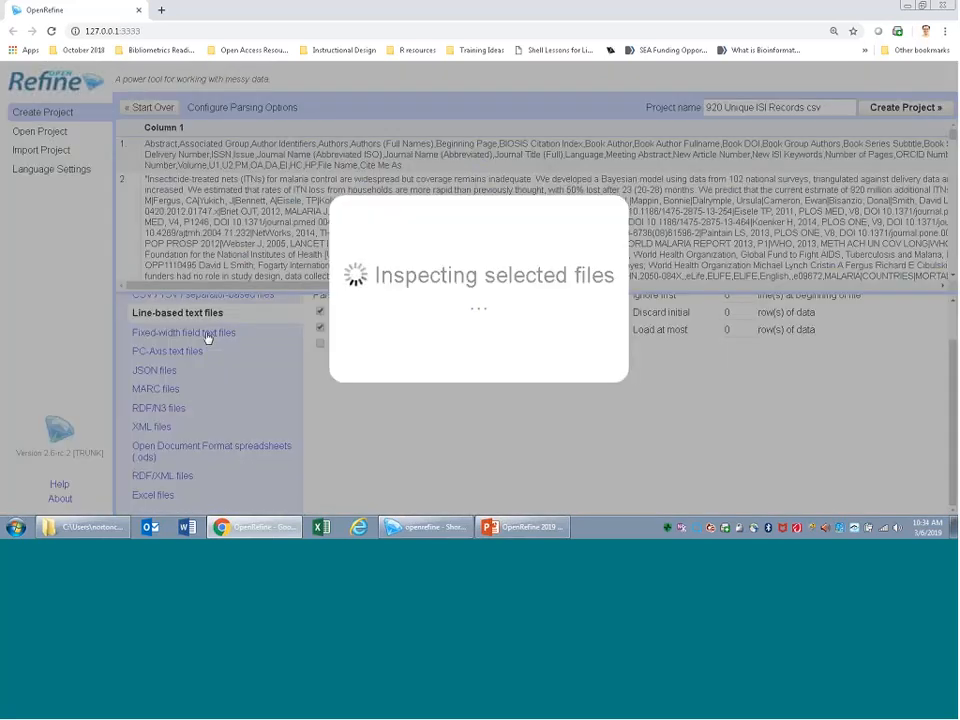
pyautogui.scroll(1, 225, 385)
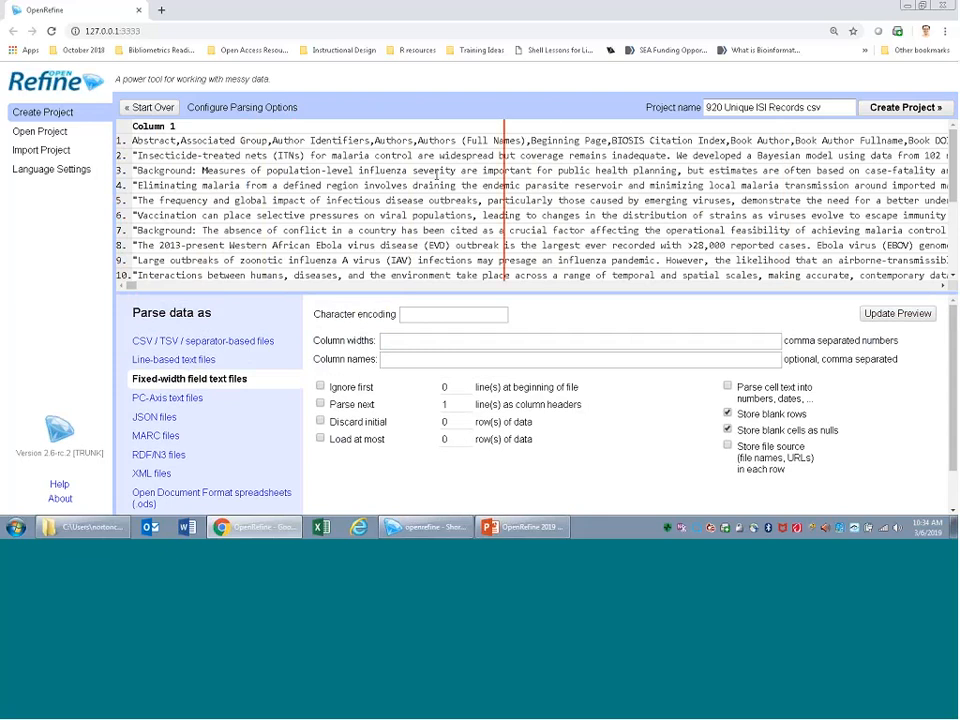
pyautogui.click(164, 343)
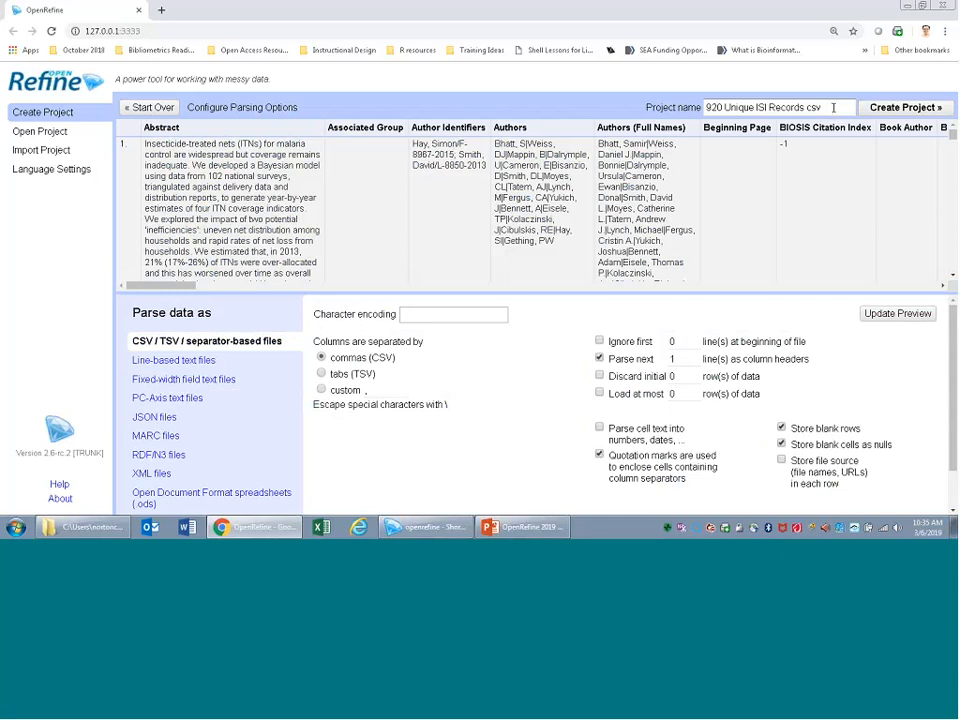
# Name the project 920 FIC 06March2019 and create it with the current parsing options
pyautogui.click(826, 106)
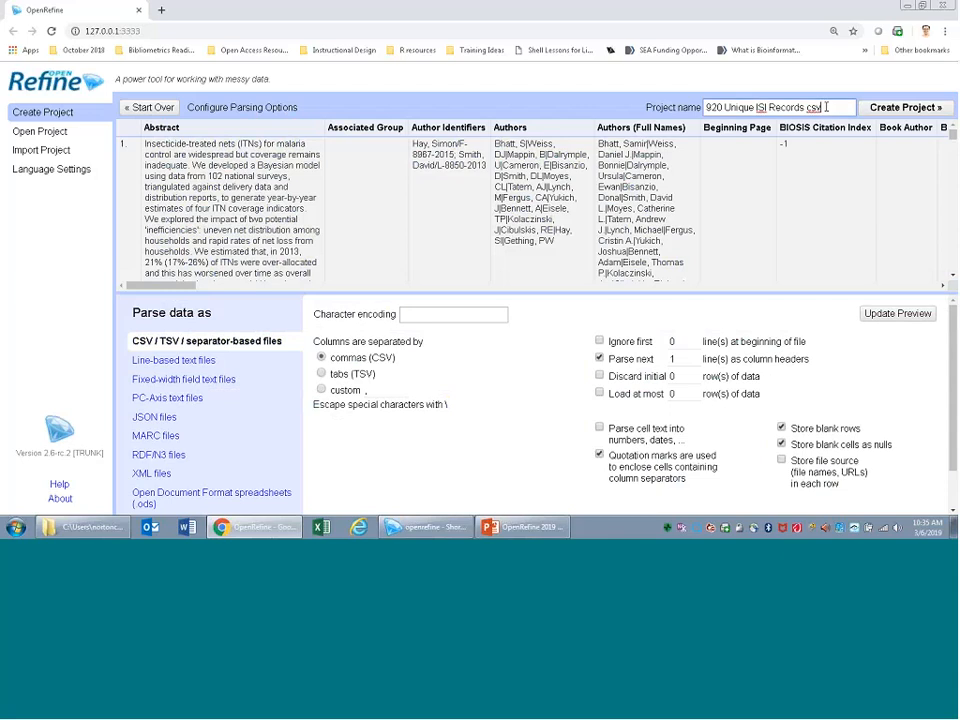
pyautogui.moveTo(826, 106); pyautogui.dragTo(726, 107)
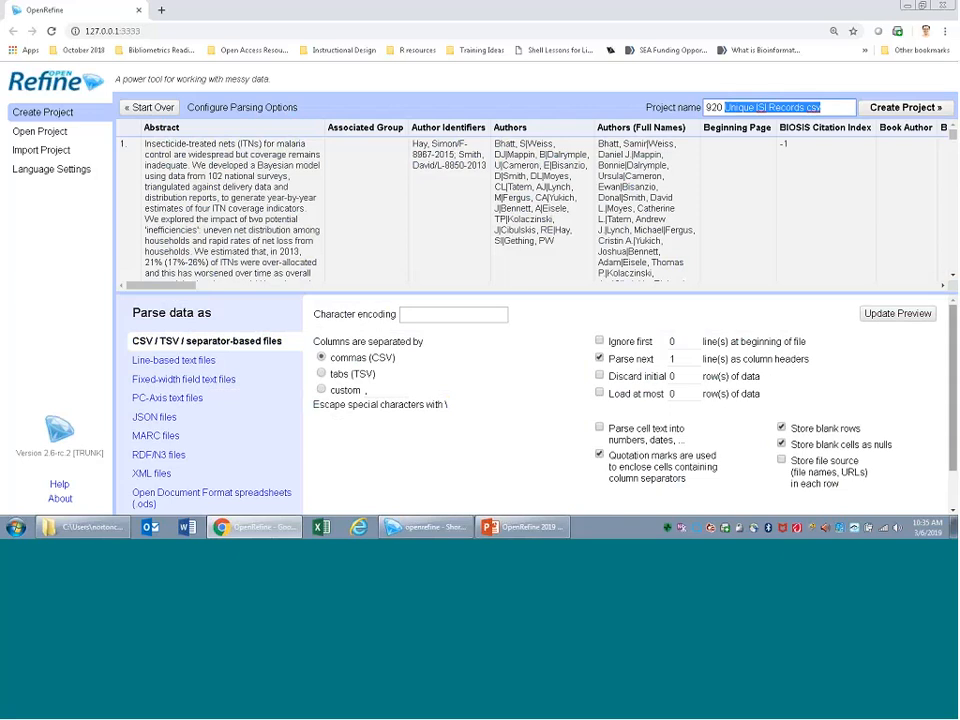
pyautogui.write('F')
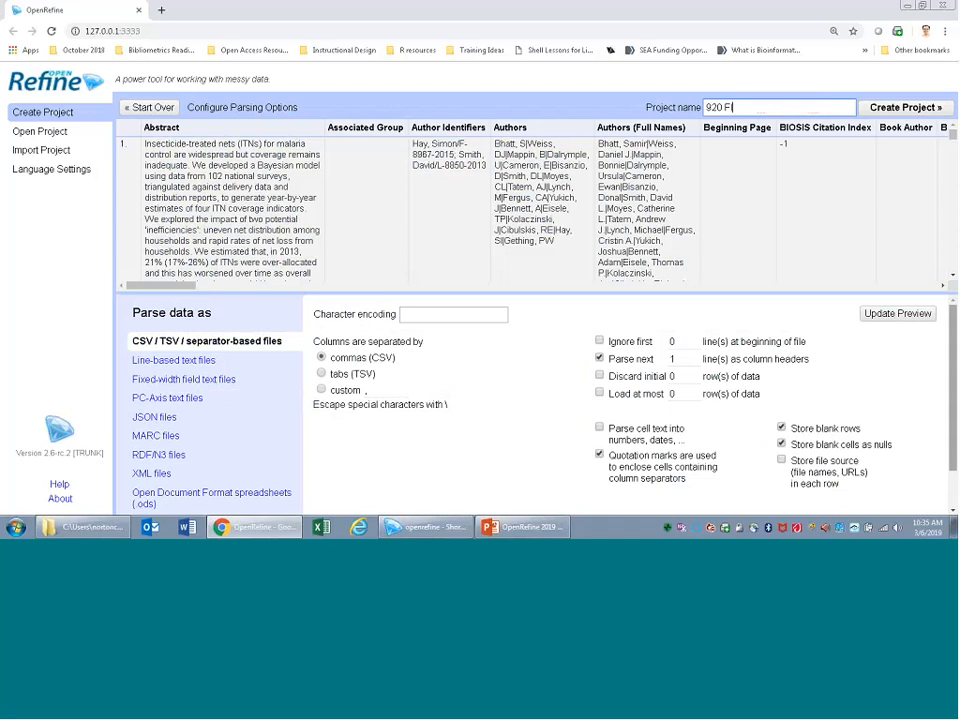
pyautogui.write('IC')
pyautogui.write('06f')
pyautogui.press('BackSpace')
pyautogui.write('March2019')
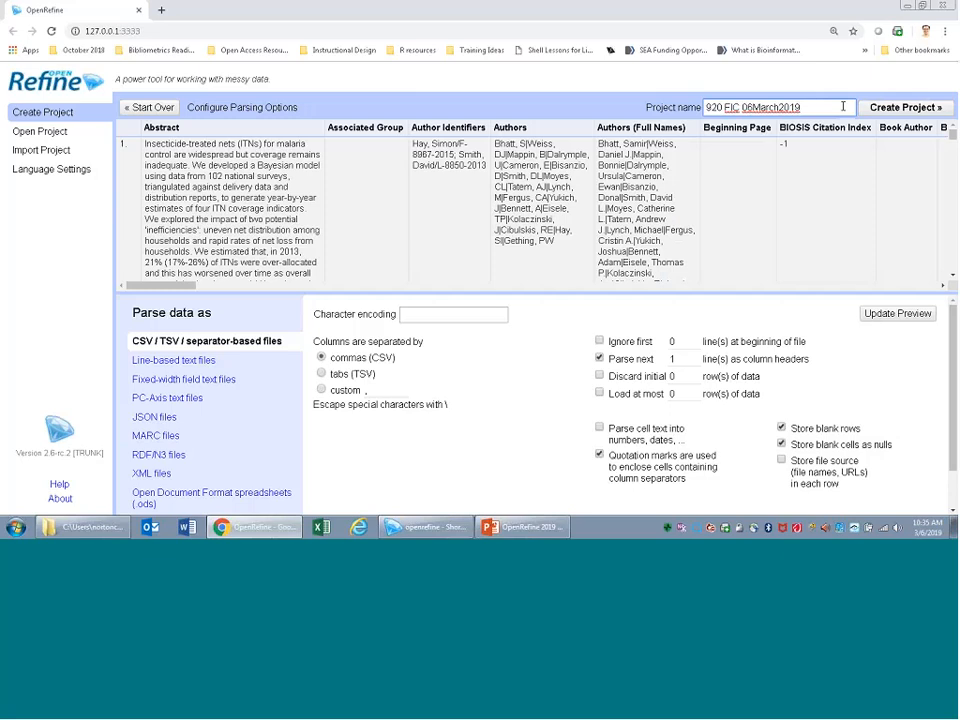
pyautogui.click(908, 108)
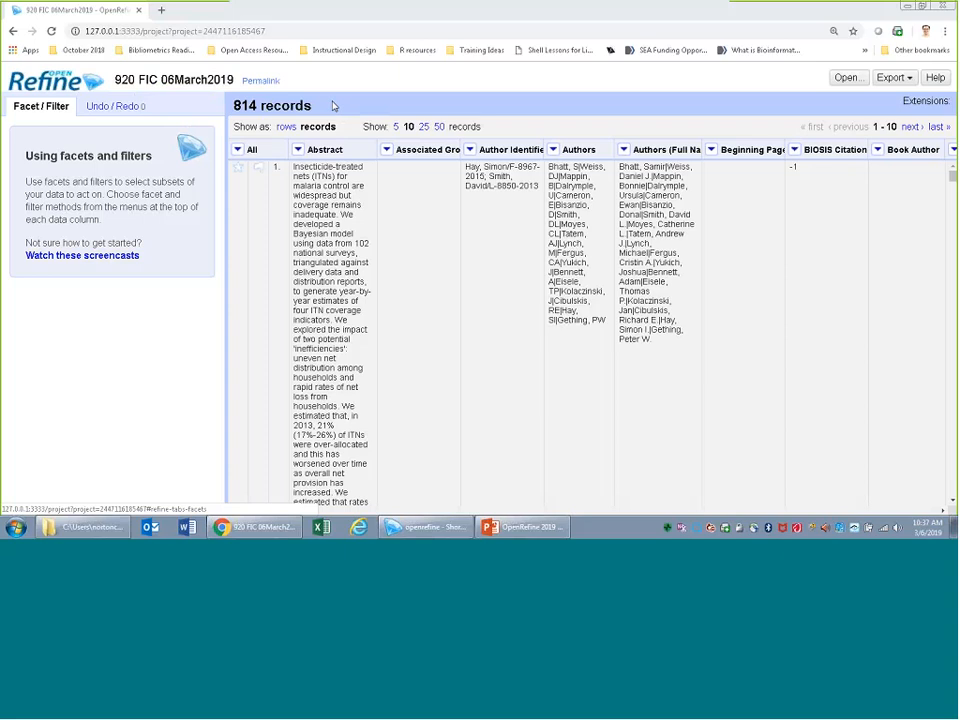
# Check the project's undo/redo history and compare the rows and records views, highlighting the first row's Authors cell
pyautogui.click(93, 106)
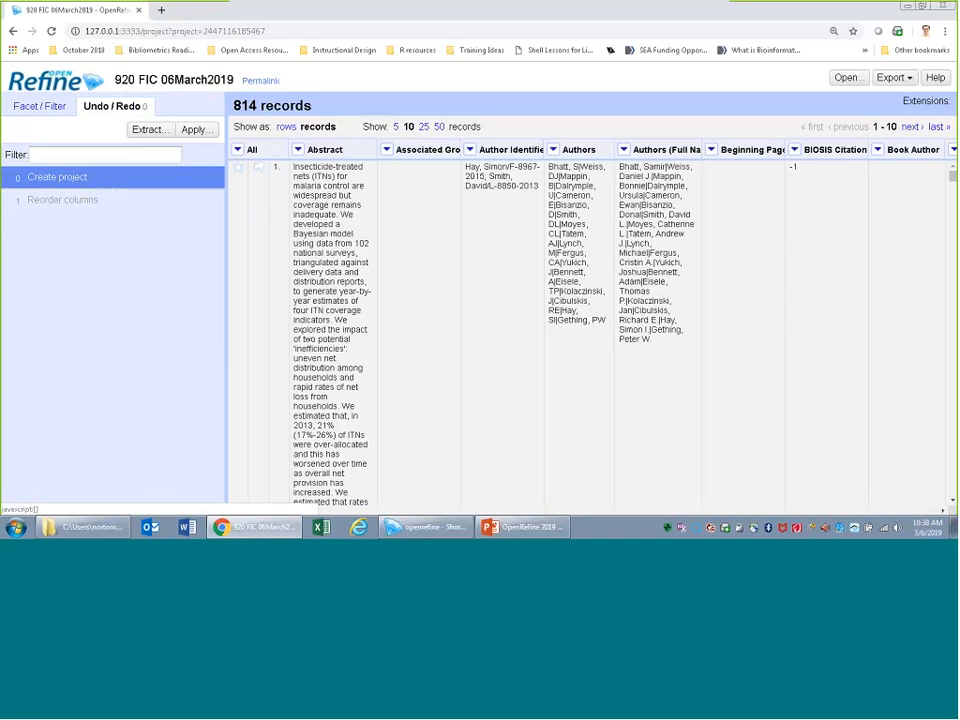
pyautogui.click(30, 112)
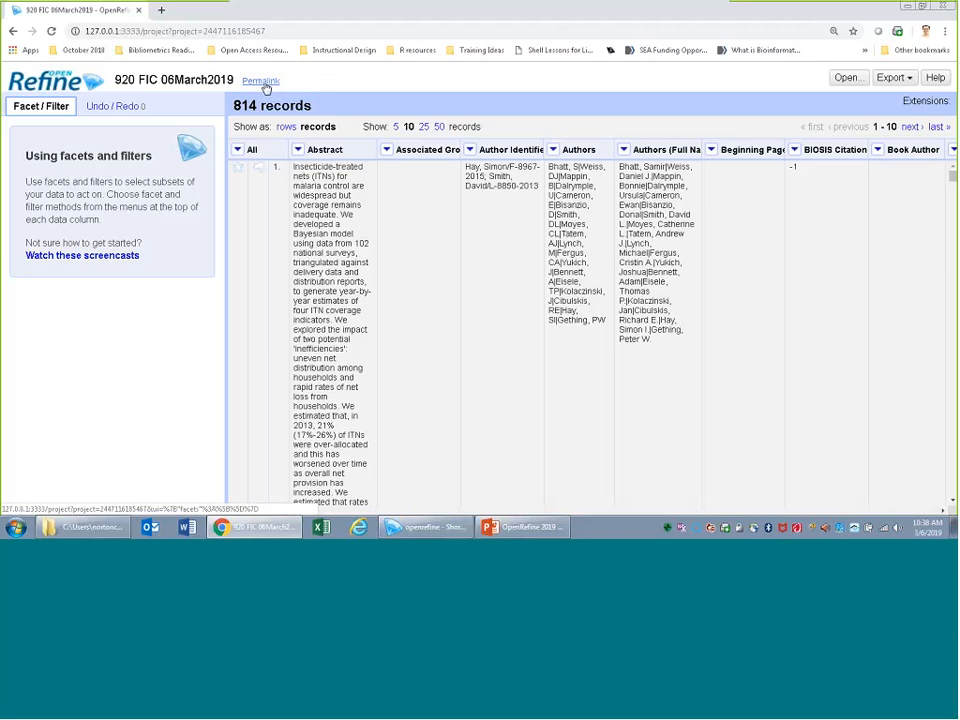
pyautogui.click(290, 128)
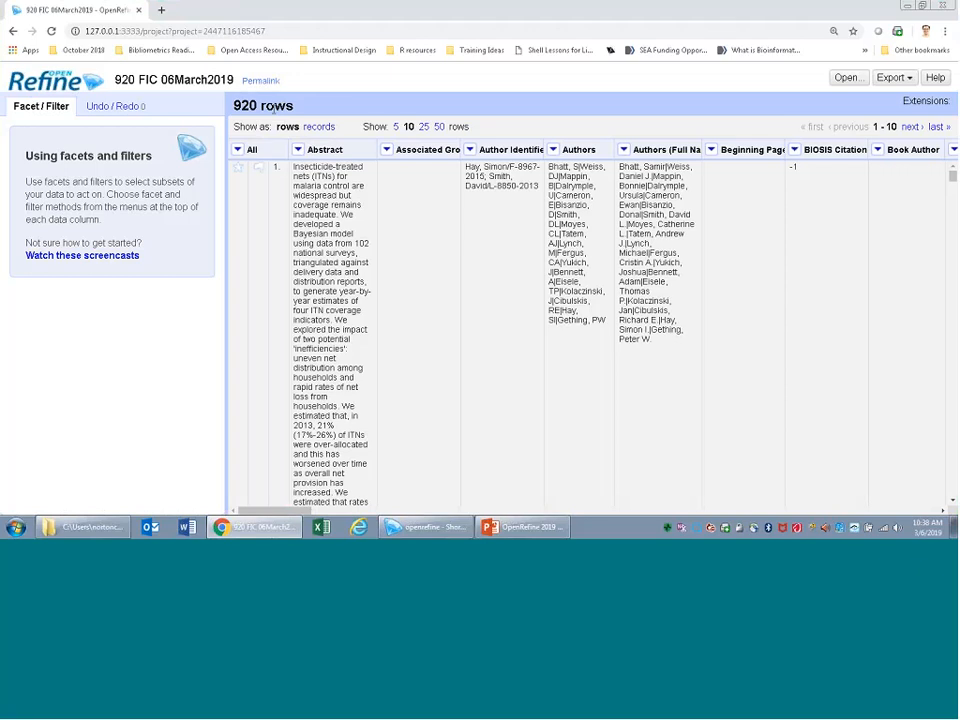
pyautogui.click(318, 127)
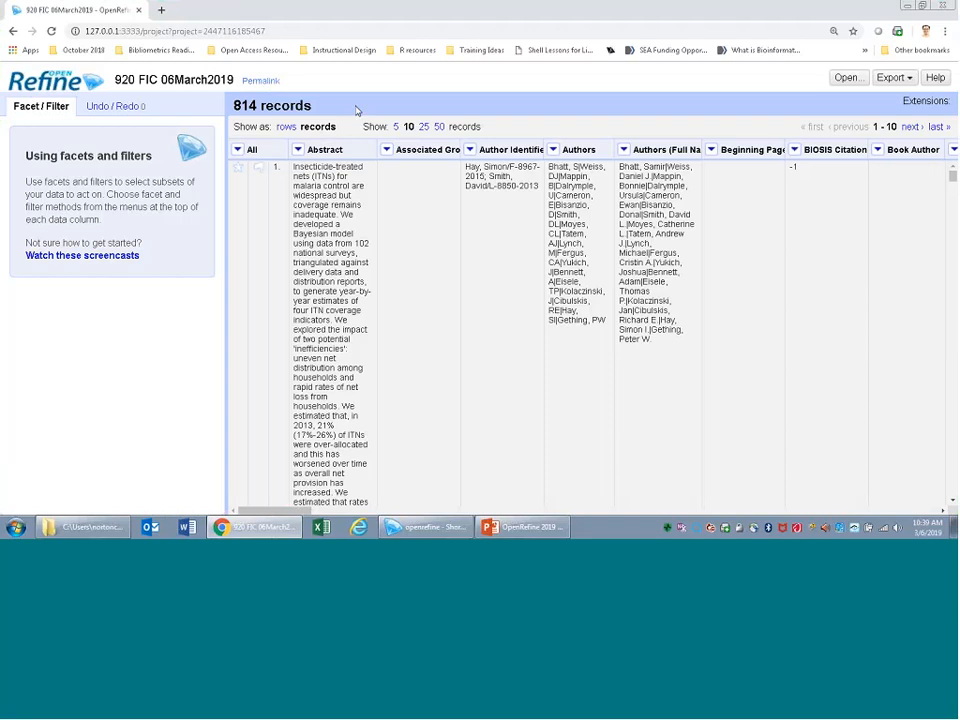
pyautogui.click(286, 128)
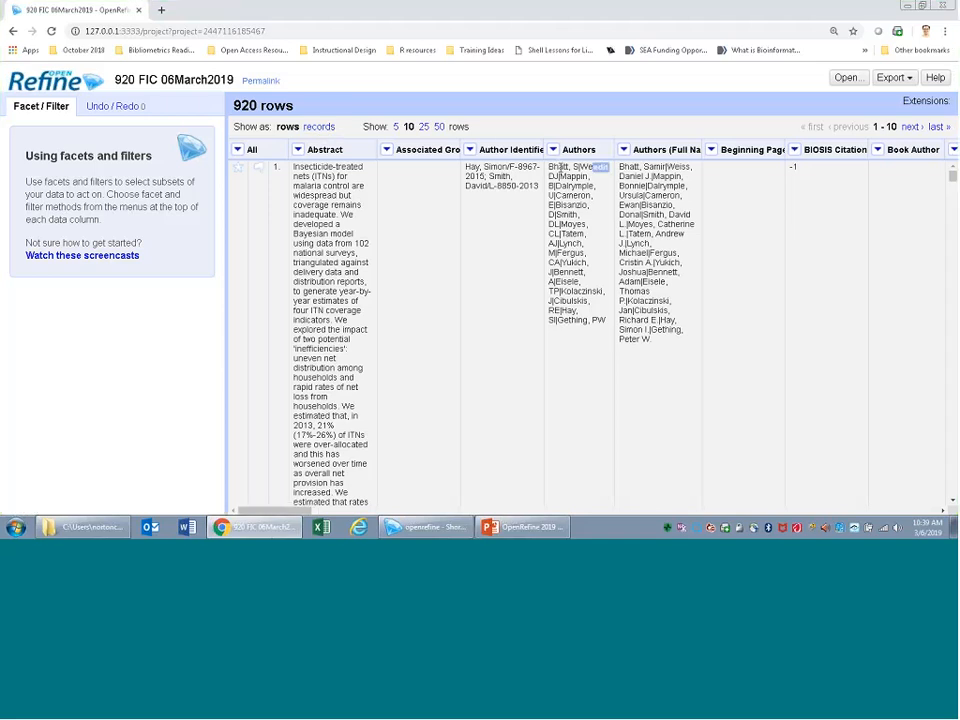
pyautogui.moveTo(552, 167); pyautogui.dragTo(606, 323)
pyautogui.moveTo(548, 517)
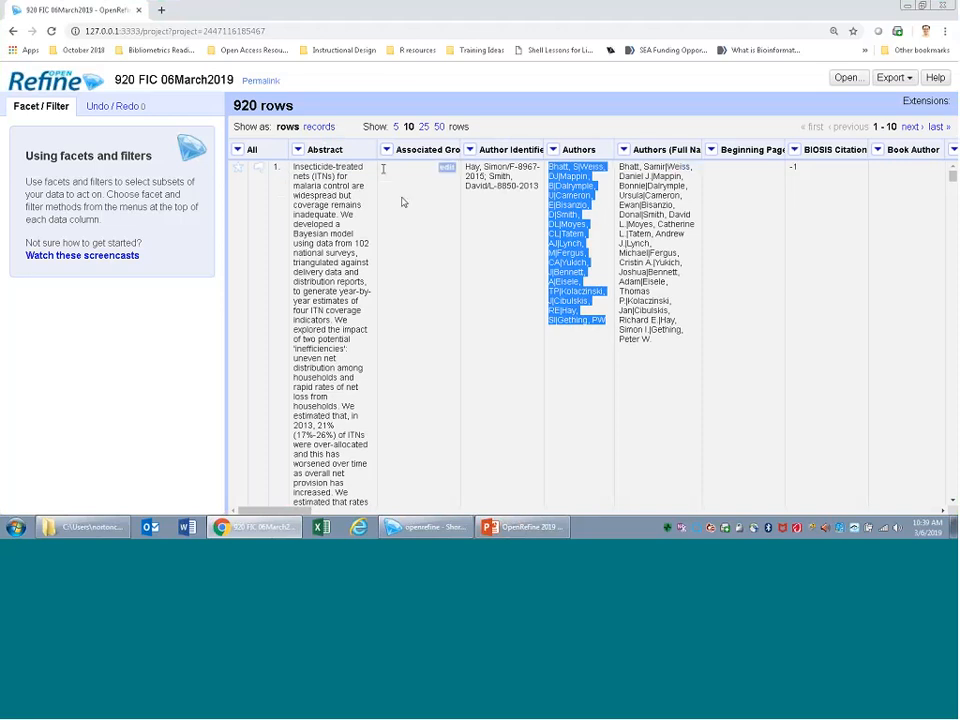
pyautogui.click(320, 128)
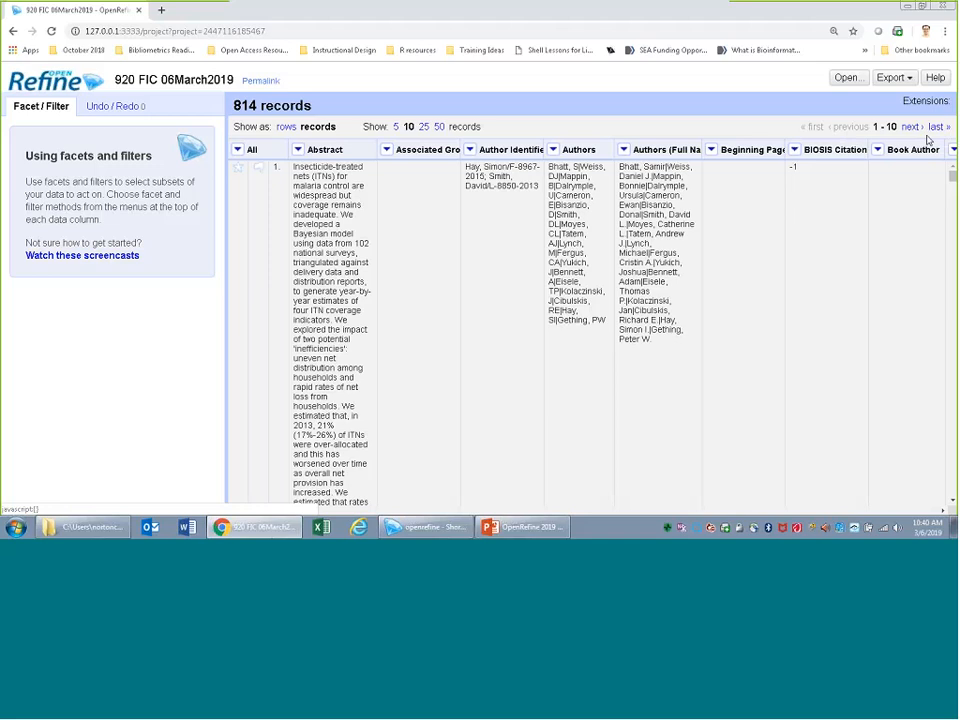
# Look over the available export formats and the online user documentation, and close the documentation page
pyautogui.click(909, 80)
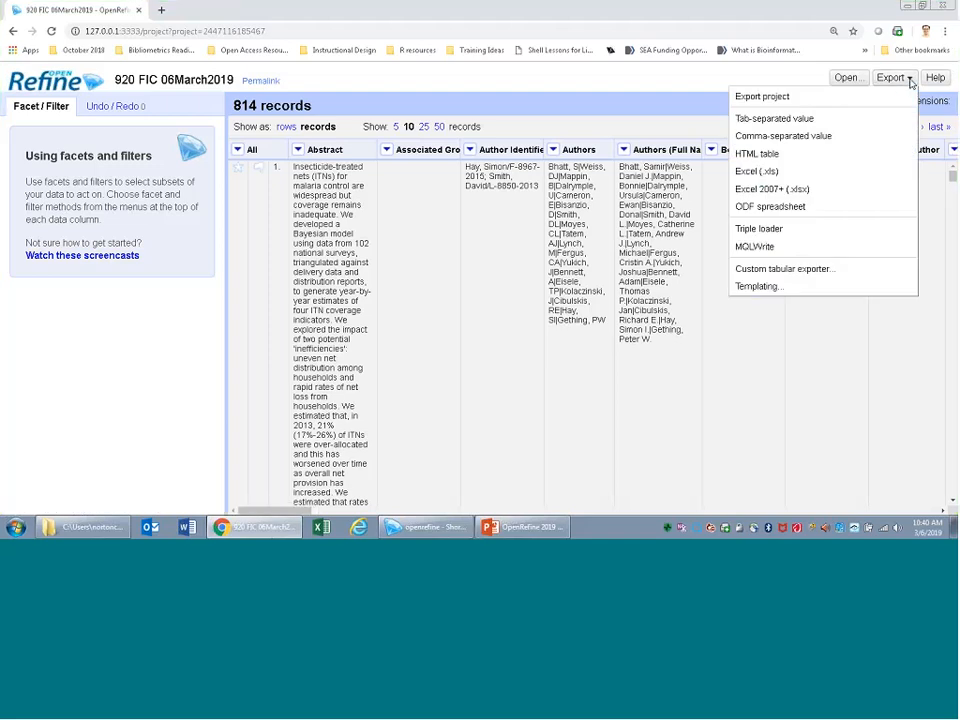
pyautogui.click(937, 106)
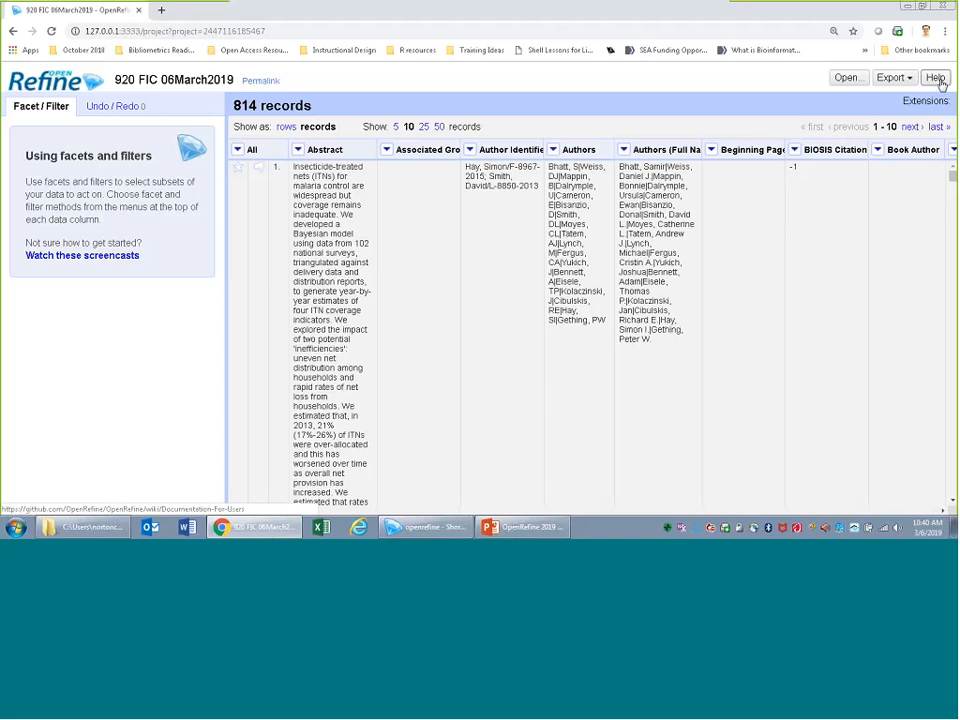
pyautogui.click(936, 78)
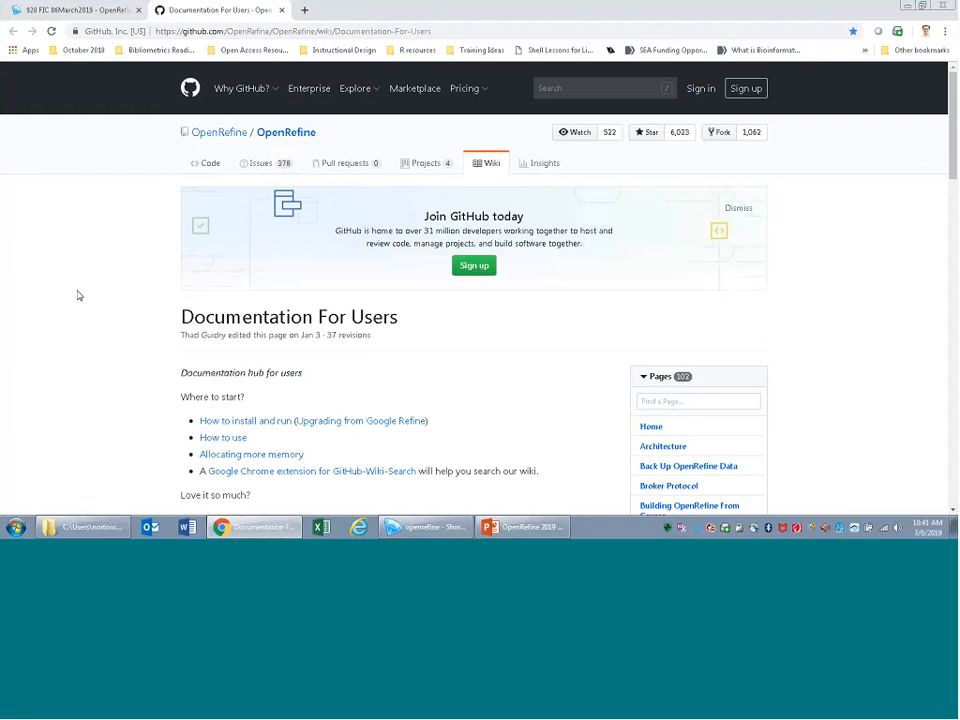
pyautogui.scroll(-1, 79, 297)
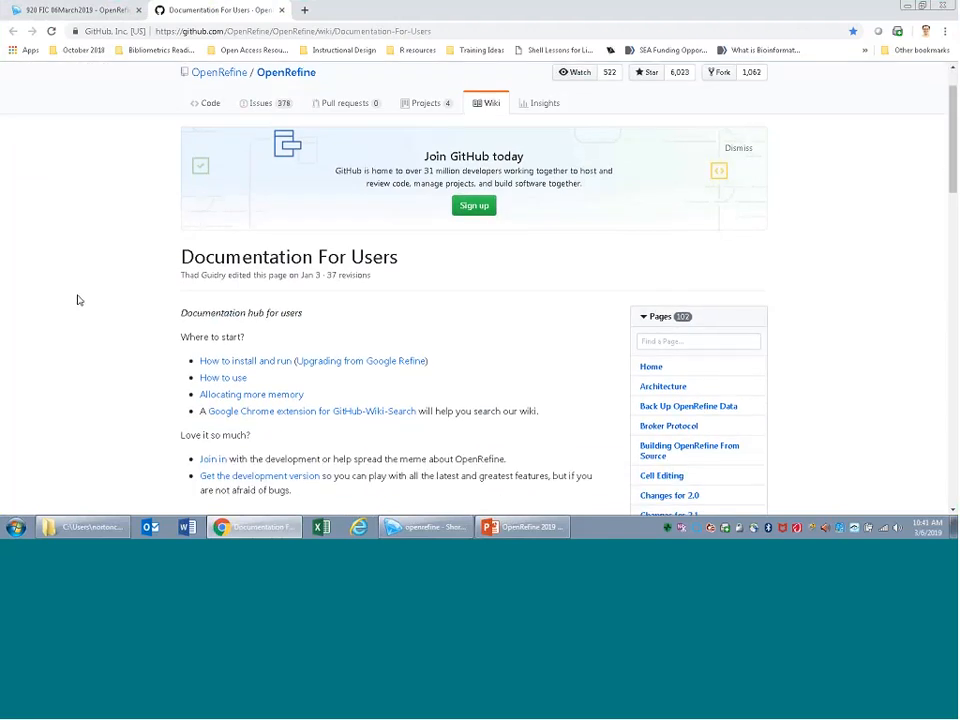
pyautogui.scroll(-2, 79, 300)
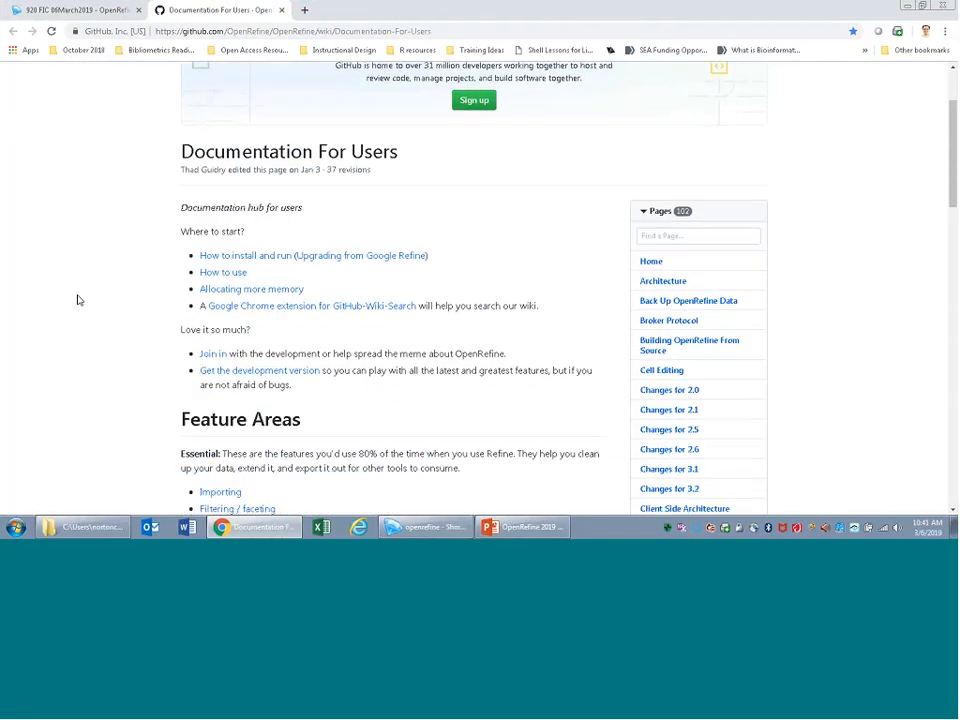
pyautogui.click(282, 10)
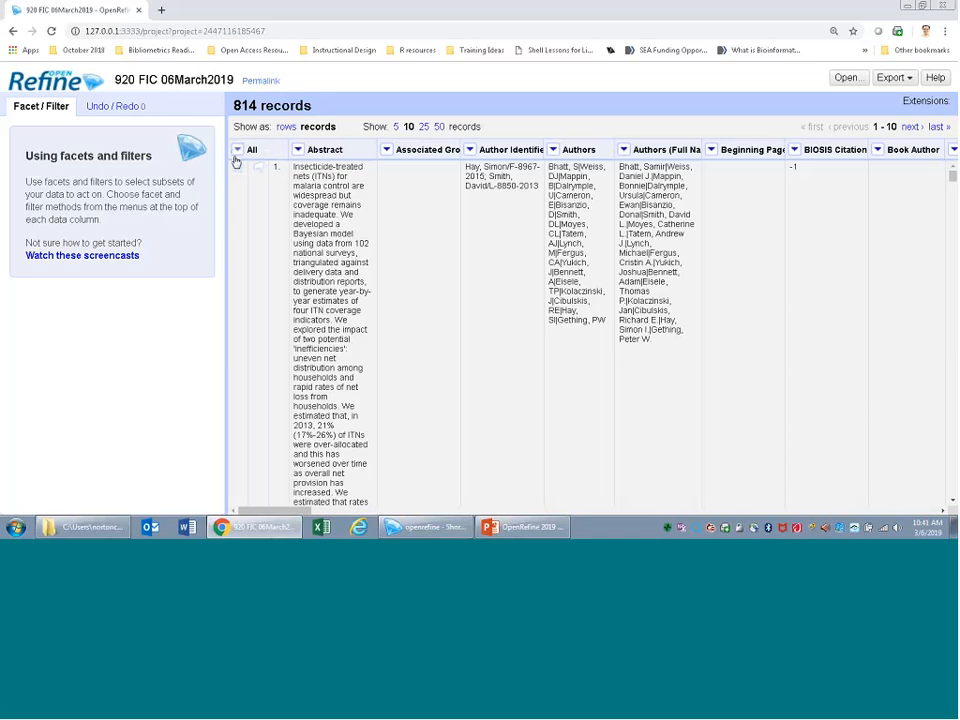
# Start re-ordering and removing columns for the whole project, and mark the Book Series Subtitle column for removal
pyautogui.click(238, 151)
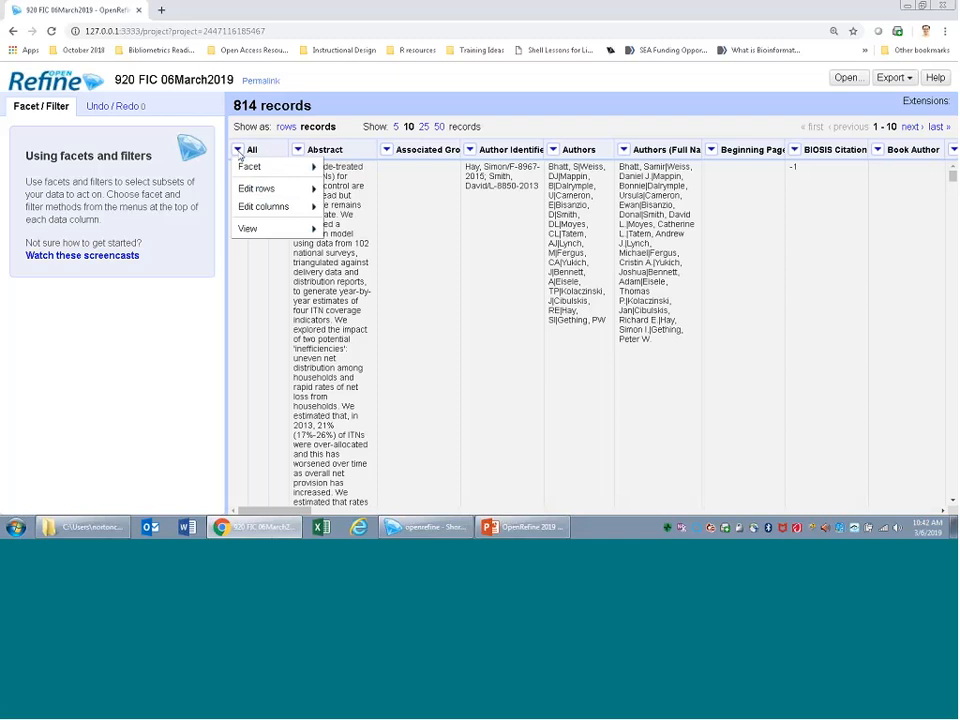
pyautogui.moveTo(252, 207)
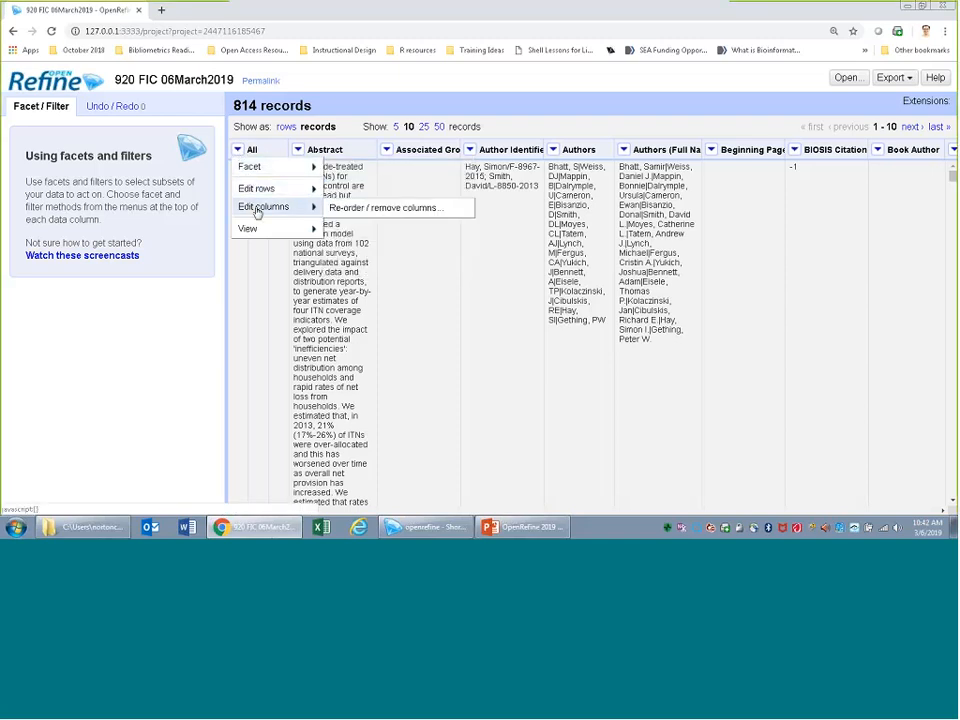
pyautogui.click(383, 211)
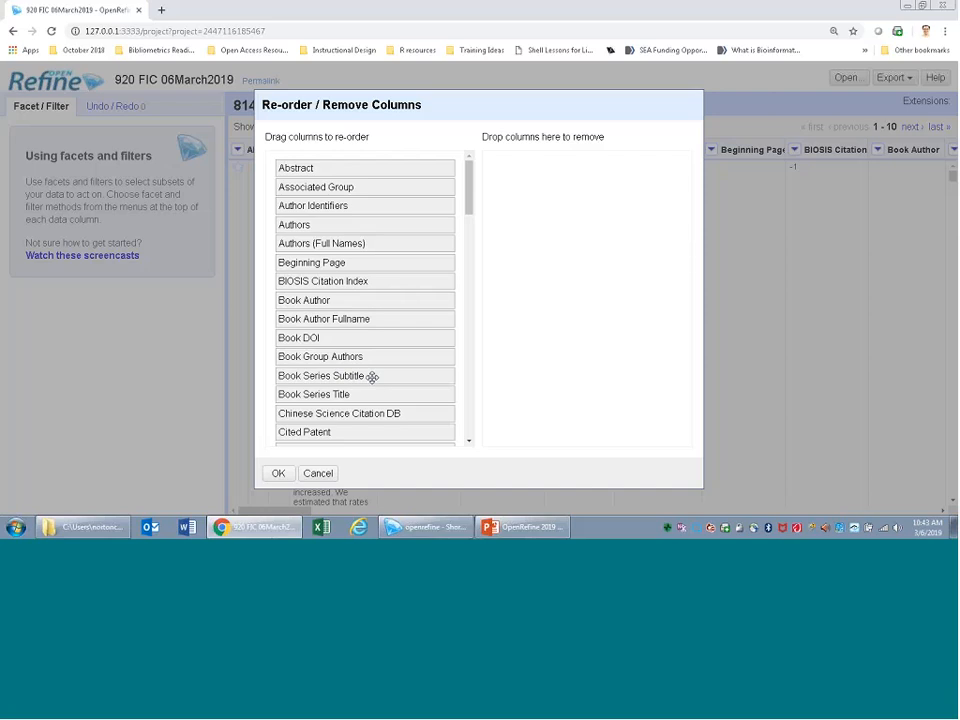
pyautogui.moveTo(372, 376); pyautogui.dragTo(577, 354)
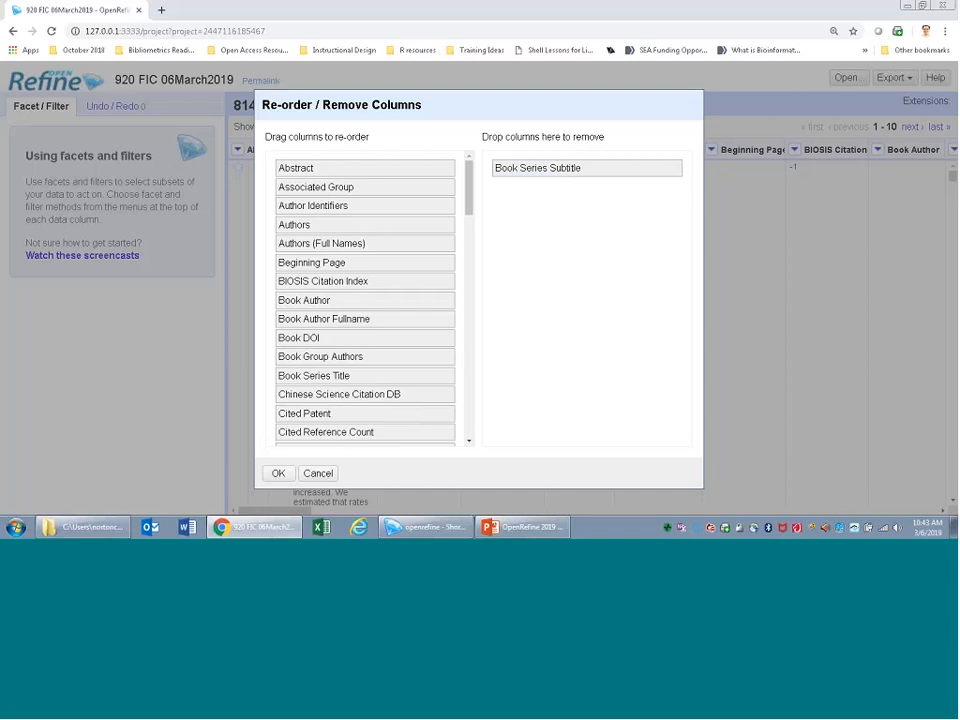
# Arrange Unique ID, Authors and Research Addresses as the first three columns in that order, and apply the column changes
pyautogui.moveTo(466, 205); pyautogui.dragTo(477, 255)
pyautogui.moveTo(477, 270); pyautogui.dragTo(468, 402)
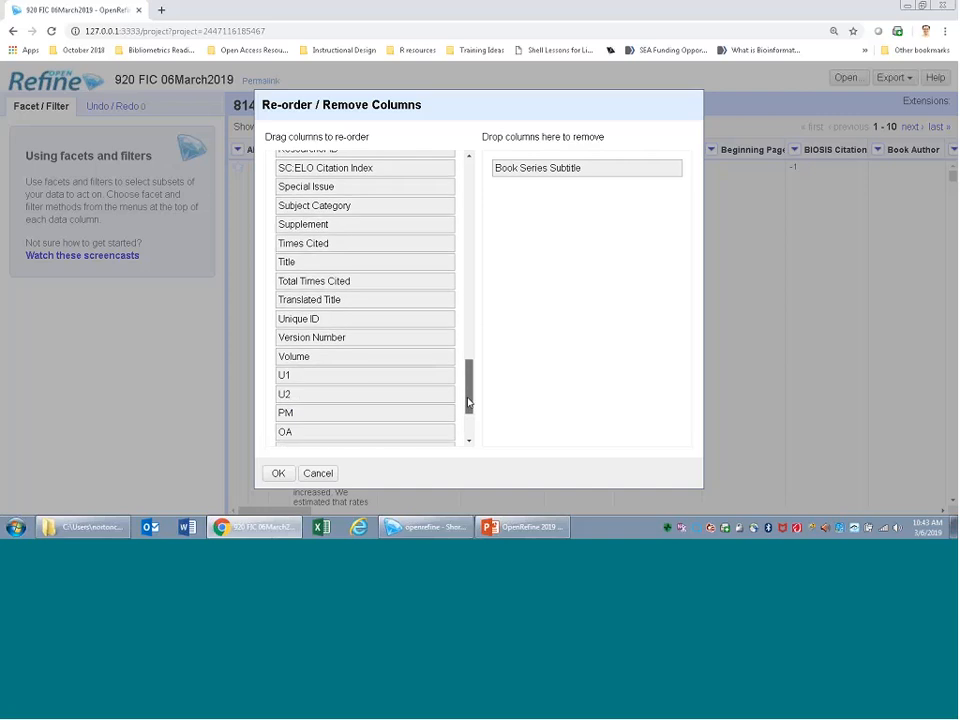
pyautogui.moveTo(468, 402); pyautogui.dragTo(450, 418)
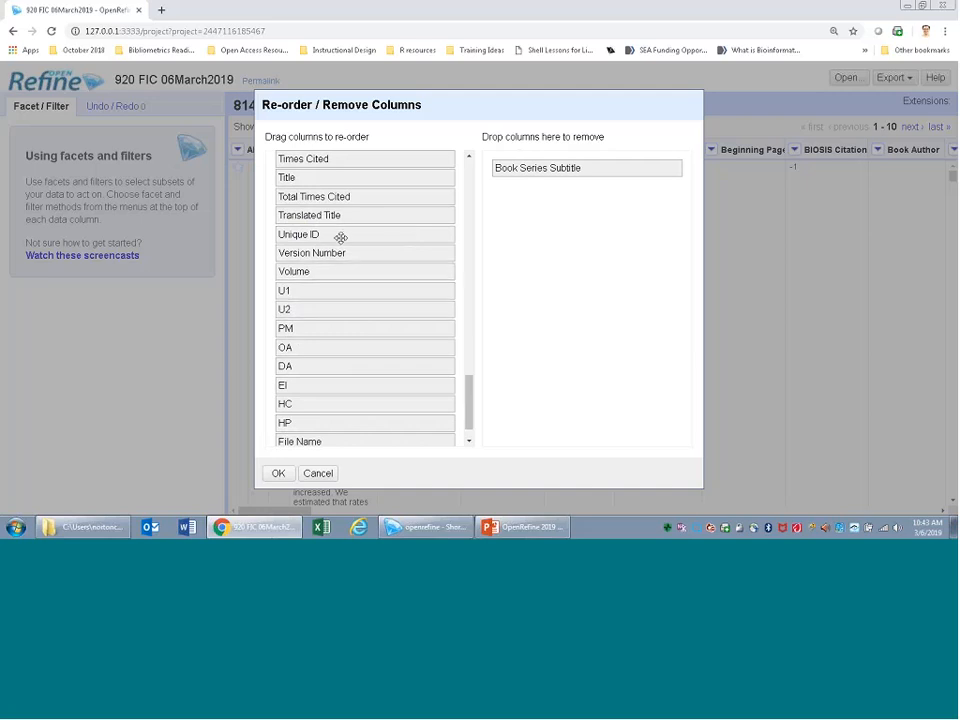
pyautogui.moveTo(340, 237); pyautogui.dragTo(346, 170)
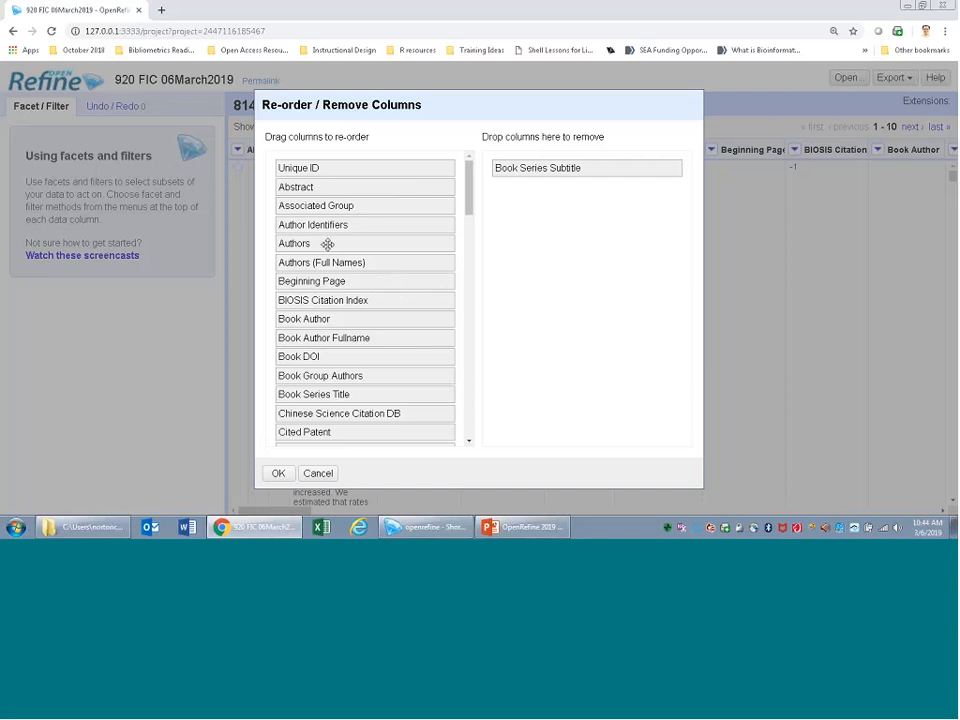
pyautogui.moveTo(327, 244); pyautogui.dragTo(329, 187)
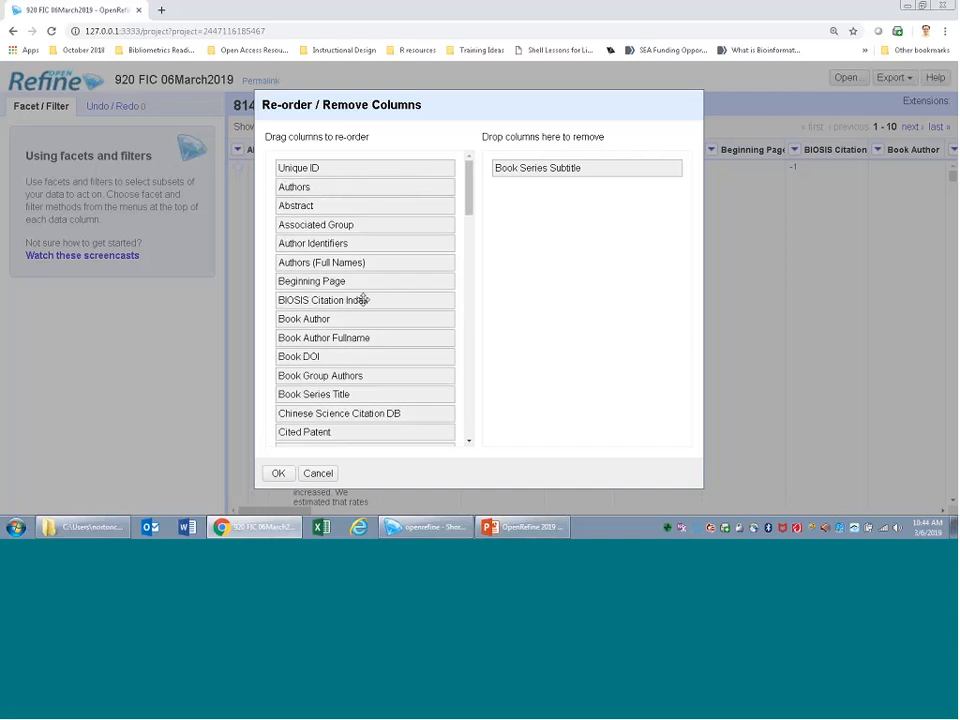
pyautogui.moveTo(470, 199); pyautogui.dragTo(472, 358)
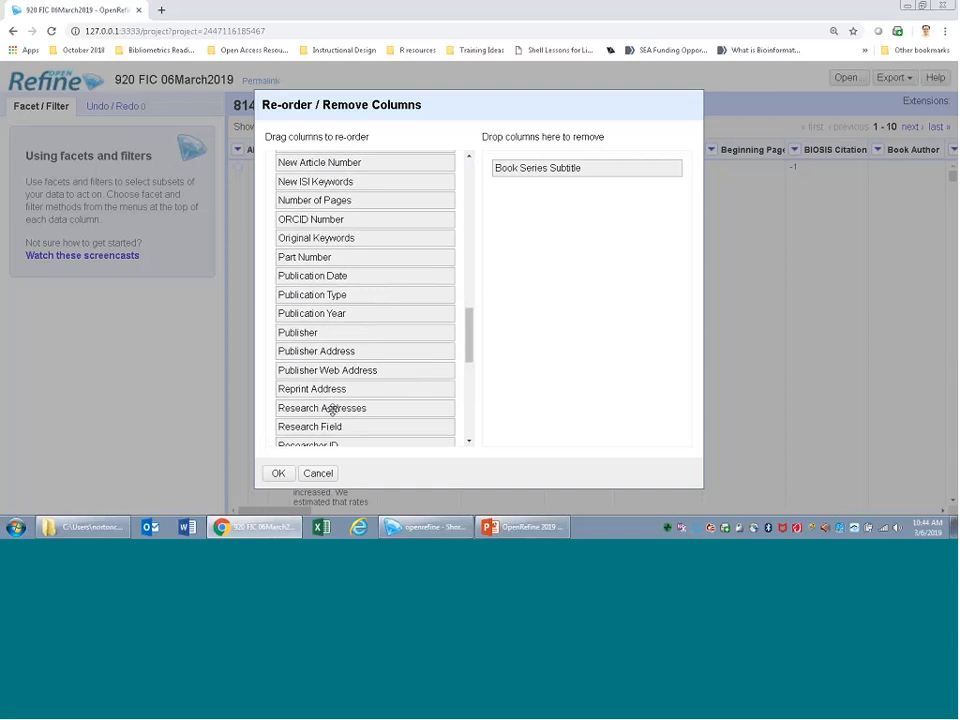
pyautogui.moveTo(333, 409); pyautogui.dragTo(332, 208)
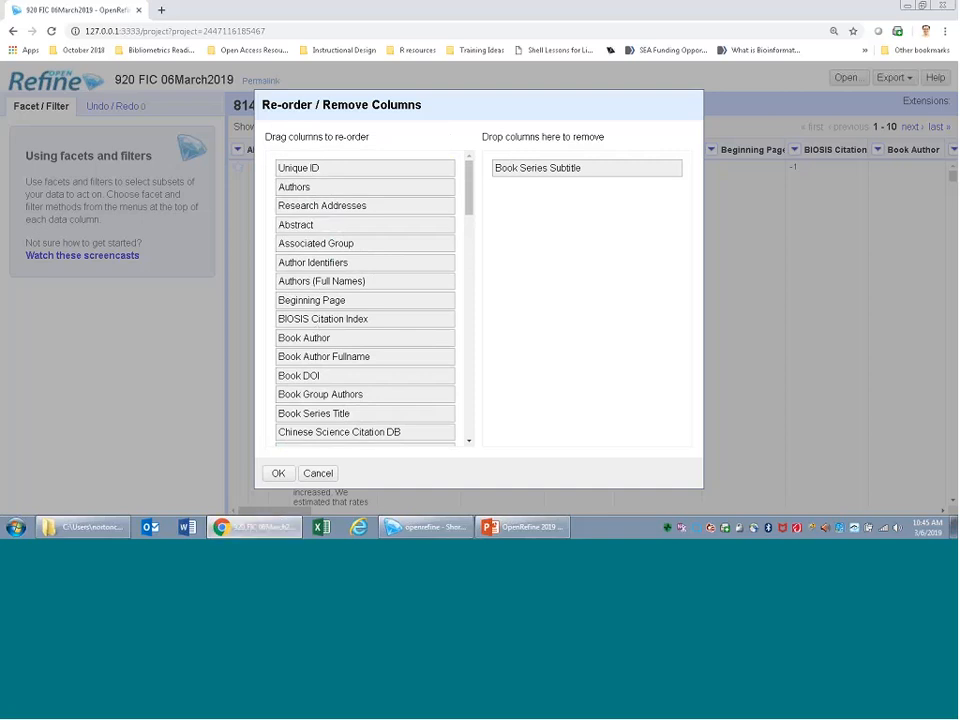
pyautogui.click(283, 477)
pyautogui.click(277, 474)
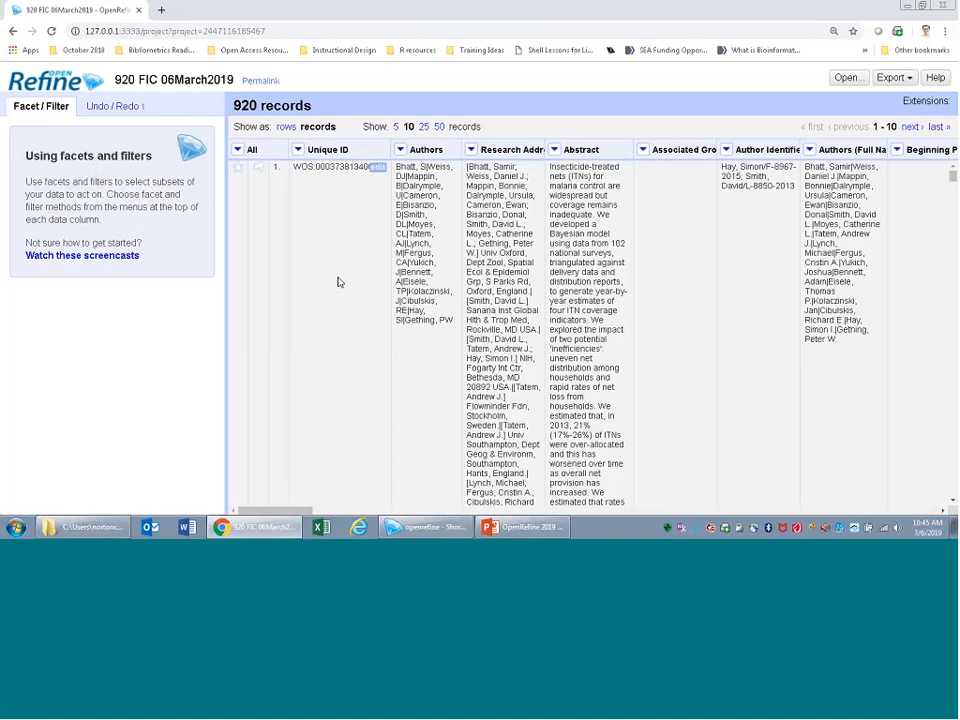
# Review the sorting options for the Unique ID column, and close them without applying a sort
pyautogui.click(298, 151)
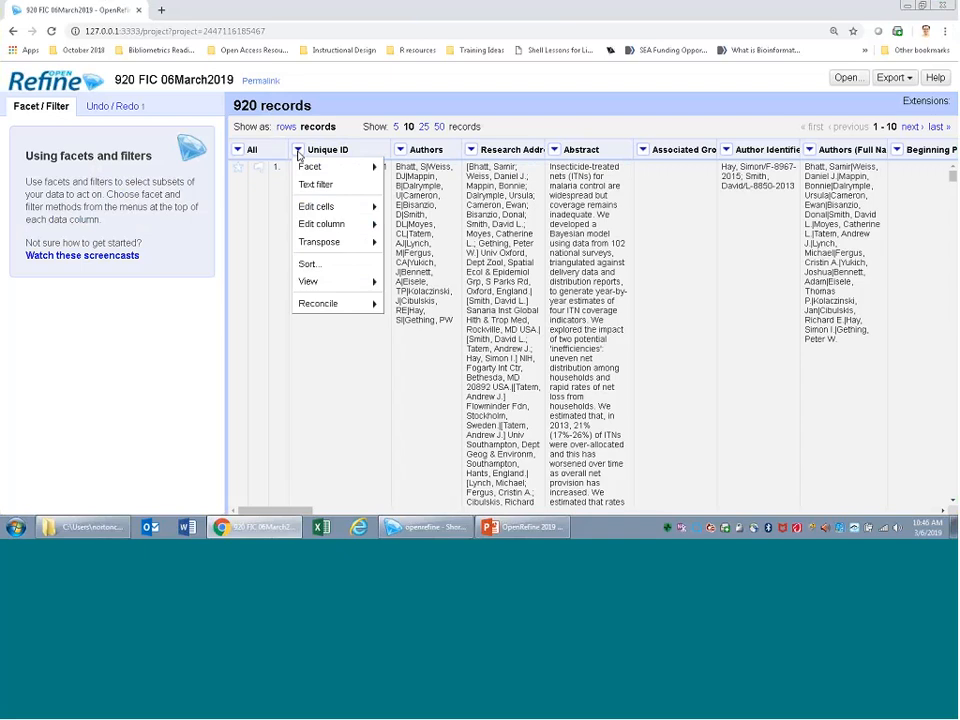
pyautogui.click(314, 265)
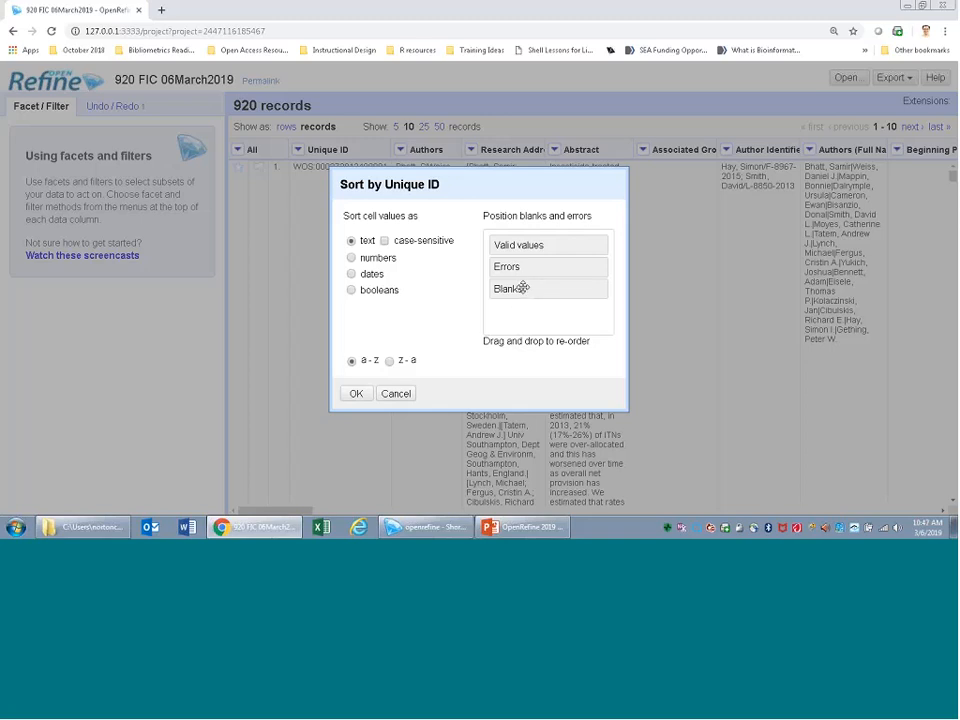
pyautogui.click(396, 394)
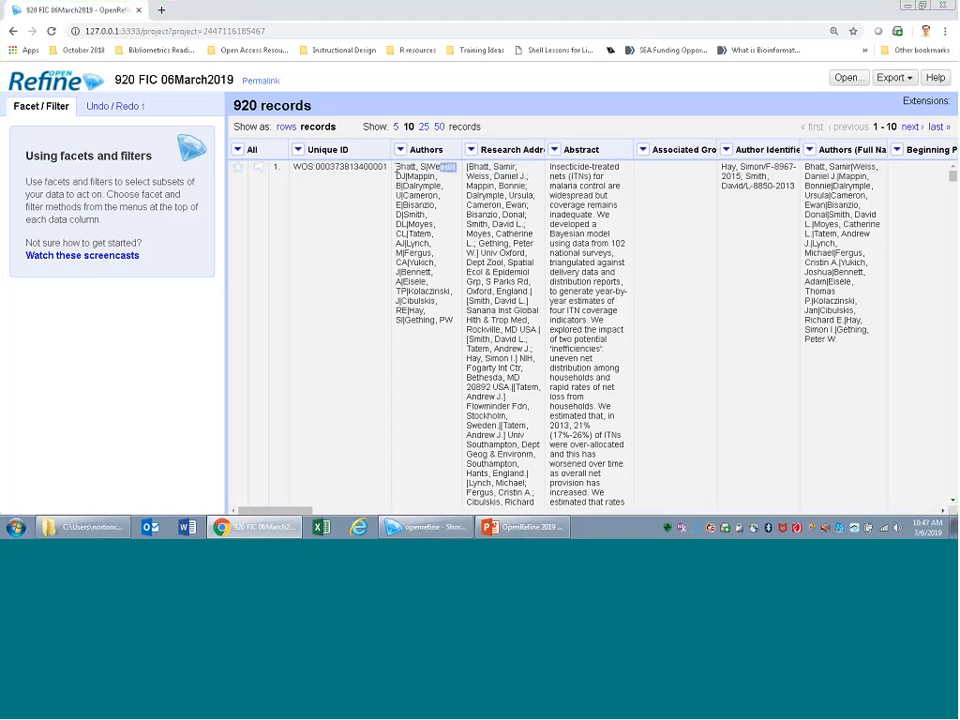
# Split the multi-valued cells in the Authors column using "|" as the separator
pyautogui.moveTo(397, 167); pyautogui.dragTo(454, 330)
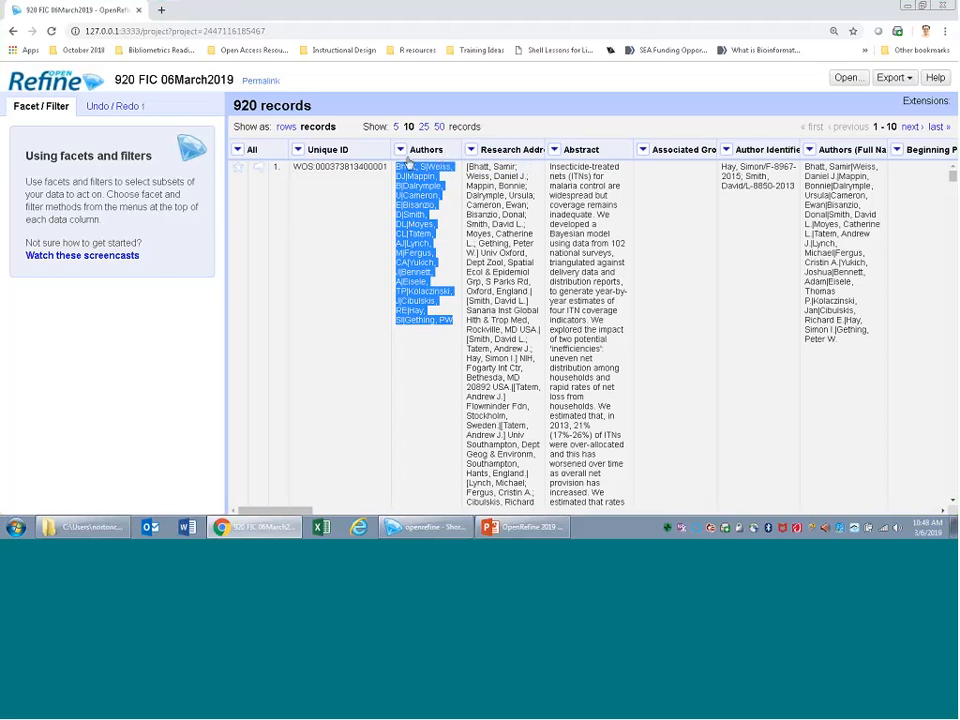
pyautogui.click(400, 151)
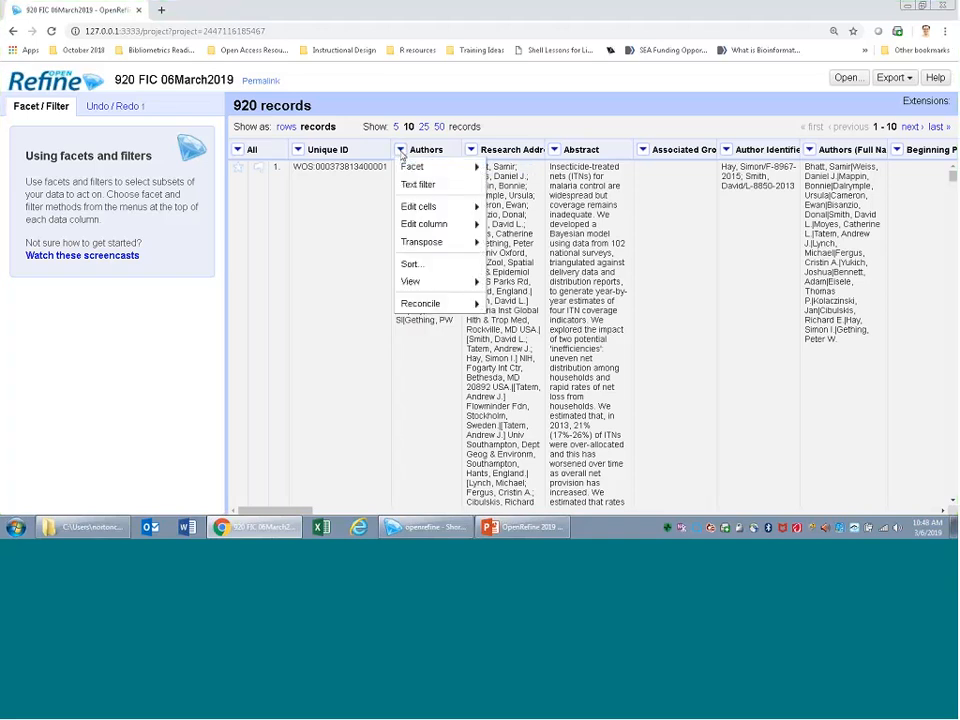
pyautogui.moveTo(416, 208)
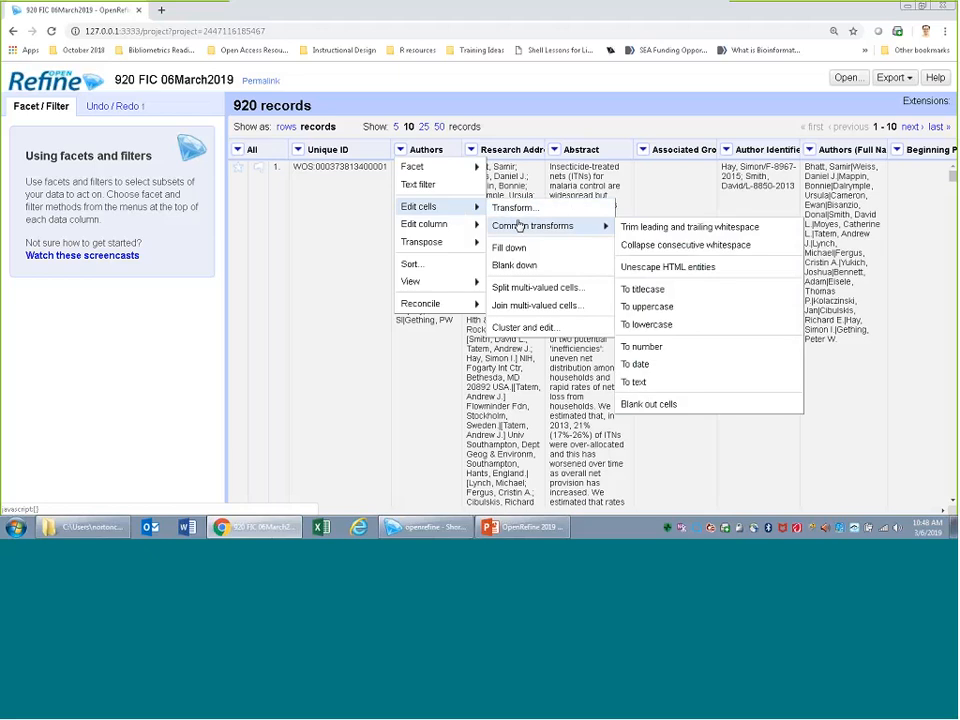
pyautogui.click(517, 292)
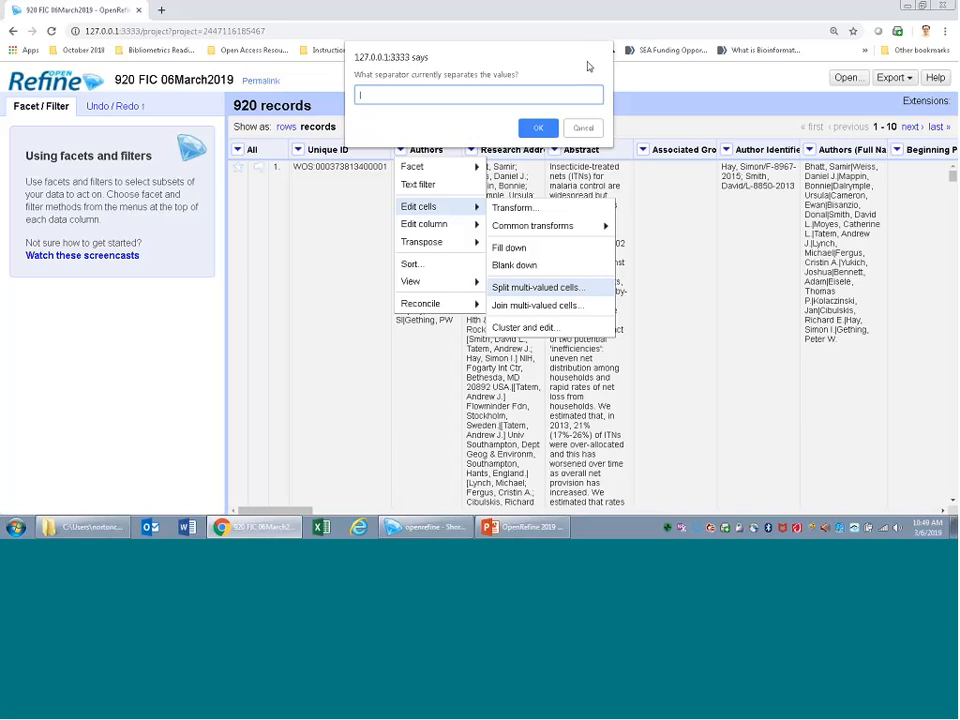
pyautogui.click(538, 128)
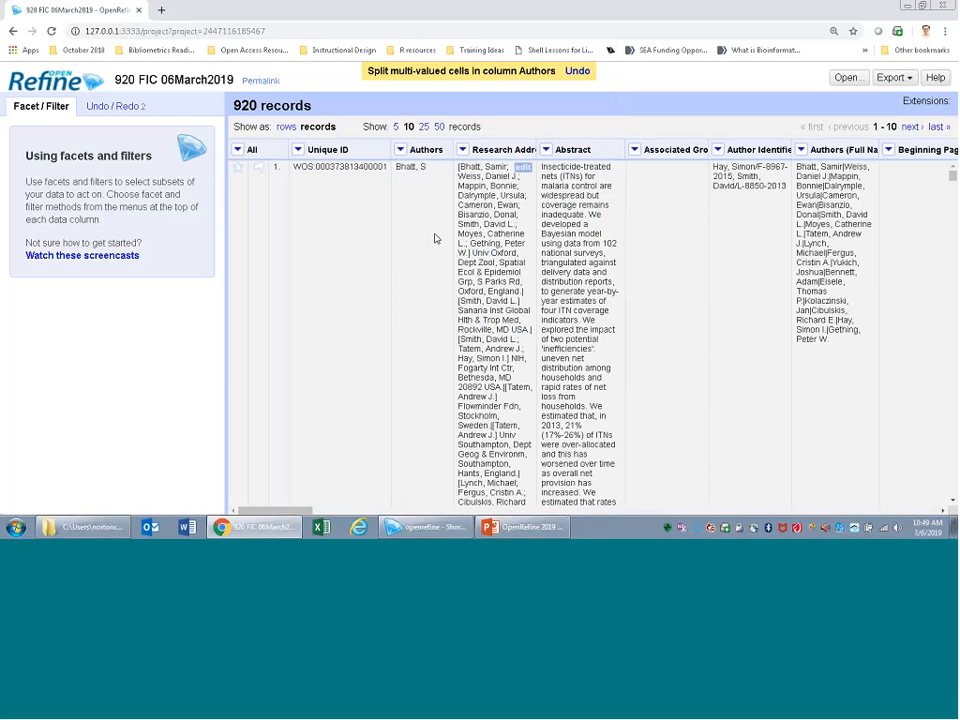
# Examine how the first record's authors are laid out in separate rows, and return to the start of the records
pyautogui.scroll(-3, 470, 227)
pyautogui.scroll(3, 439, 240)
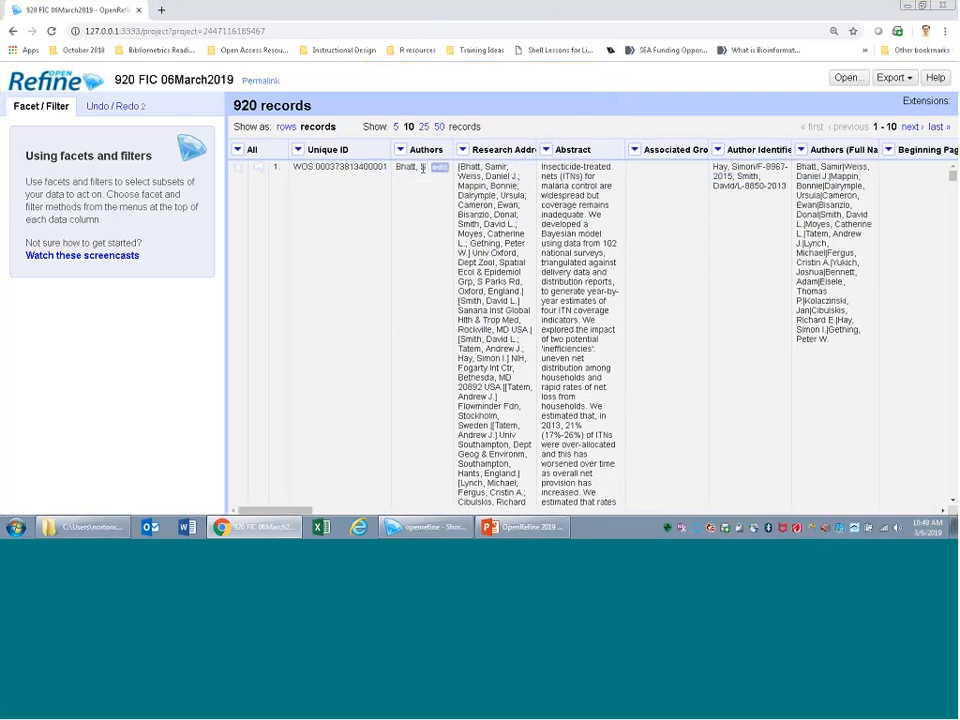
pyautogui.scroll(-5, 422, 170)
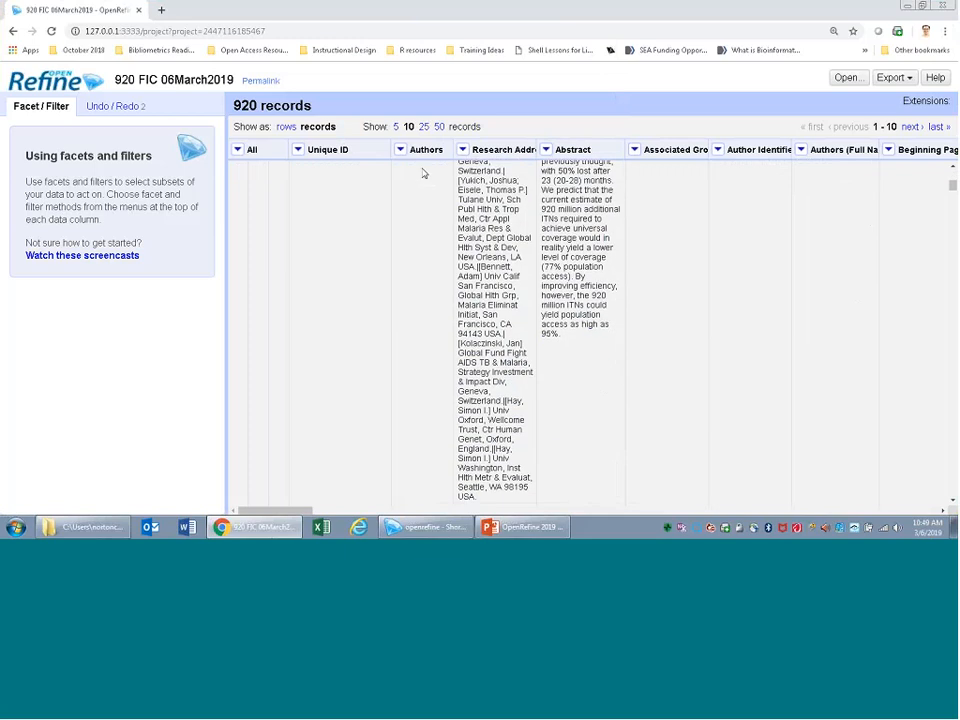
pyautogui.scroll(-5, 422, 172)
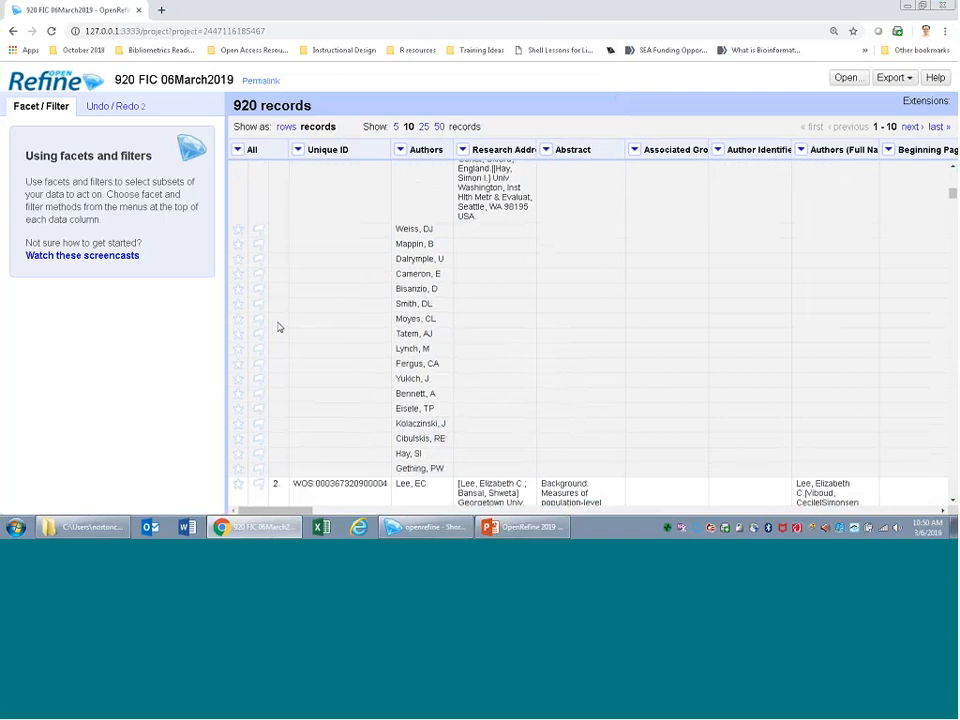
pyautogui.scroll(-2, 279, 326)
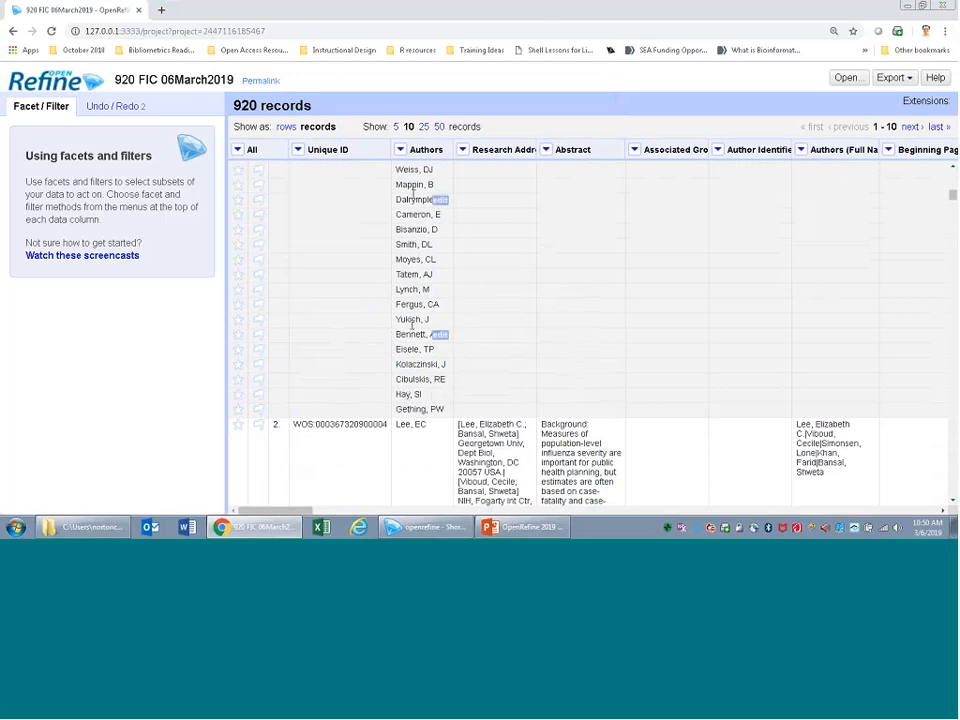
pyautogui.scroll(3, 352, 264)
pyautogui.scroll(5, 352, 264)
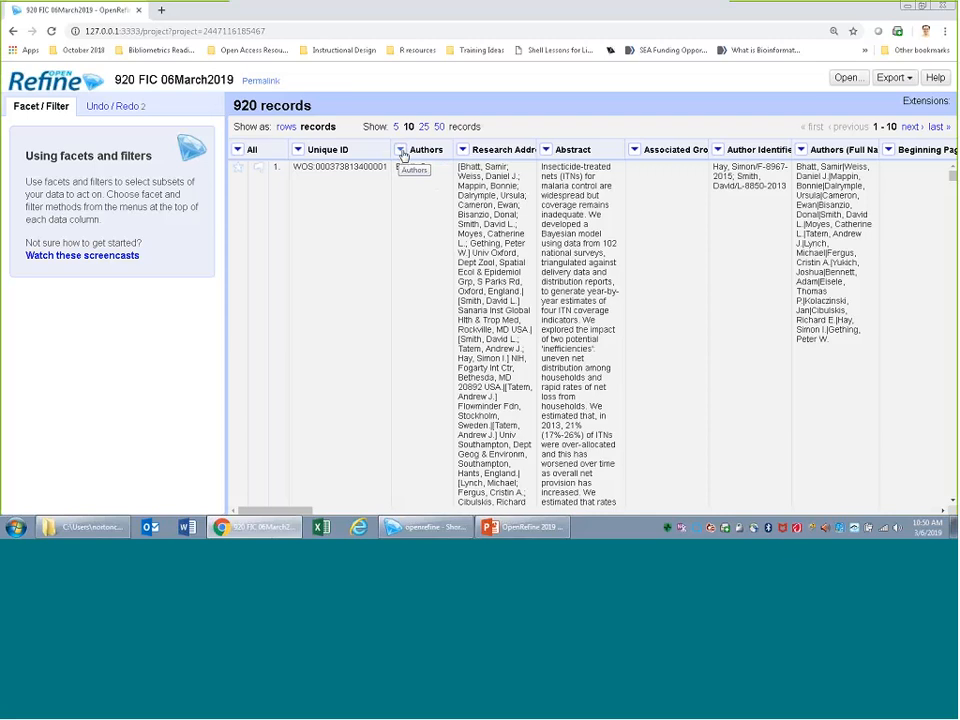
# Open Cluster and edit for the cells of the Authors column
pyautogui.click(401, 150)
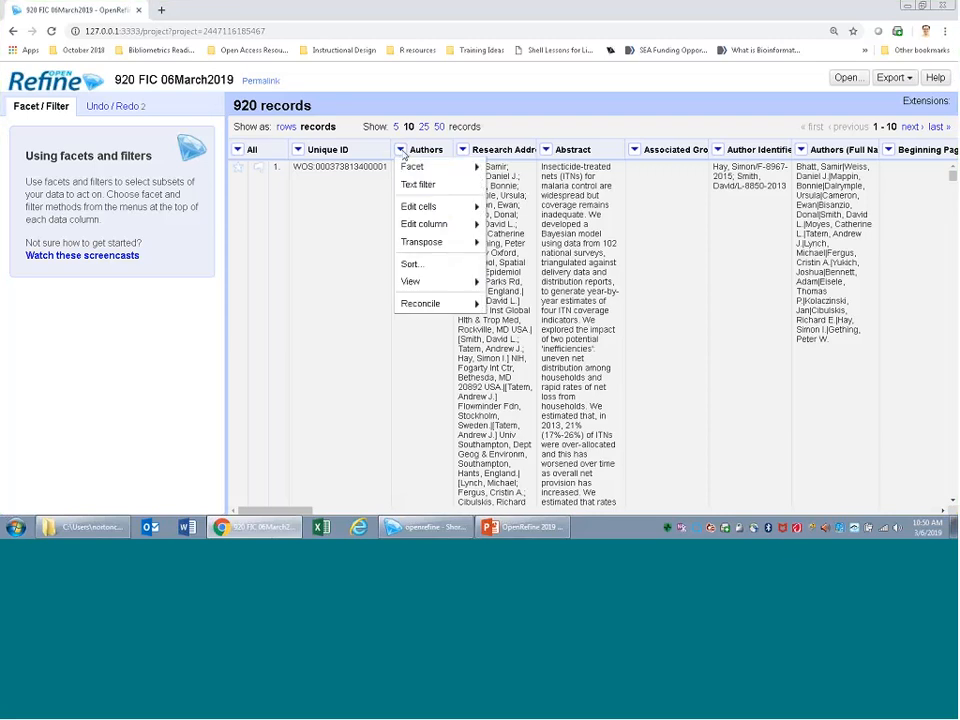
pyautogui.moveTo(407, 209)
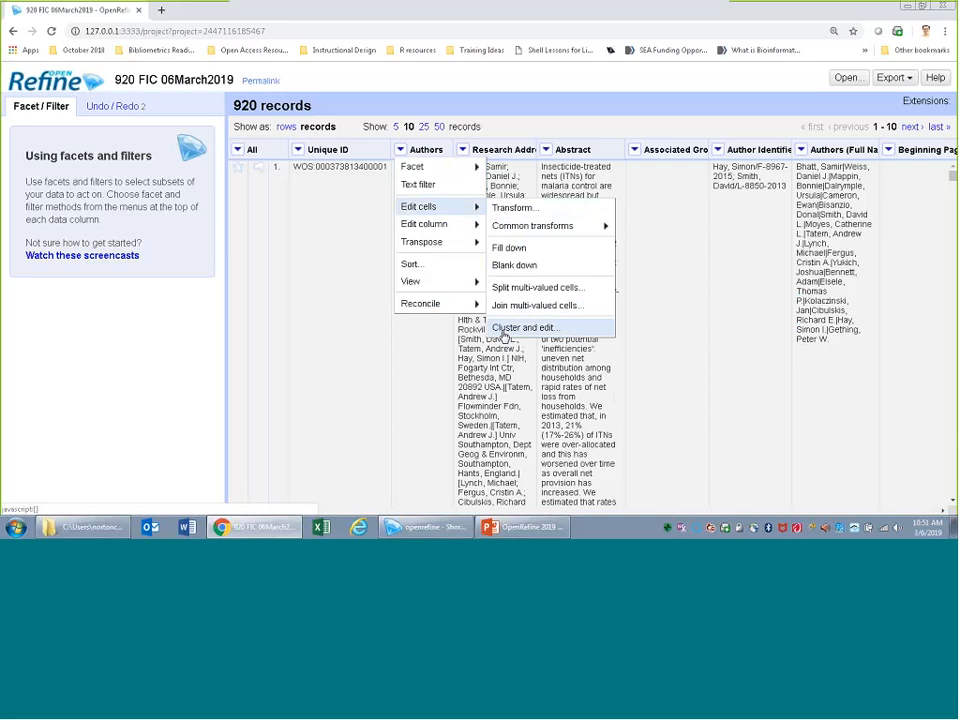
pyautogui.click(504, 329)
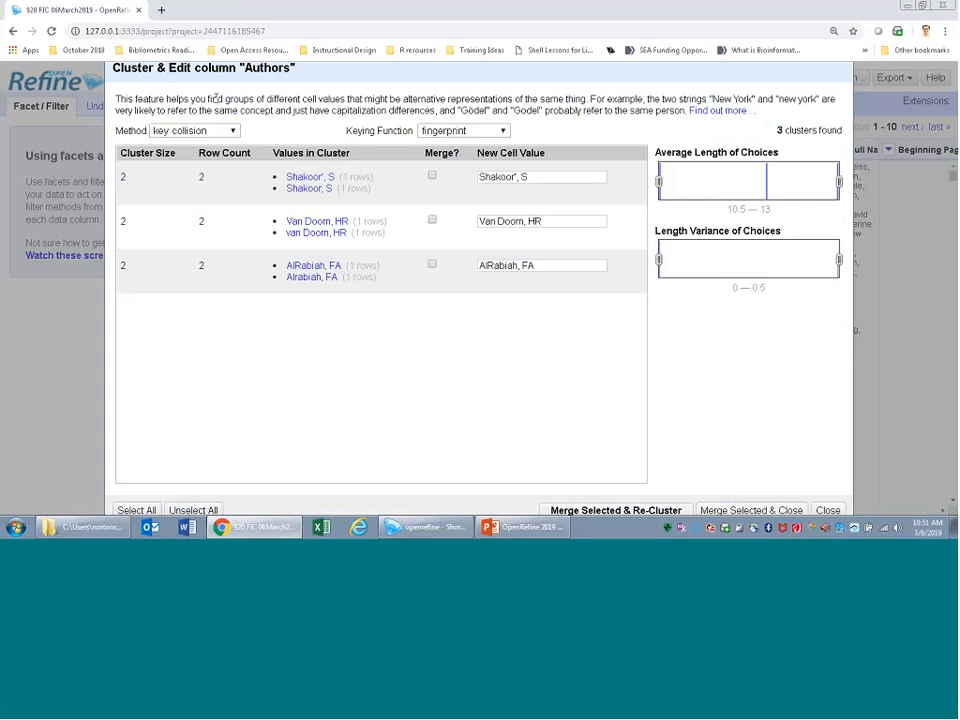
# Open the online help page about the clustering feature and read through it to the end
pyautogui.click(713, 114)
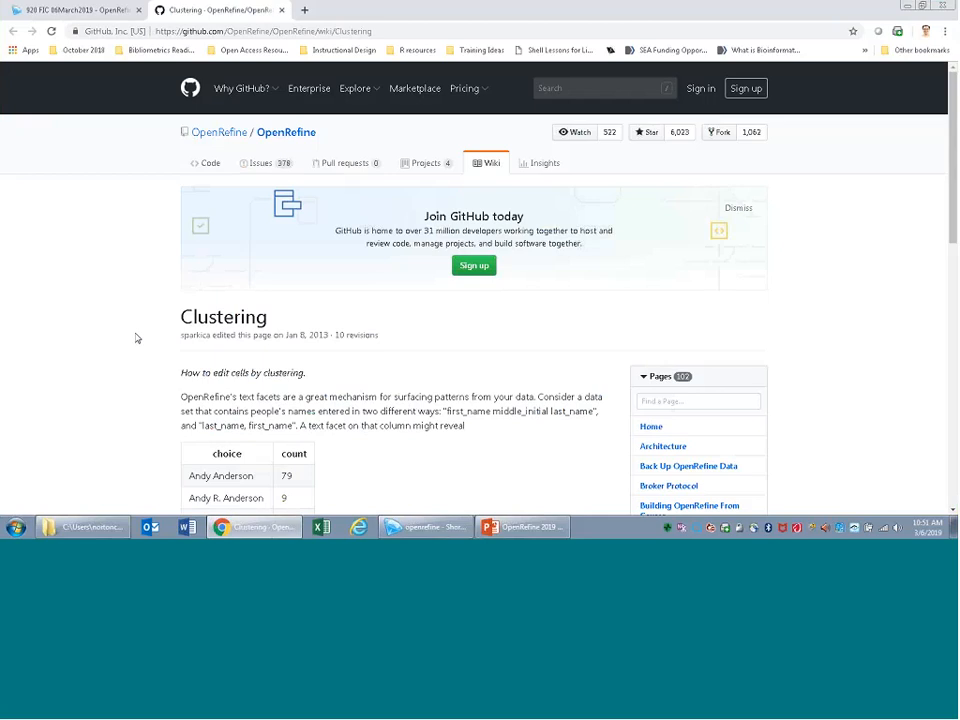
pyautogui.scroll(-1, 135, 339)
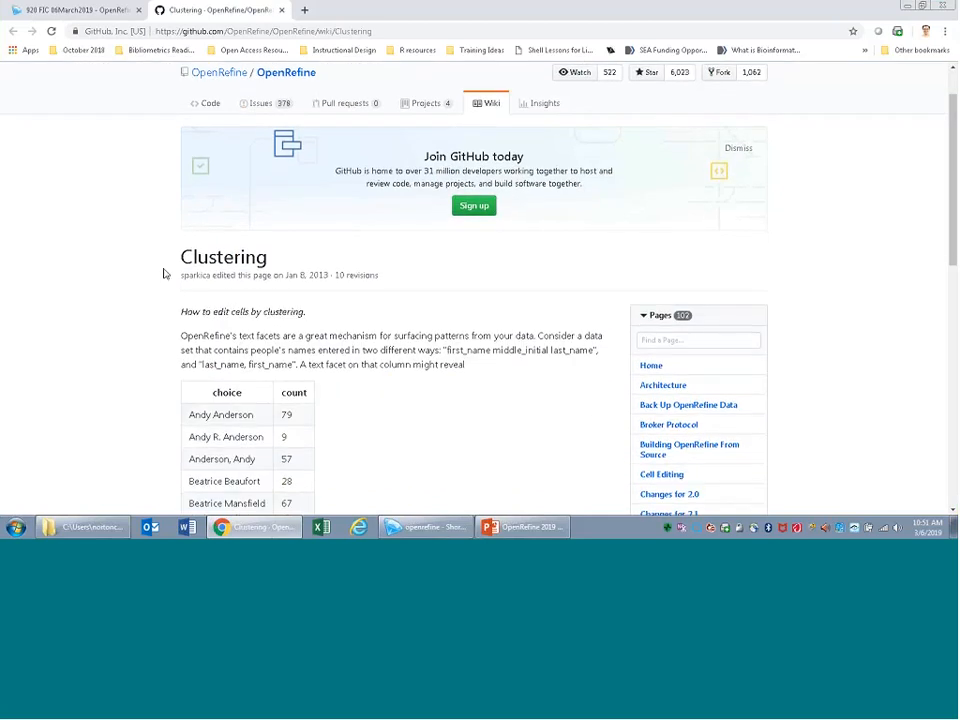
pyautogui.scroll(-1, 165, 273)
pyautogui.scroll(-1, 165, 273)
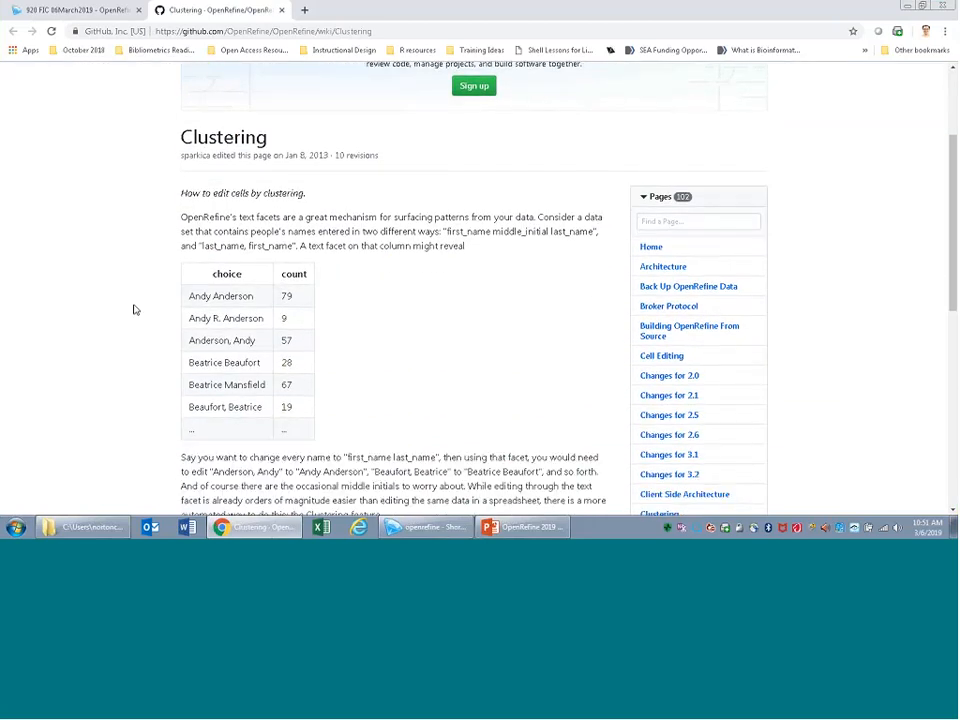
pyautogui.scroll(-5, 135, 308)
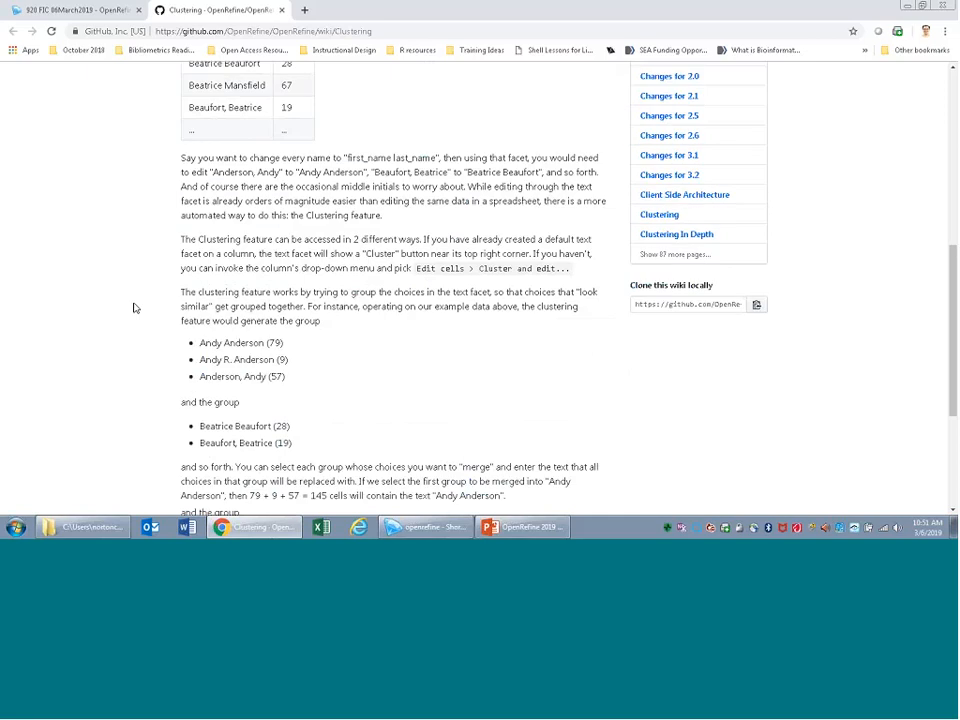
pyautogui.scroll(-2, 135, 306)
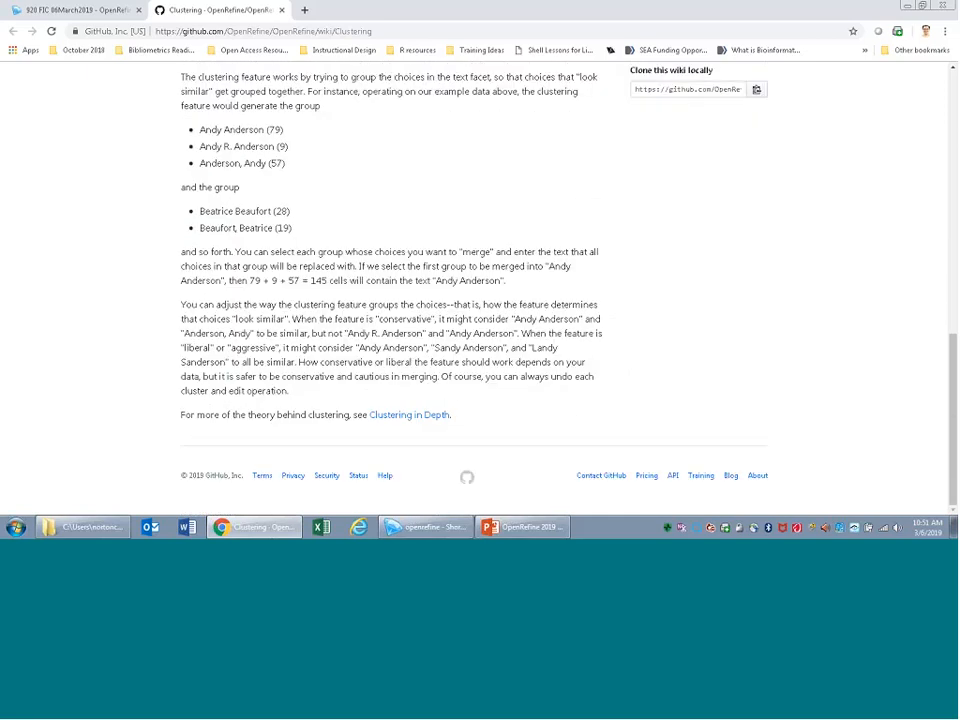
# Read the Clustering In Depth page on key collision and nearest neighbor methods, and close the documentation
pyautogui.click(415, 423)
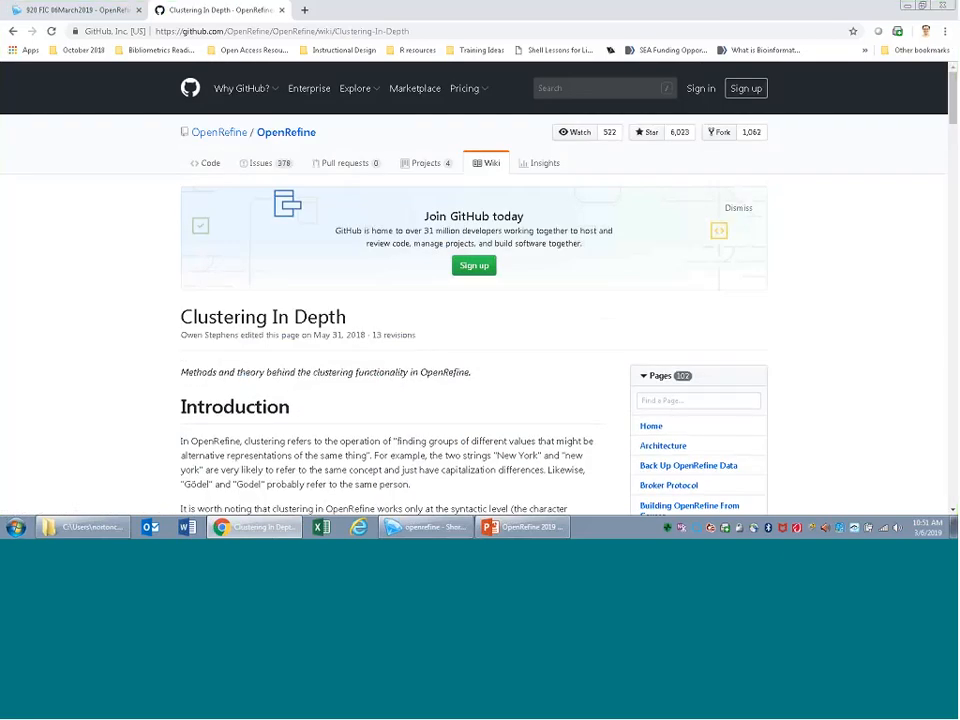
pyautogui.scroll(-5, 83, 350)
pyautogui.scroll(-2, 83, 350)
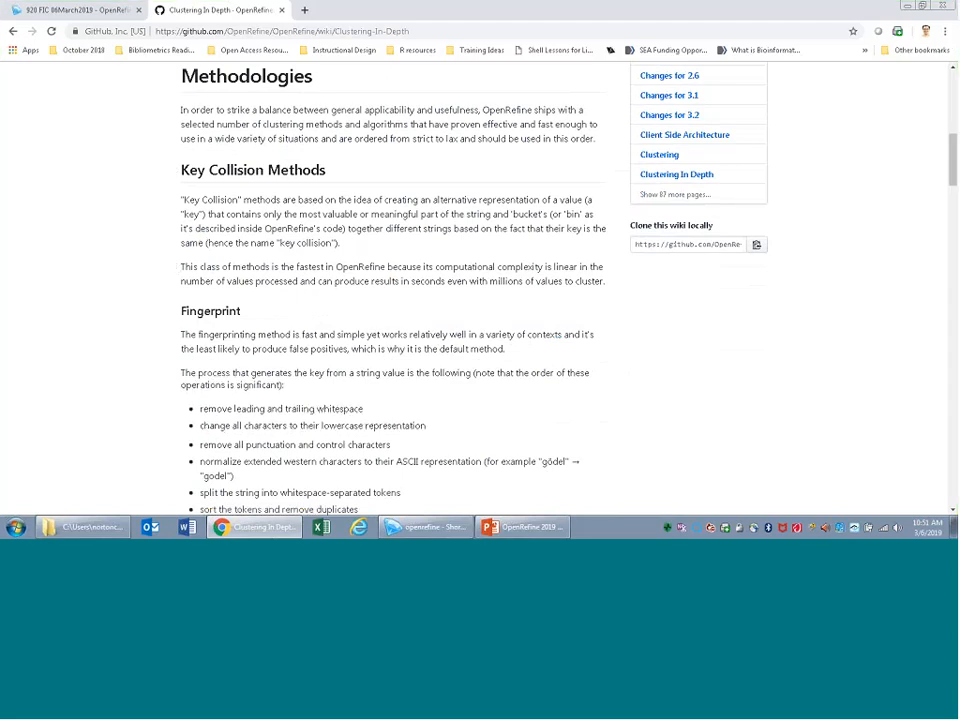
pyautogui.scroll(-3, 190, 230)
pyautogui.scroll(-10, 207, 193)
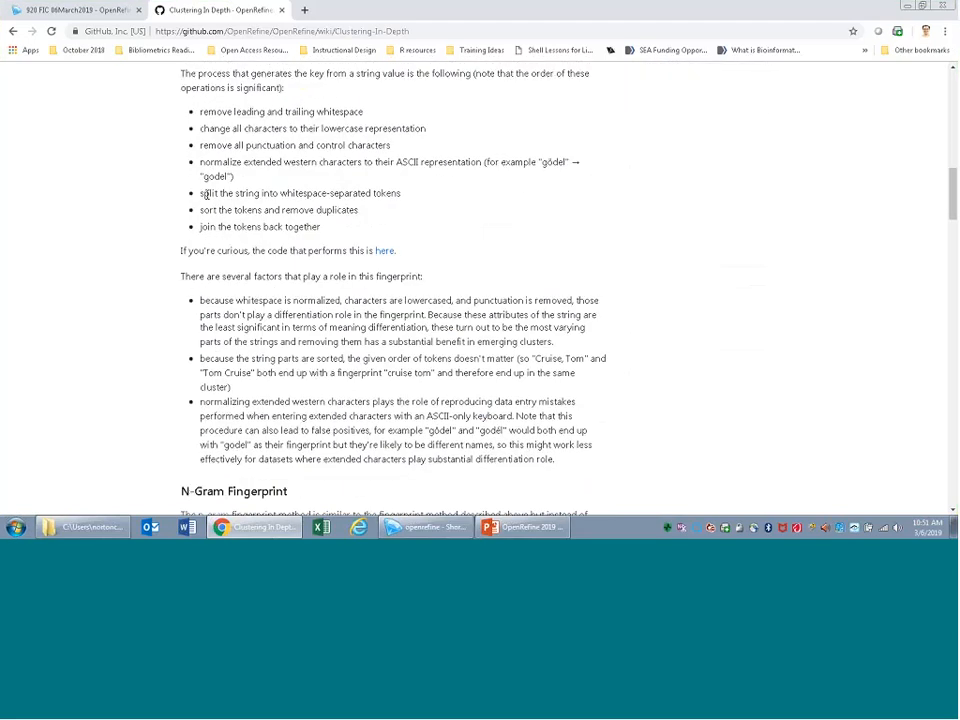
pyautogui.scroll(-3, 207, 198)
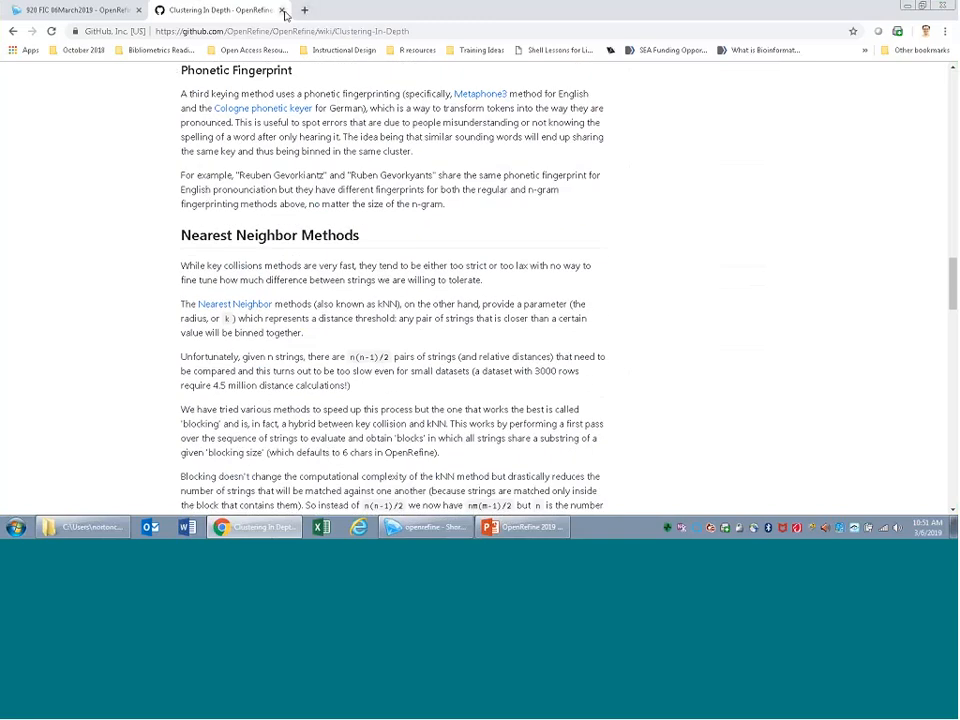
pyautogui.click(284, 13)
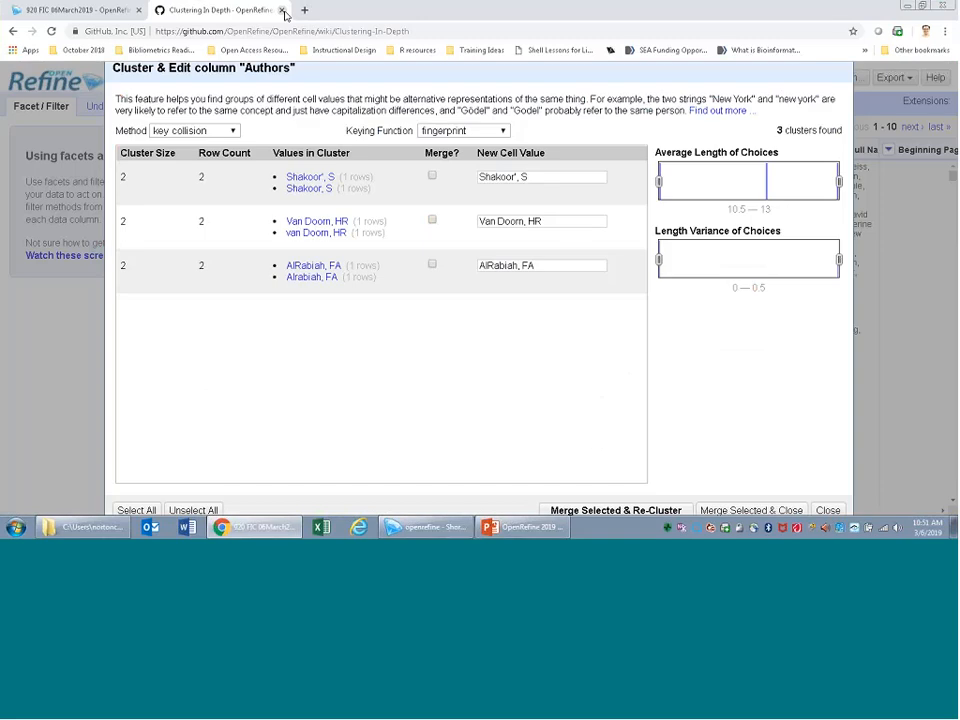
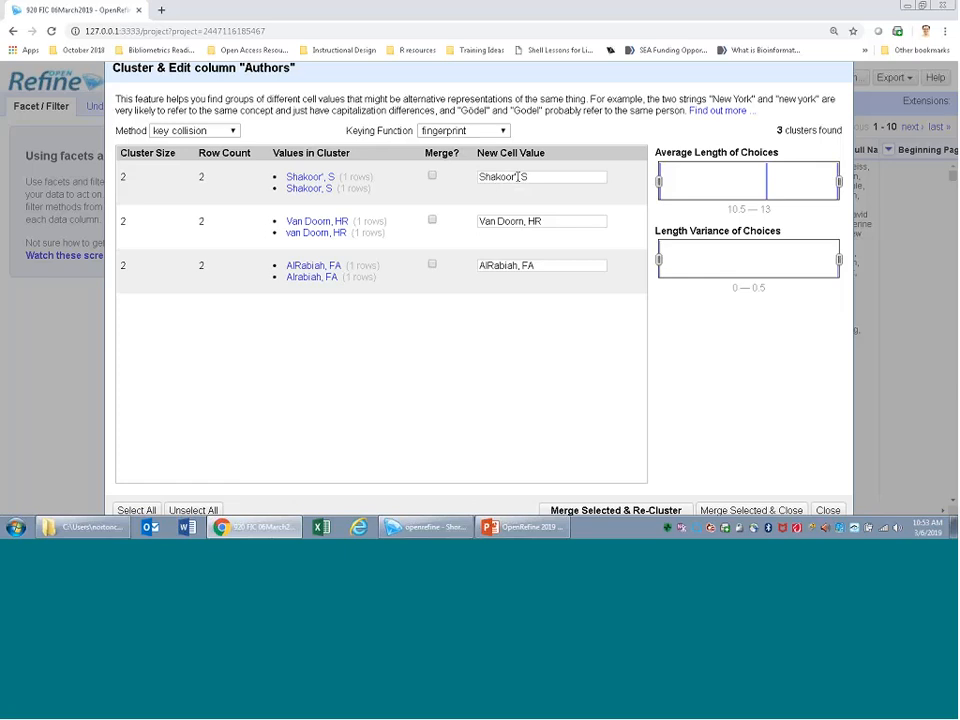
# Mark the first two author-name clusters for merging, keeping their proposed new cell values
pyautogui.click(517, 176)
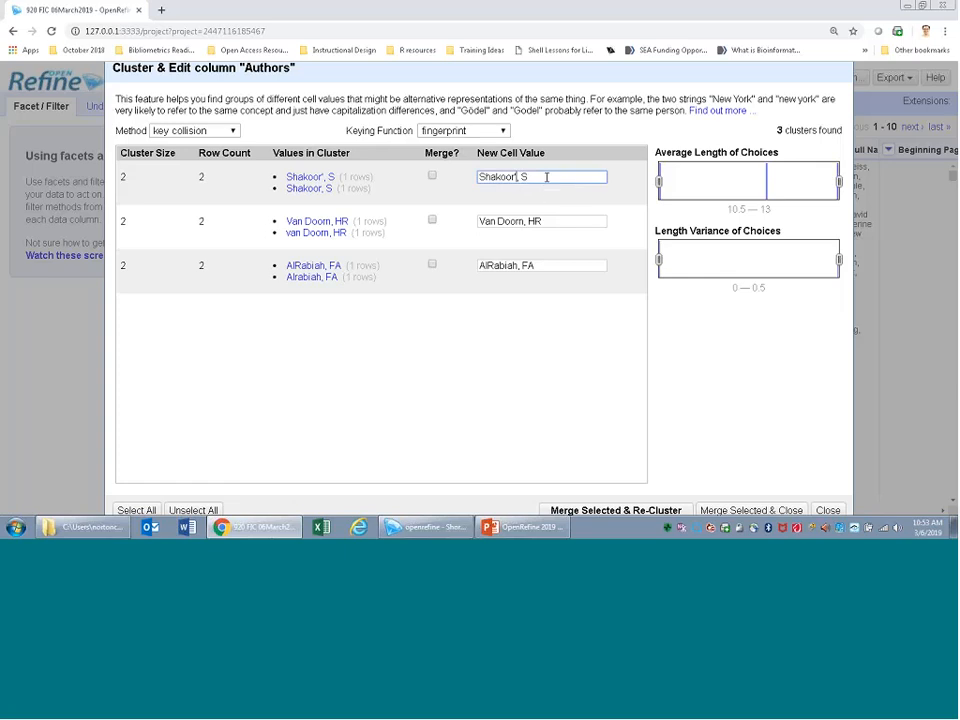
pyautogui.click(433, 177)
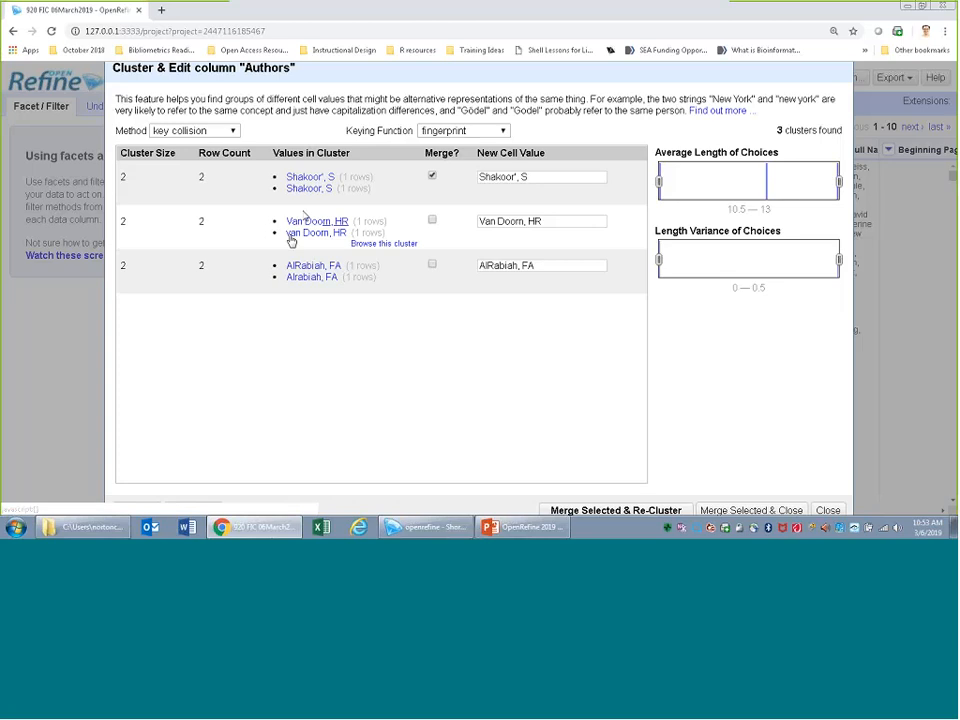
pyautogui.click(432, 221)
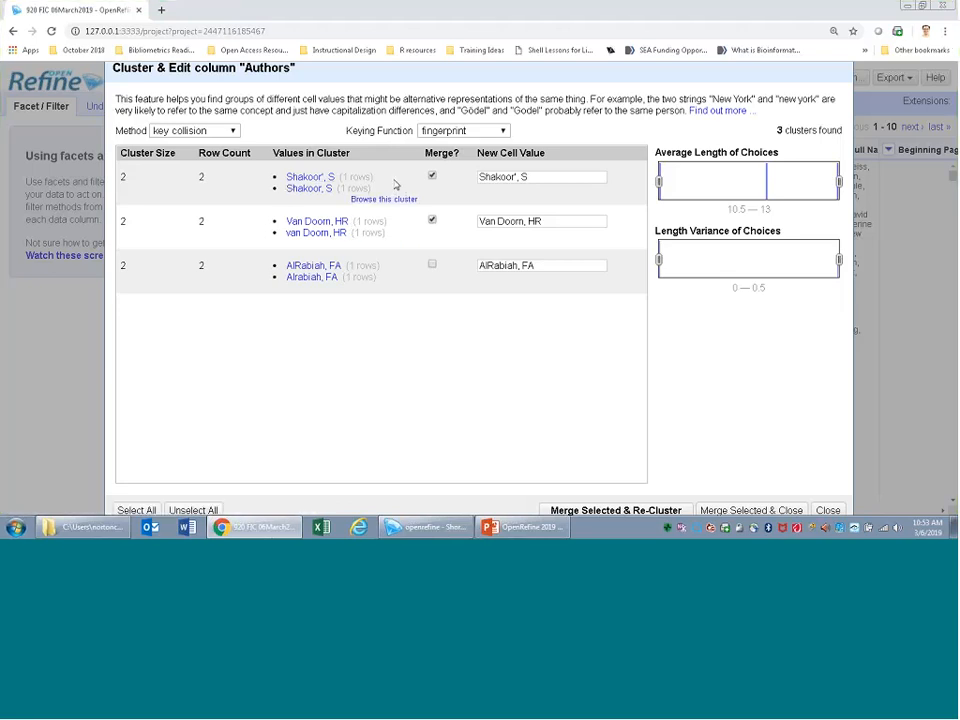
# Browse the records behind the third author-name cluster, read their addresses and full author names, and close the view
pyautogui.click(399, 288)
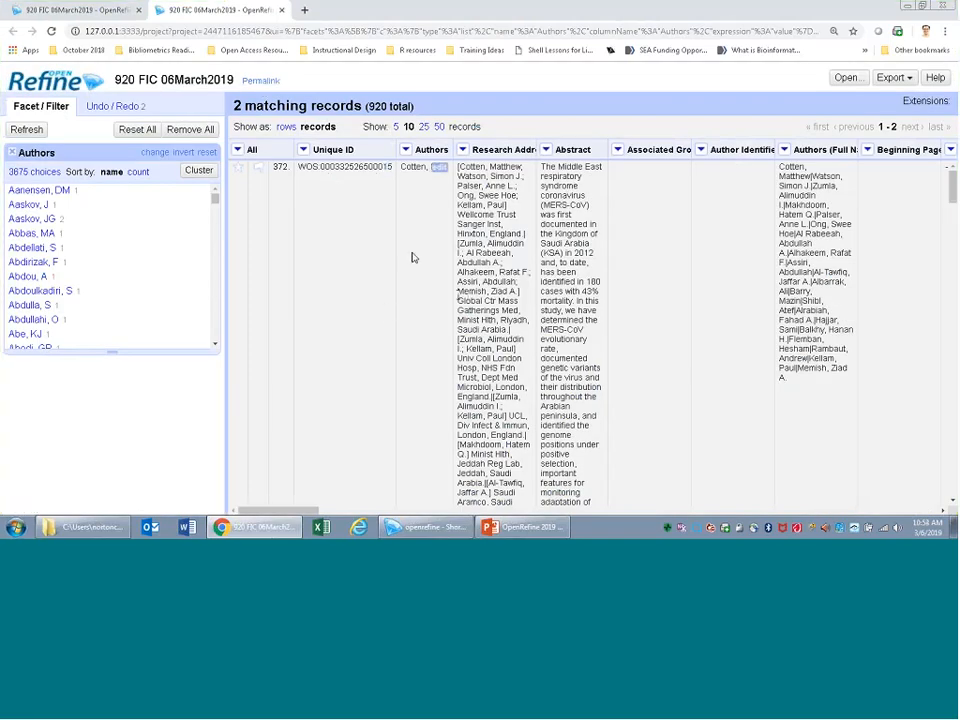
pyautogui.scroll(-4, 411, 255)
pyautogui.scroll(-2, 411, 255)
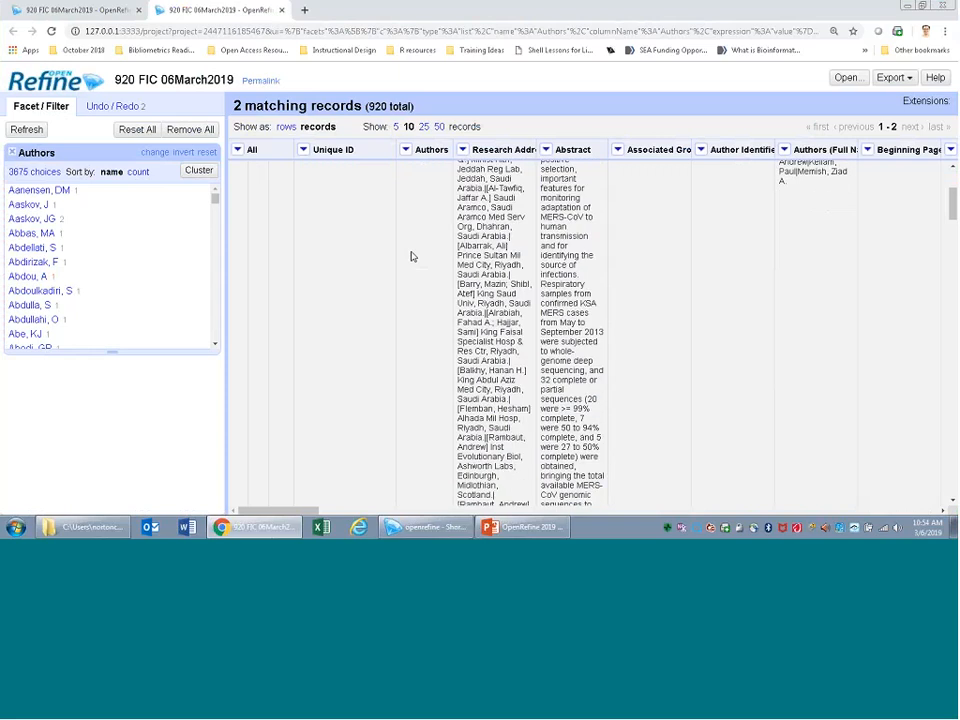
pyautogui.scroll(1, 411, 255)
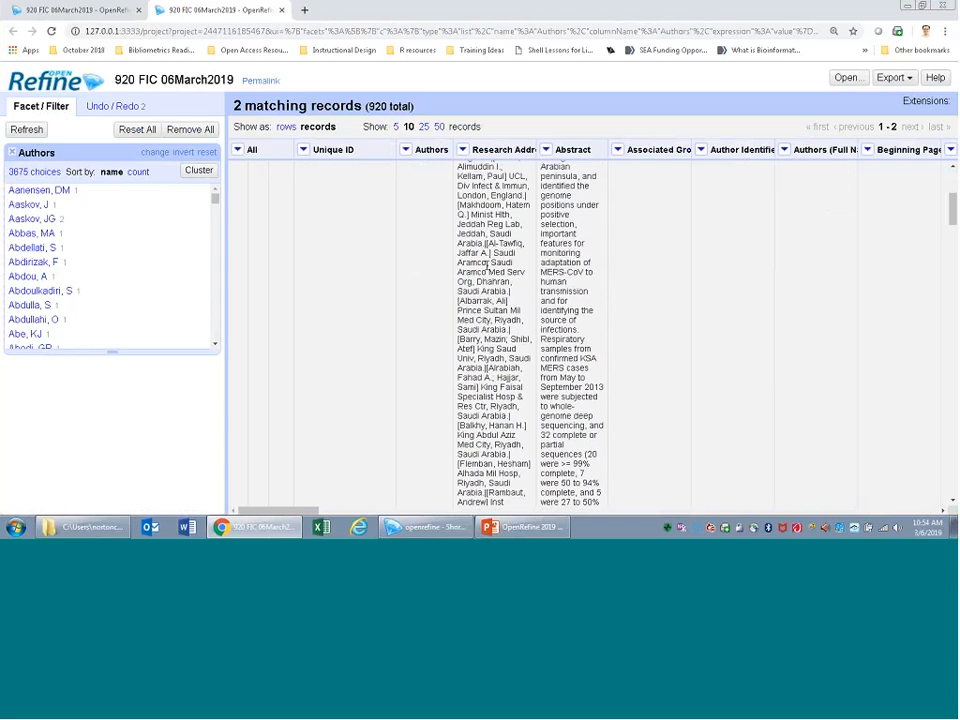
pyautogui.scroll(-2, 486, 262)
pyautogui.scroll(-8, 462, 309)
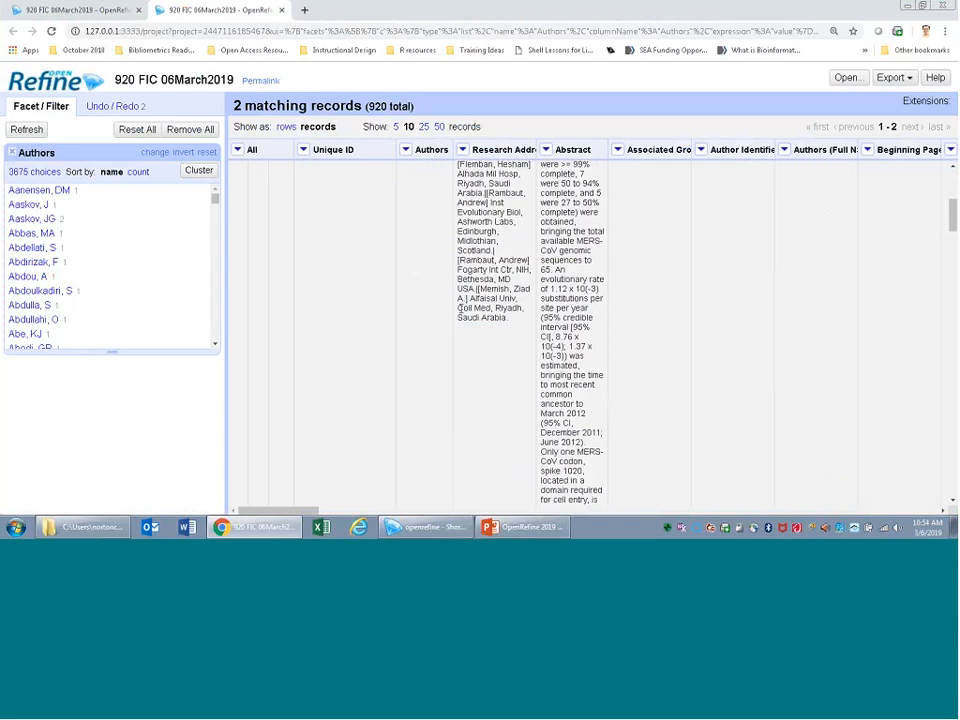
pyautogui.scroll(-7, 449, 369)
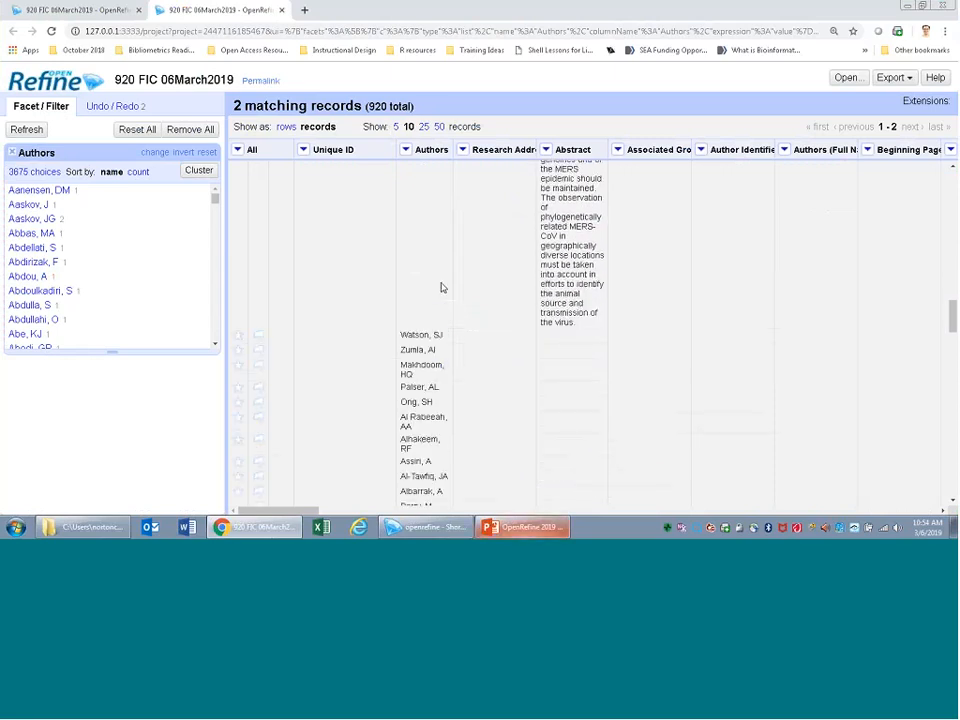
pyautogui.scroll(10, 538, 370)
pyautogui.scroll(10, 538, 370)
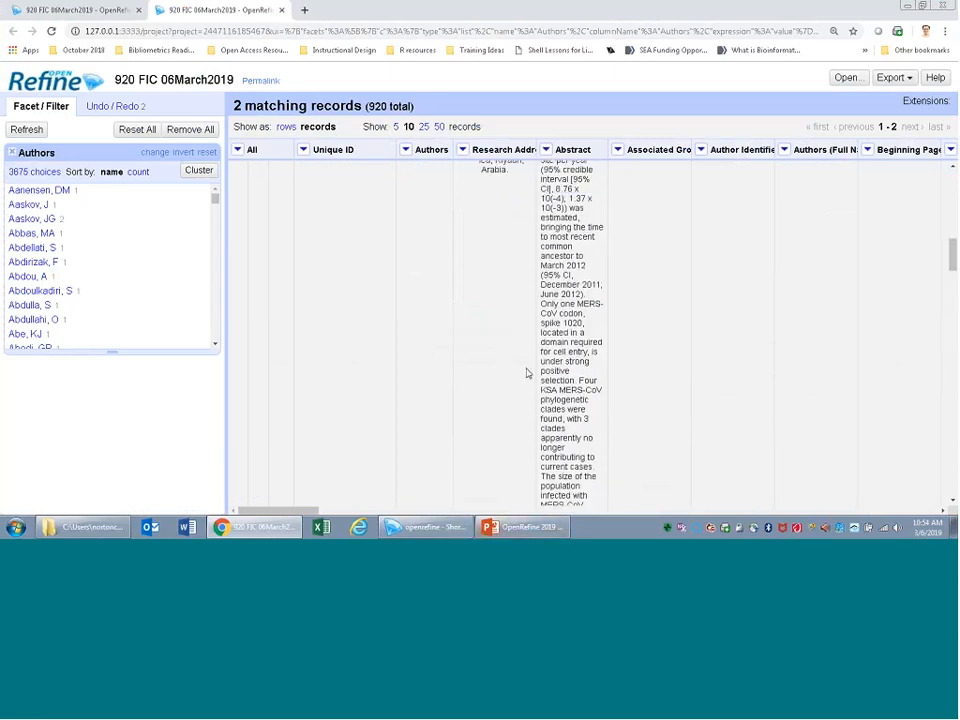
pyautogui.scroll(3, 499, 353)
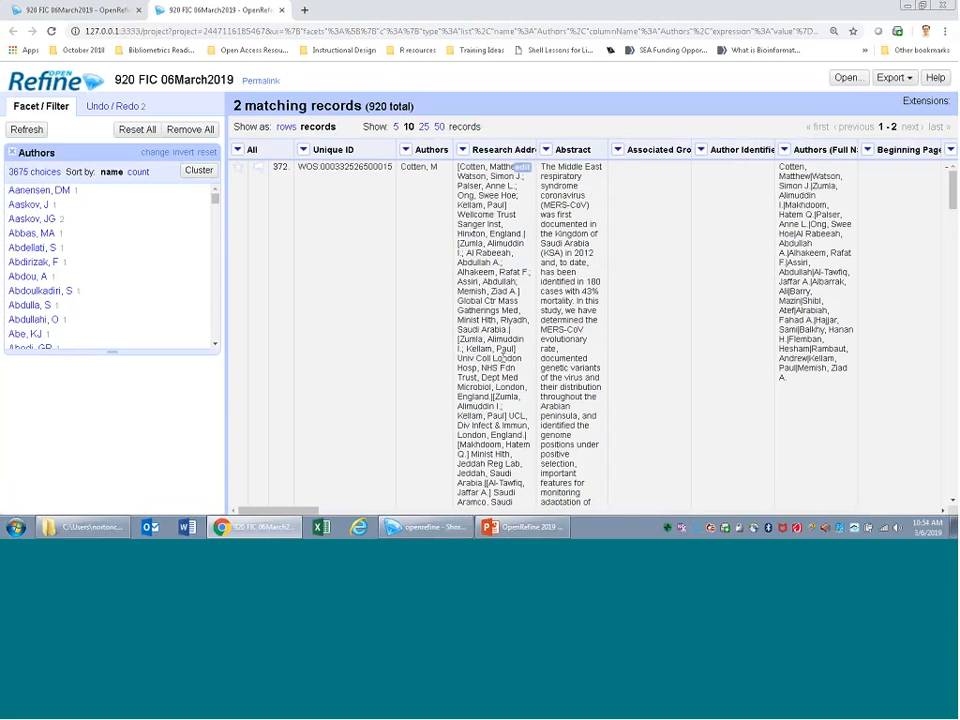
pyautogui.click(282, 11)
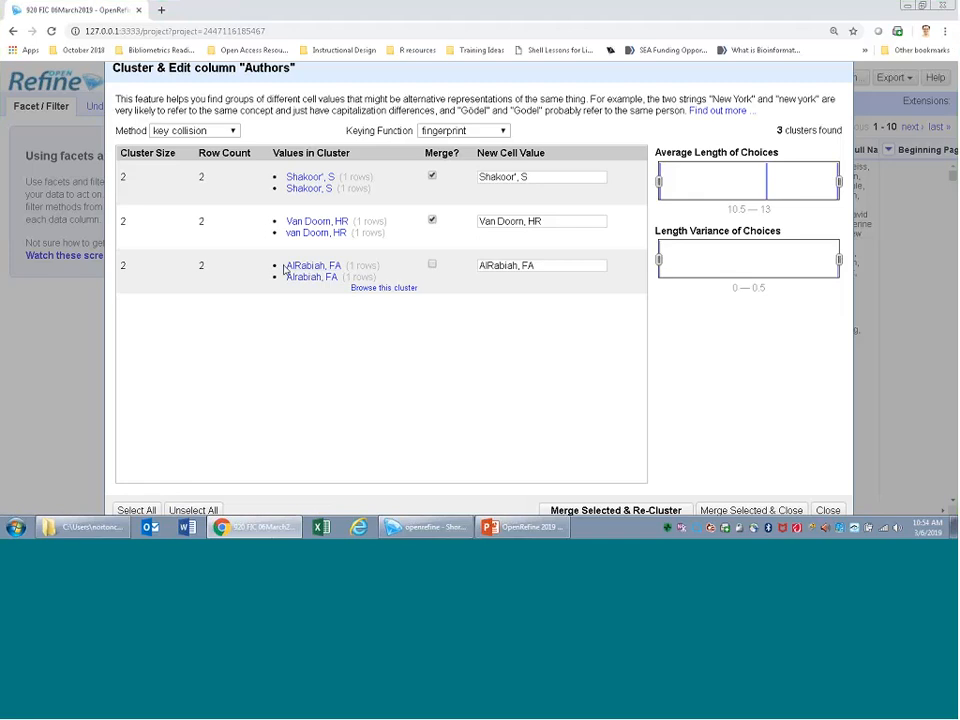
# Mark the third cluster for merging, unmark the first one, and merge the selected clusters with re-clustering
pyautogui.click(432, 265)
pyautogui.click(432, 177)
pyautogui.click(433, 177)
pyautogui.click(433, 177)
pyautogui.click(616, 510)
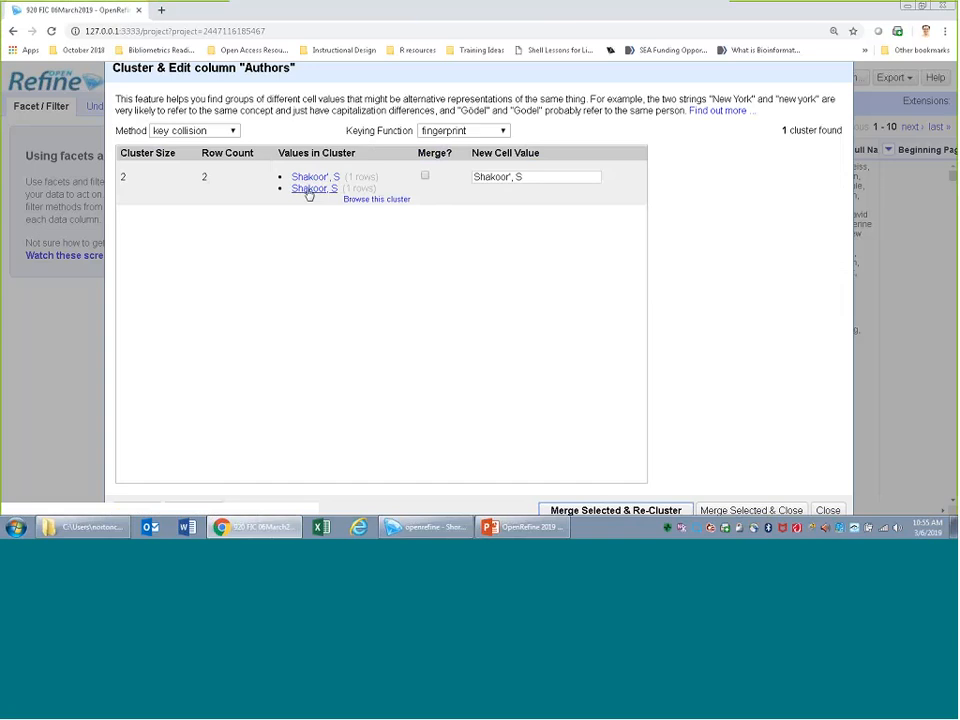
# Mark the remaining cluster, remove the apostrophe from the surname in its new cell value, and merge it with re-clustering
pyautogui.click(425, 176)
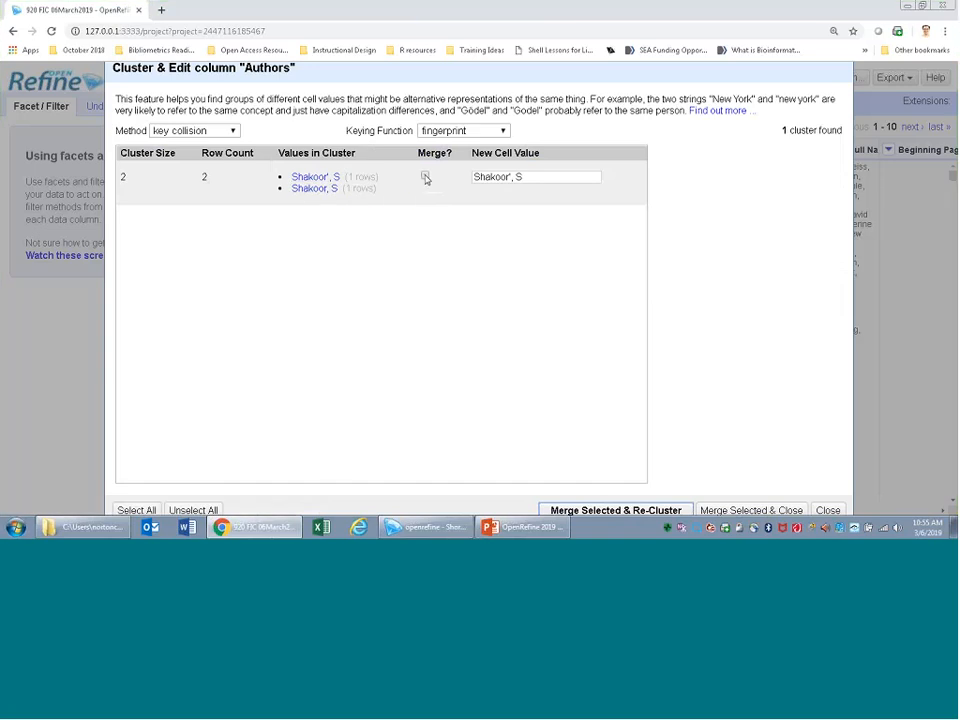
pyautogui.click(512, 176)
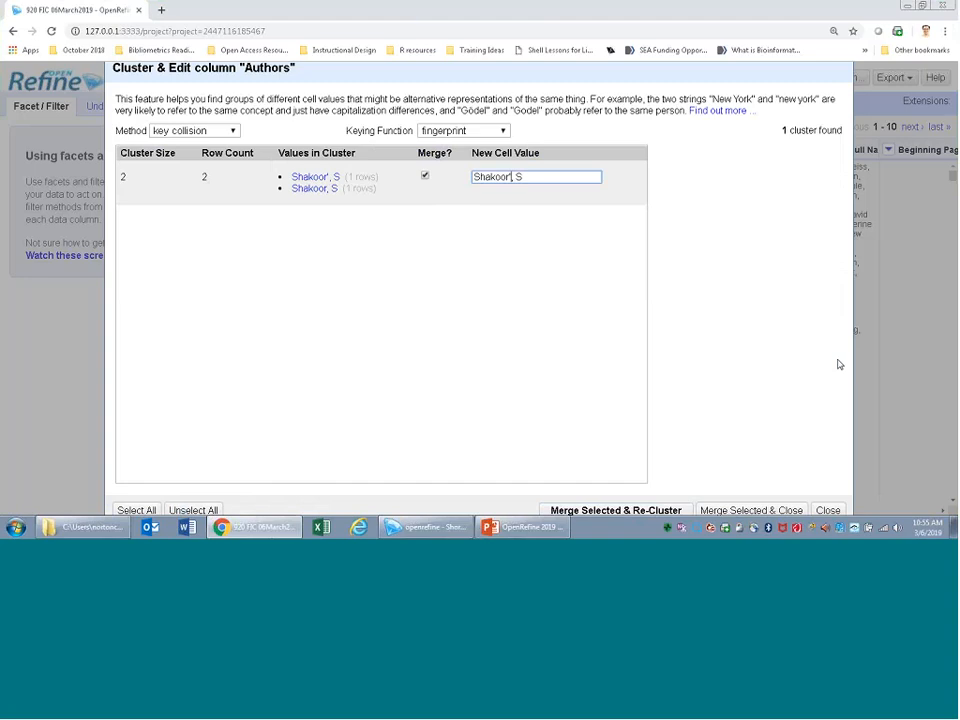
pyautogui.write(',')
pyautogui.press('BackSpace')
pyautogui.press('BackSpace')
pyautogui.write(',')
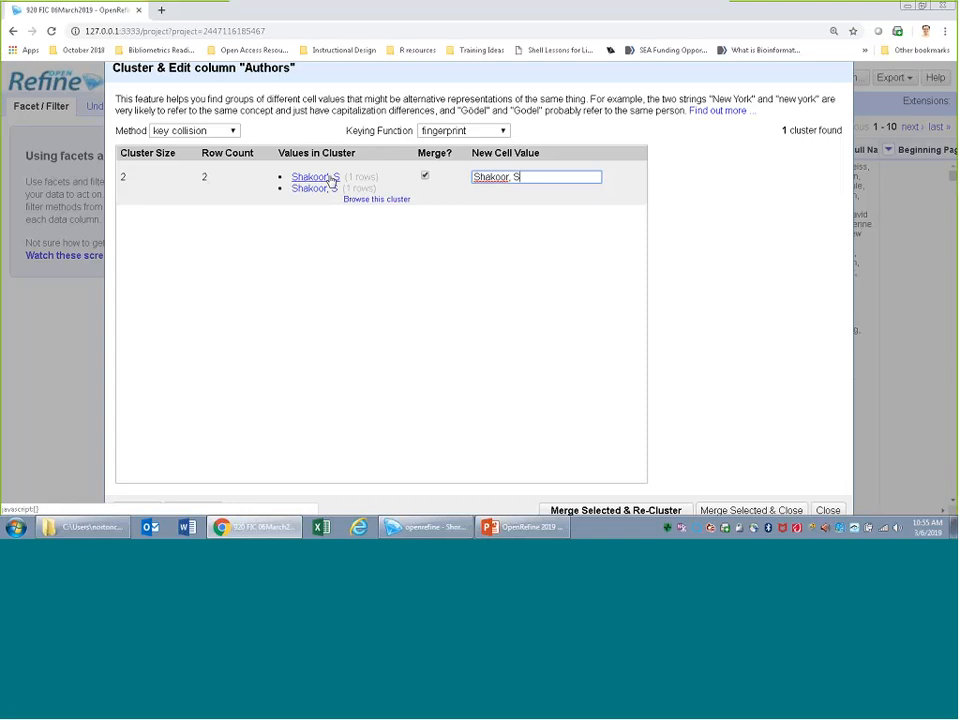
pyautogui.click(545, 177)
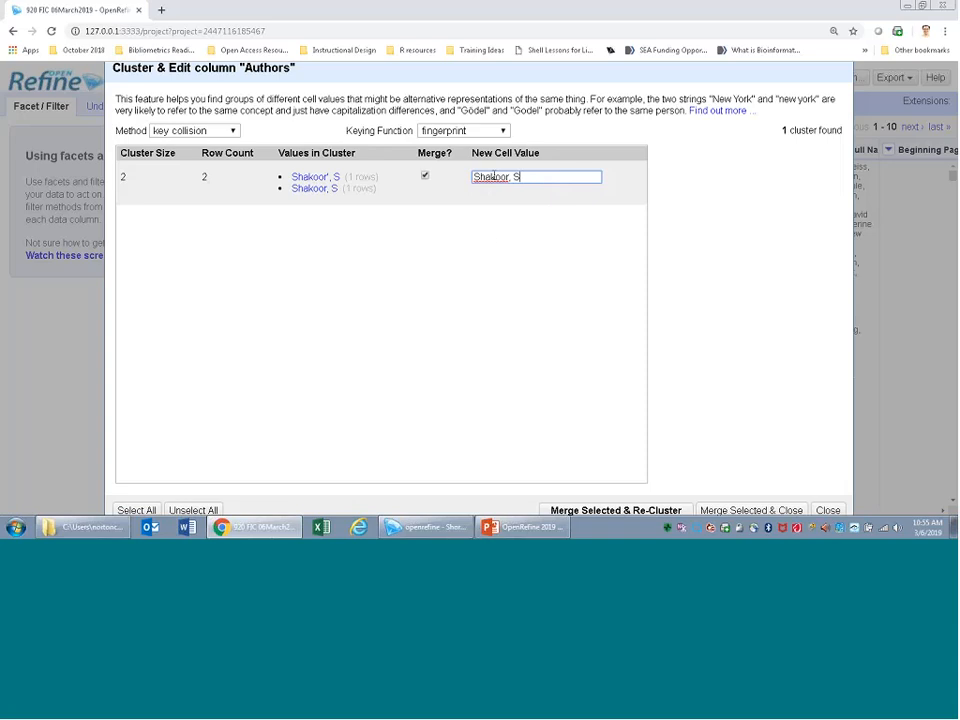
pyautogui.click(610, 511)
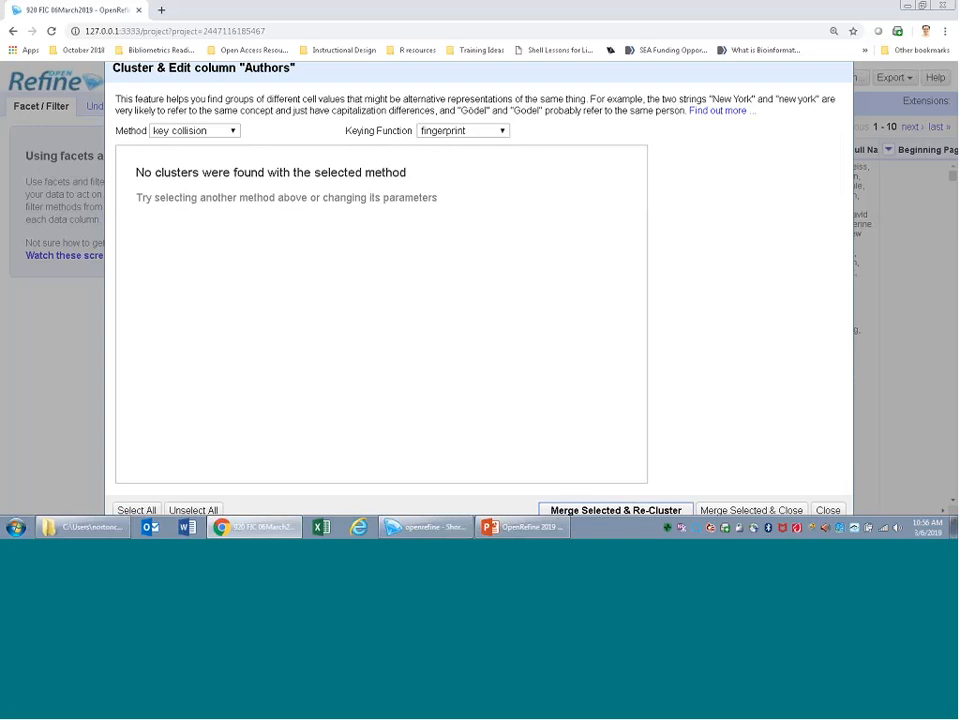
# Try the ngram-fingerprint keying function on the authors, and switch the keying function to metaphone3
pyautogui.click(503, 133)
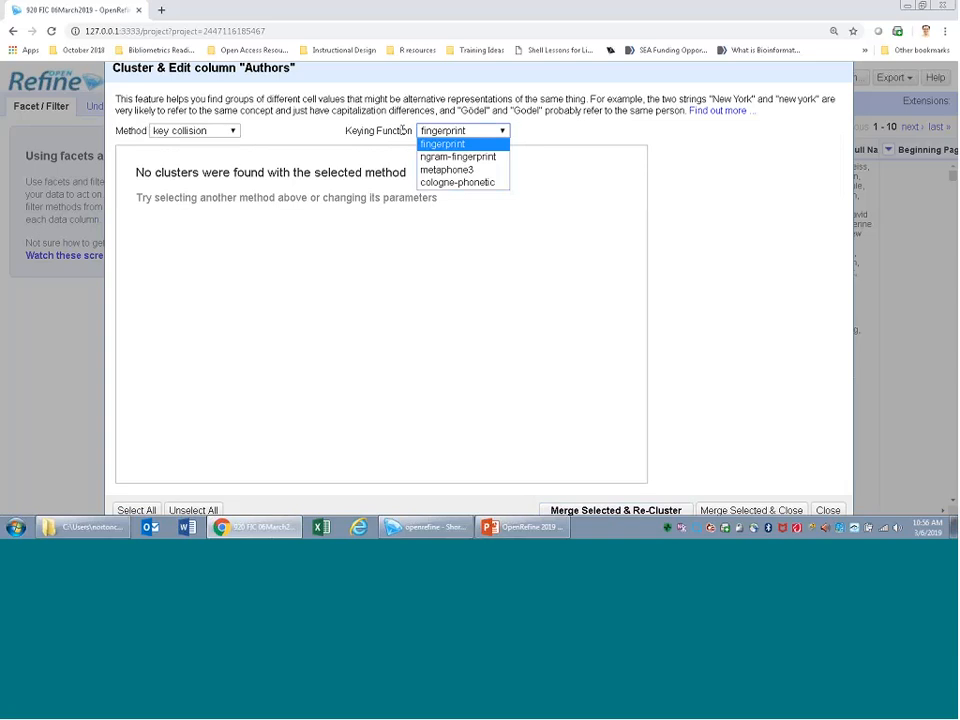
pyautogui.click(490, 157)
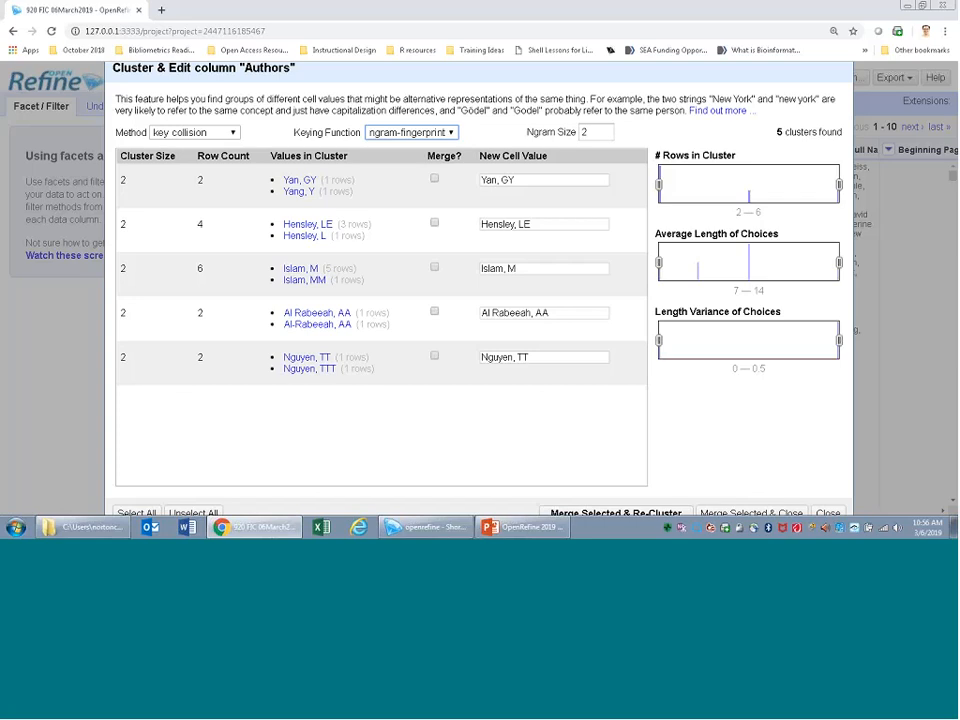
pyautogui.click(411, 132)
pyautogui.click(448, 173)
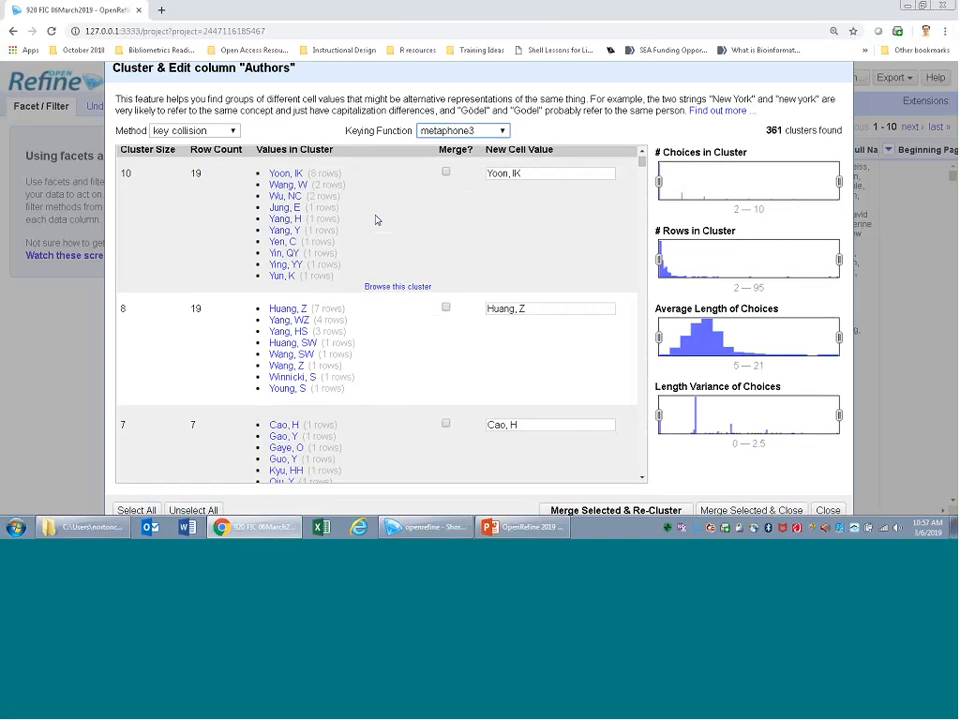
# Look through the metaphone3 clusters from the largest down to the four-name ones to judge whether their author names belong together
pyautogui.scroll(-4, 376, 220)
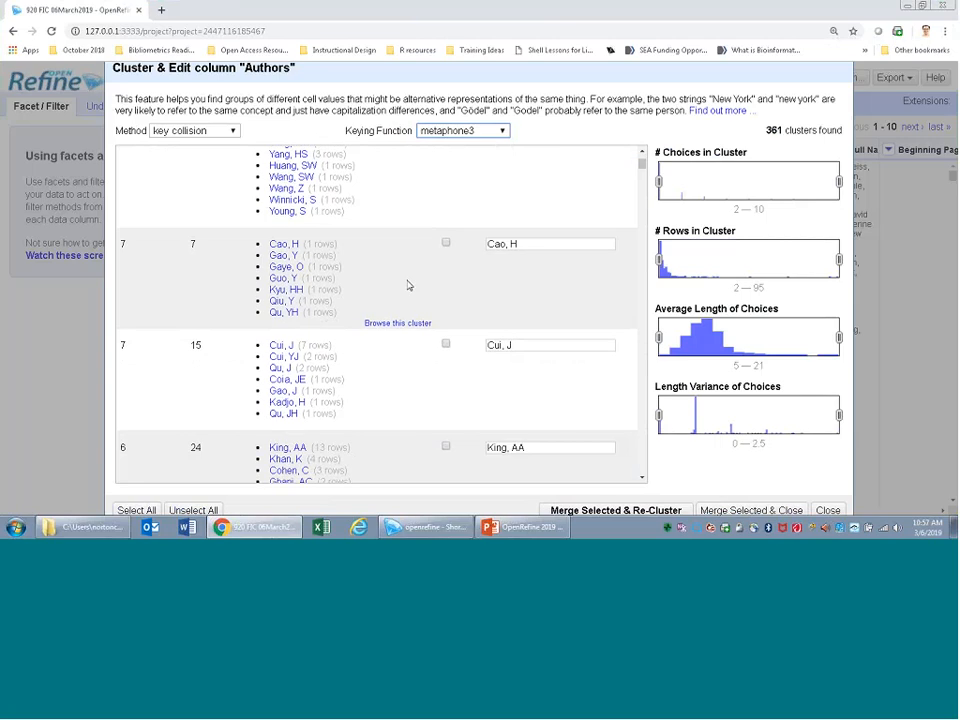
pyautogui.scroll(-2, 409, 284)
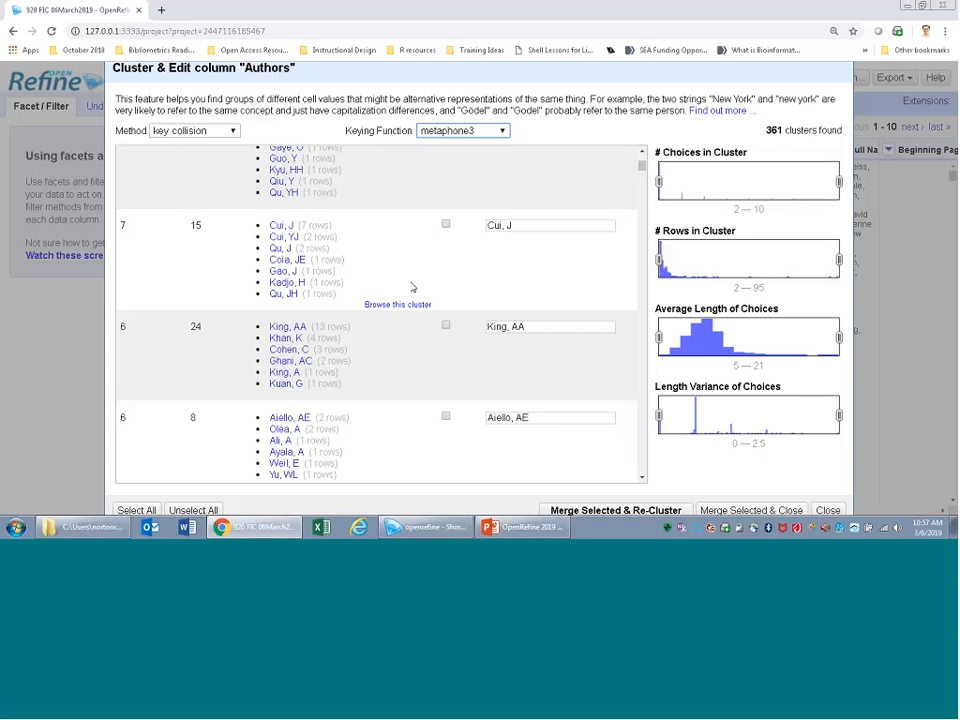
pyautogui.scroll(-1, 412, 288)
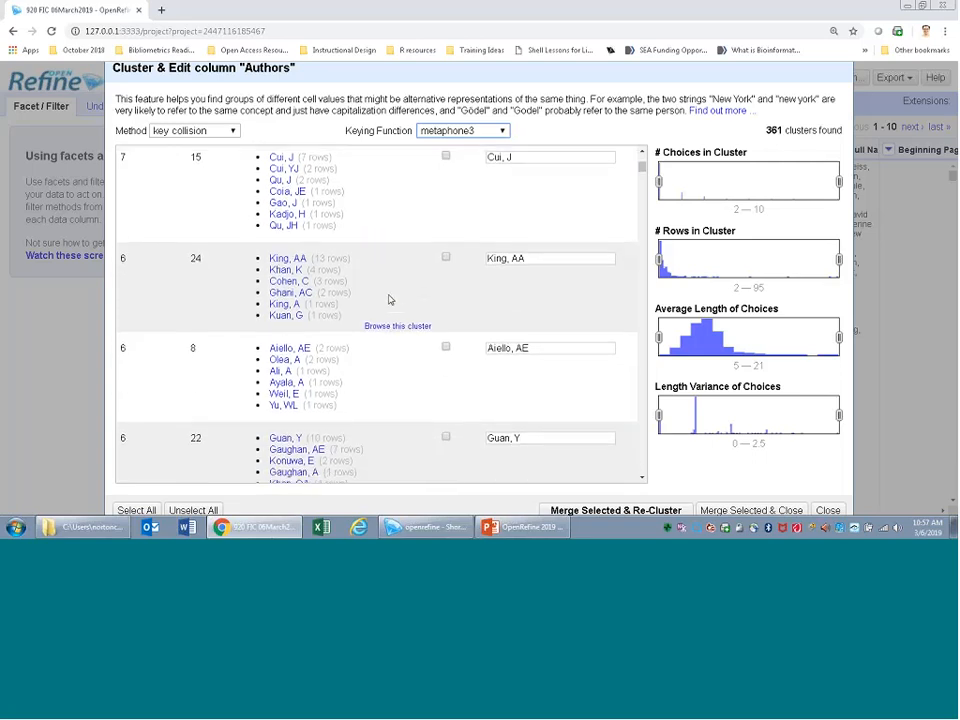
pyautogui.scroll(-1, 390, 300)
pyautogui.scroll(-5, 390, 300)
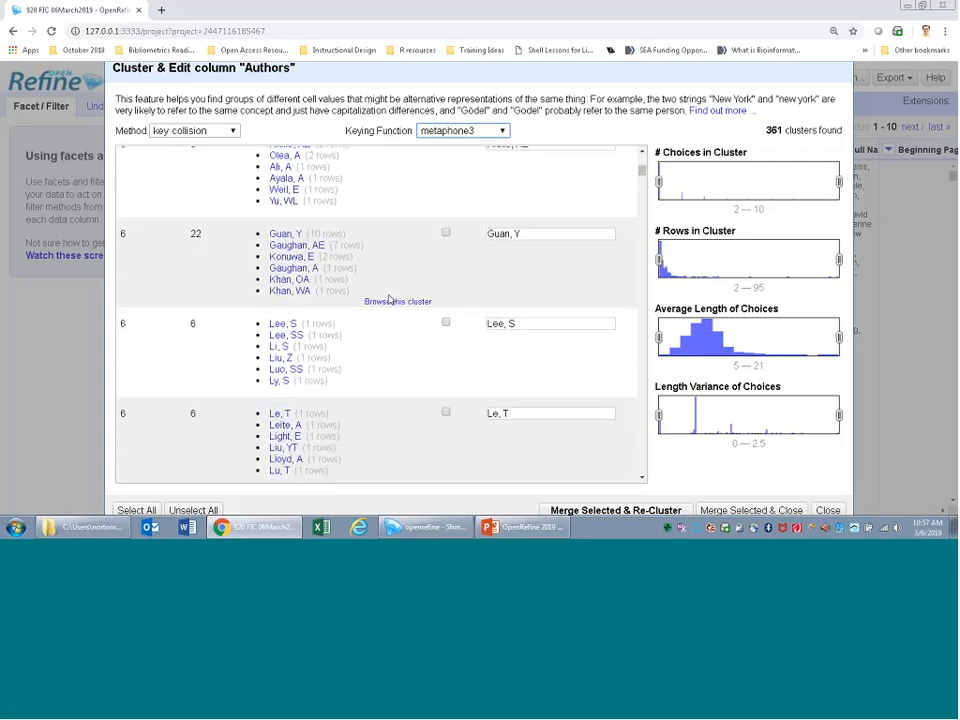
pyautogui.scroll(-5, 390, 300)
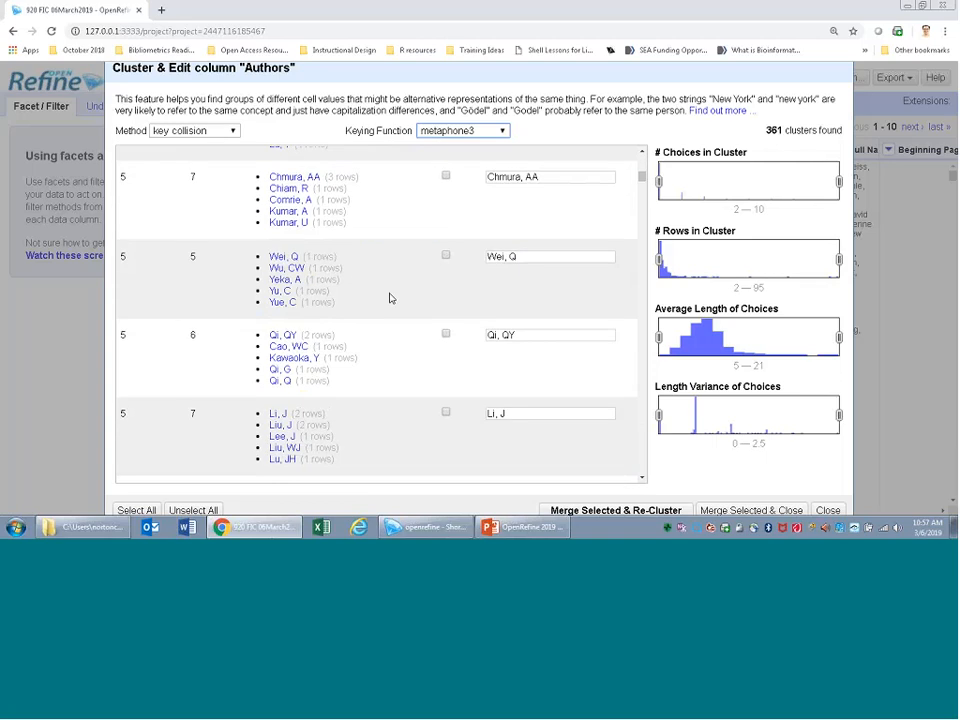
pyautogui.scroll(-4, 390, 300)
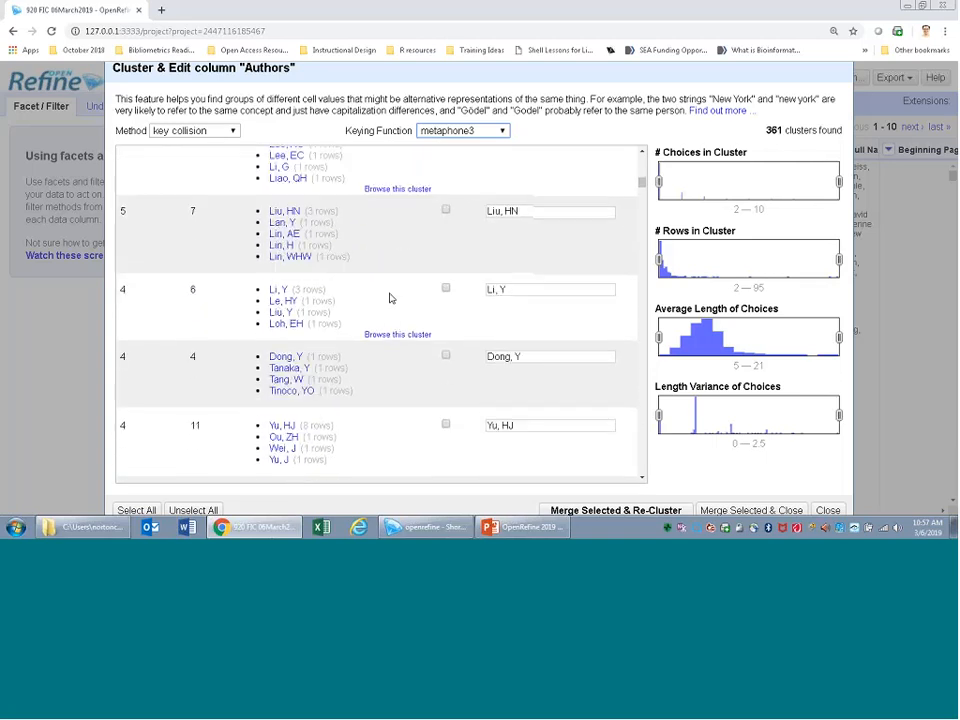
pyautogui.scroll(-4, 390, 298)
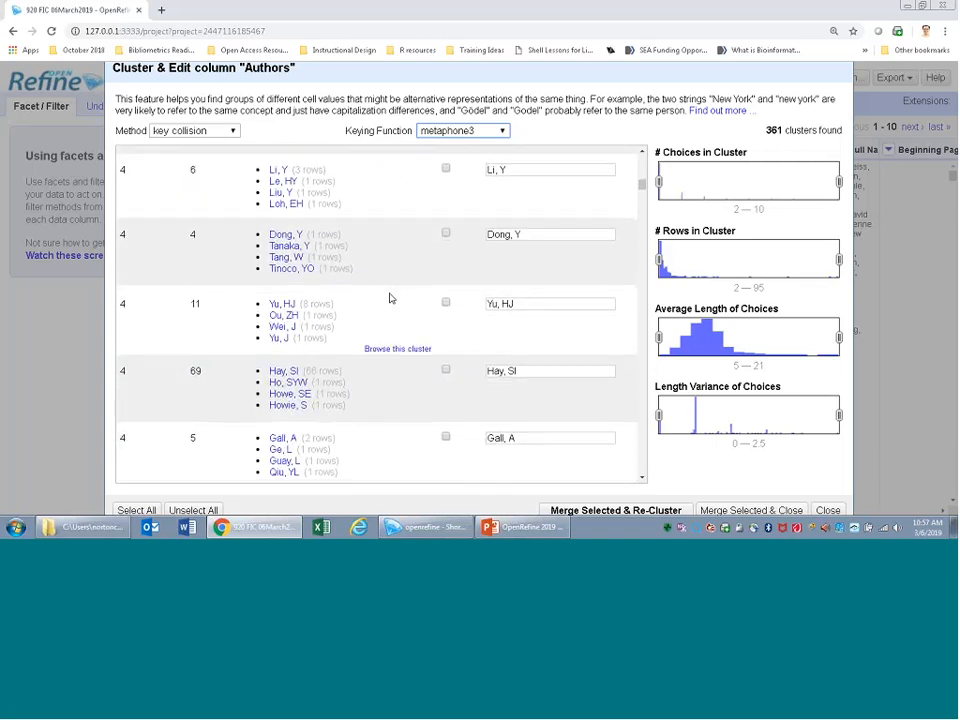
pyautogui.scroll(-4, 391, 298)
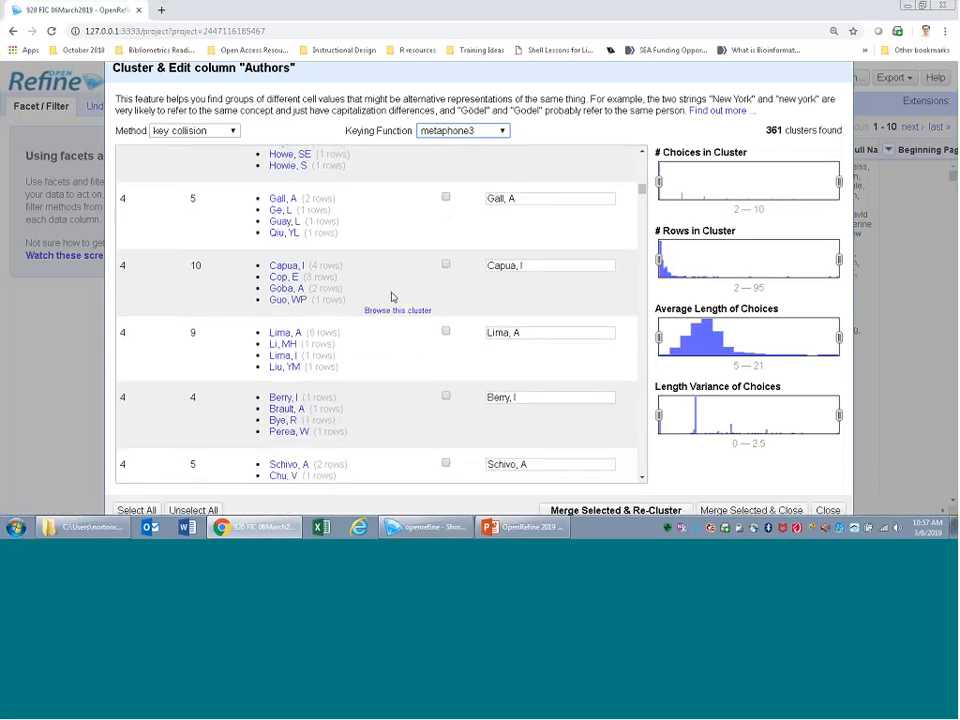
pyautogui.scroll(-4, 391, 298)
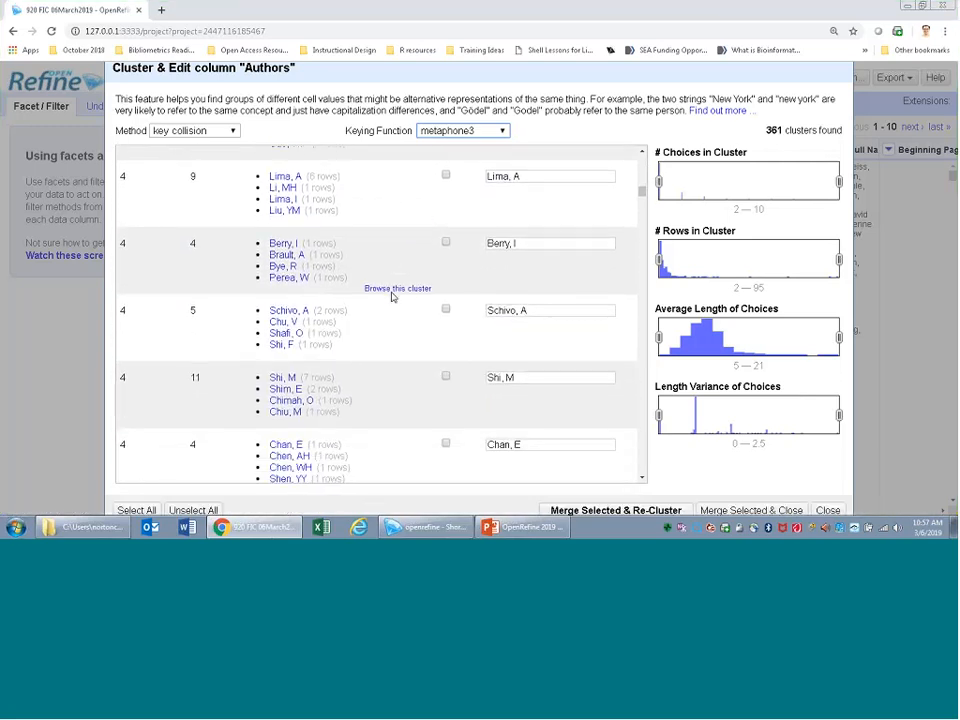
pyautogui.scroll(-1, 391, 298)
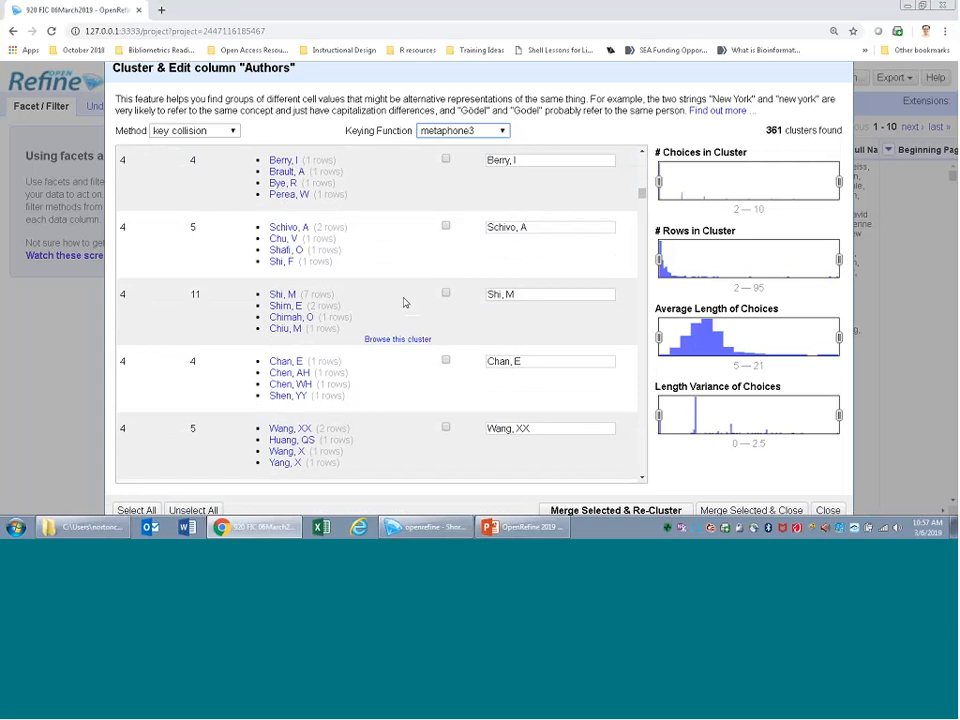
pyautogui.scroll(-1, 404, 302)
pyautogui.scroll(-3, 404, 302)
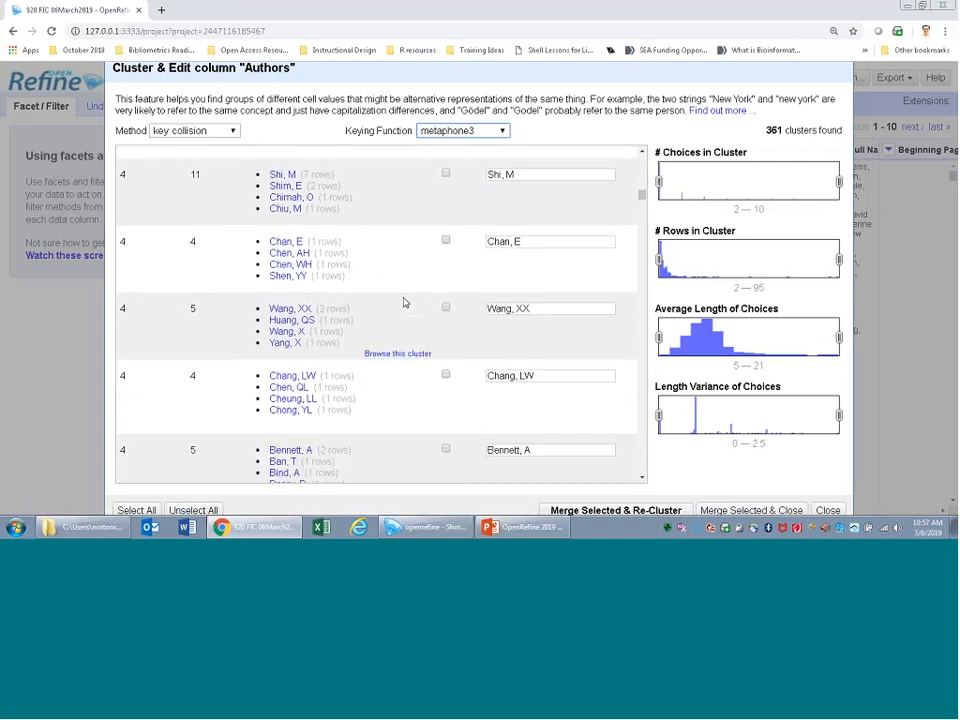
pyautogui.scroll(-1, 407, 291)
pyautogui.scroll(-2, 407, 291)
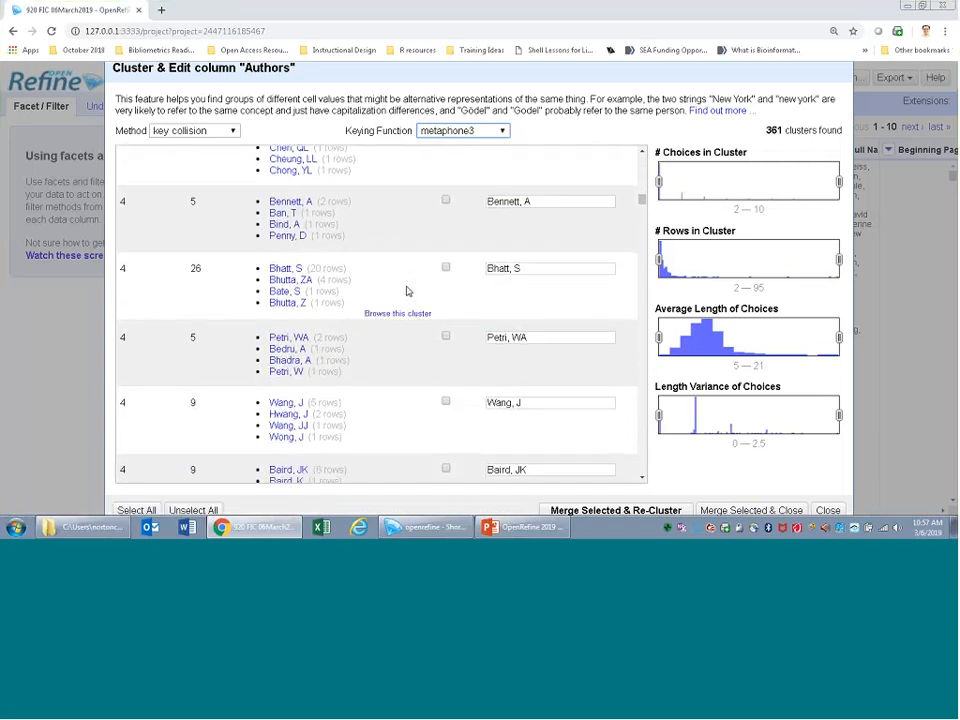
pyautogui.scroll(-1, 407, 293)
pyautogui.scroll(-5, 407, 296)
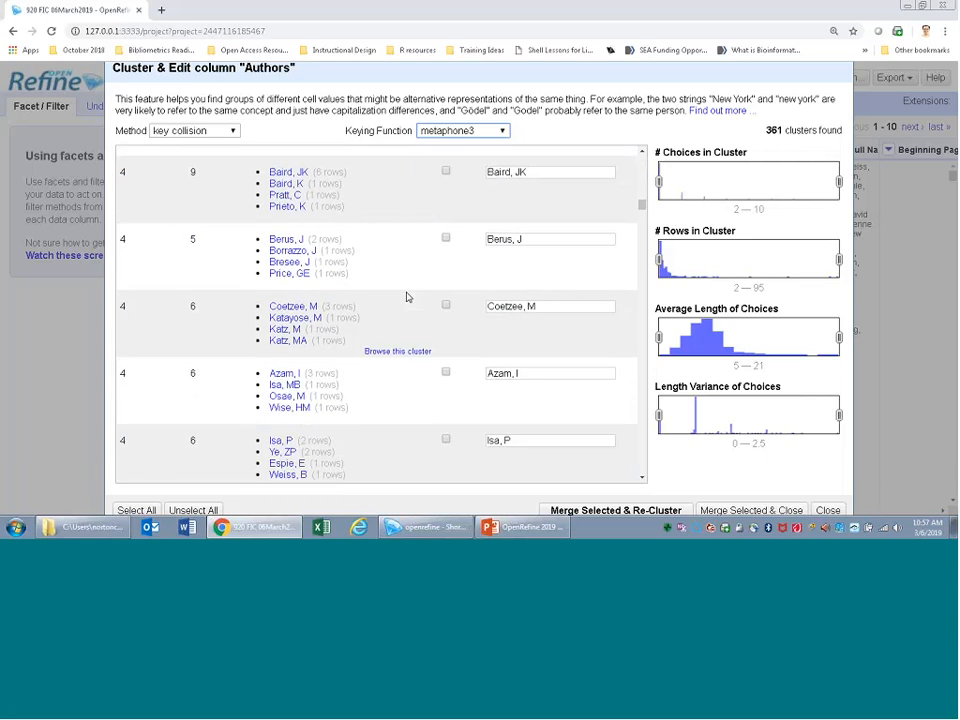
pyautogui.scroll(1, 407, 296)
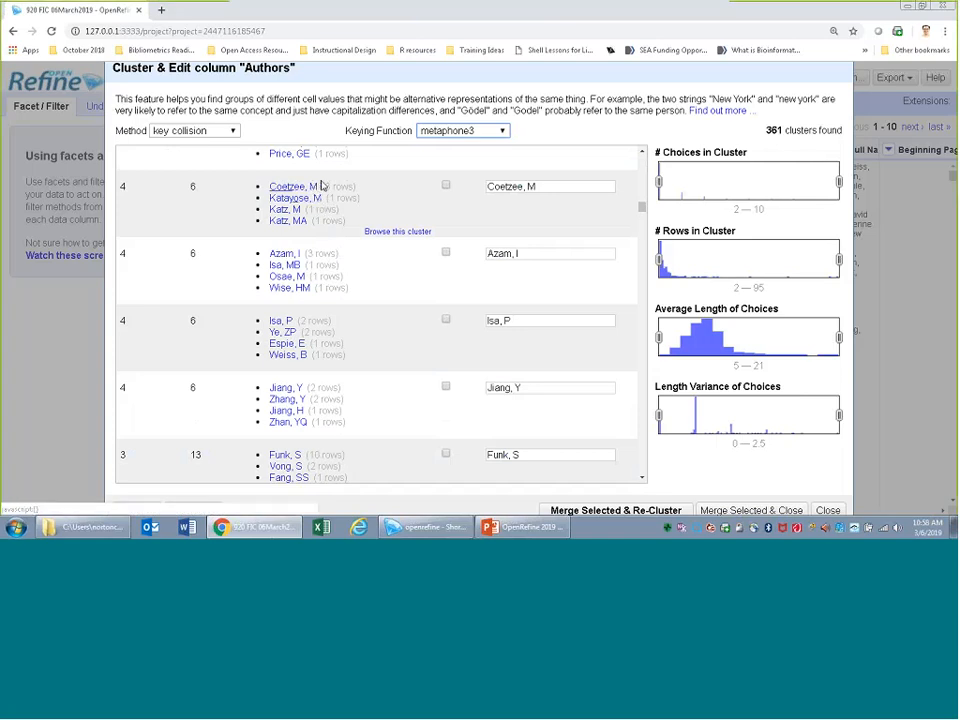
# Browse the four-name cluster whose surnames start with C and K in a separate tab, and view the facet options for its Authors column
pyautogui.click(323, 185)
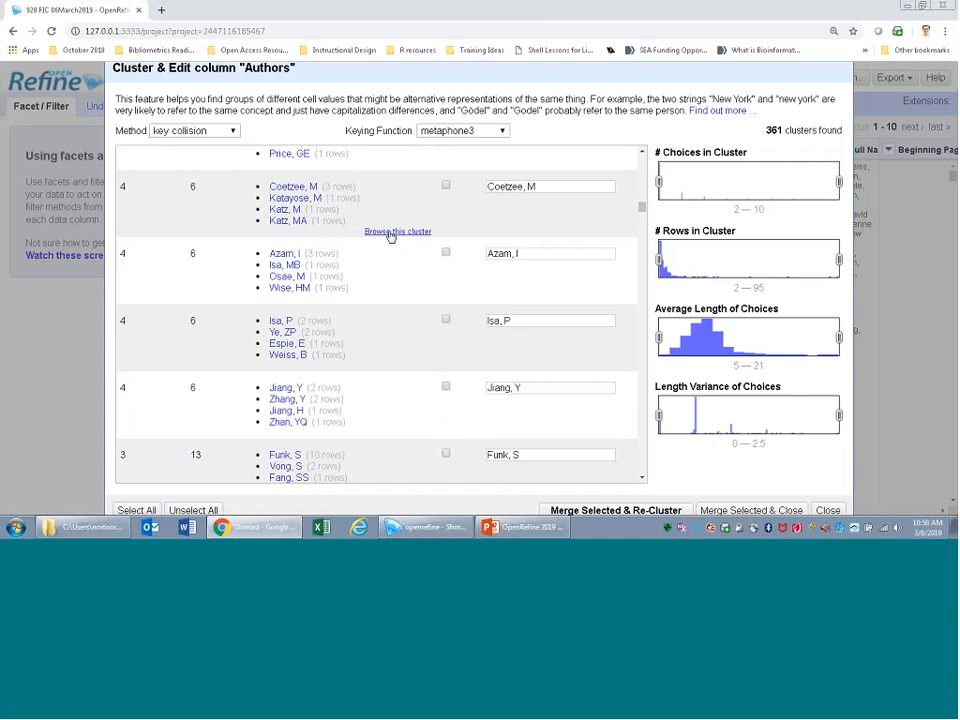
pyautogui.click(391, 233)
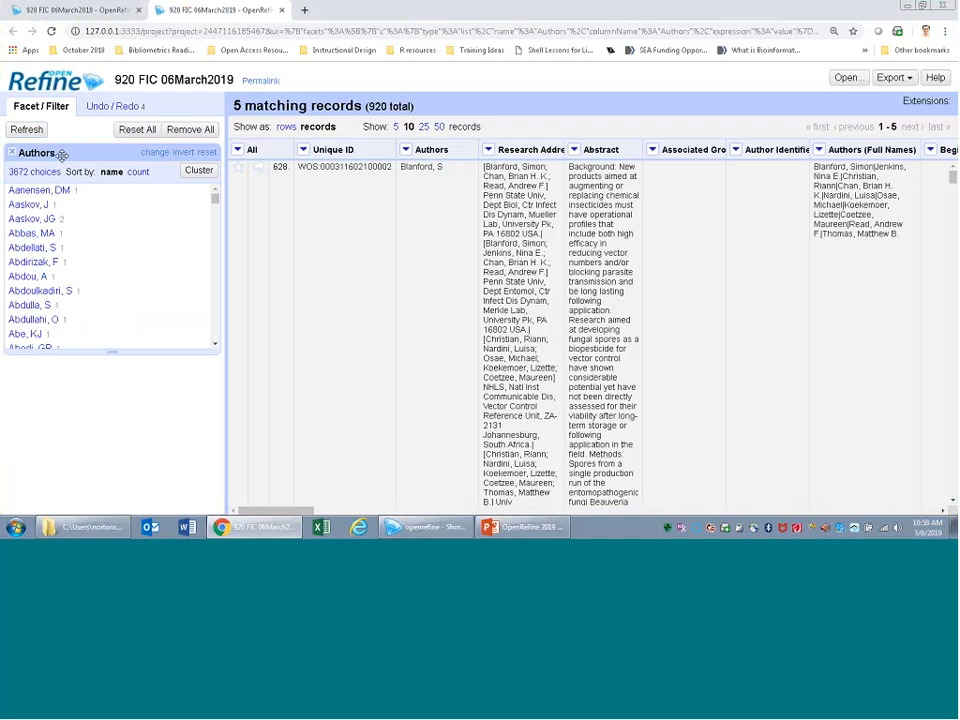
pyautogui.click(406, 150)
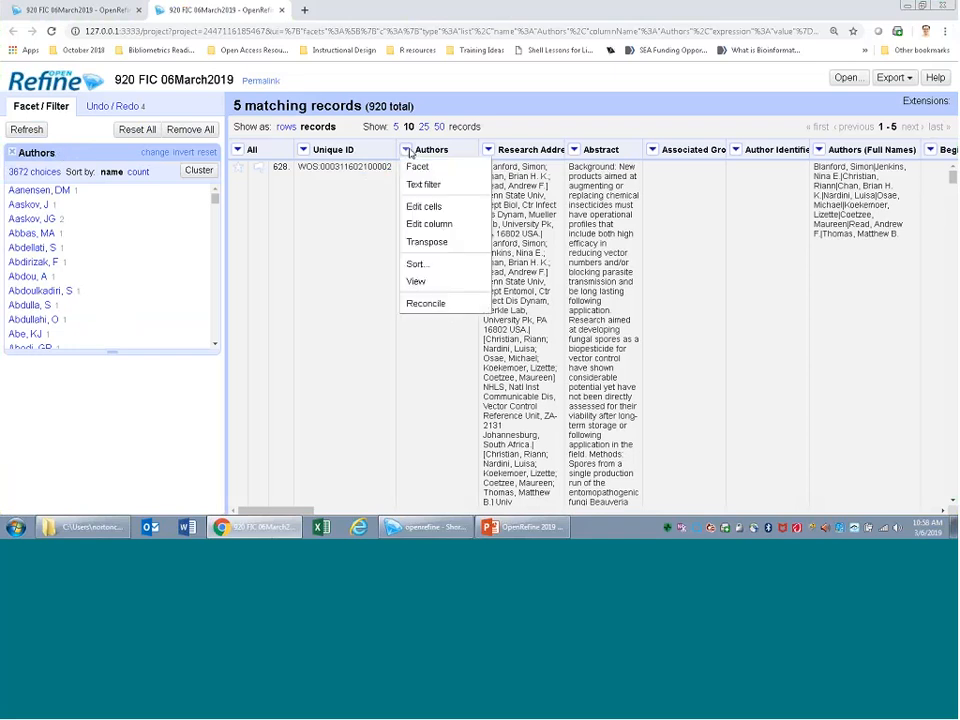
pyautogui.moveTo(411, 171)
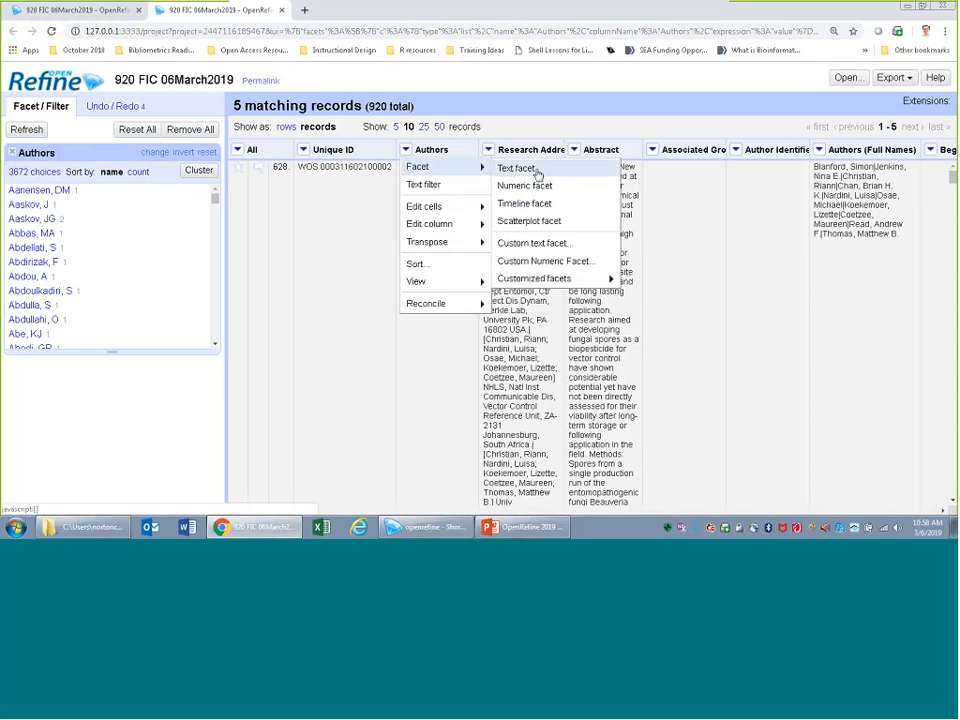
pyautogui.click(198, 189)
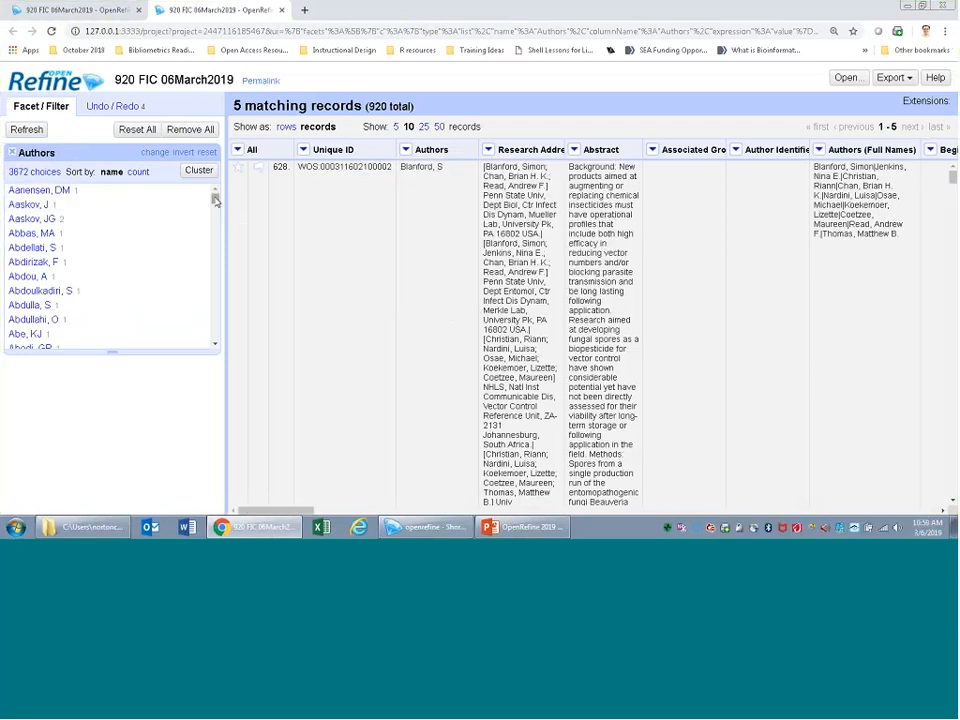
# Find the browsed cluster's K surnames in the Authors facet and change the variant with initials MA to the single initial M
pyautogui.moveTo(214, 199); pyautogui.dragTo(213, 262)
pyautogui.click(215, 190)
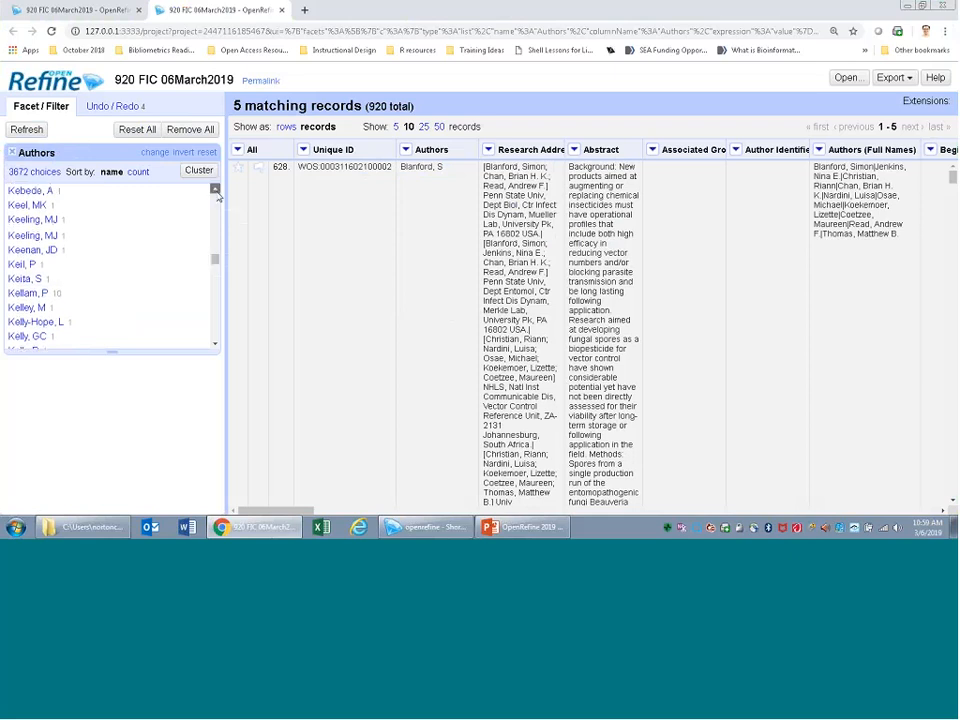
pyautogui.click(216, 191)
pyautogui.click(216, 191)
pyautogui.click(216, 191)
pyautogui.click(216, 191)
pyautogui.click(216, 191)
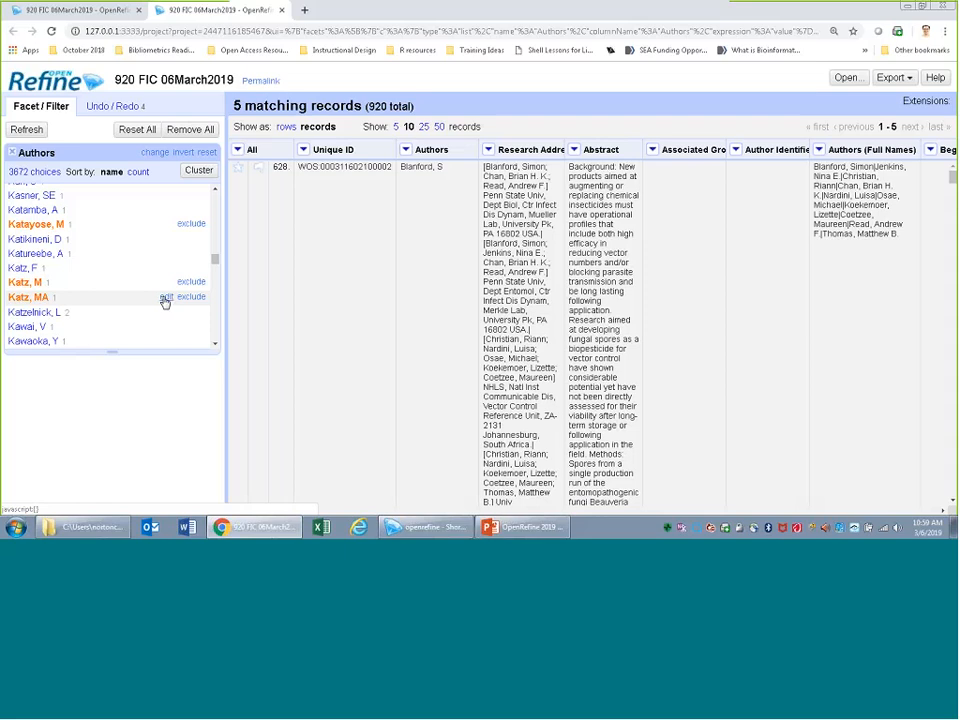
pyautogui.click(166, 298)
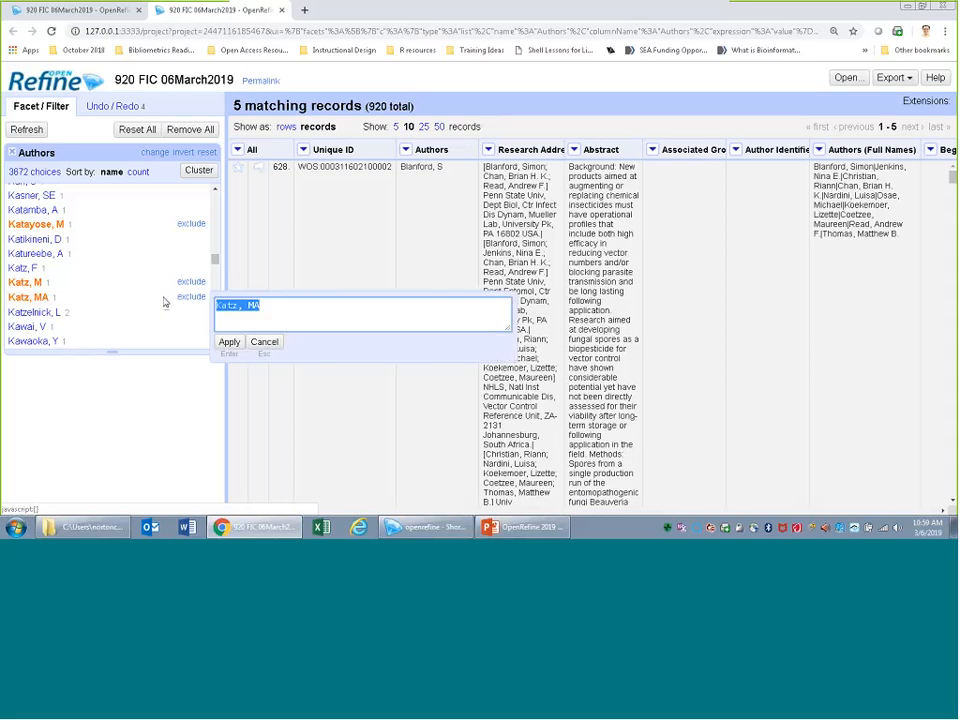
pyautogui.click(296, 311)
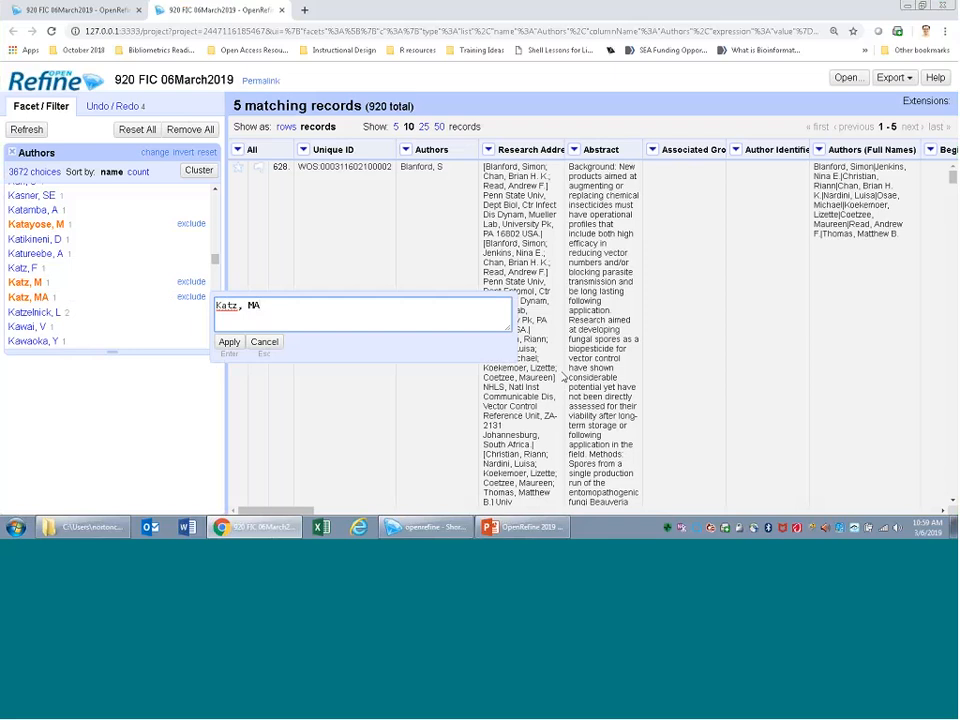
pyautogui.press('BackSpace')
pyautogui.click(229, 342)
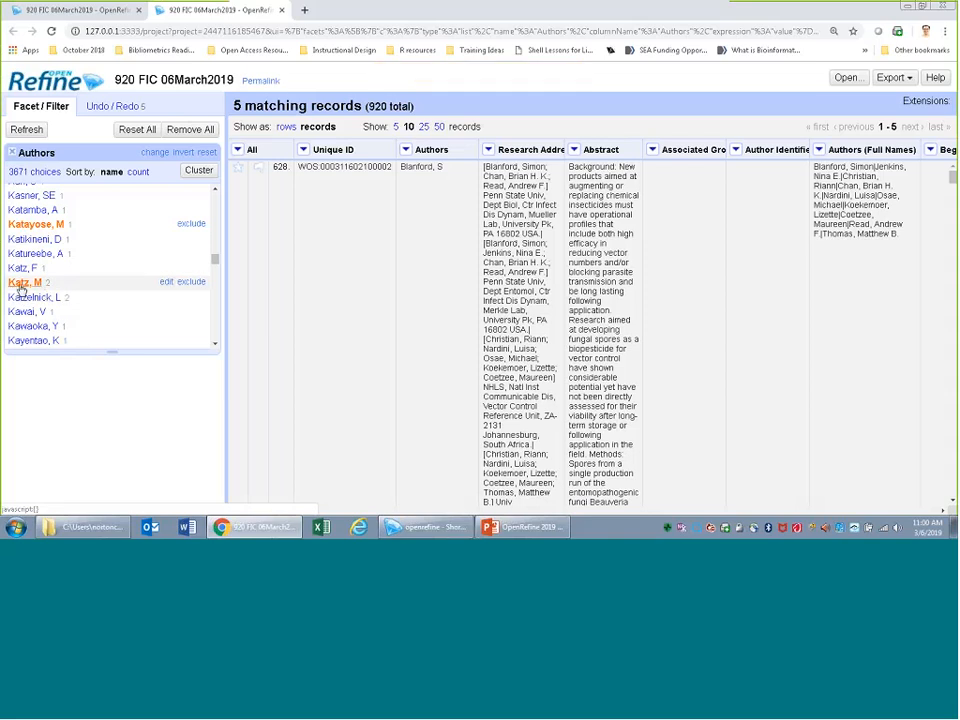
# Examine the split author rows of the first matching record, opening the third added author's cell for editing and cancelling
pyautogui.click(22, 284)
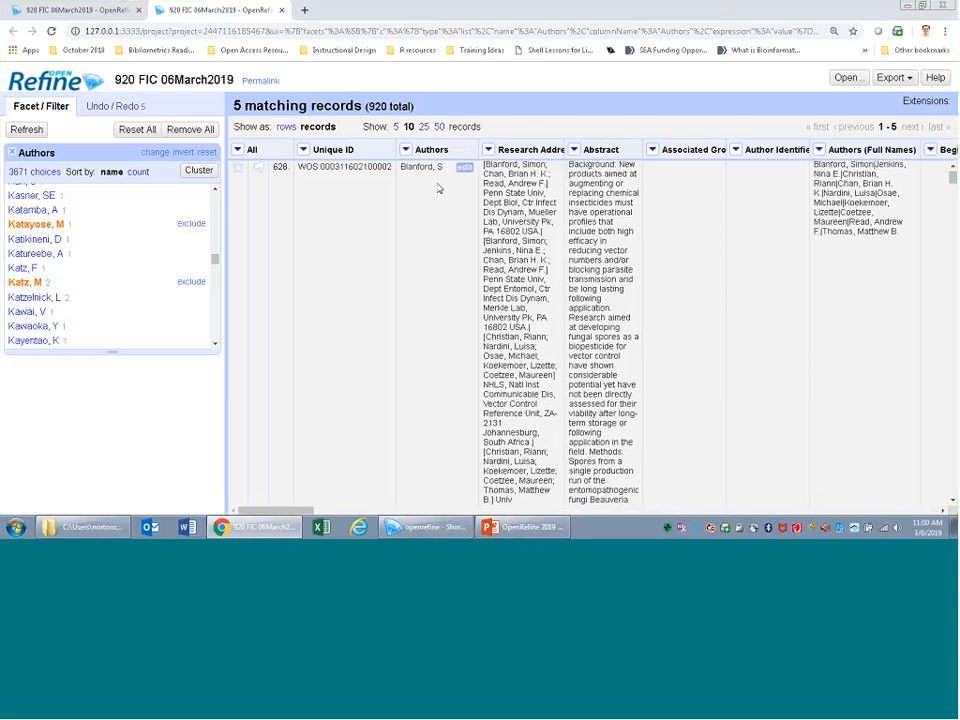
pyautogui.scroll(-3, 438, 188)
pyautogui.scroll(-10, 438, 188)
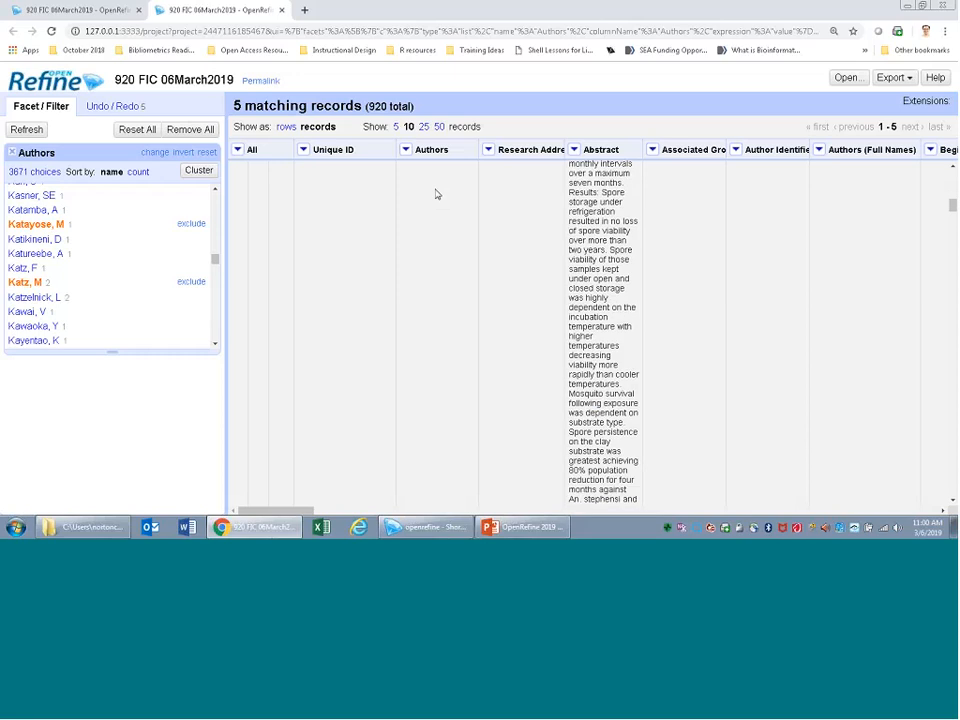
pyautogui.scroll(-6, 435, 196)
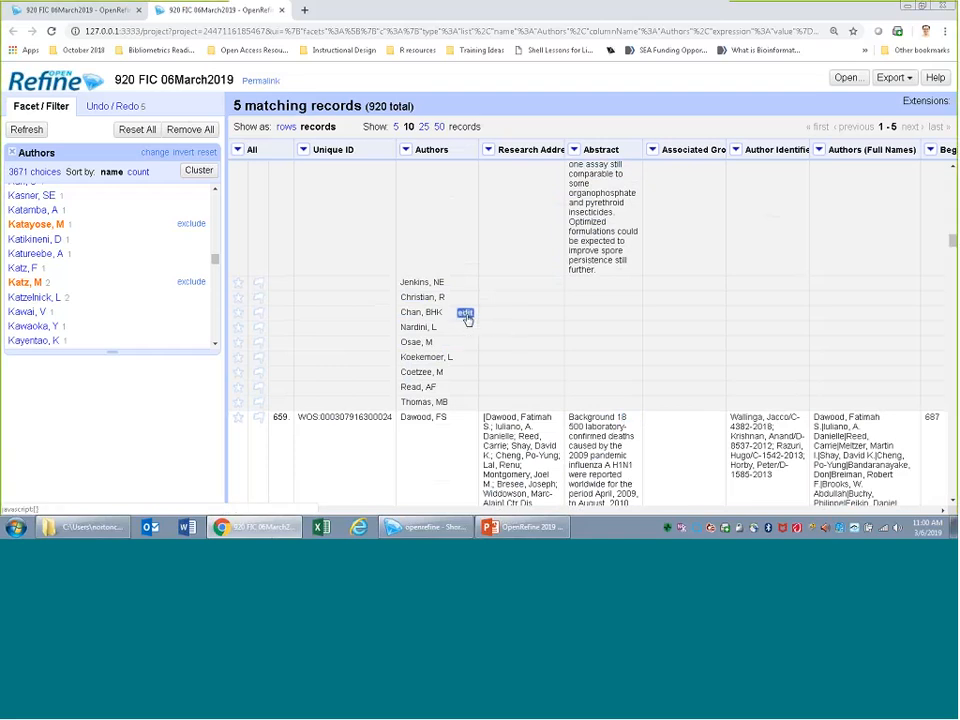
pyautogui.click(465, 314)
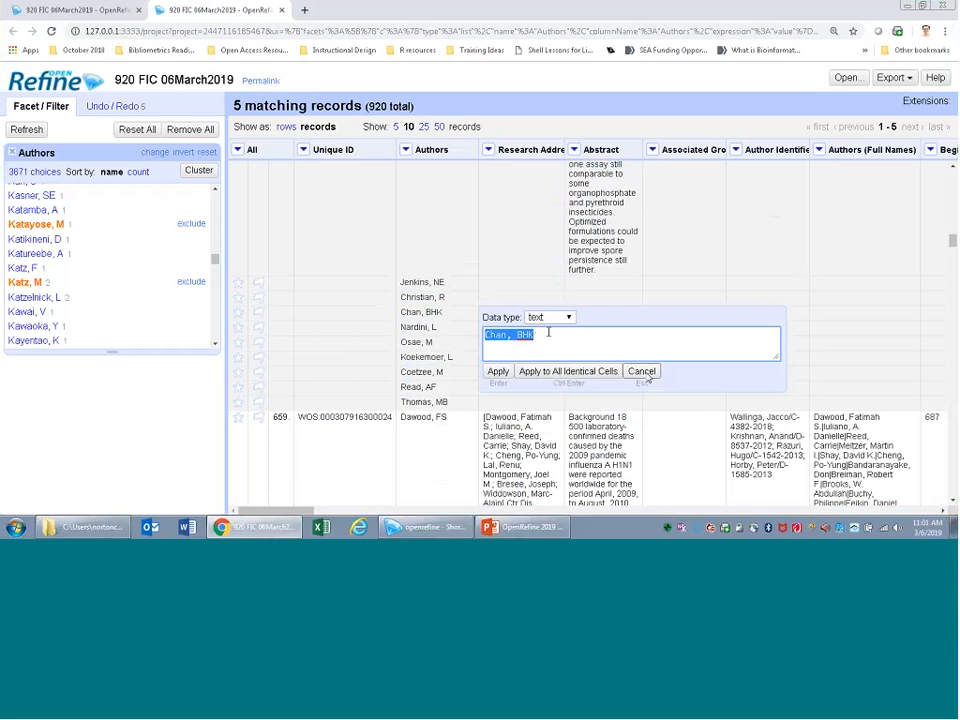
pyautogui.click(645, 373)
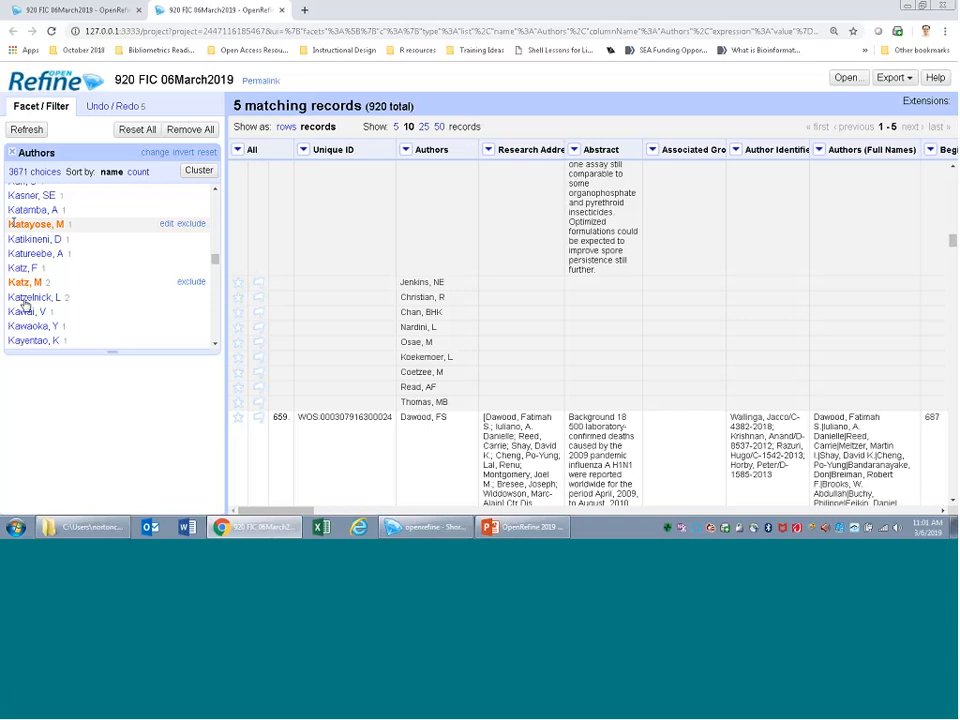
# Close the browsed cluster's tab and look through the four-name and three-name metaphone3 clusters for genuine name variants
pyautogui.click(282, 11)
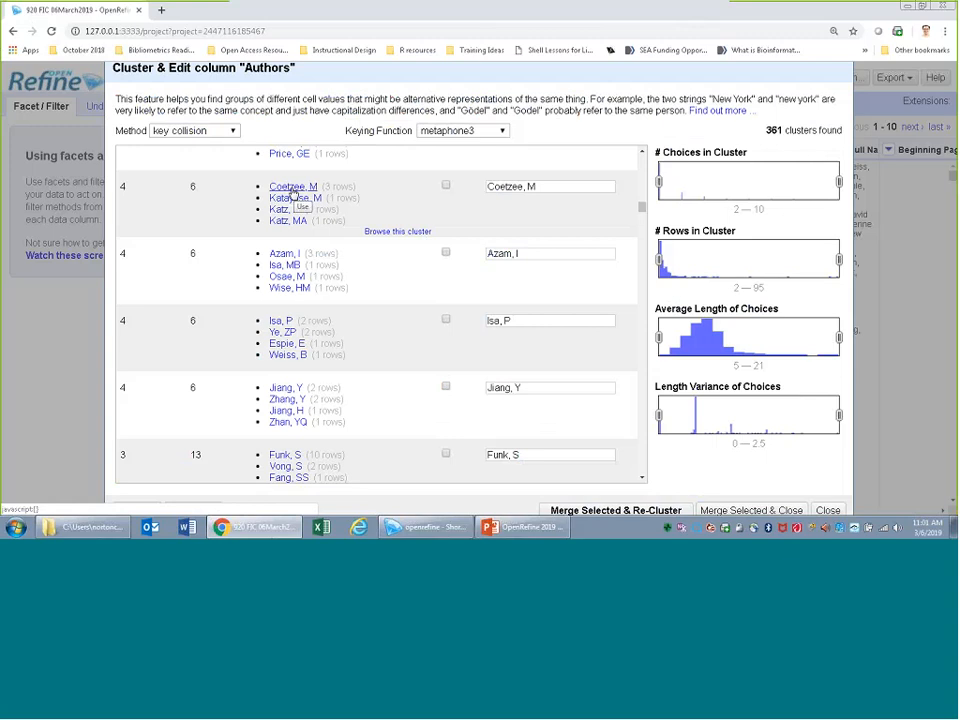
pyautogui.scroll(-3, 339, 318)
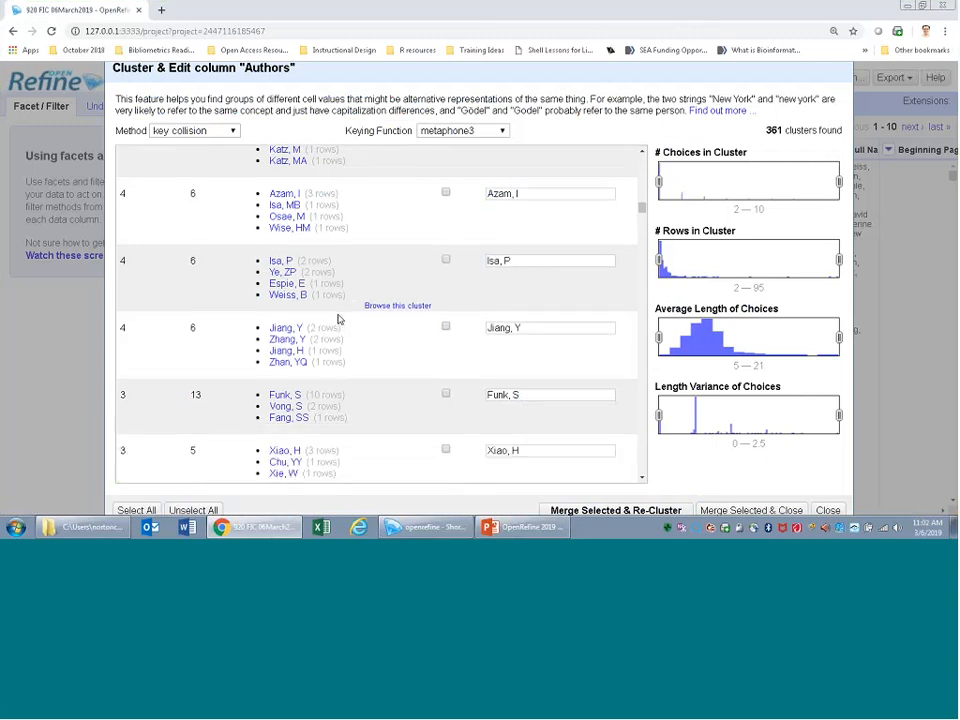
pyautogui.scroll(-3, 337, 316)
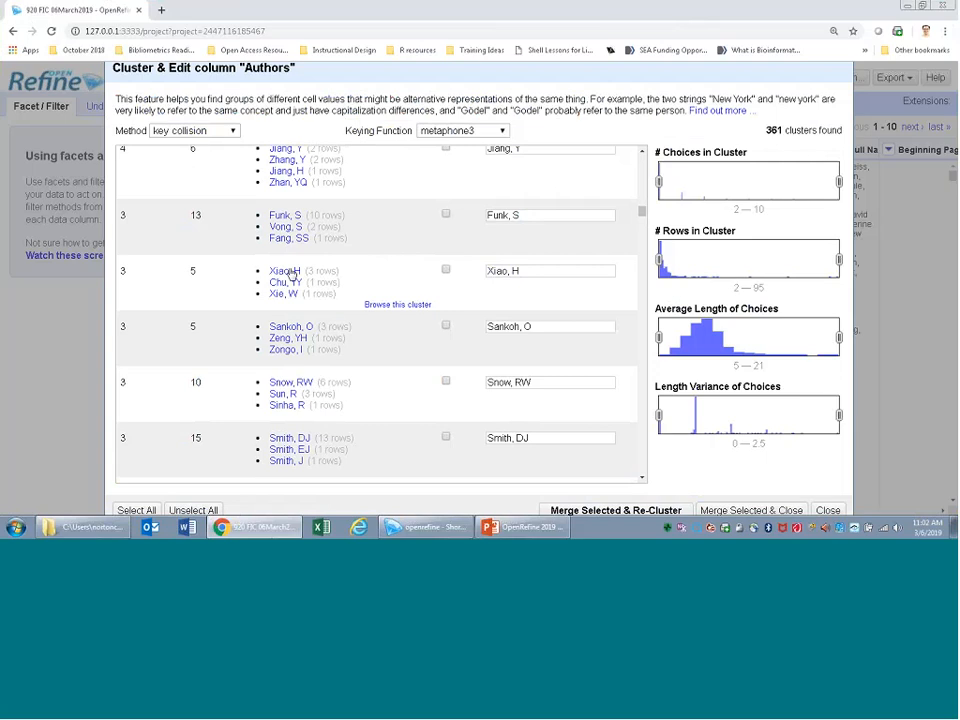
pyautogui.scroll(-1, 291, 274)
pyautogui.scroll(-7, 352, 329)
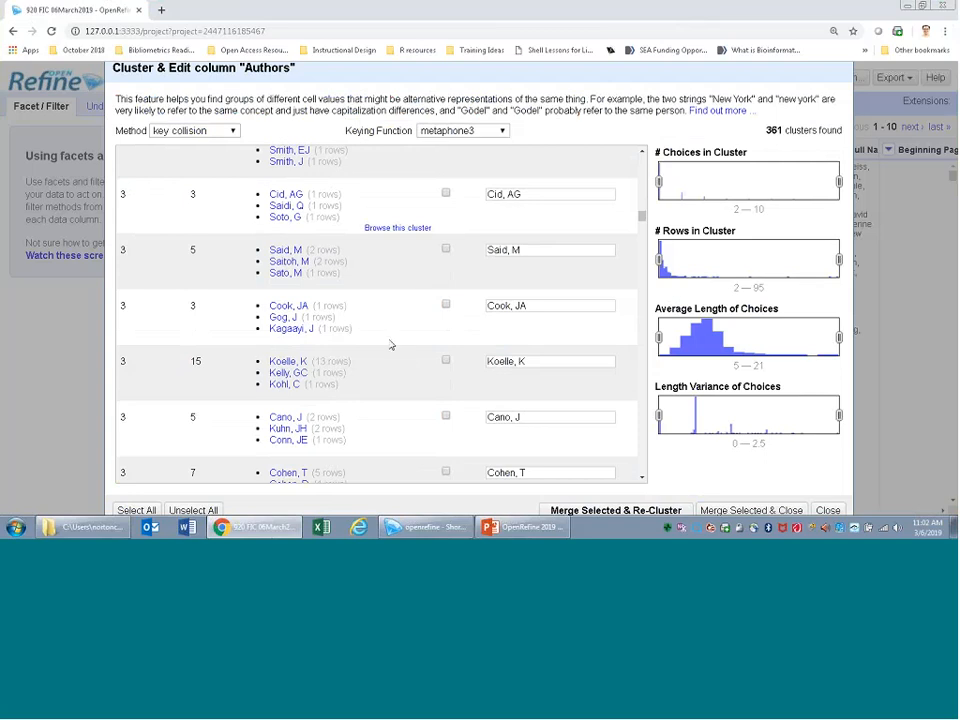
pyautogui.scroll(-6, 391, 345)
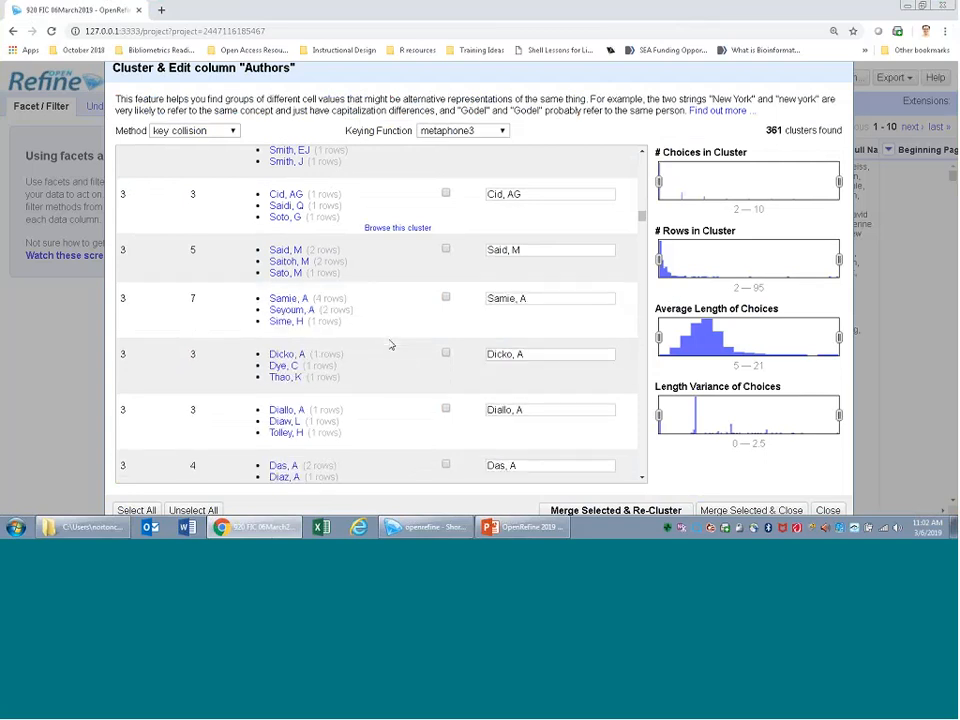
# Switch the clustering method to nearest neighbor and look through its largest clusters down to the four-name ones
pyautogui.click(233, 131)
pyautogui.click(221, 158)
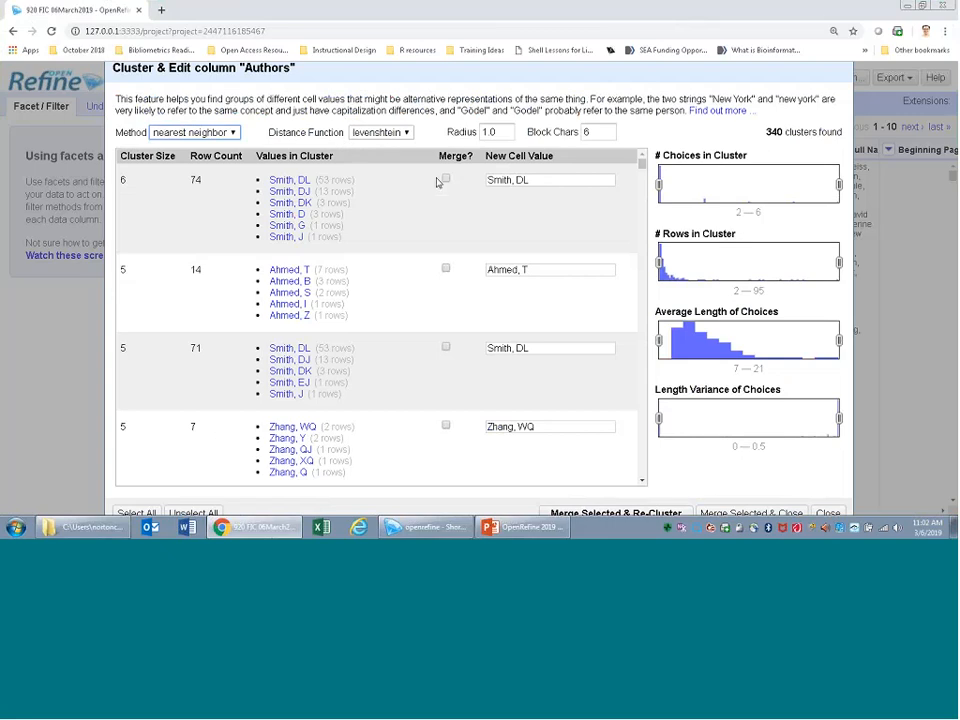
pyautogui.scroll(-3, 437, 339)
pyautogui.scroll(-5, 432, 338)
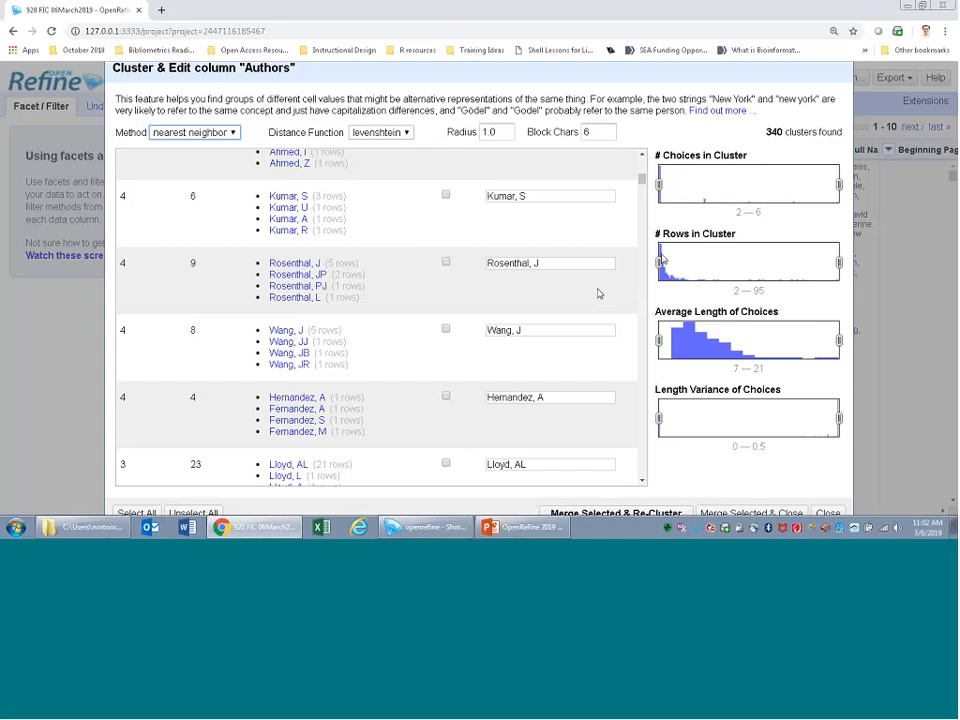
# Mark the four-name cluster with initials S, U, A and R, merge it, and close the clustering
pyautogui.click(750, 514)
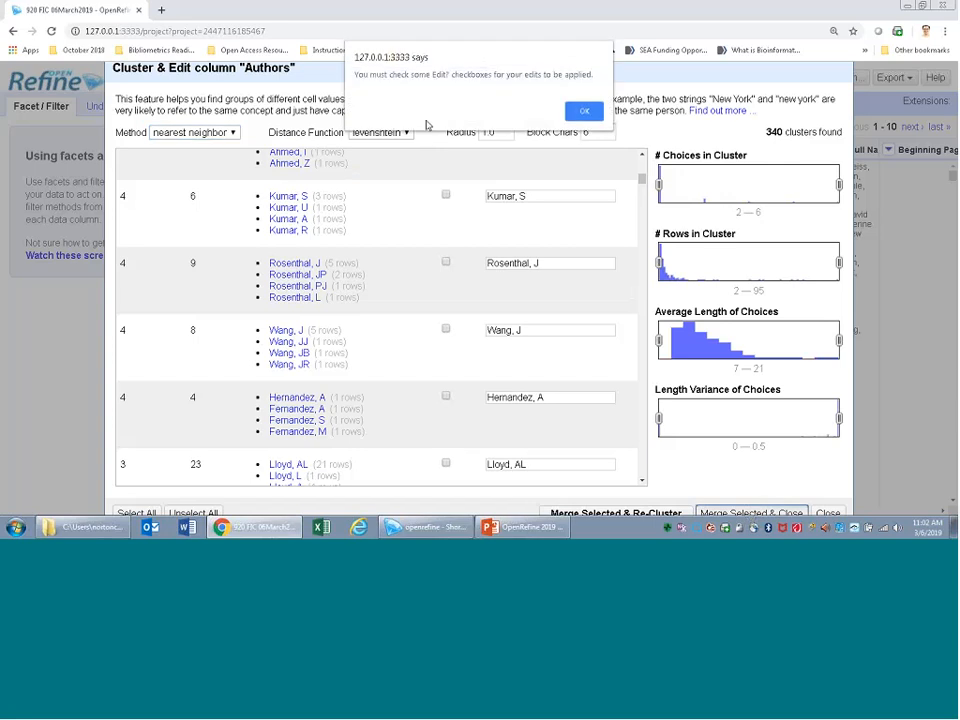
pyautogui.click(582, 111)
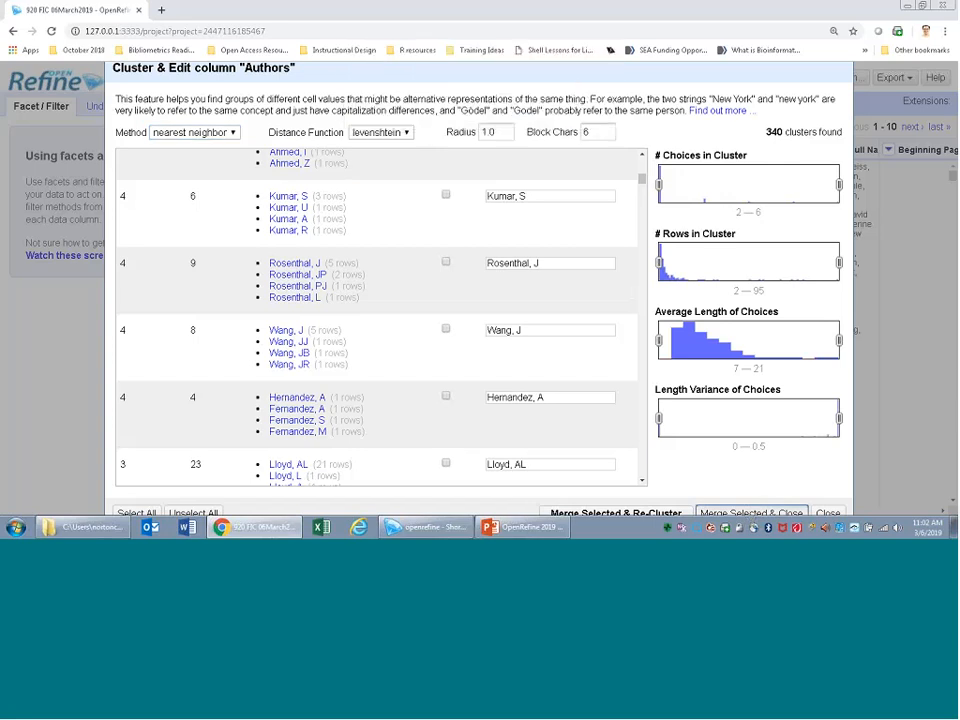
pyautogui.click(446, 195)
pyautogui.click(733, 513)
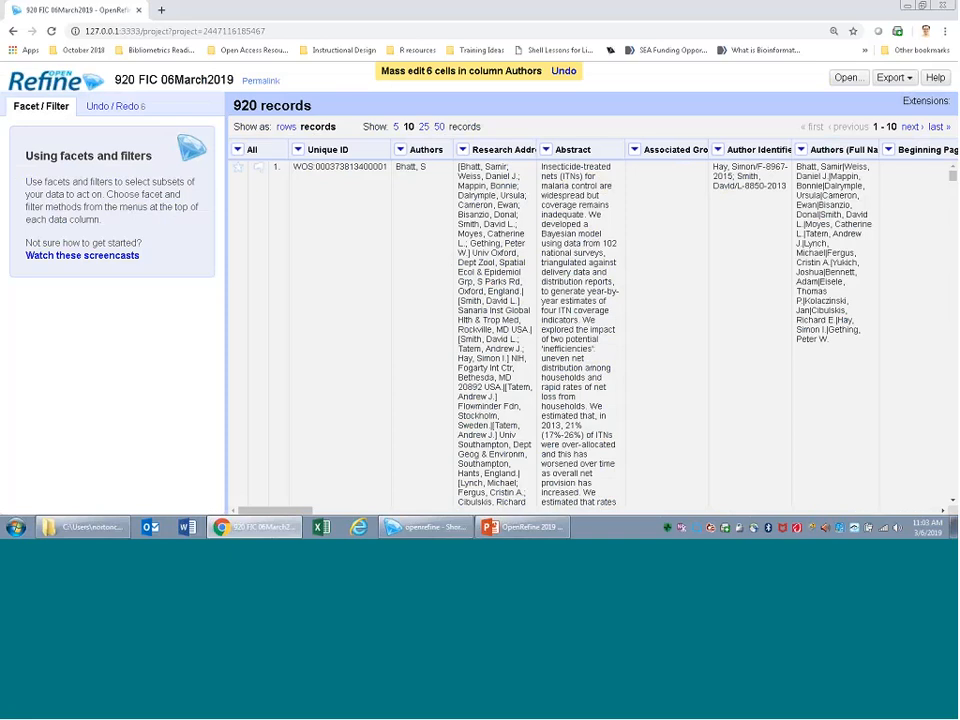
# Add a text facet on the Authors column and enlarge its list of choices
pyautogui.moveTo(428, 177)
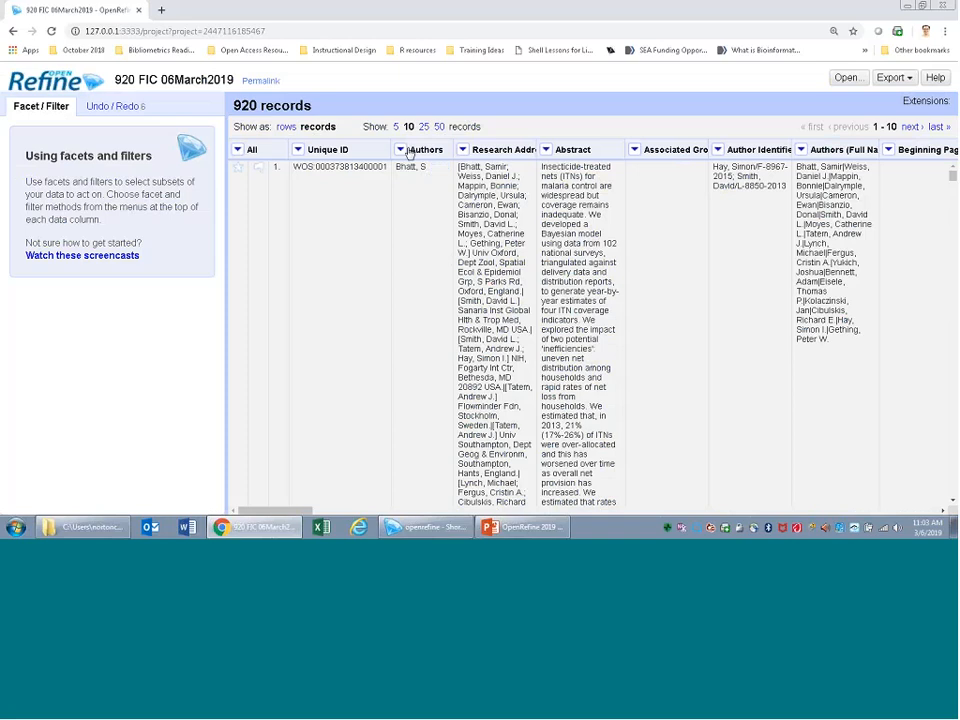
pyautogui.click(401, 150)
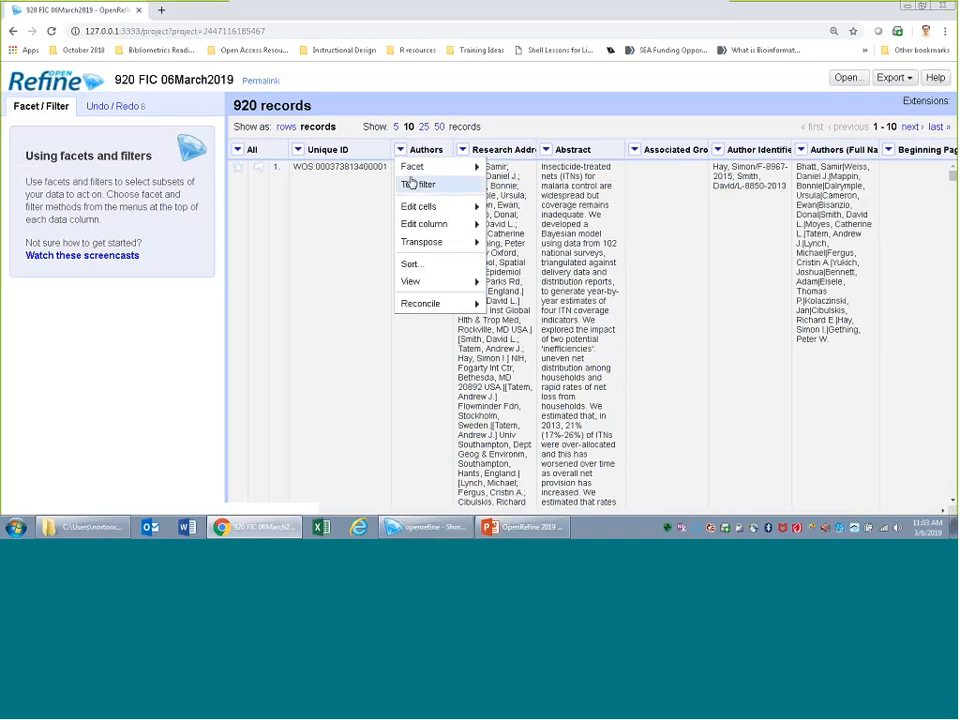
pyautogui.moveTo(414, 169)
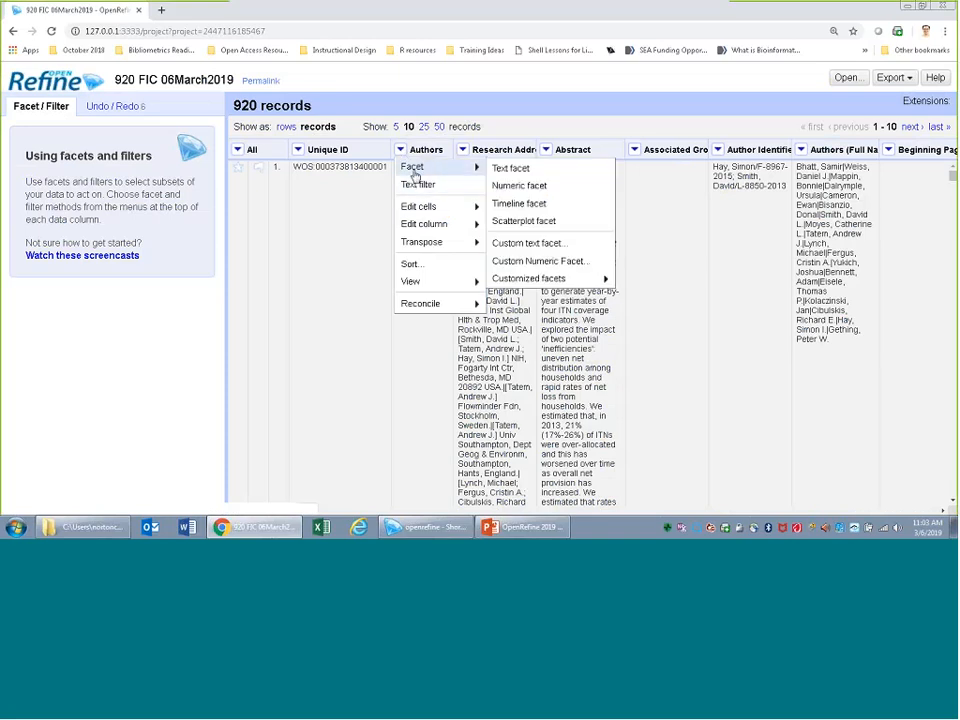
pyautogui.click(547, 176)
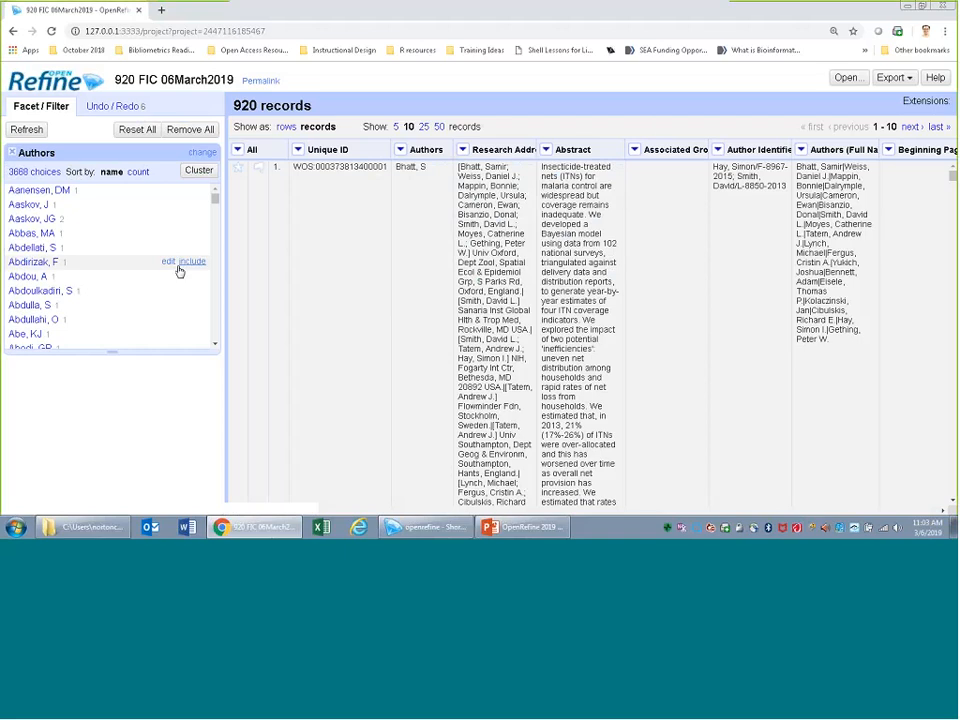
pyautogui.moveTo(113, 357); pyautogui.dragTo(113, 420)
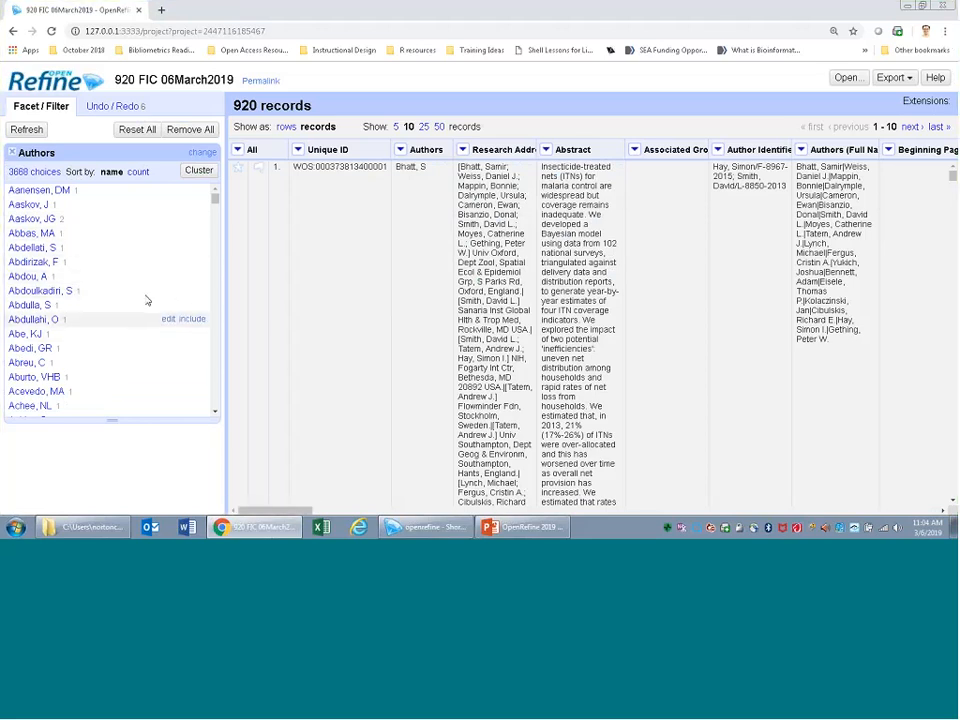
# In the Authors facet, change the single-initial N variant to NP to match the entry just below it
pyautogui.moveTo(216, 201); pyautogui.dragTo(217, 206)
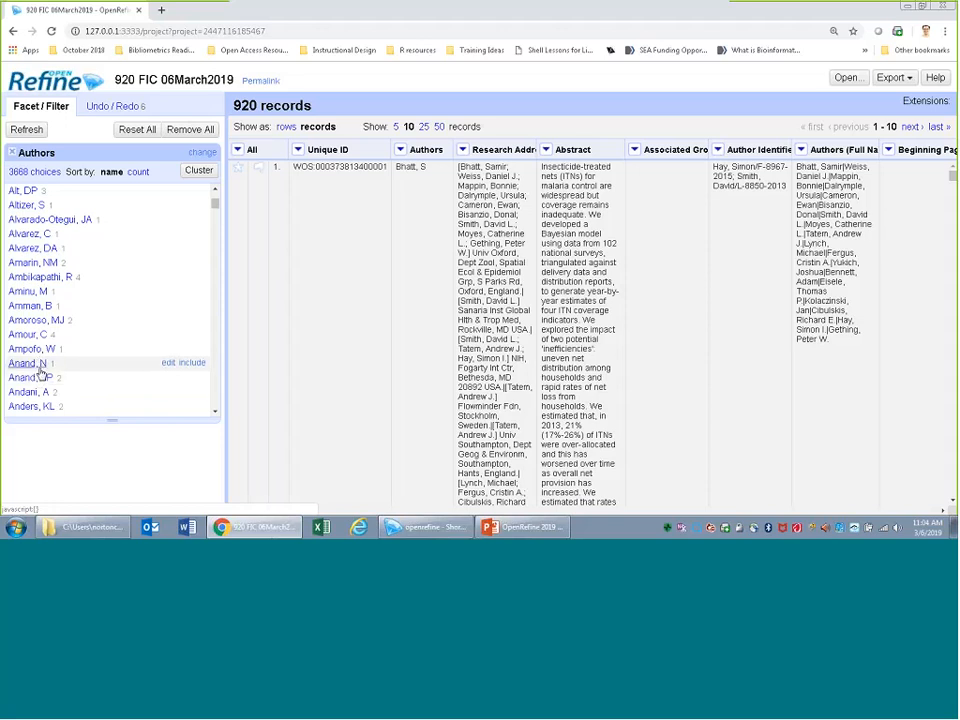
pyautogui.click(168, 366)
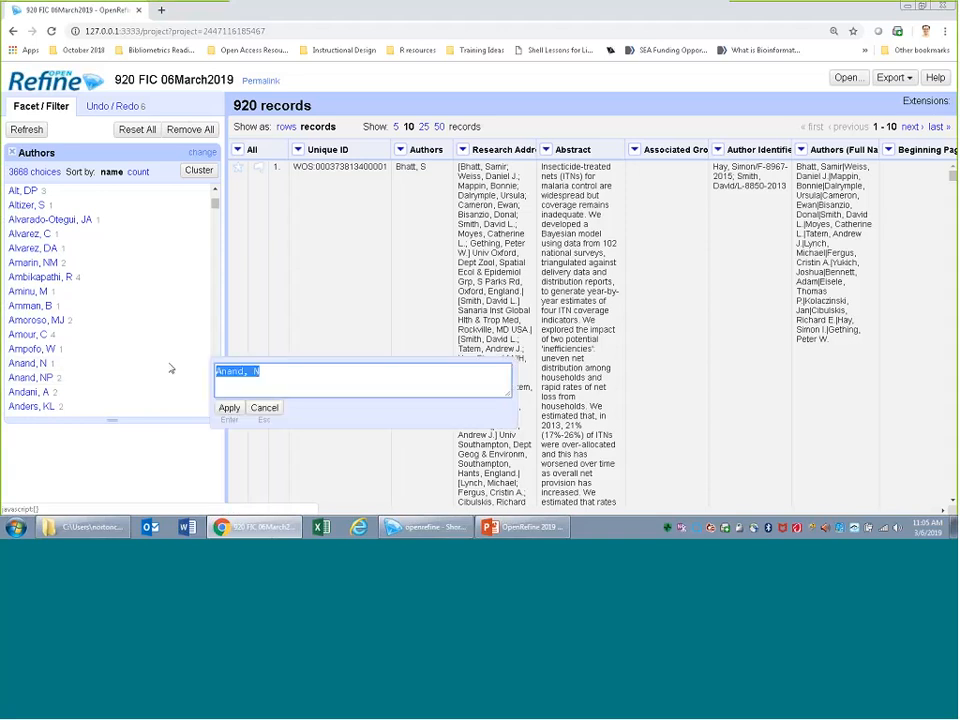
pyautogui.click(298, 377)
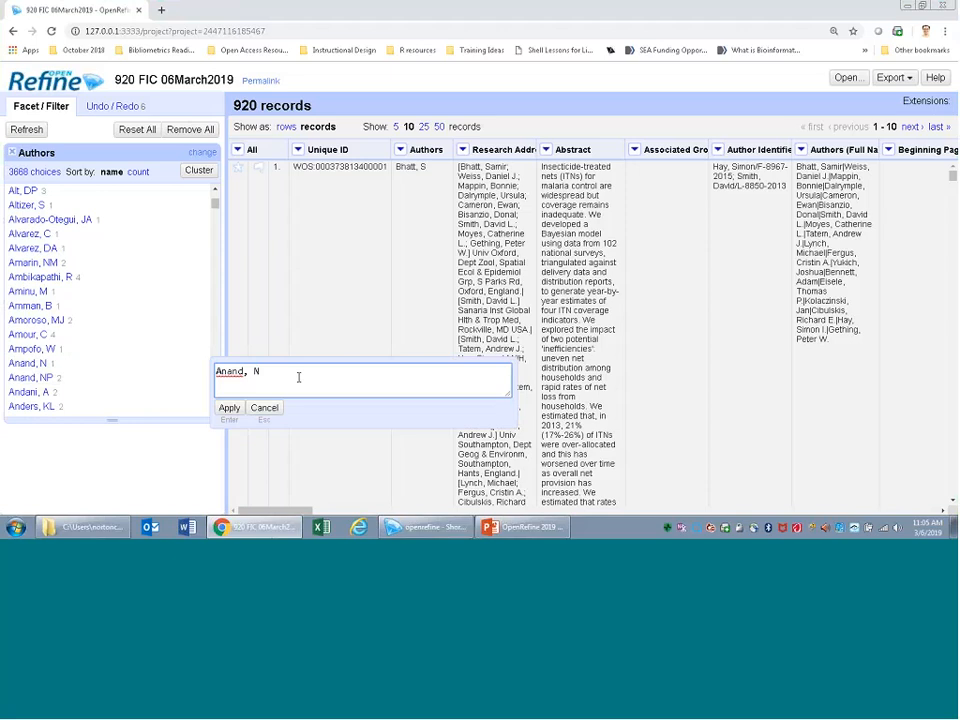
pyautogui.write('P')
pyautogui.click(227, 410)
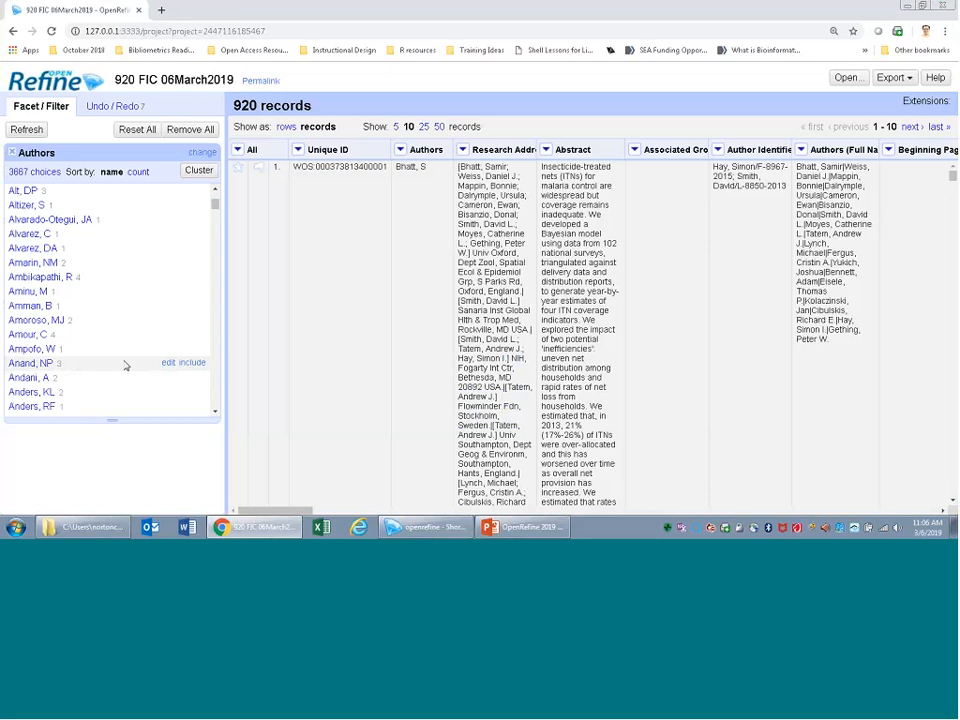
pyautogui.scroll(-1, 137, 330)
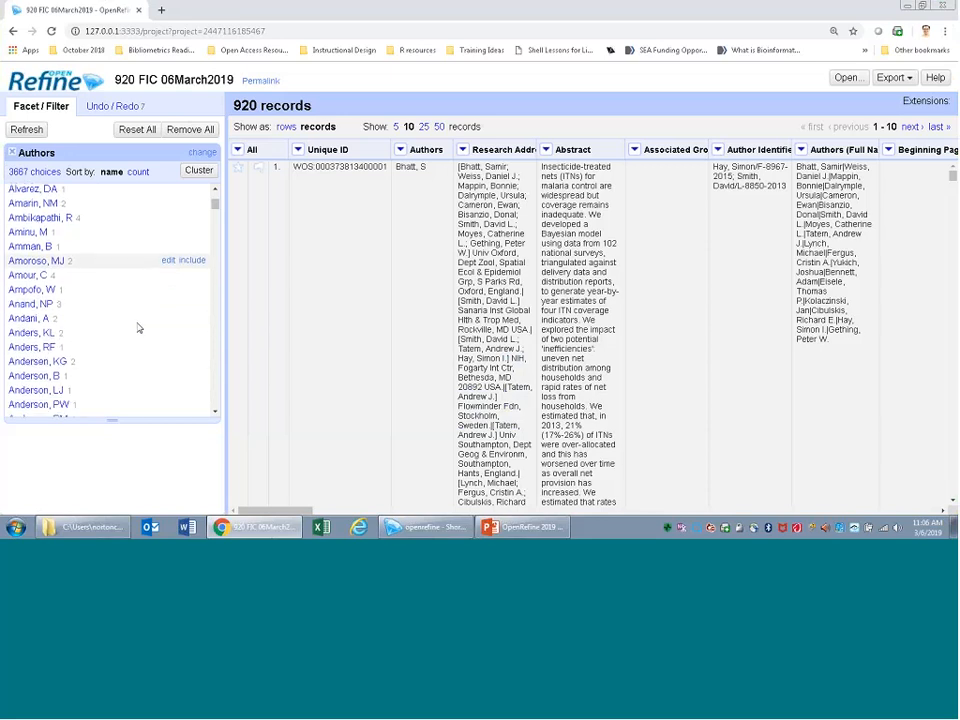
pyautogui.scroll(-3, 139, 328)
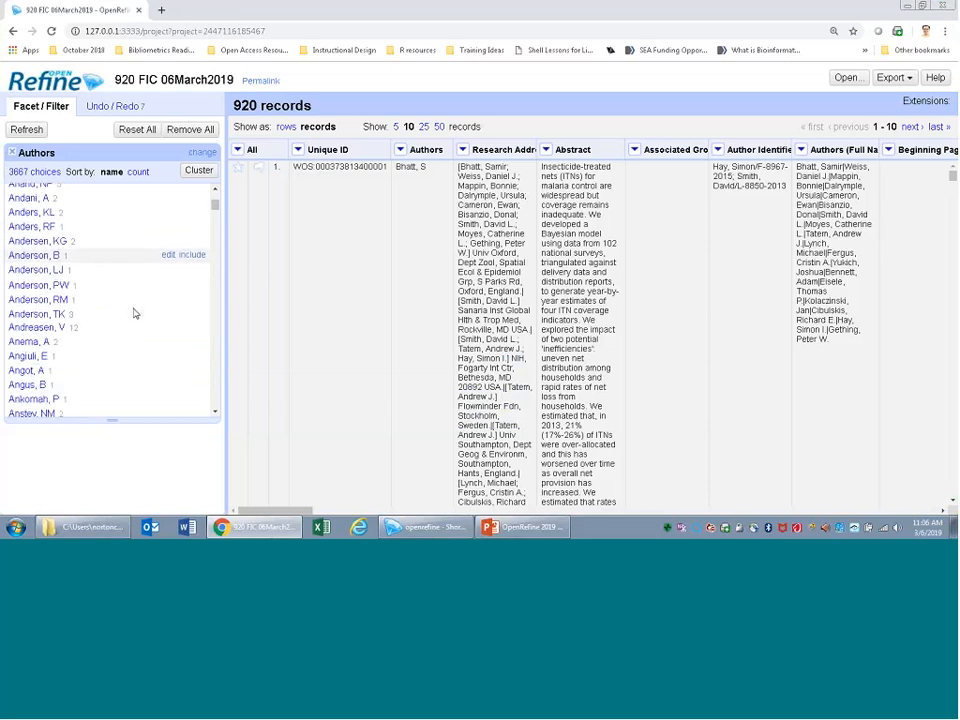
pyautogui.scroll(-3, 135, 313)
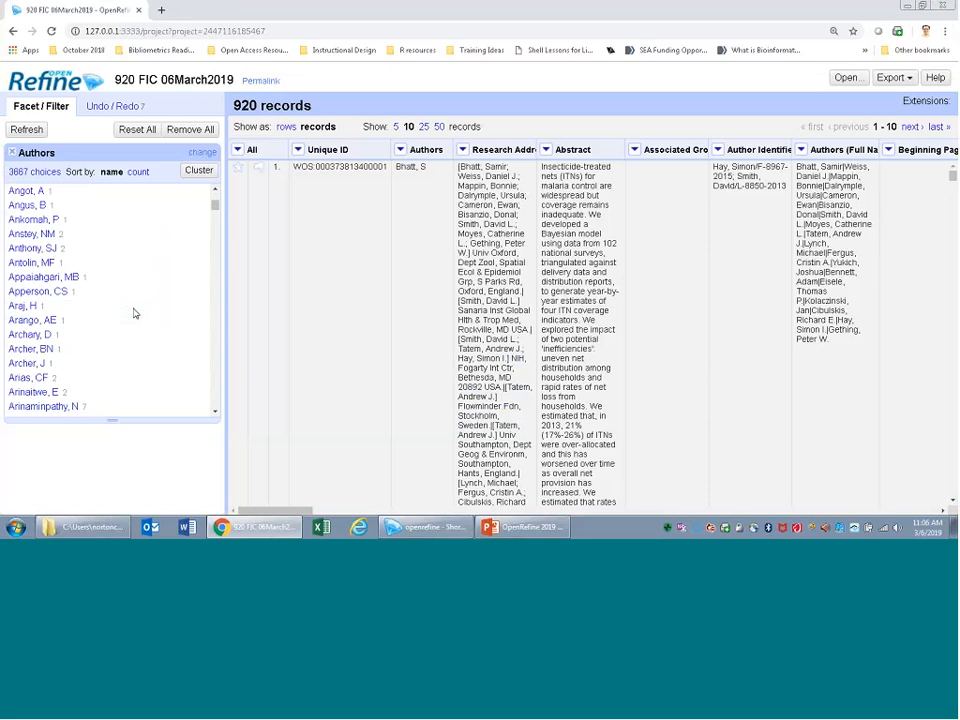
pyautogui.scroll(-1, 135, 313)
pyautogui.scroll(-2, 135, 313)
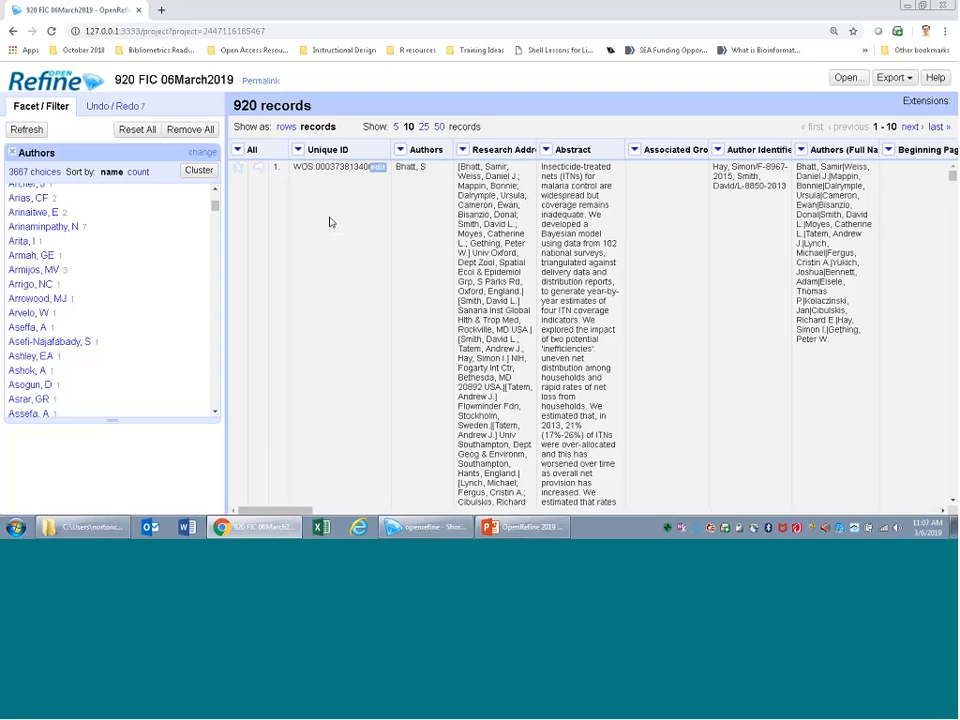
# Join the multi-valued cells of the Authors column using | as the separator
pyautogui.click(400, 150)
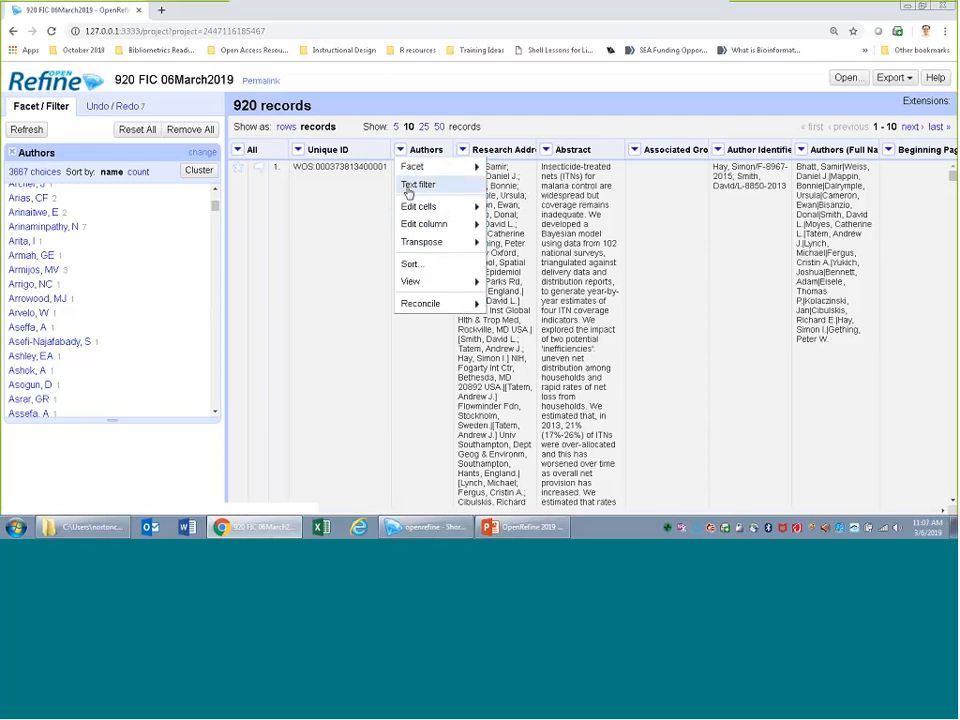
pyautogui.moveTo(443, 208)
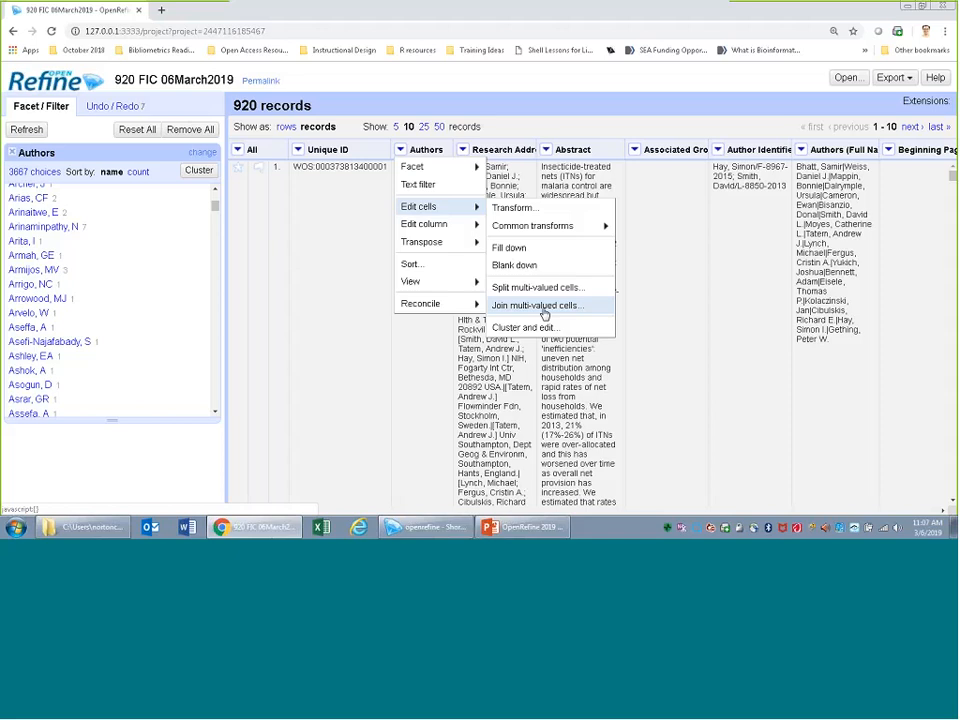
pyautogui.click(537, 305)
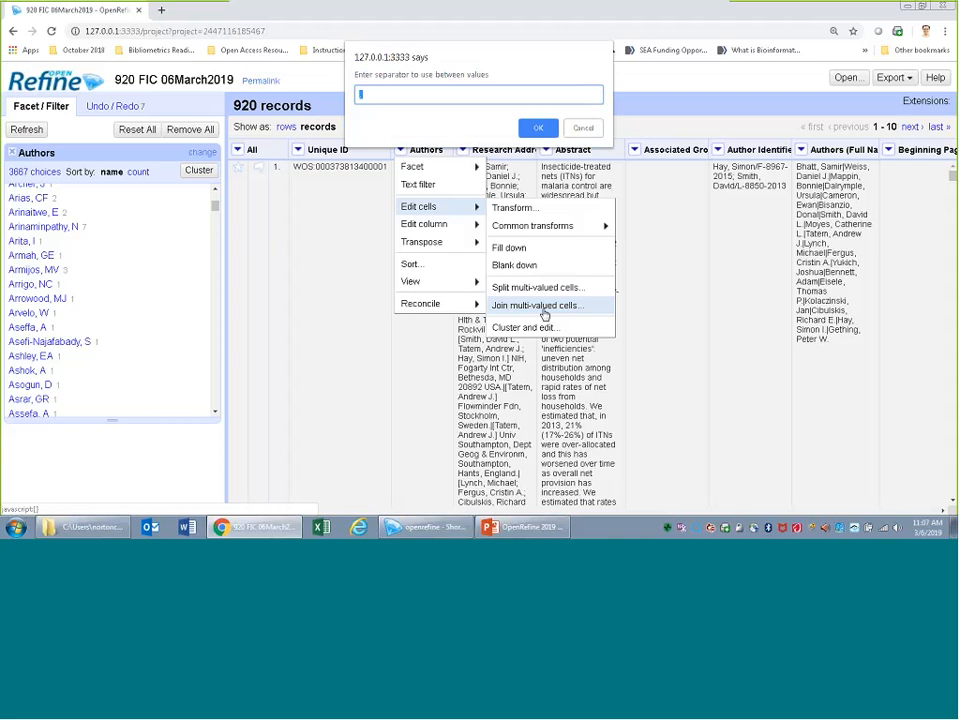
pyautogui.write('|')
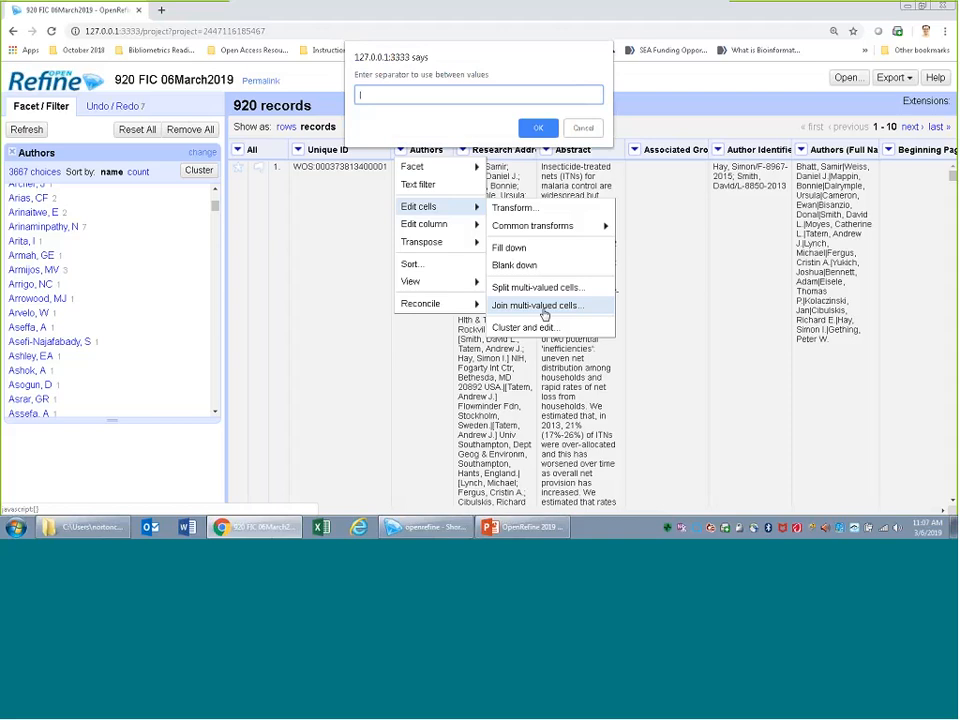
pyautogui.click(543, 130)
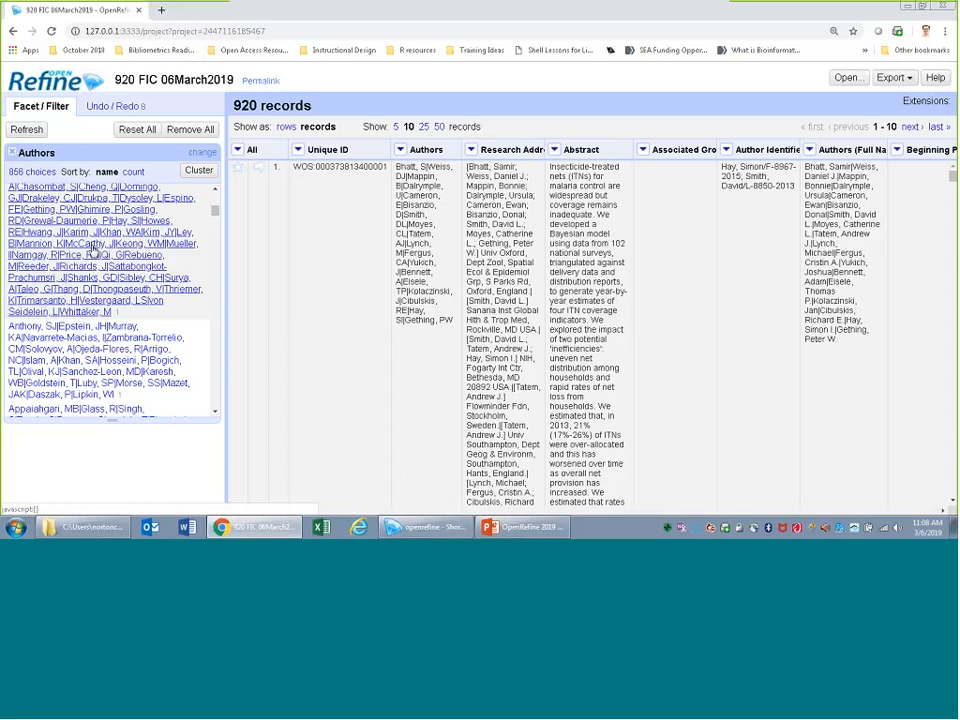
# Examine the joined author lists in the Authors facet and in the first record's Authors cell, leaving the cell unedited
pyautogui.scroll(2, 95, 244)
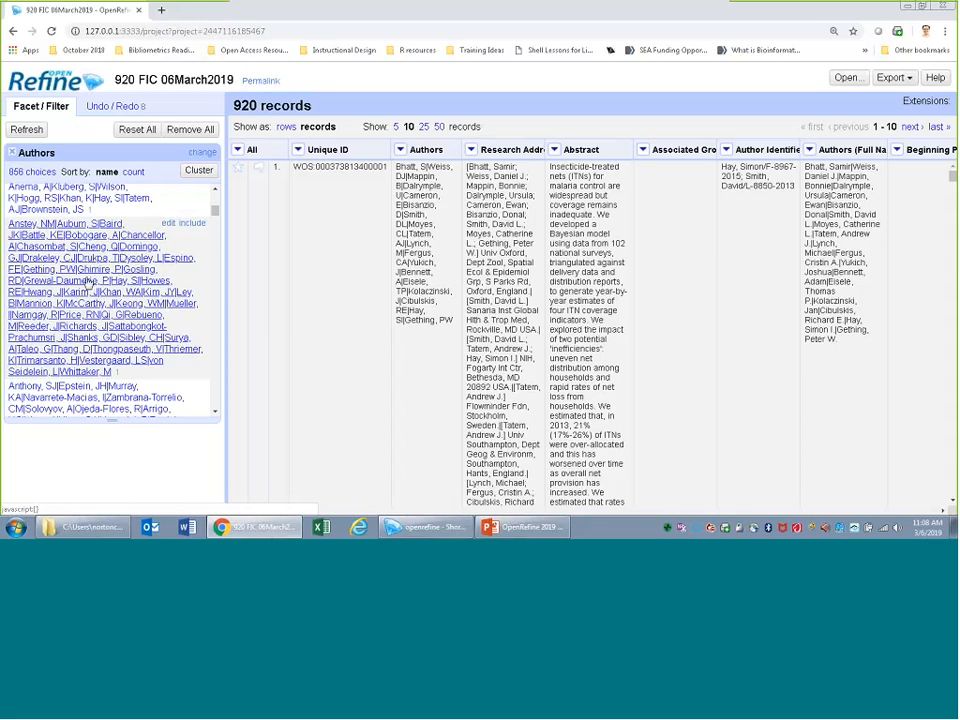
pyautogui.scroll(3, 95, 268)
pyautogui.scroll(2, 105, 274)
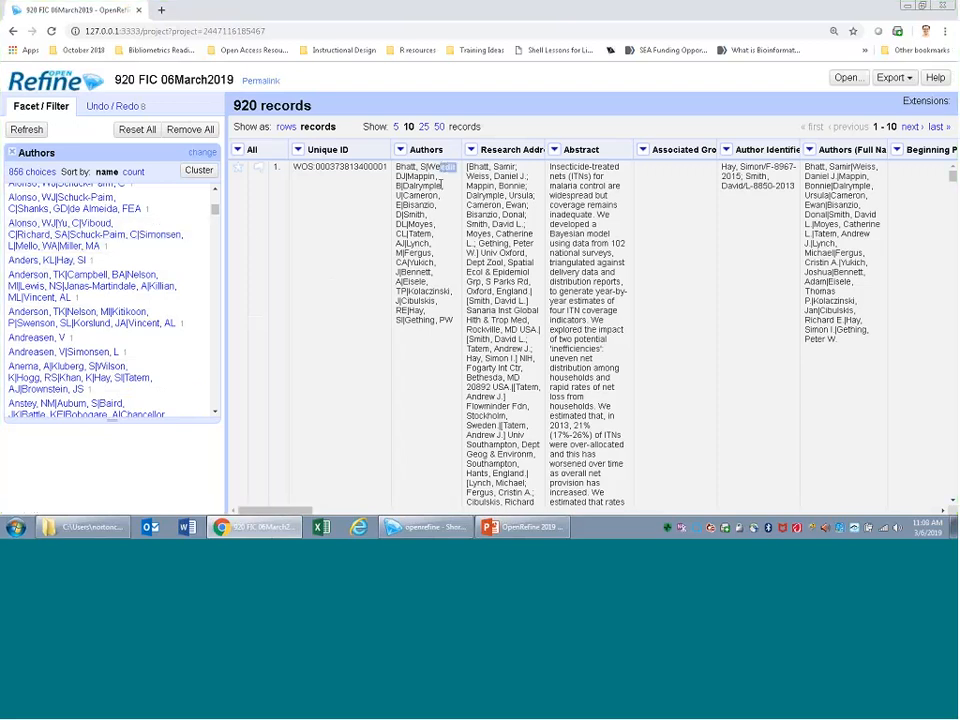
pyautogui.click(447, 167)
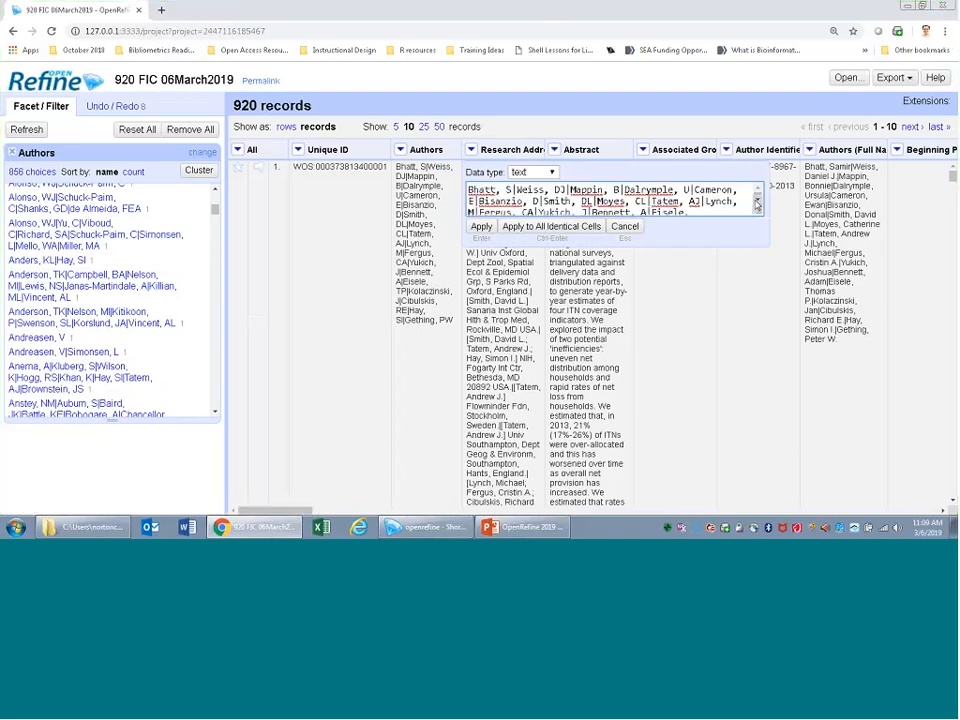
pyautogui.click(757, 200)
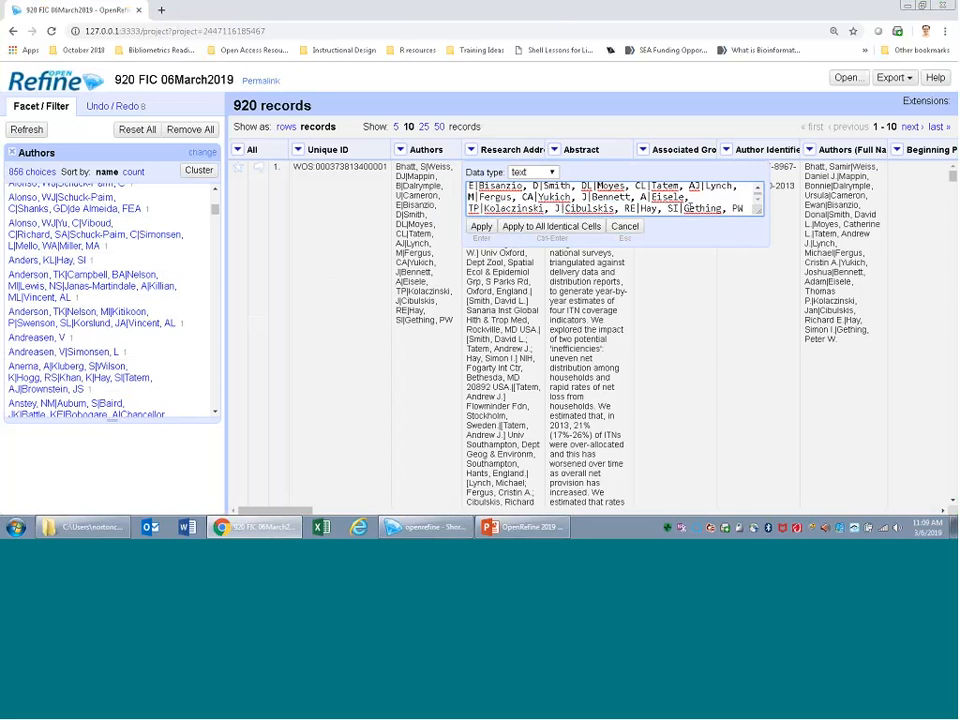
pyautogui.click(625, 227)
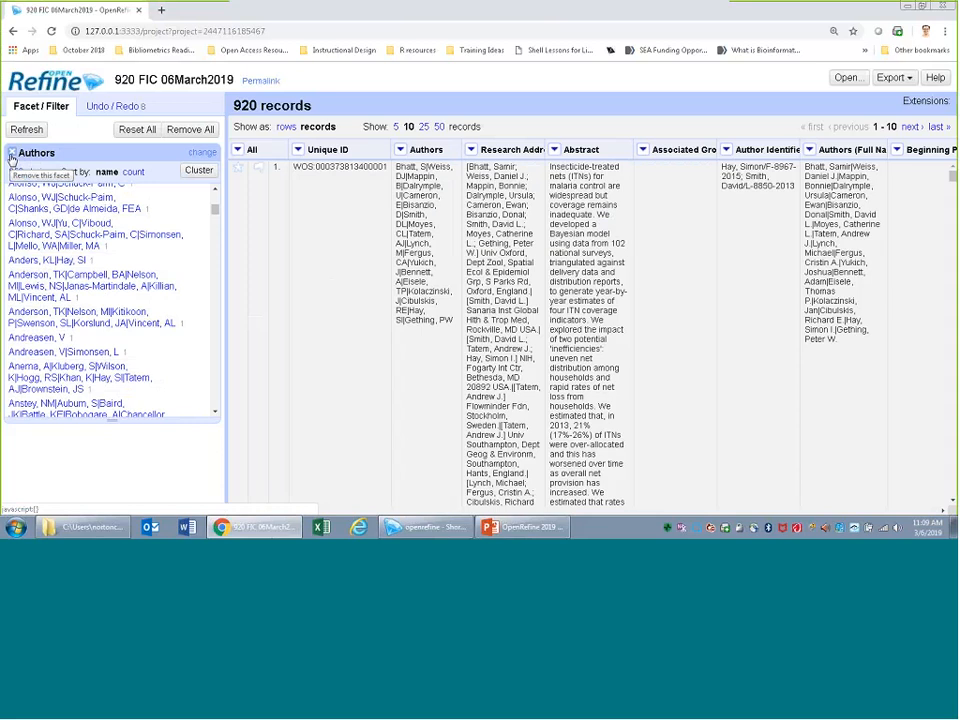
# Remove the Authors facet and split the multi-valued cells of the Research Addresses column at the | separator
pyautogui.click(11, 155)
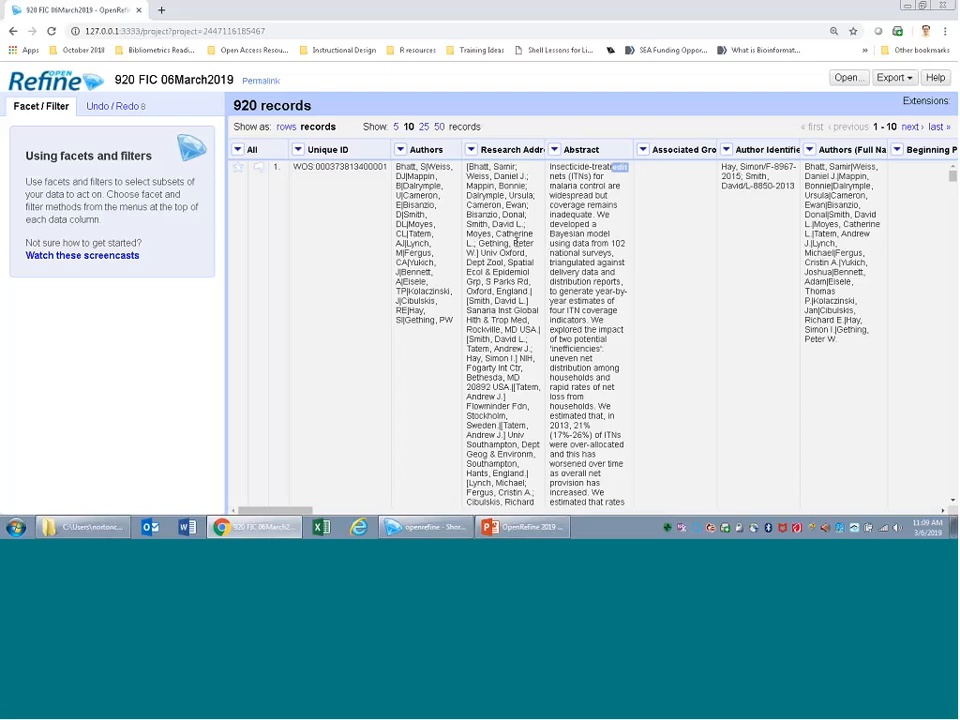
pyautogui.click(471, 150)
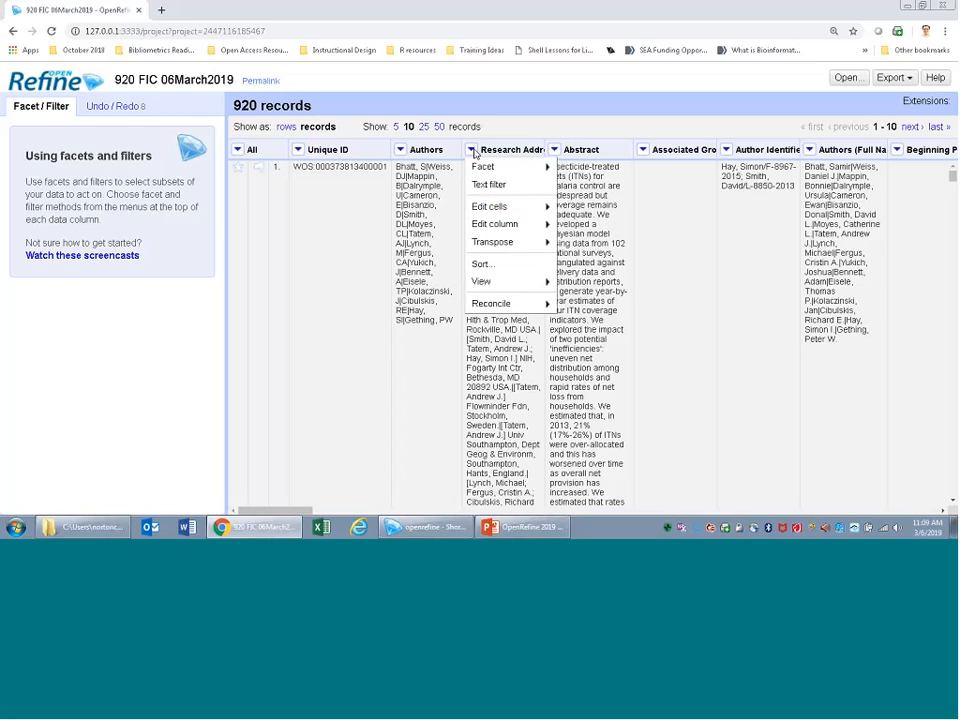
pyautogui.moveTo(481, 210)
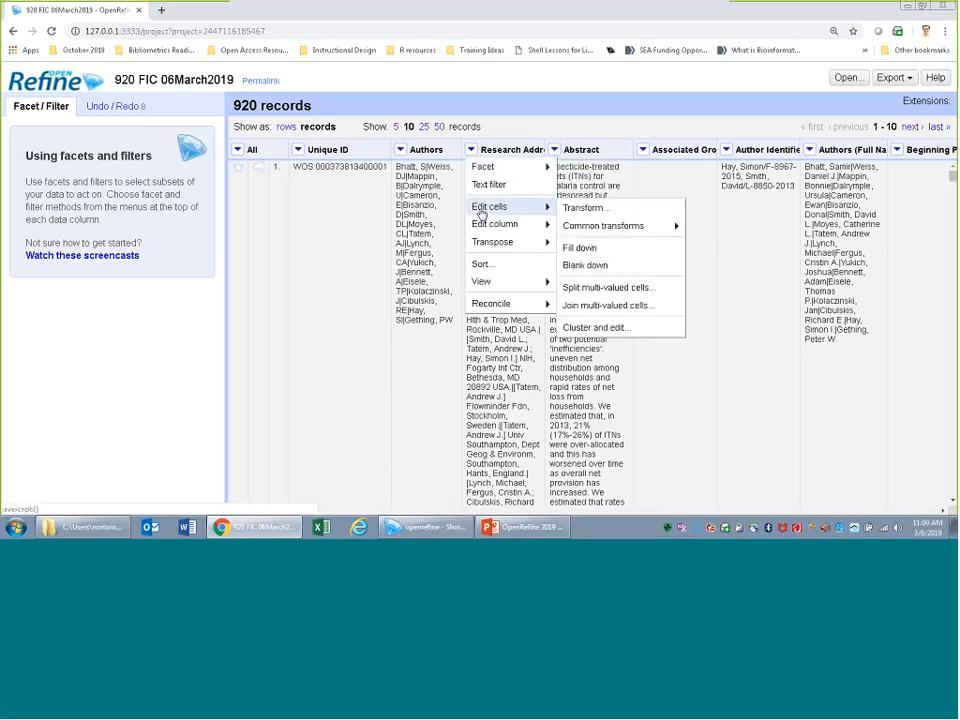
pyautogui.click(608, 287)
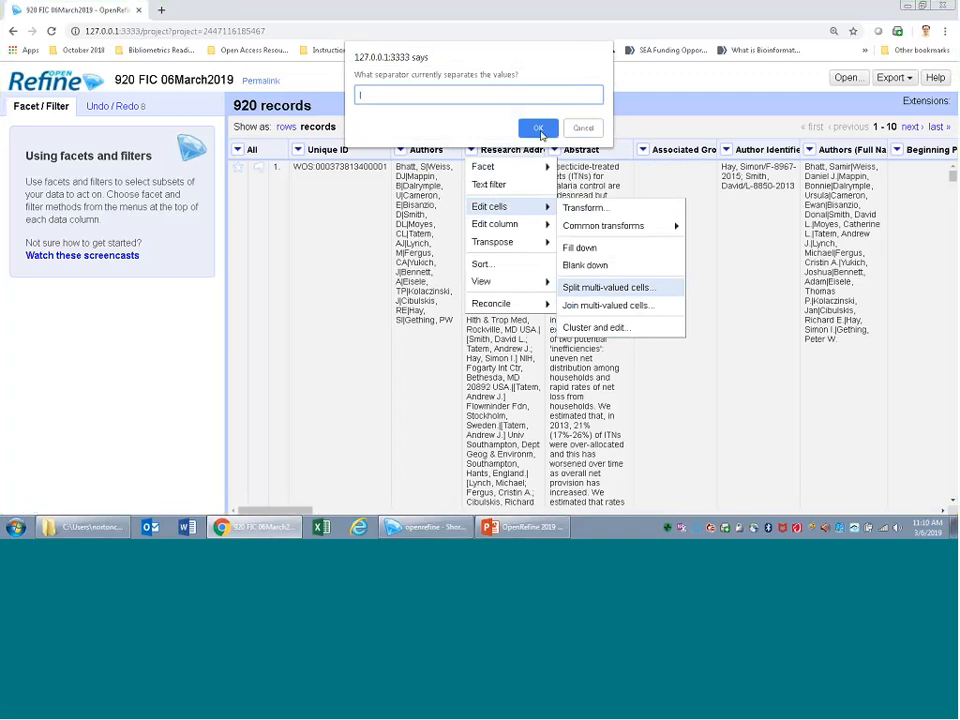
pyautogui.click(538, 129)
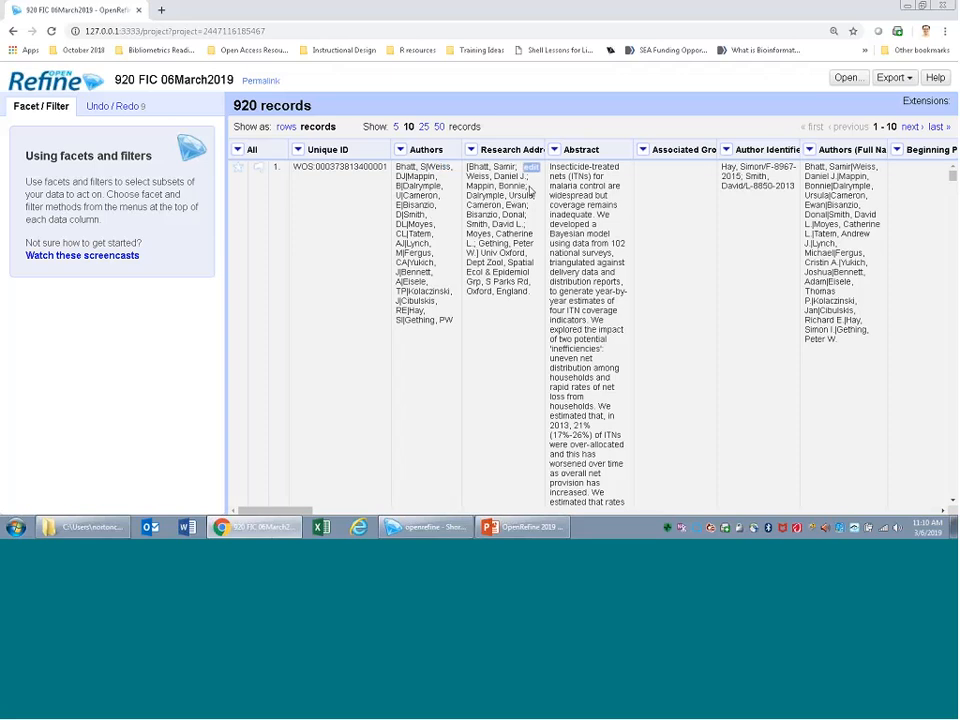
# Start a custom text transform on Research Addresses with the GREL expression value.replace(/\[\D+\]/,"") to strip the bracketed author names
pyautogui.click(471, 150)
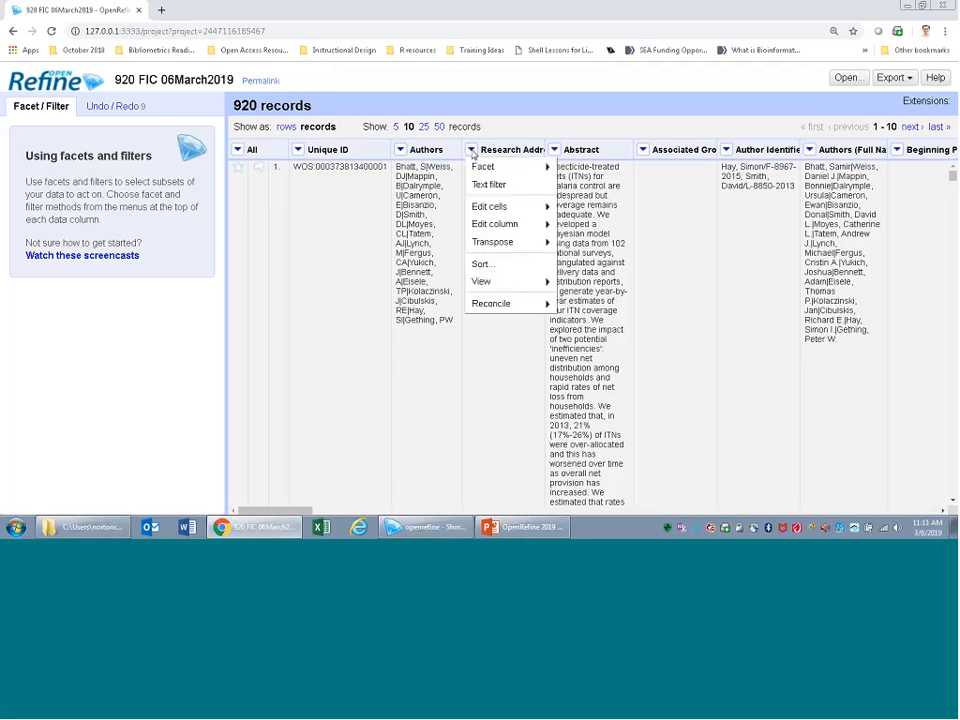
pyautogui.moveTo(484, 207)
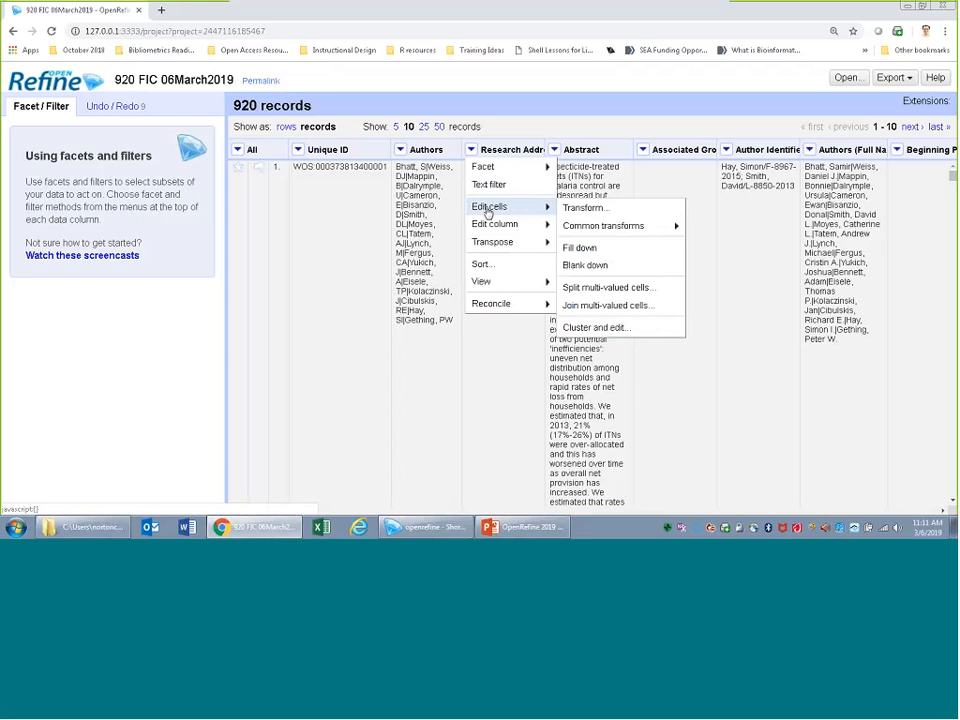
pyautogui.click(600, 209)
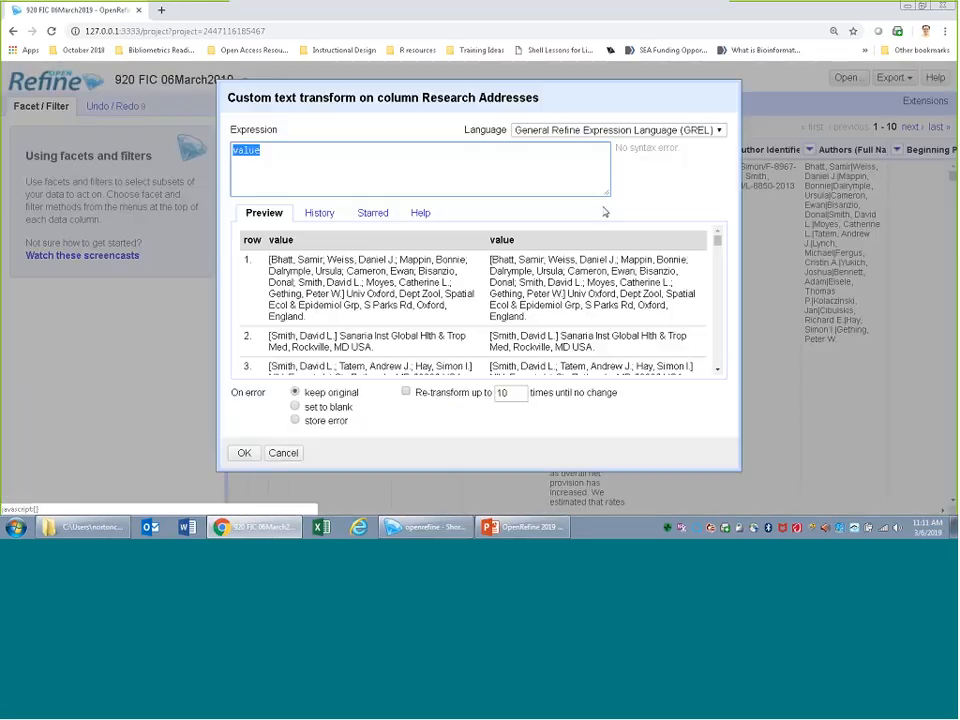
pyautogui.click(289, 150)
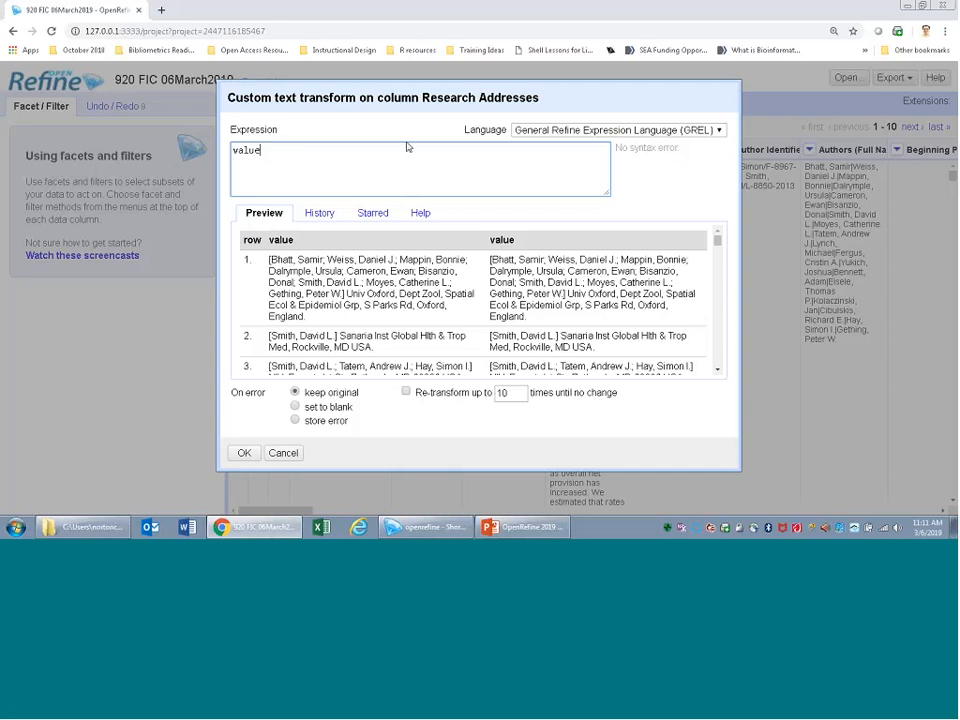
pyautogui.write('.replace')
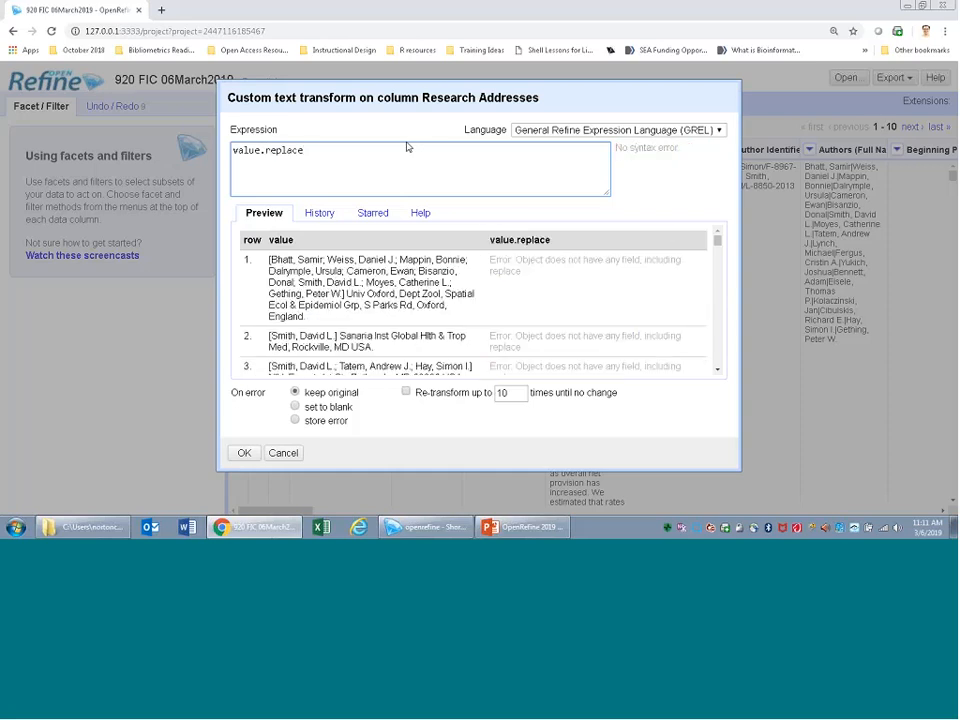
pyautogui.write('(')
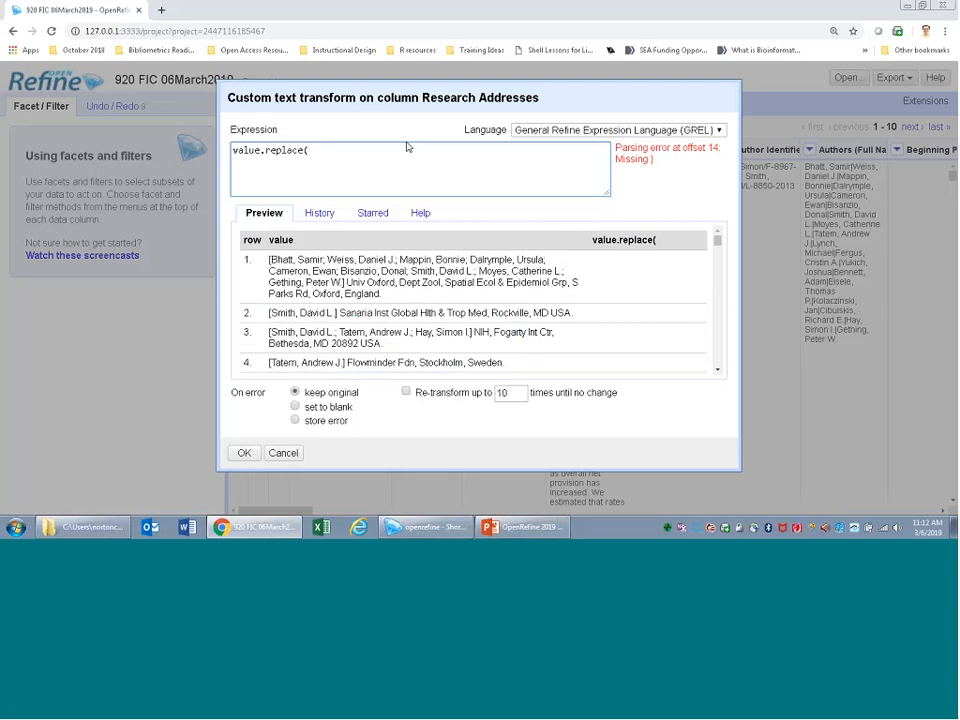
pyautogui.write('/')
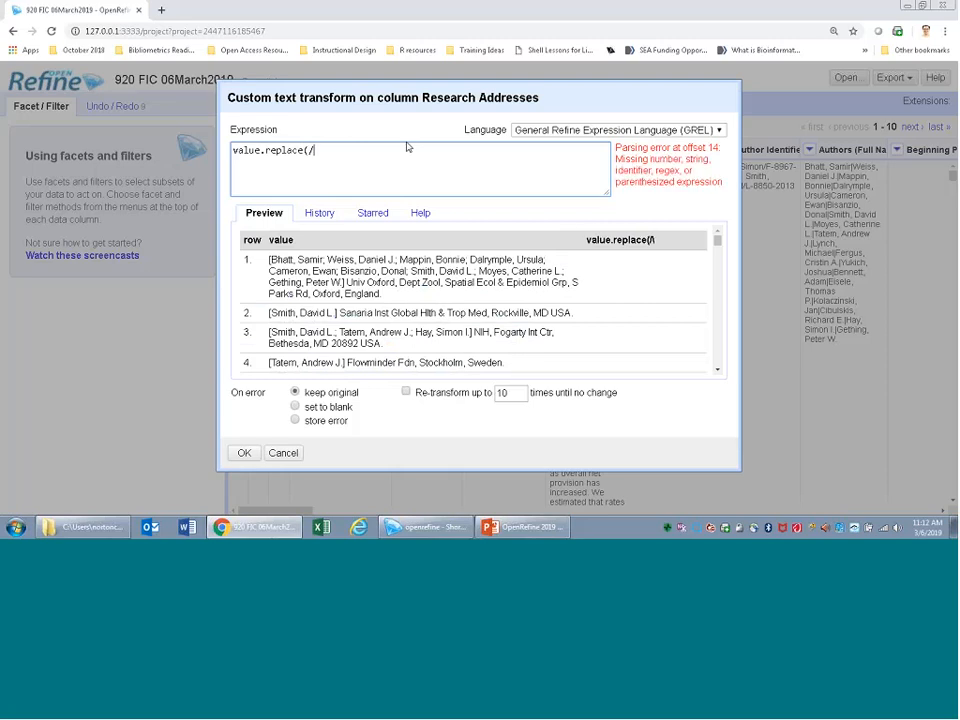
pyautogui.write('\\[')
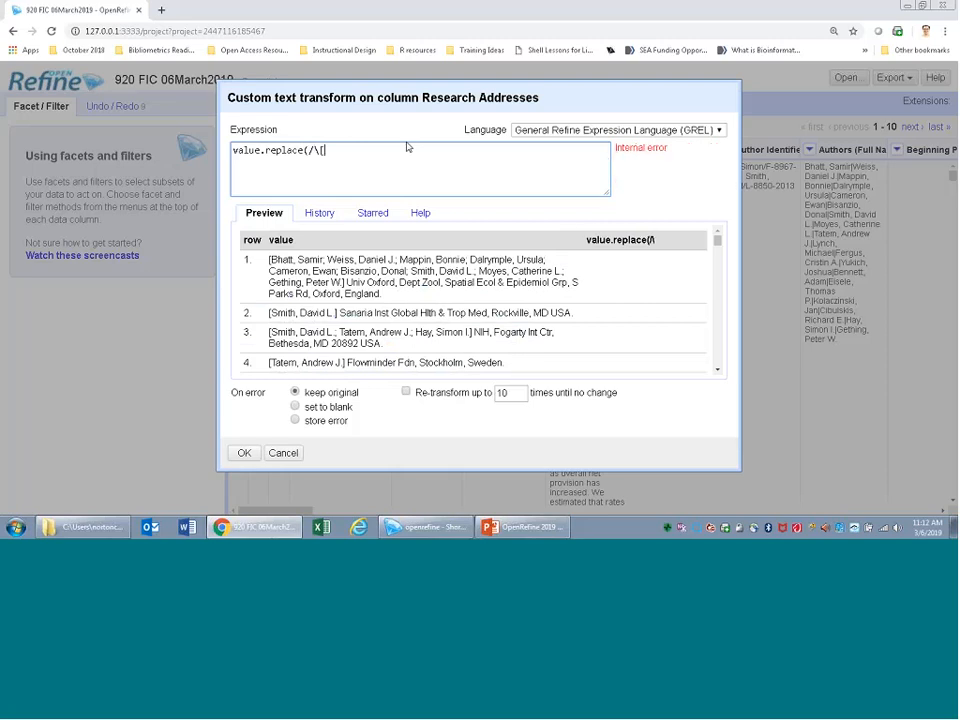
pyautogui.write('\\D')
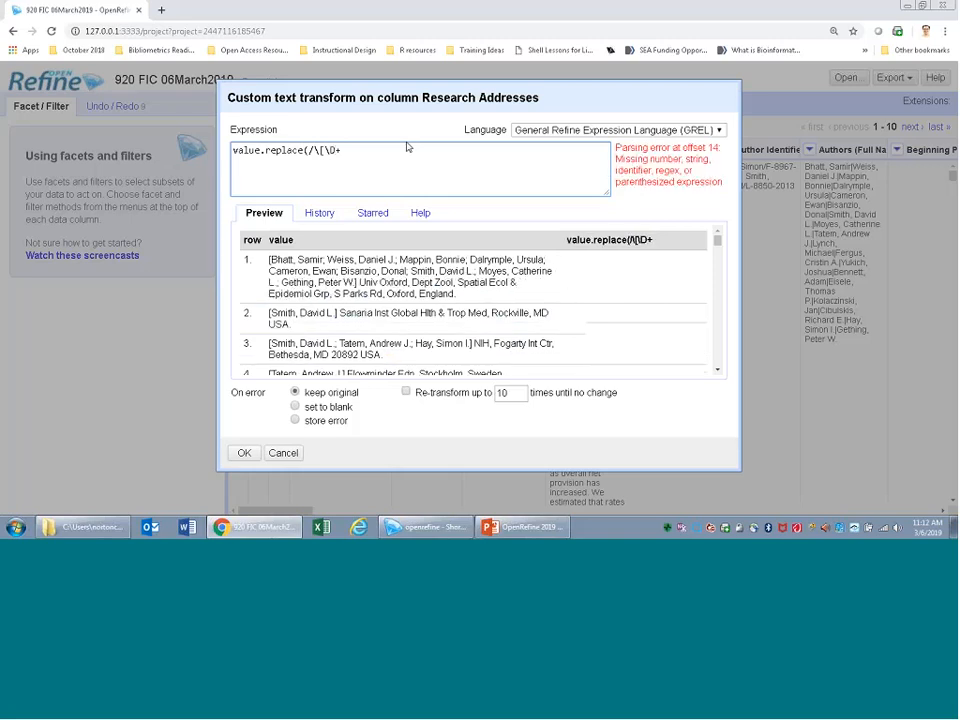
pyautogui.write('+\\]')
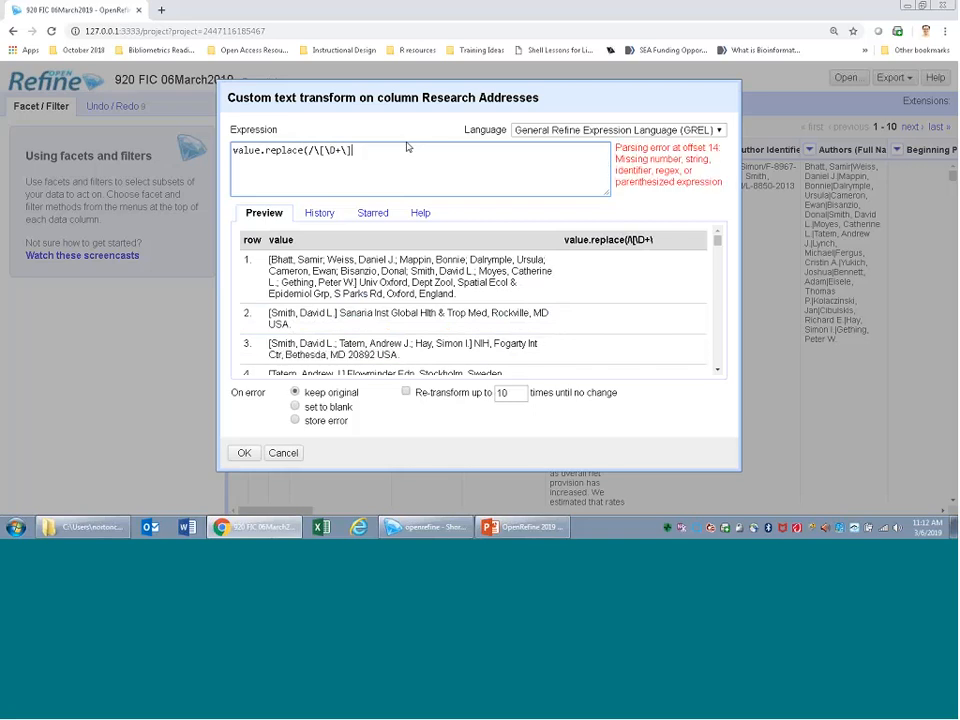
pyautogui.write('/')
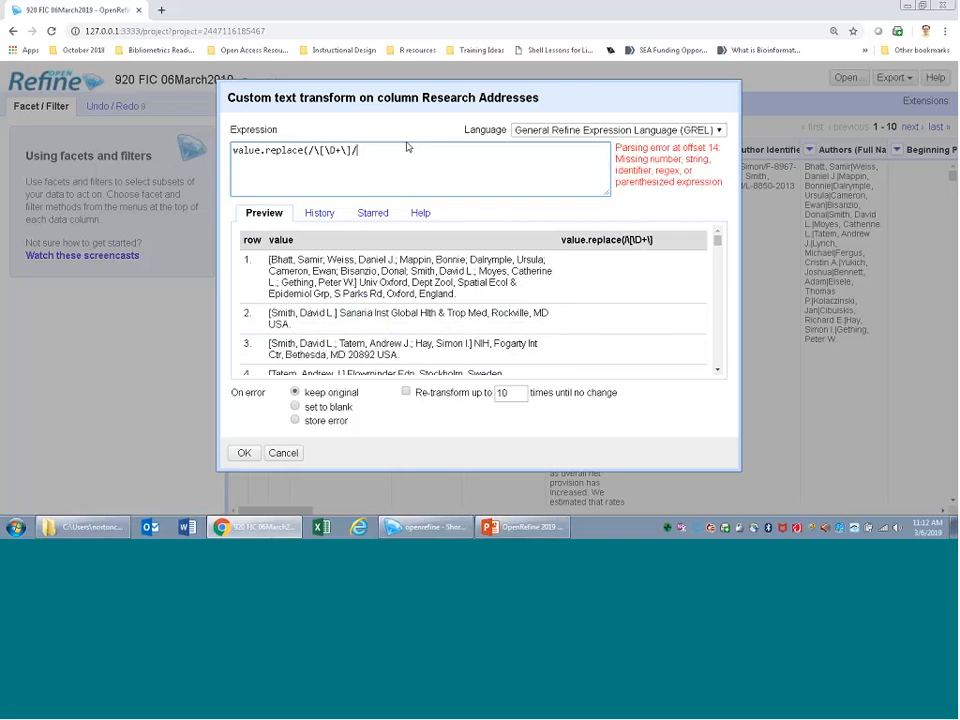
pyautogui.write(',')
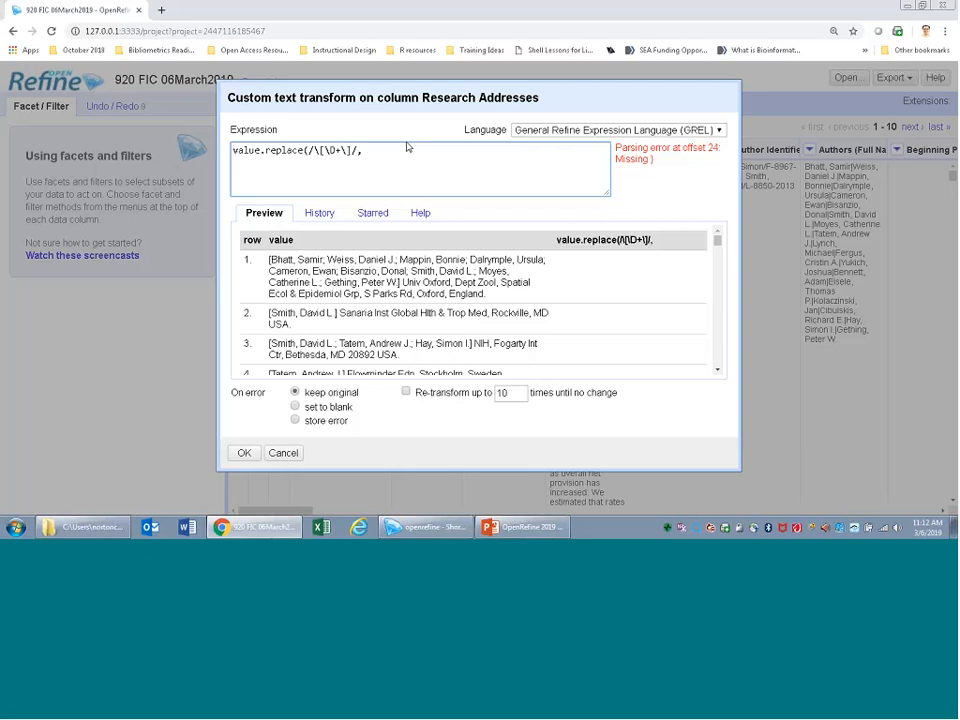
pyautogui.write(' "")')
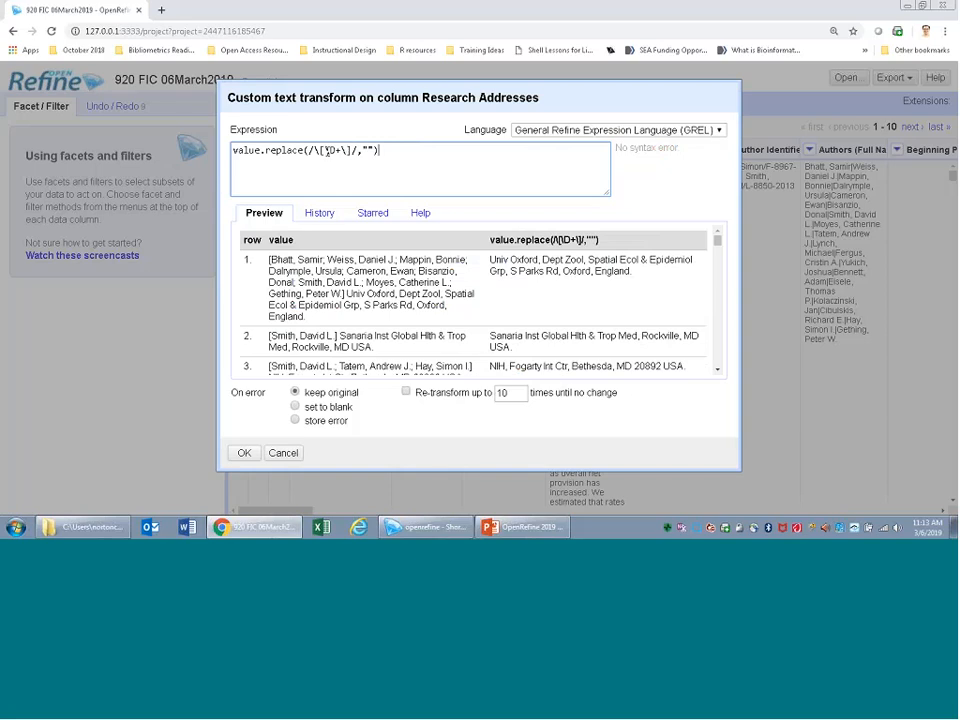
# Compare the expression's pattern with the bracketed author names in row 1 of the preview, and select the whole expression
pyautogui.moveTo(325, 151); pyautogui.dragTo(347, 151)
pyautogui.moveTo(241, 232); pyautogui.dragTo(342, 284)
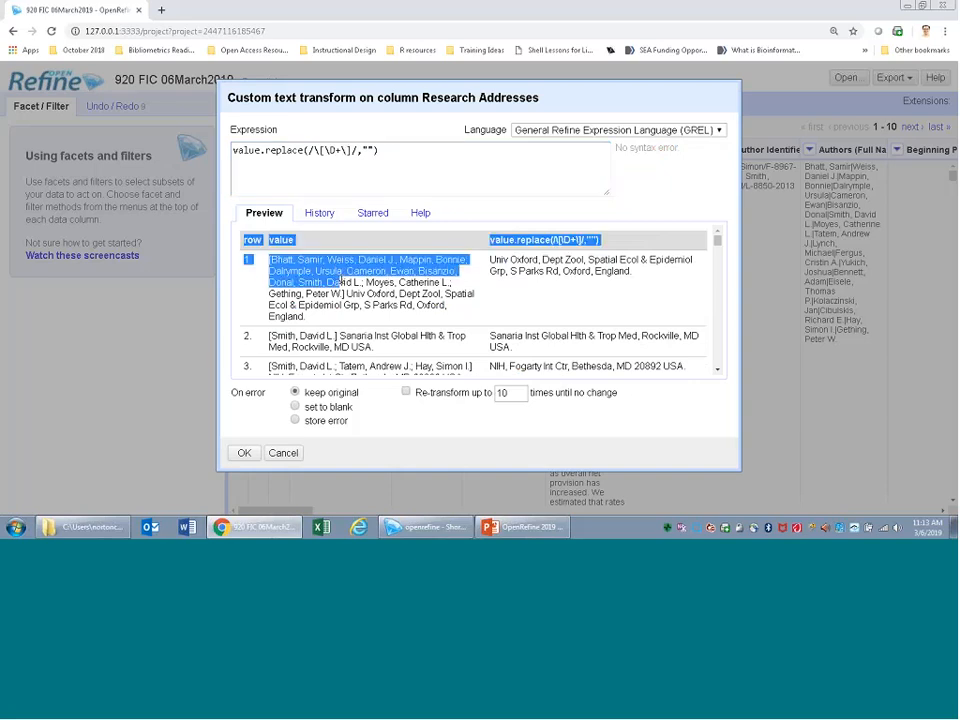
pyautogui.click(340, 284)
pyautogui.moveTo(272, 260); pyautogui.dragTo(346, 294)
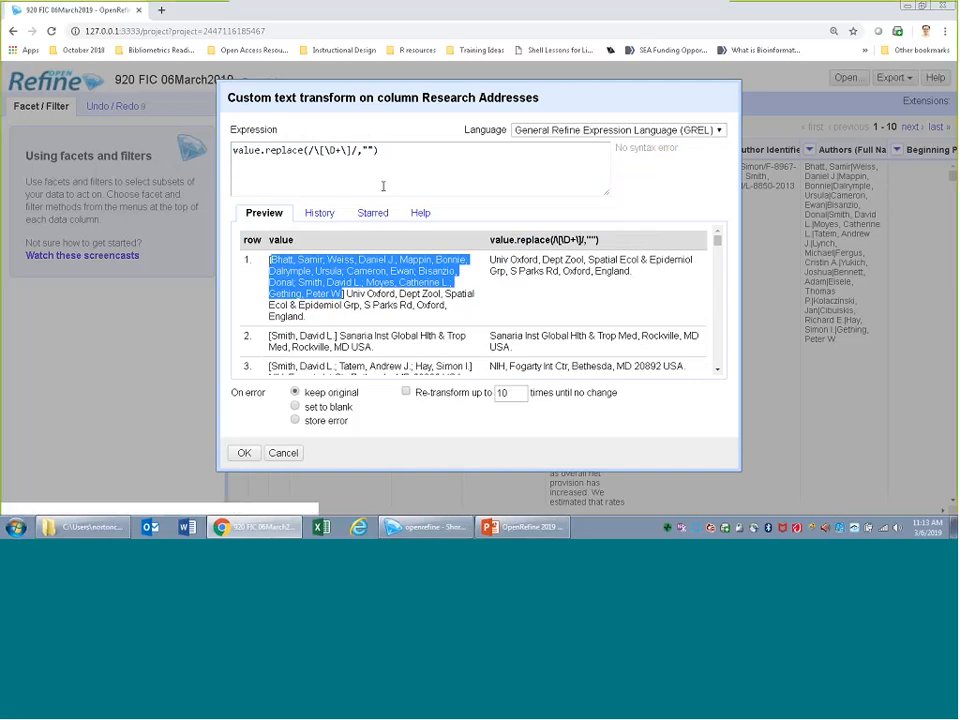
pyautogui.click(401, 150)
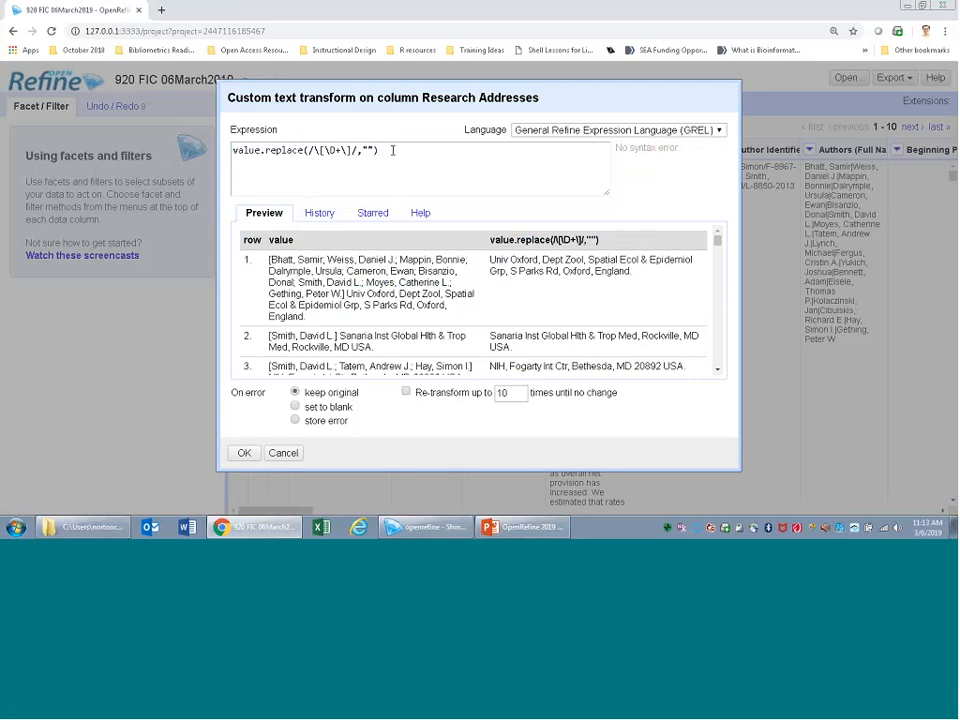
pyautogui.moveTo(392, 150); pyautogui.dragTo(233, 145)
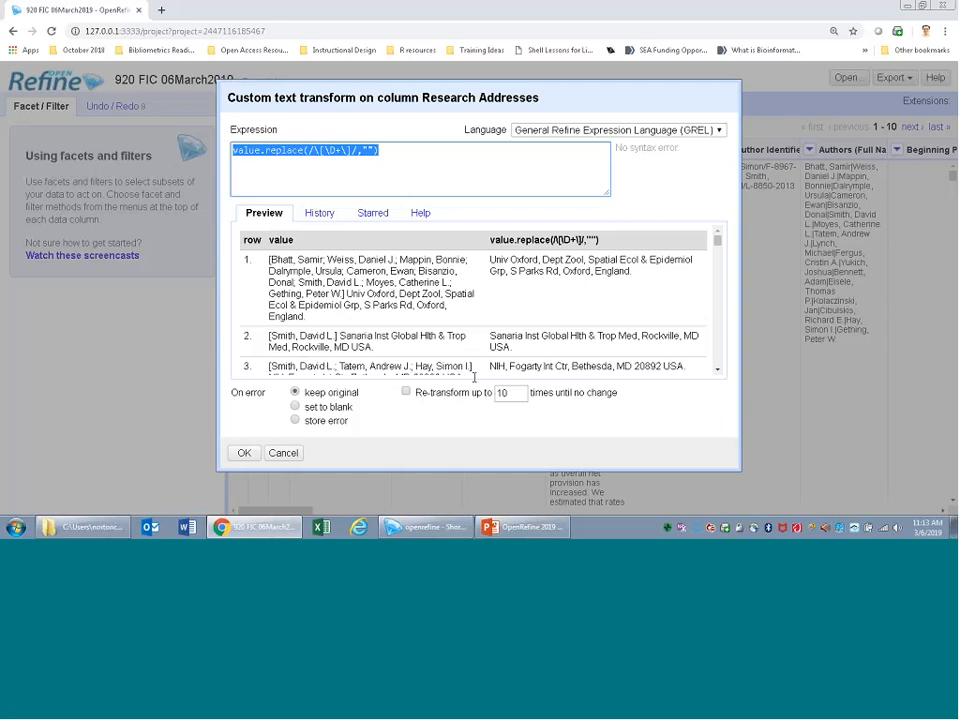
# Apply the bracket-stripping transform to the Research Addresses column and inspect the first record's address
pyautogui.moveTo(488, 242); pyautogui.dragTo(615, 242)
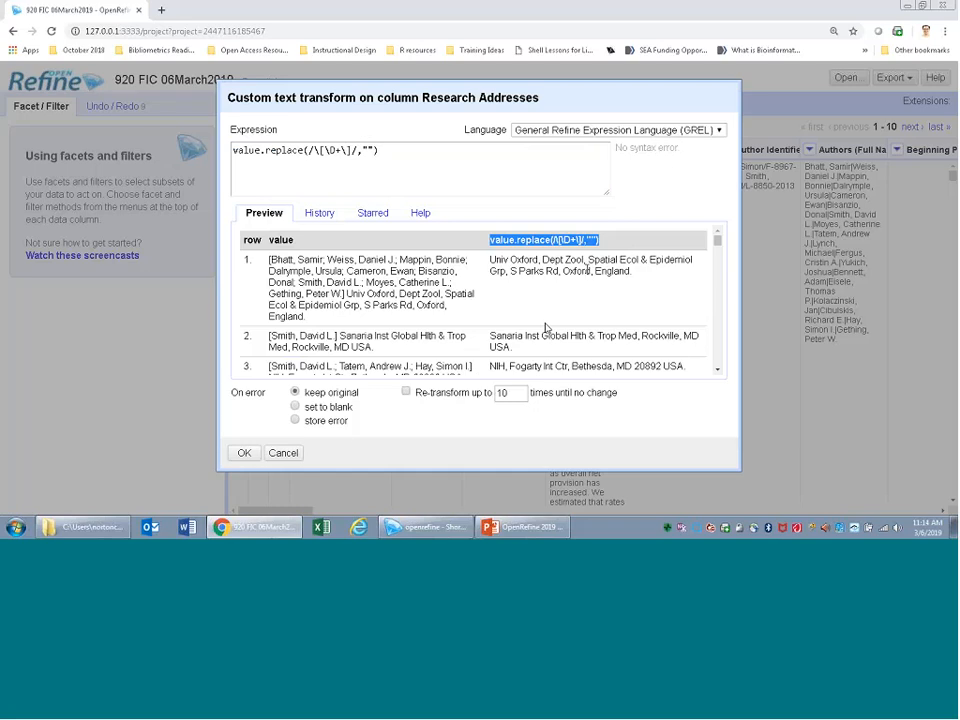
pyautogui.click(244, 453)
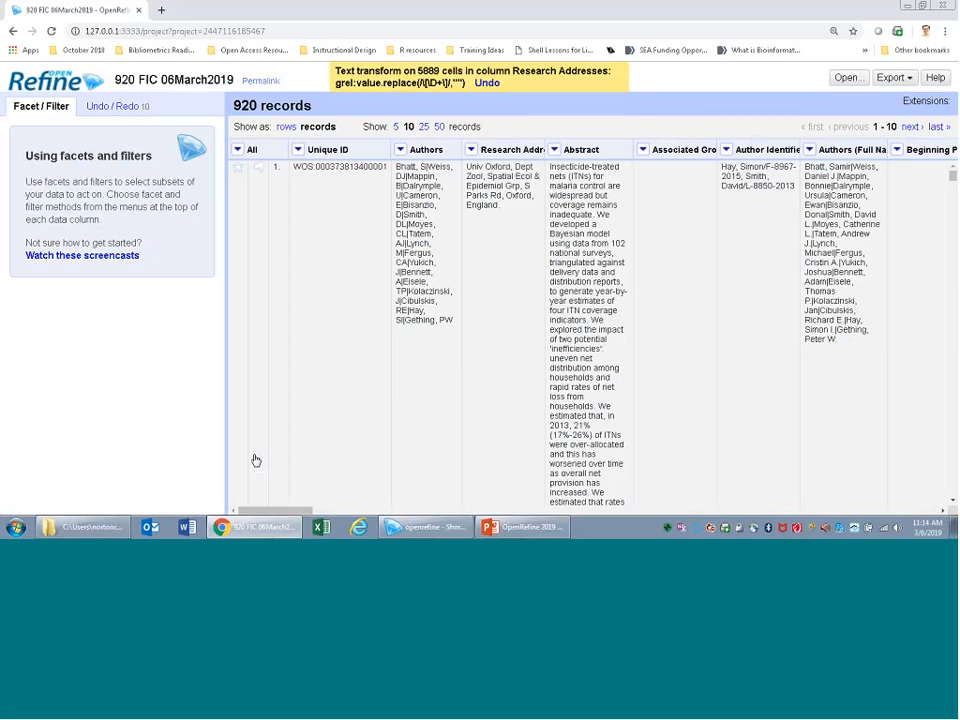
pyautogui.moveTo(493, 251)
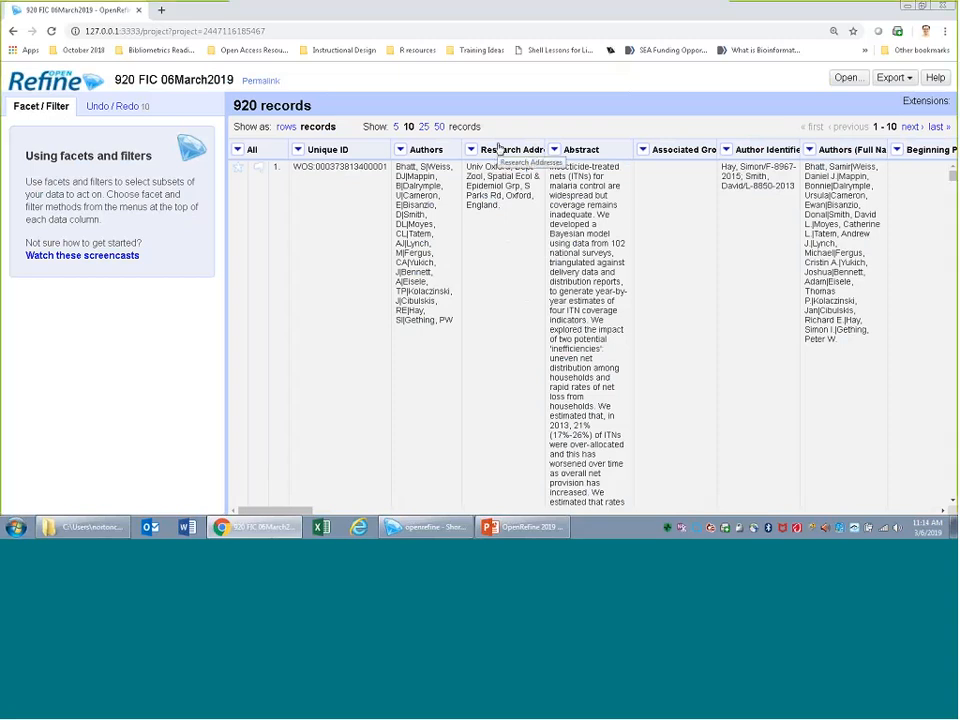
pyautogui.moveTo(517, 193)
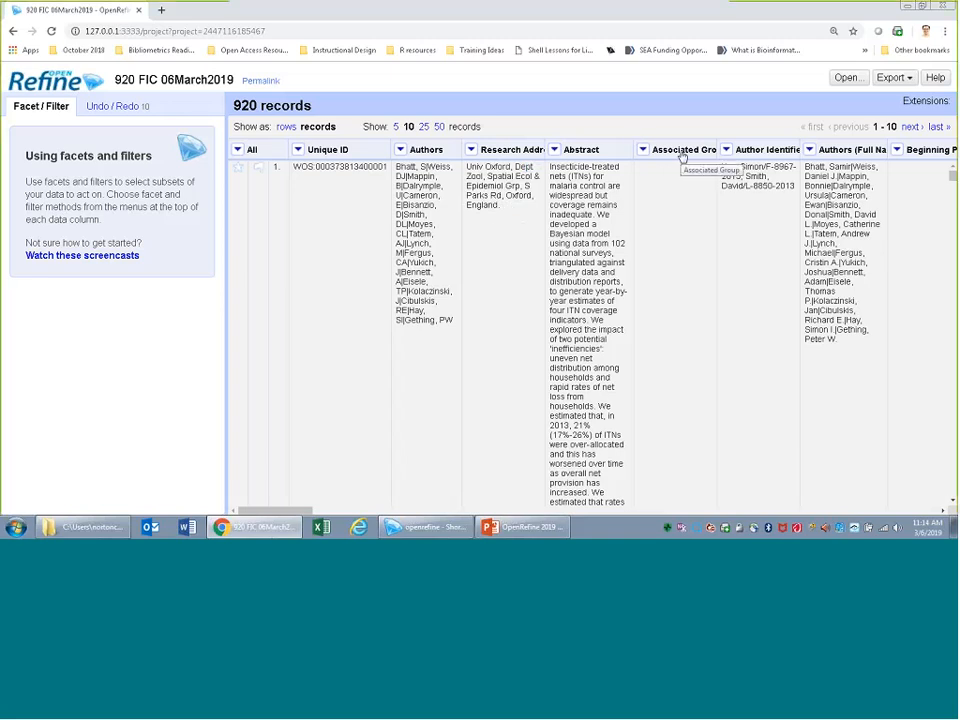
pyautogui.moveTo(504, 208); pyautogui.dragTo(466, 205)
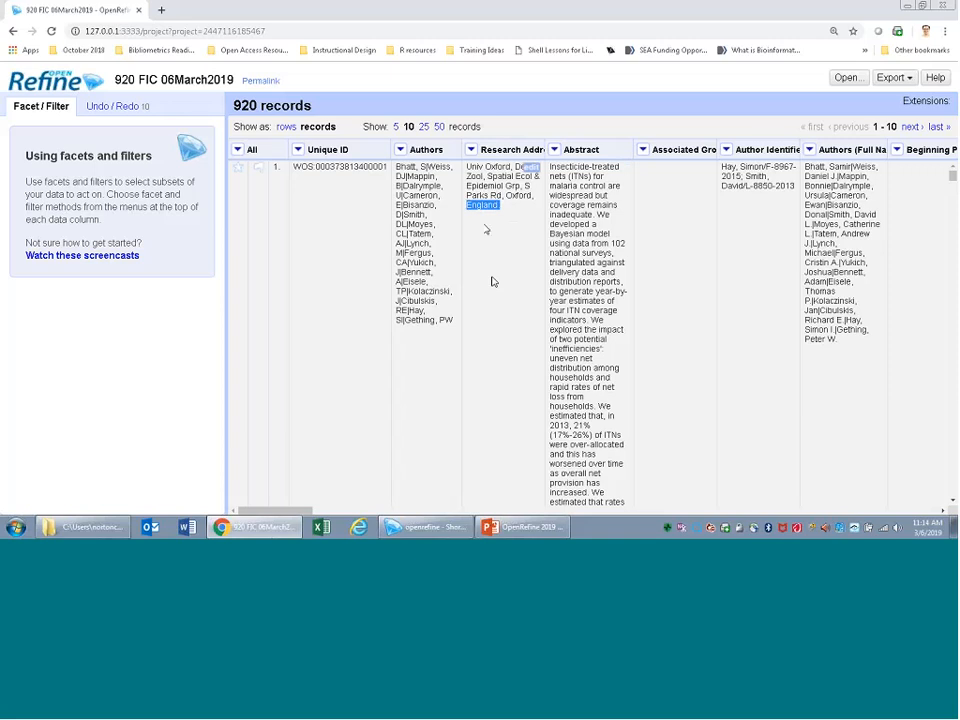
# Start a custom text transform on Research Addresses with the GREL expression value.replace(/\,.+/,"") to remove everything from the first comma onward
pyautogui.click(471, 151)
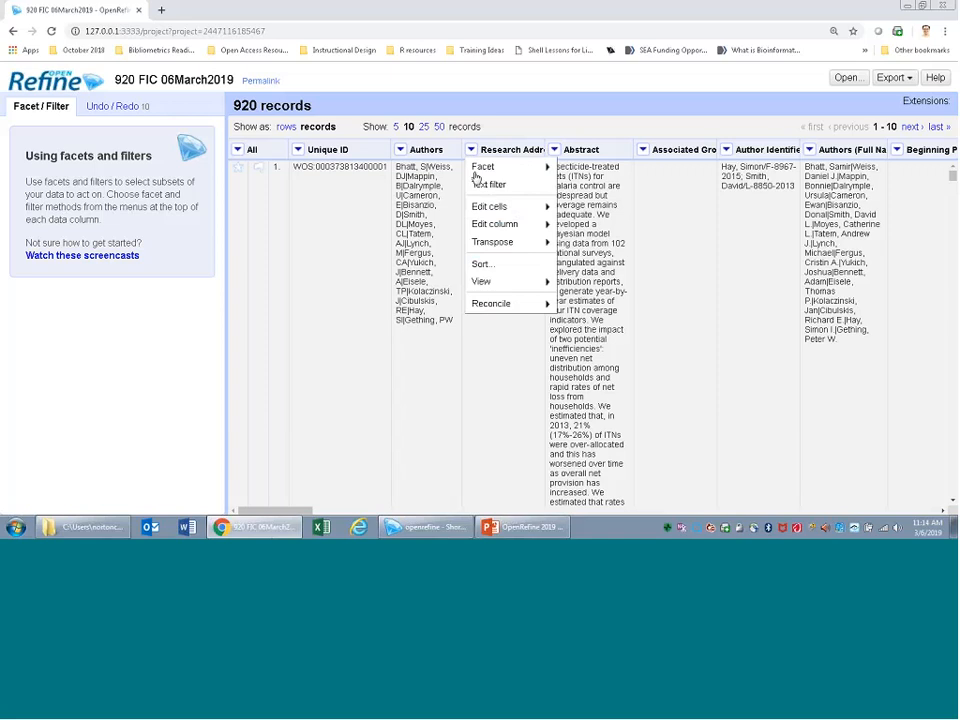
pyautogui.moveTo(489, 206)
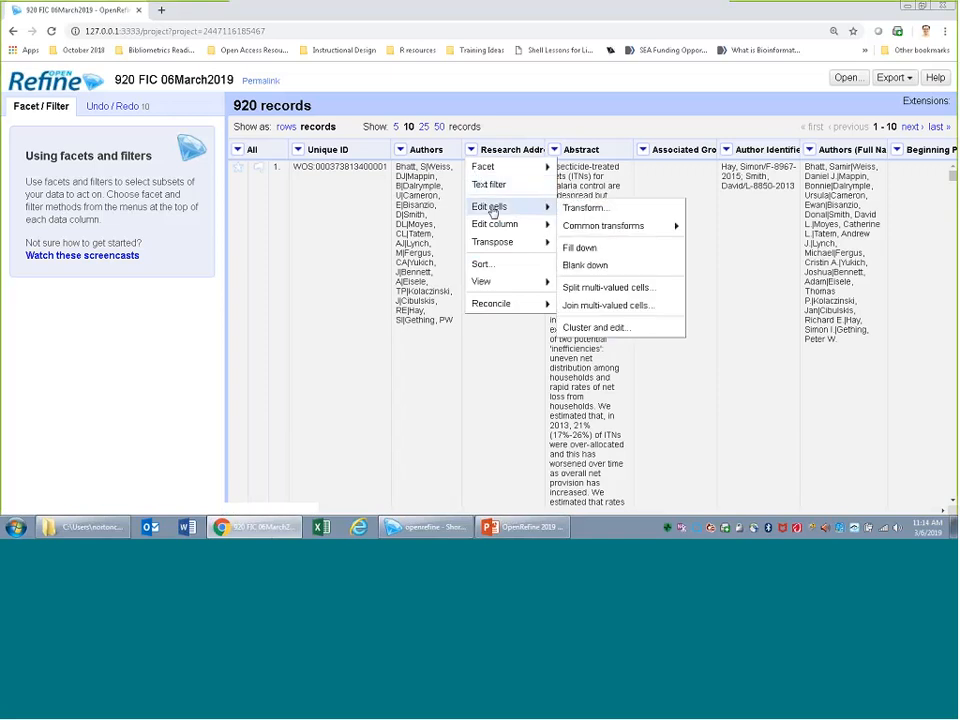
pyautogui.click(624, 212)
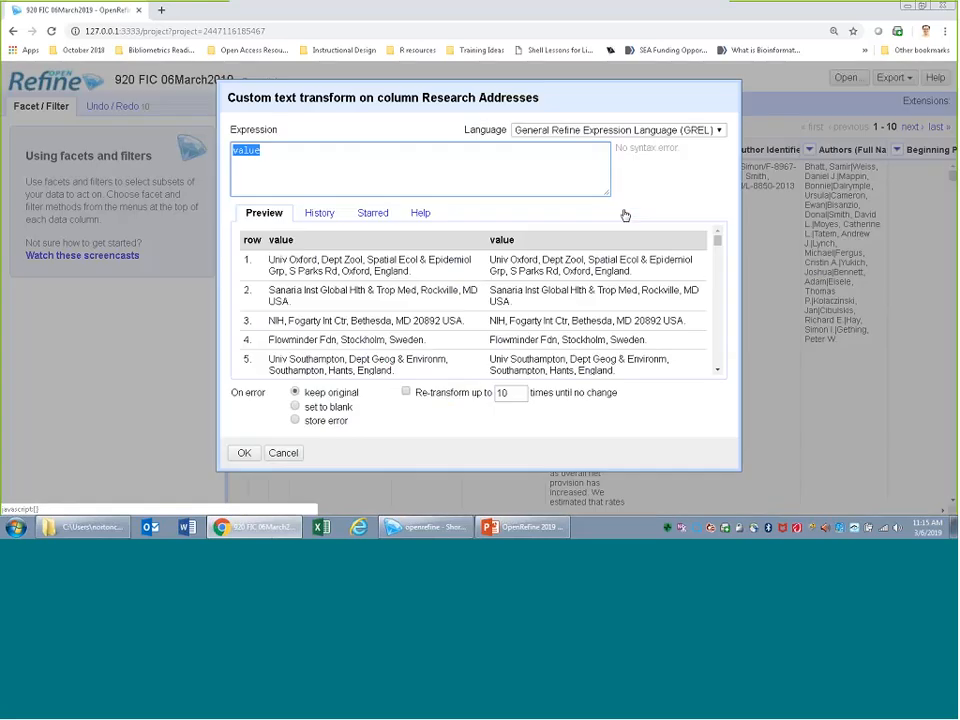
pyautogui.click(296, 154)
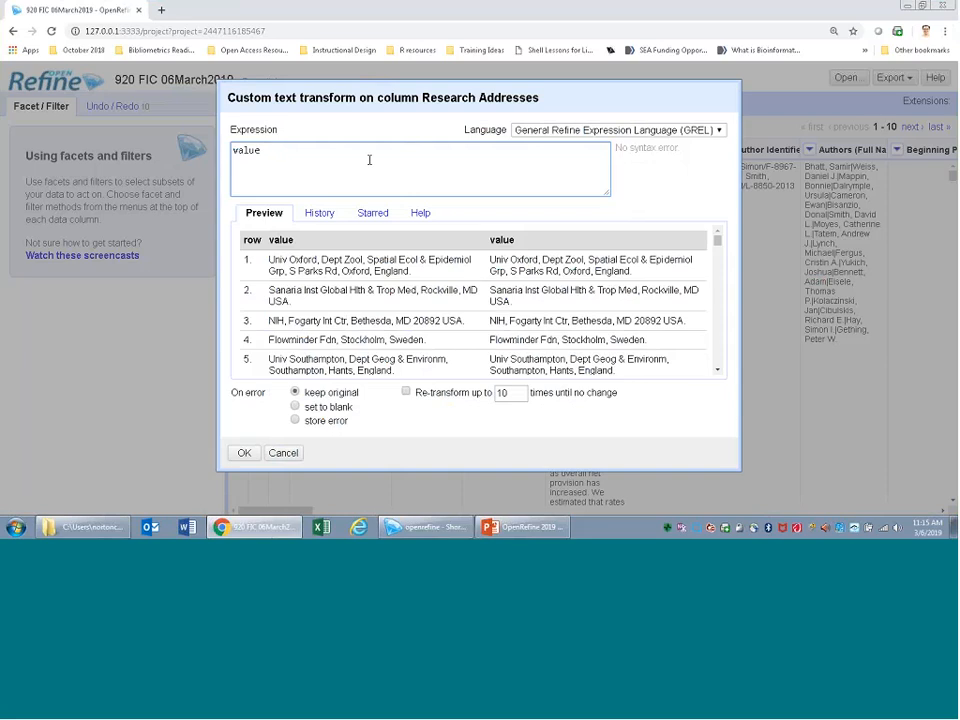
pyautogui.write('.')
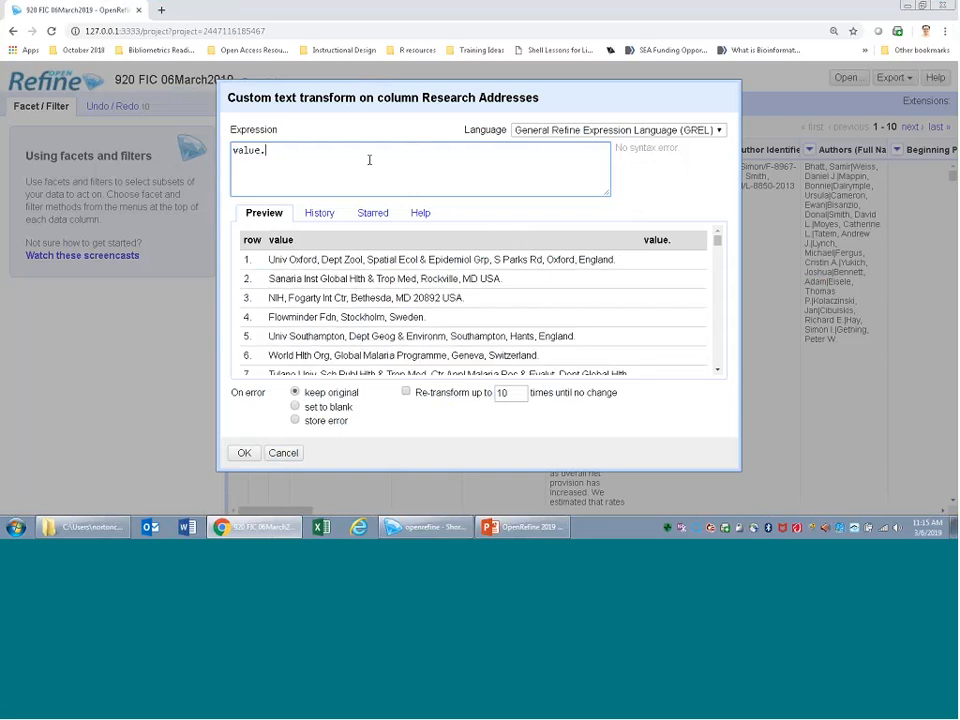
pyautogui.write('replace')
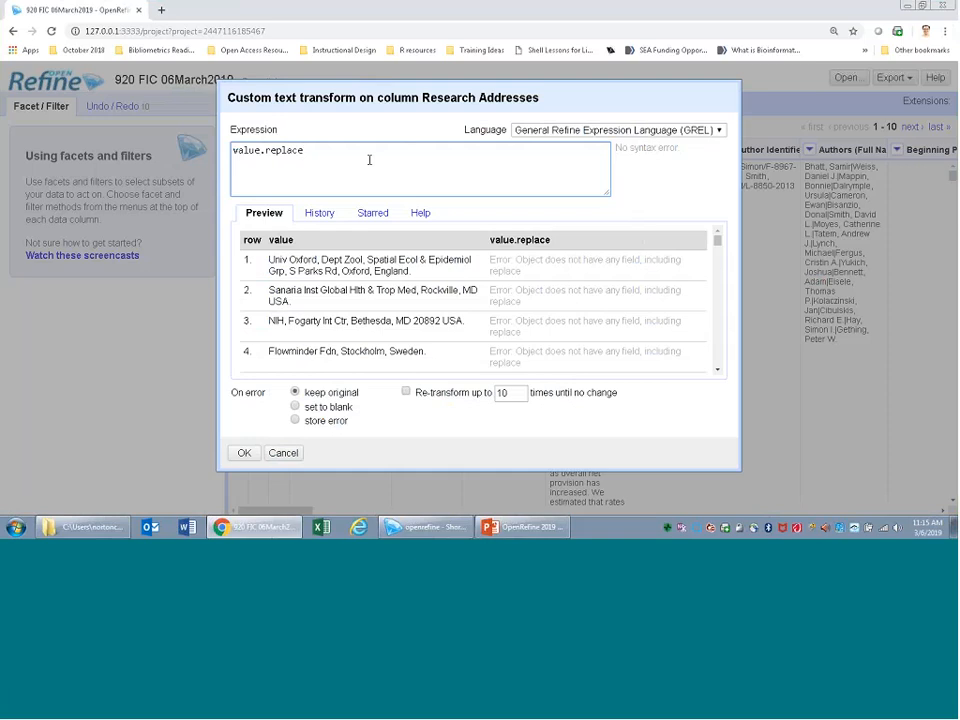
pyautogui.write('(')
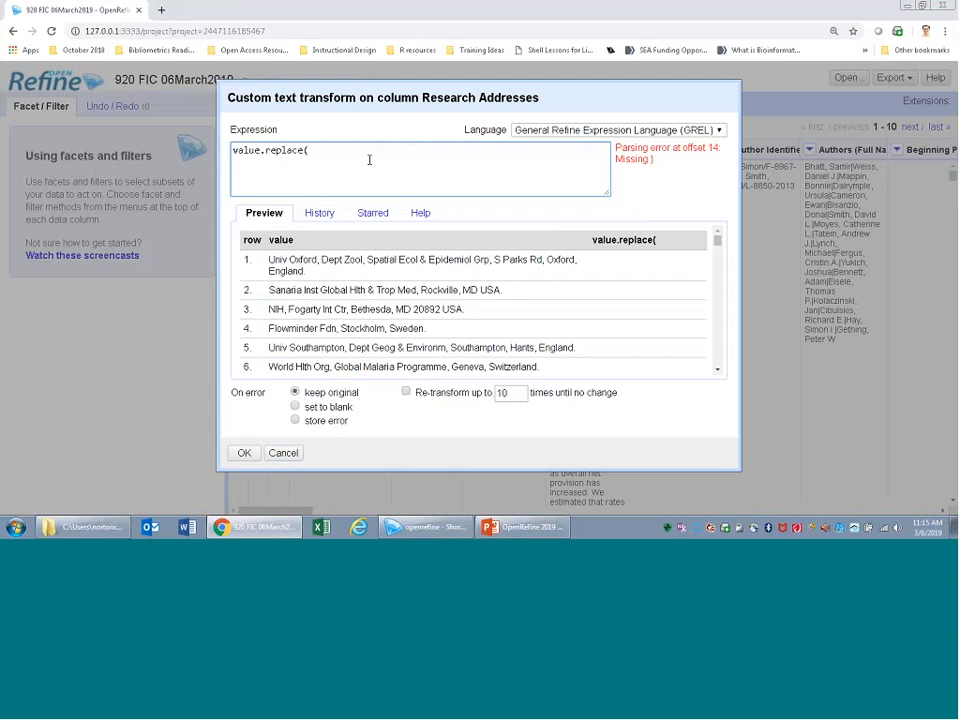
pyautogui.write('/\\.')
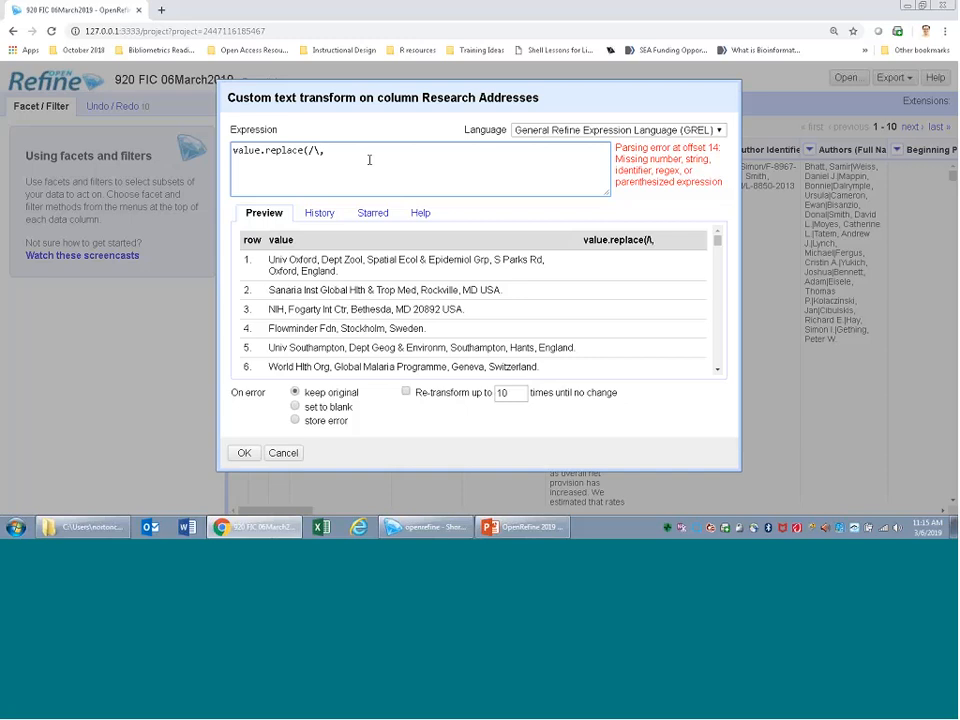
pyautogui.write('.+')
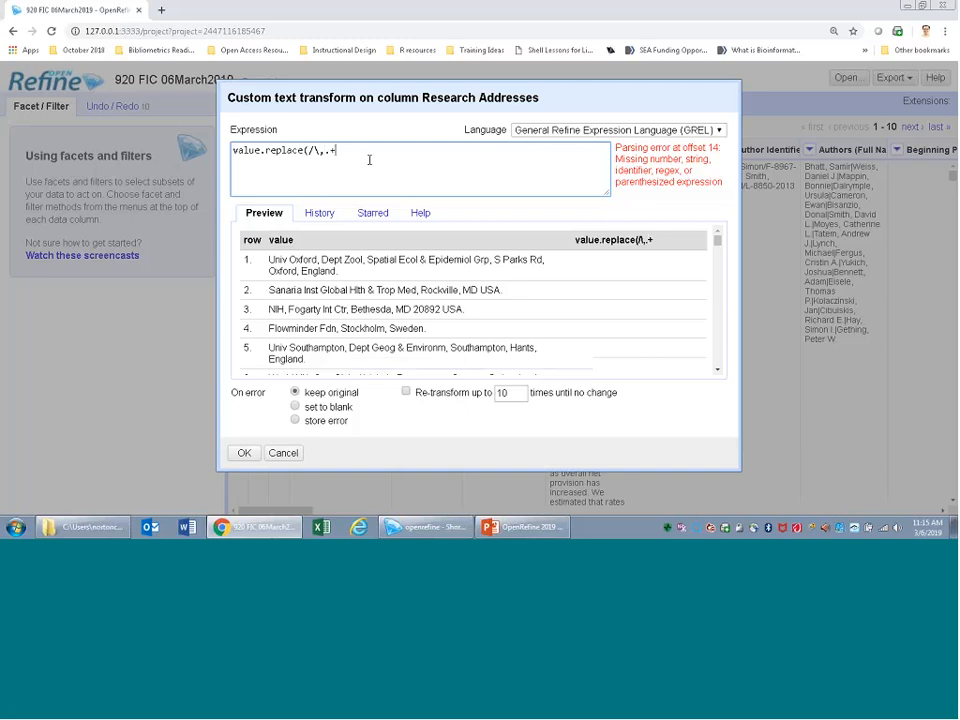
pyautogui.write('/,')
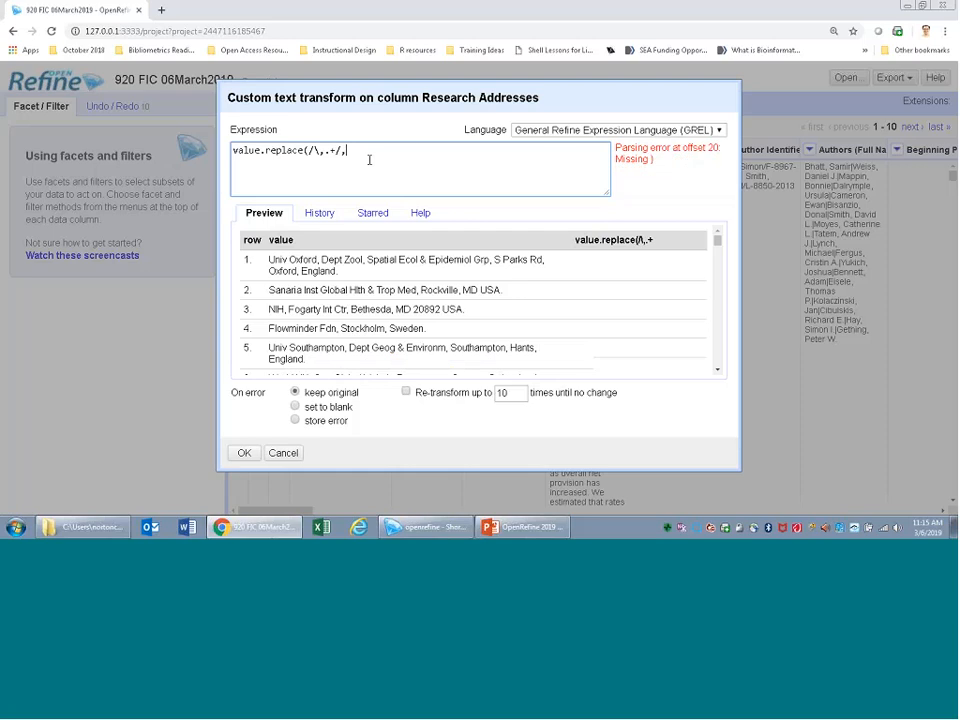
pyautogui.write('"")')
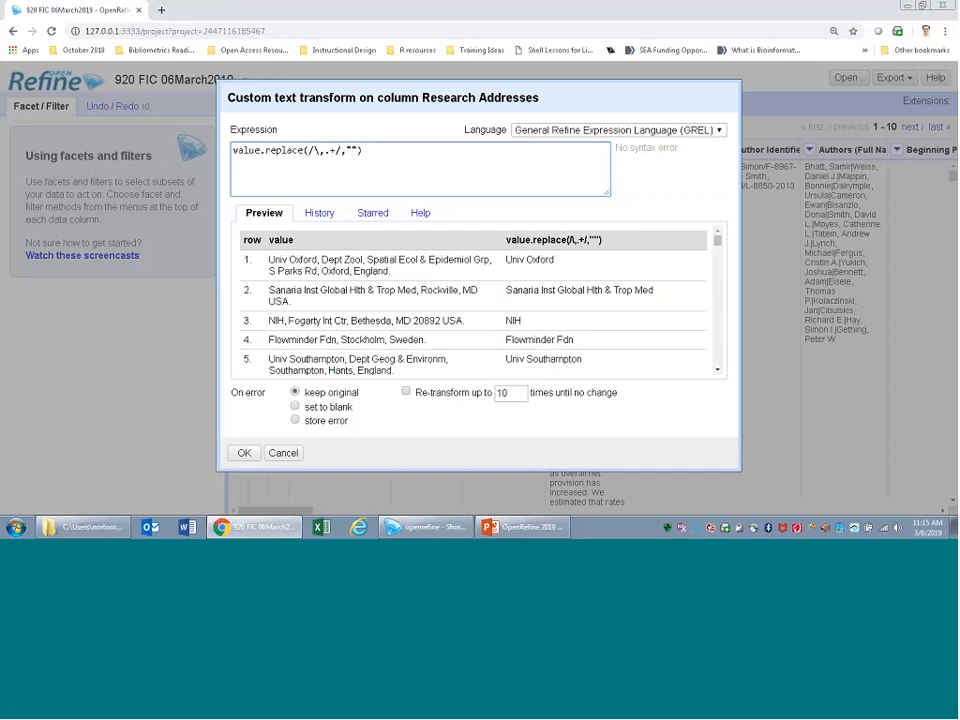
# Compare the original addresses with the shortened institution names in the preview, including the NIH Fogarty row, and apply the transform
pyautogui.click(717, 370)
pyautogui.click(717, 370)
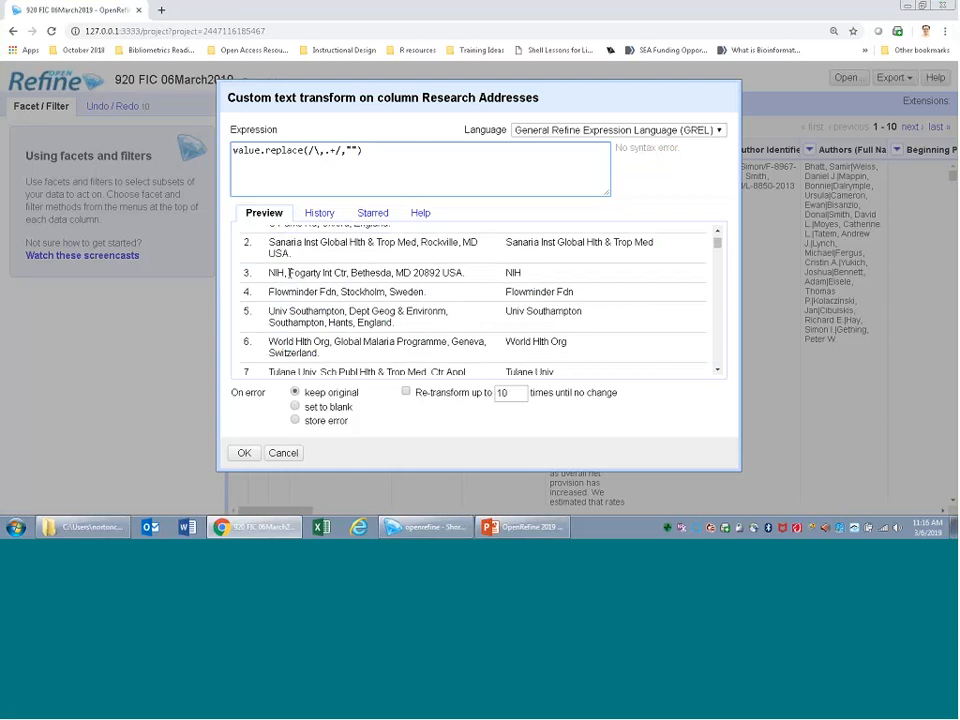
pyautogui.moveTo(288, 272); pyautogui.dragTo(351, 270)
pyautogui.click(351, 270)
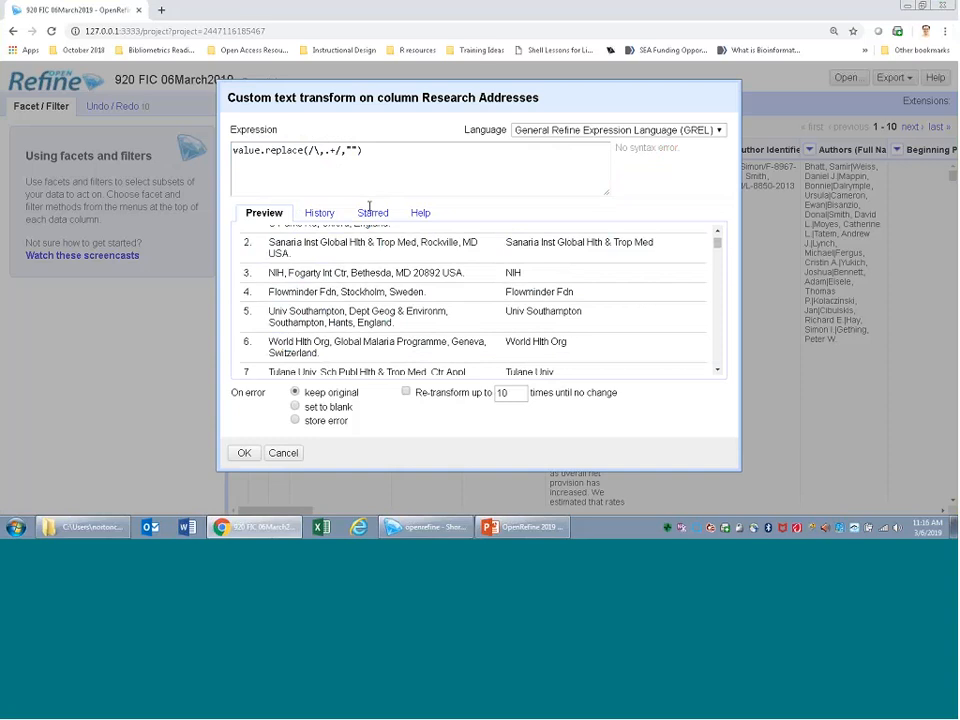
pyautogui.moveTo(272, 272); pyautogui.dragTo(348, 272)
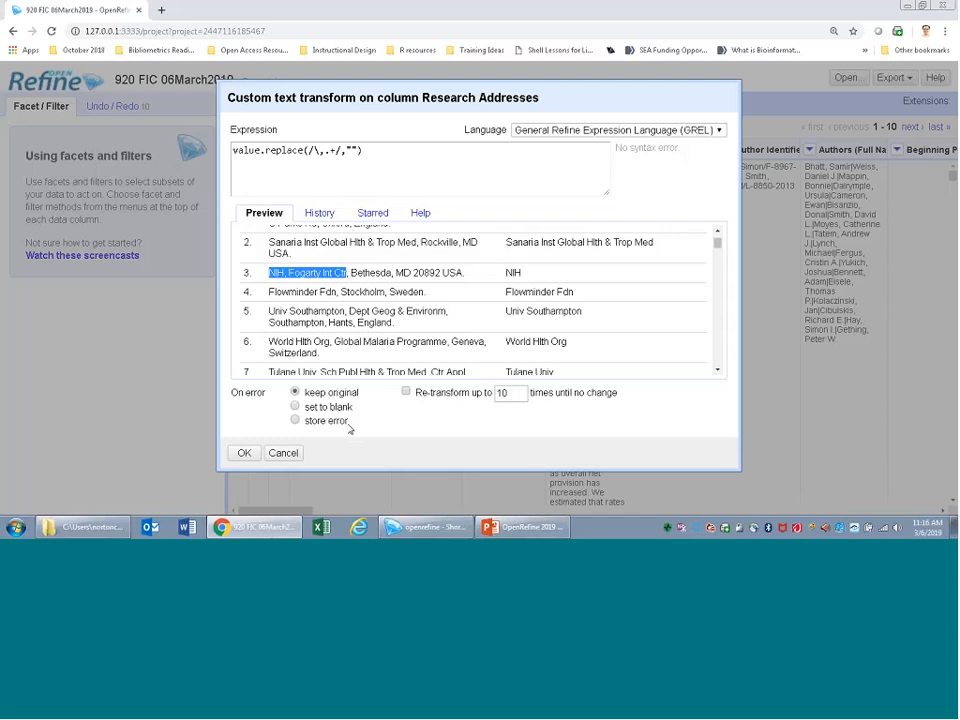
pyautogui.scroll(1, 717, 238)
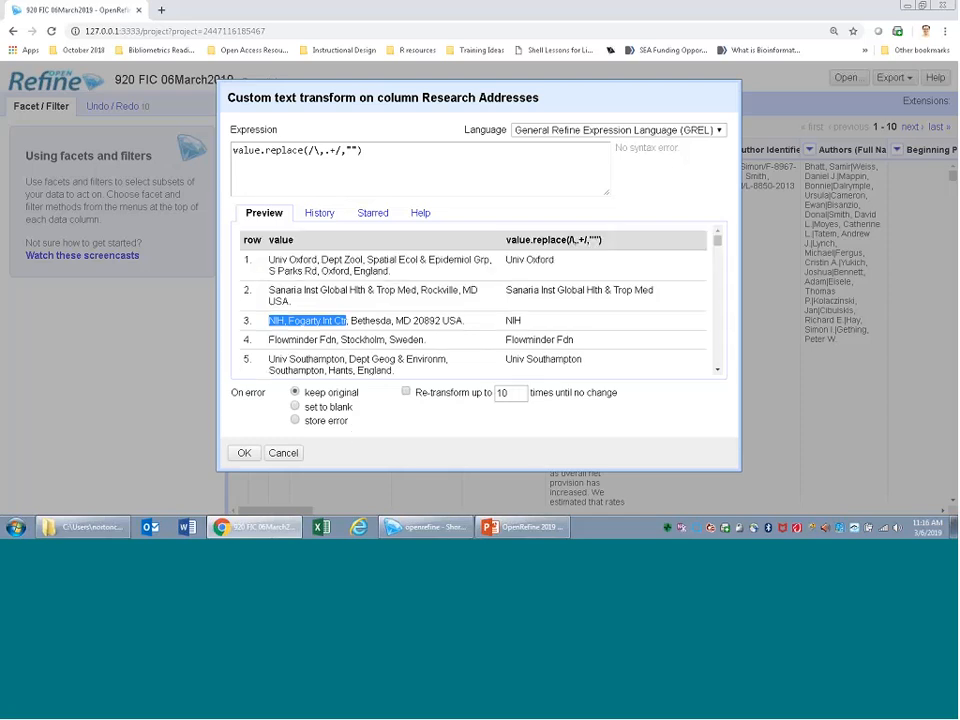
pyautogui.click(574, 290)
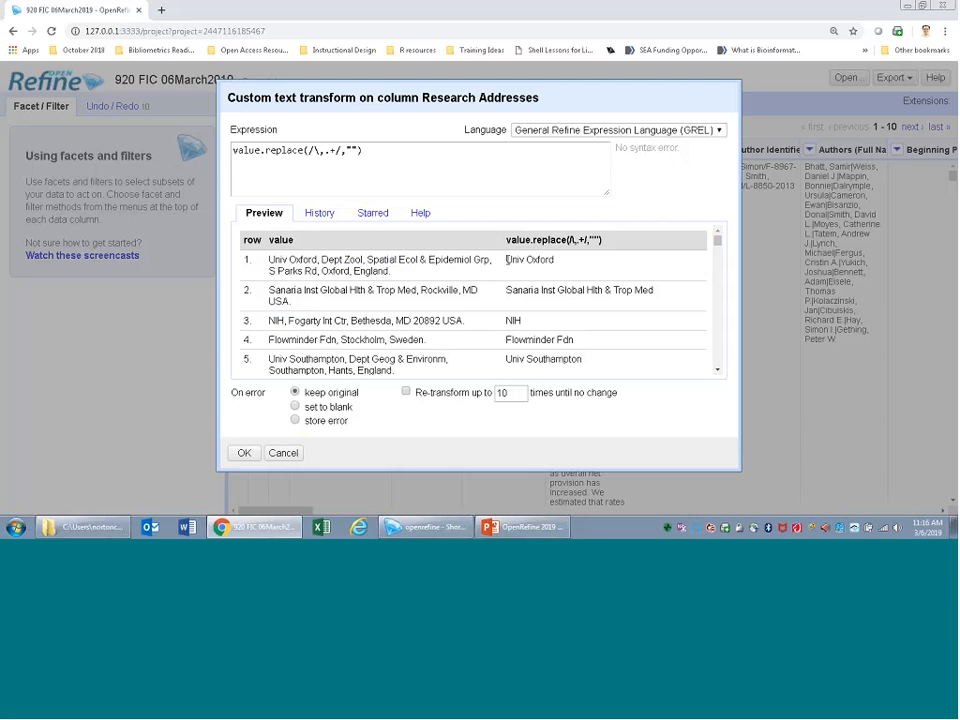
pyautogui.moveTo(507, 259); pyautogui.dragTo(558, 263)
pyautogui.click(245, 455)
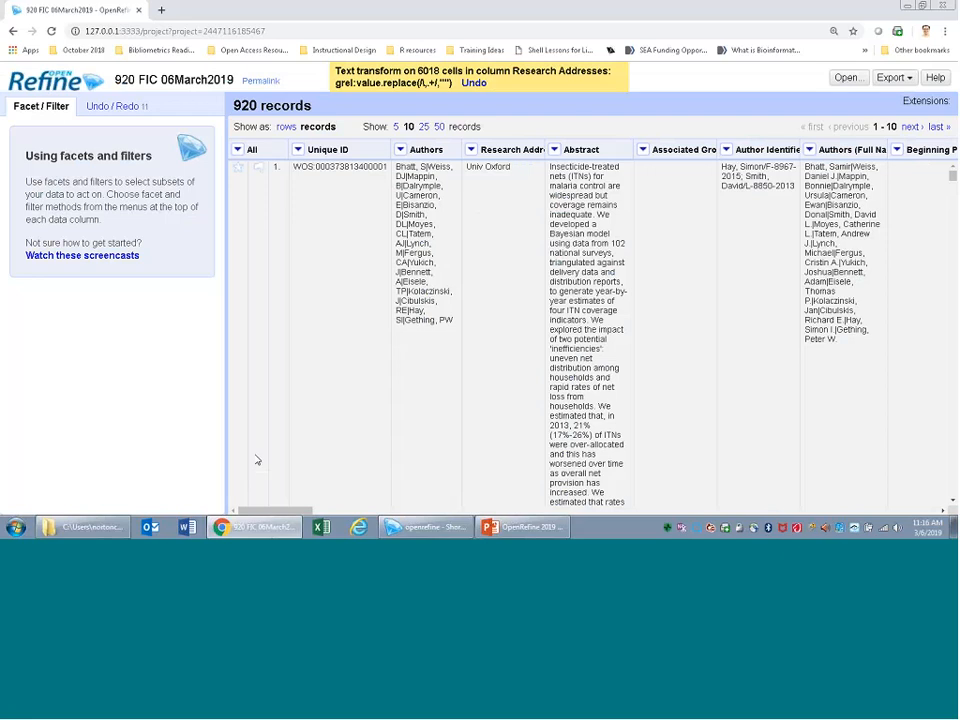
pyautogui.click(470, 150)
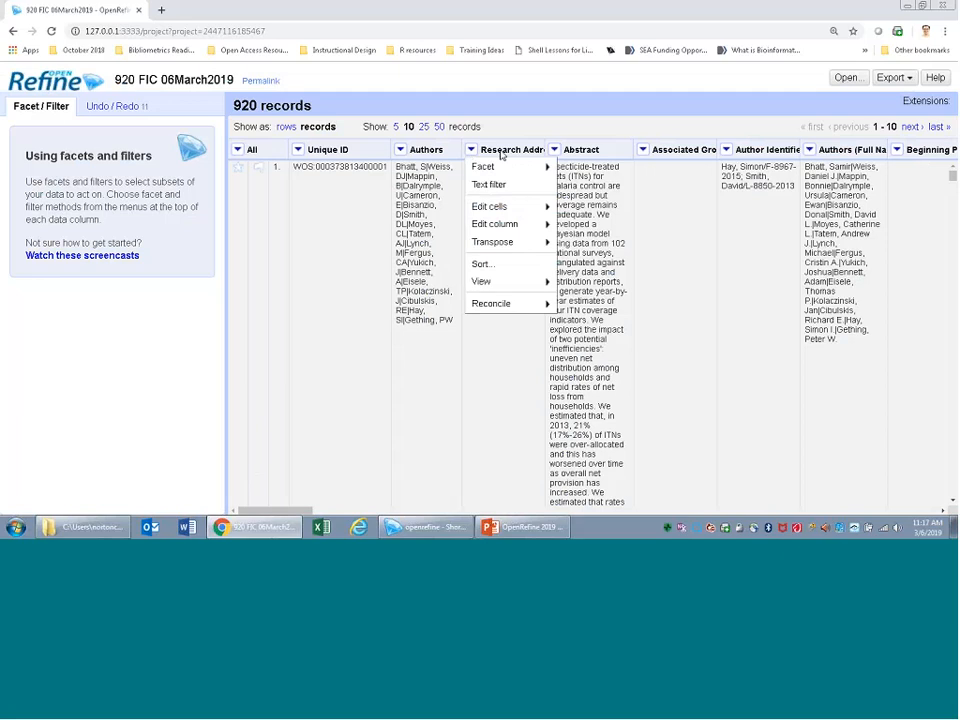
pyautogui.click(480, 153)
pyautogui.click(471, 151)
pyautogui.moveTo(481, 211)
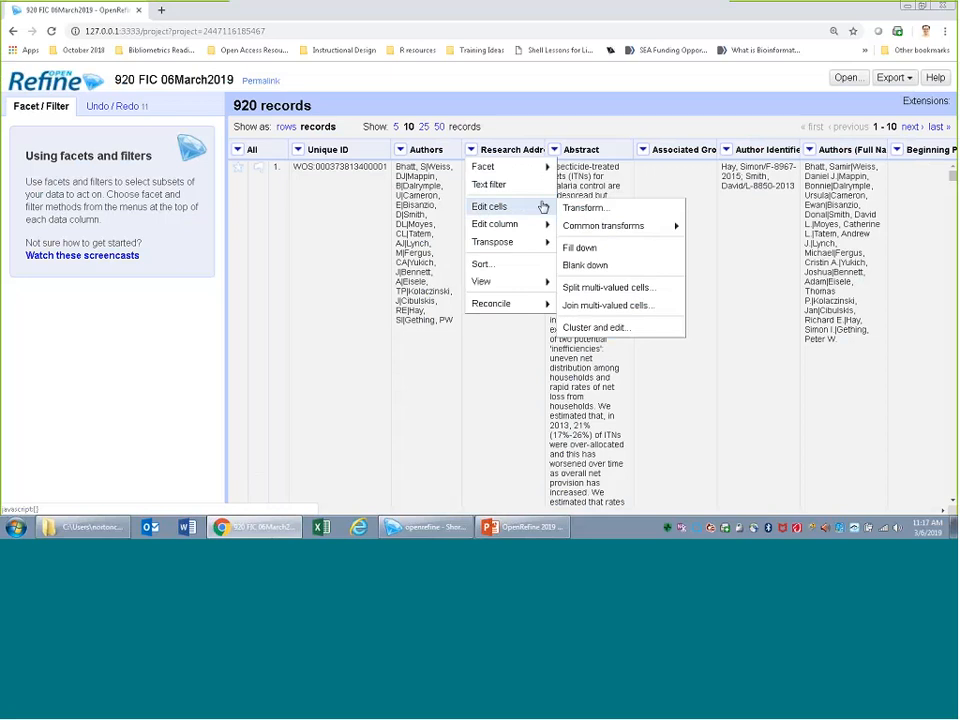
pyautogui.click(600, 328)
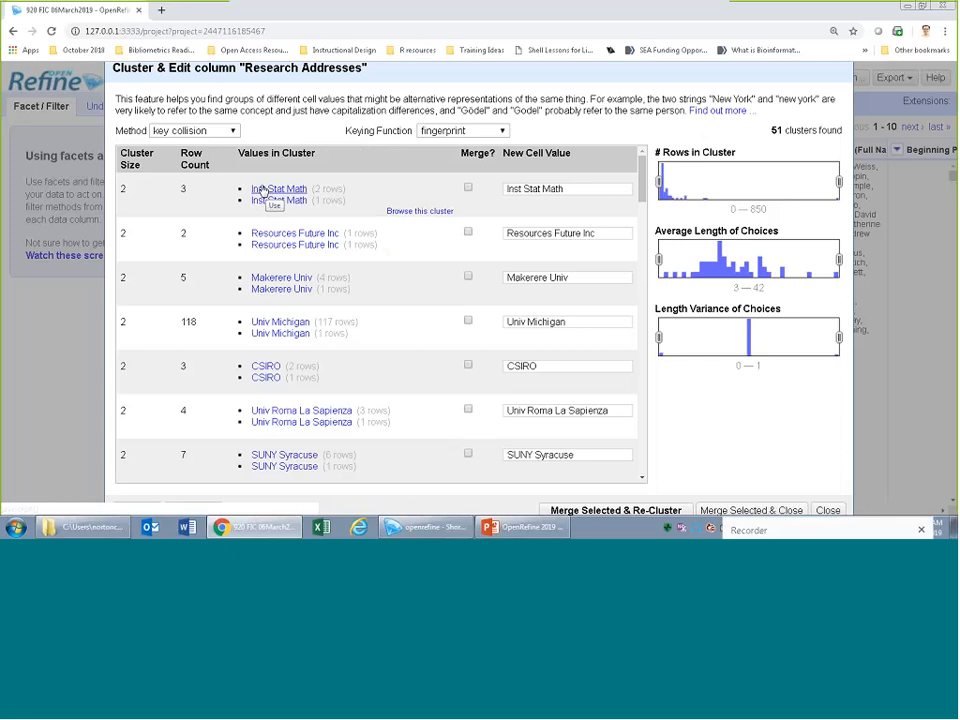
pyautogui.click(468, 189)
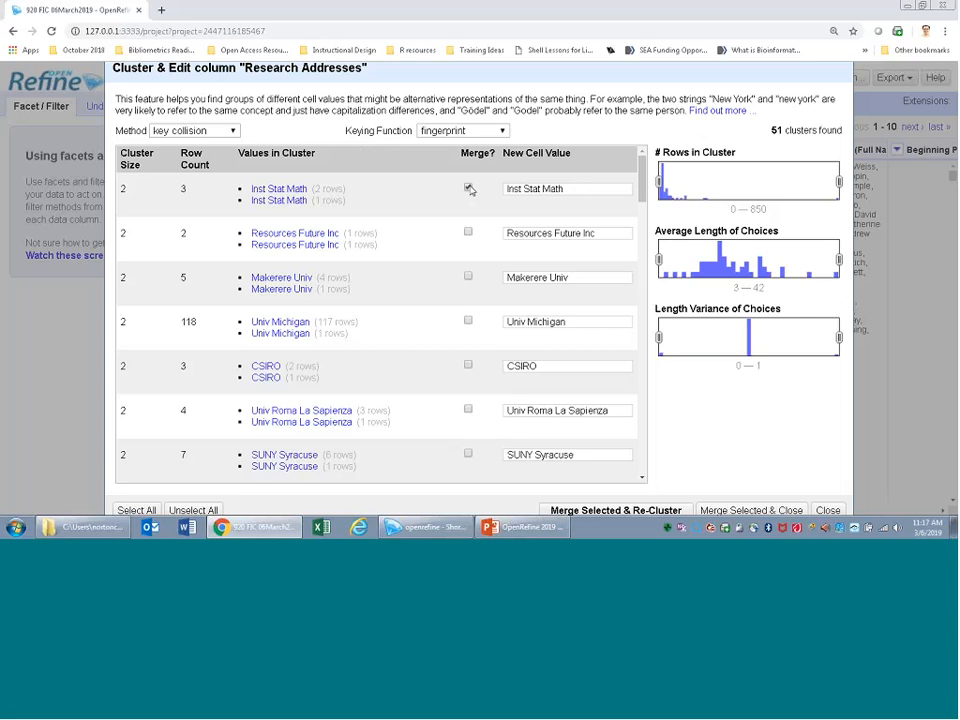
pyautogui.click(468, 188)
pyautogui.click(468, 232)
pyautogui.click(467, 276)
pyautogui.click(467, 321)
pyautogui.click(468, 366)
pyautogui.scroll(-2, 443, 358)
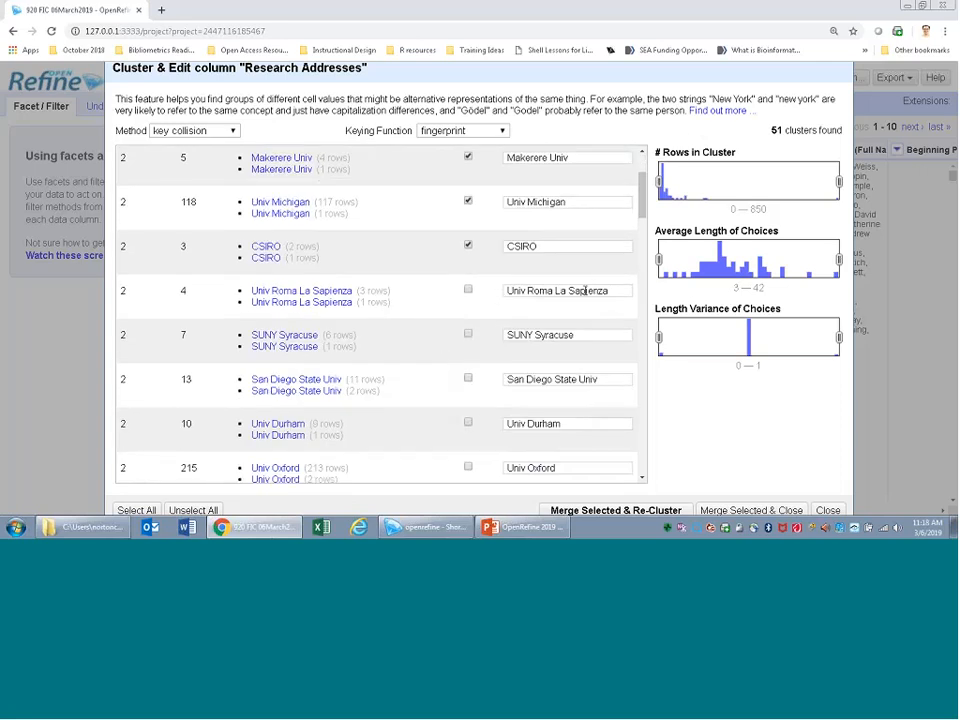
pyautogui.click(469, 289)
pyautogui.click(469, 335)
pyautogui.scroll(3, 471, 340)
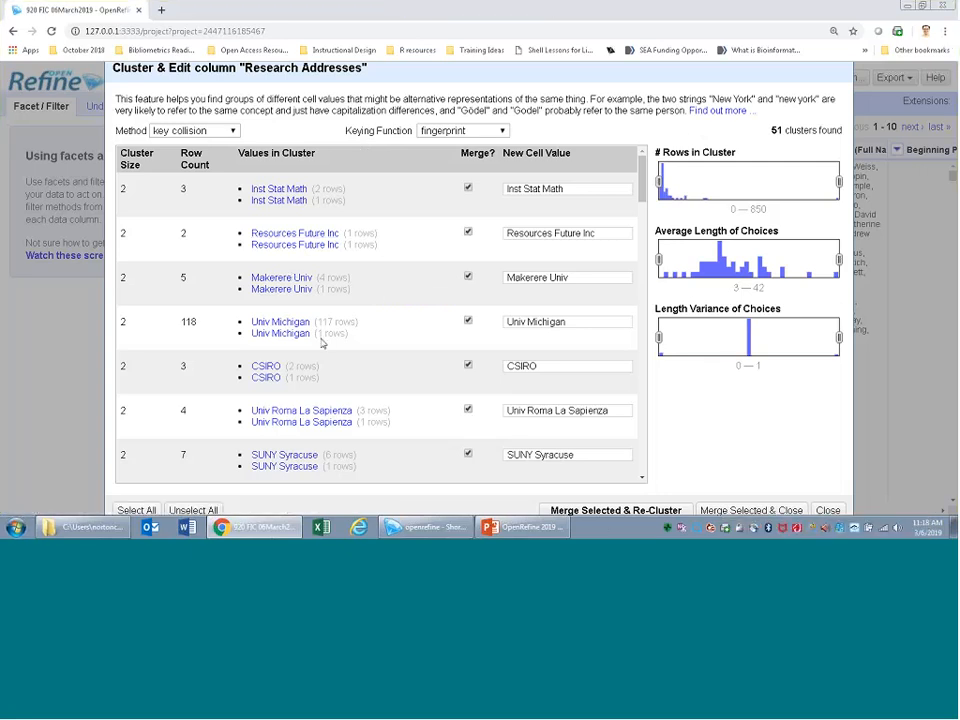
pyautogui.click(828, 510)
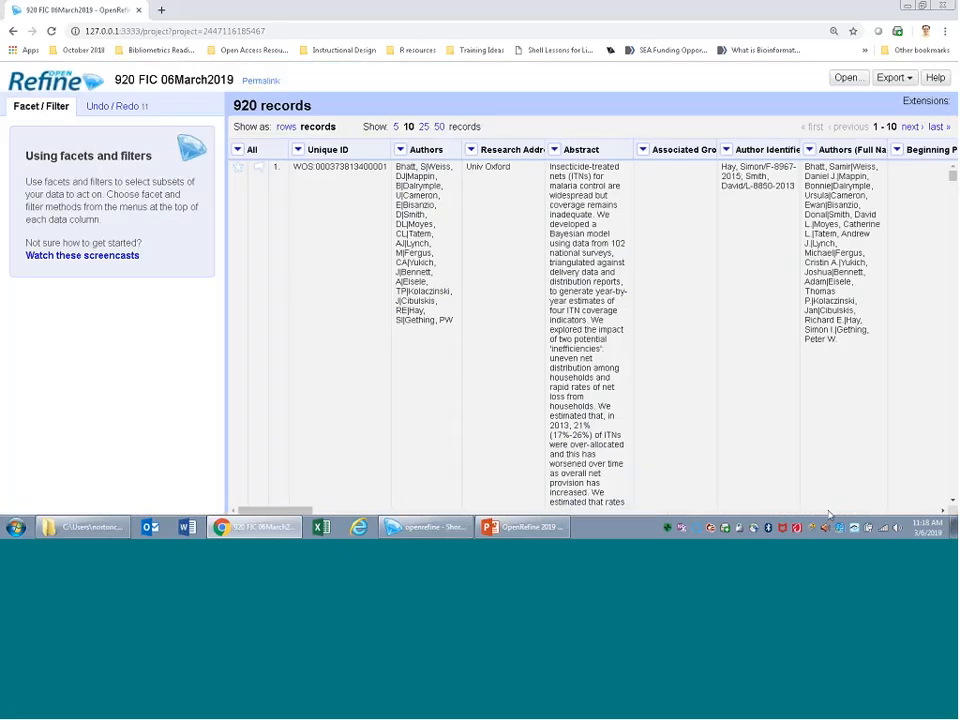
# Trim leading and trailing whitespace from all Research Addresses values with the common transform
pyautogui.click(471, 150)
pyautogui.moveTo(478, 209)
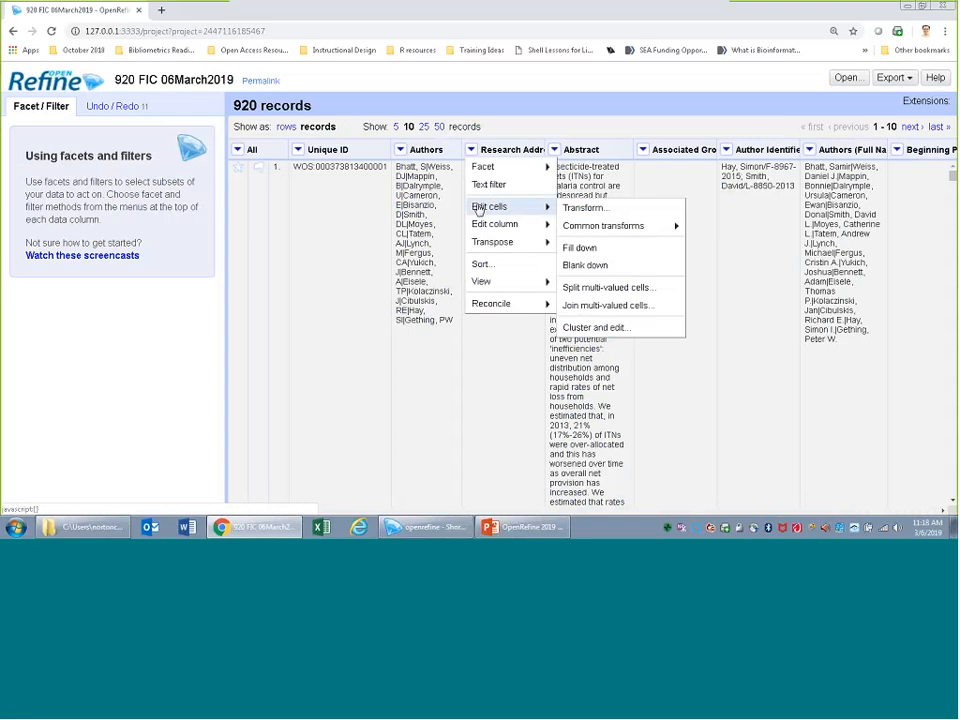
pyautogui.moveTo(600, 227)
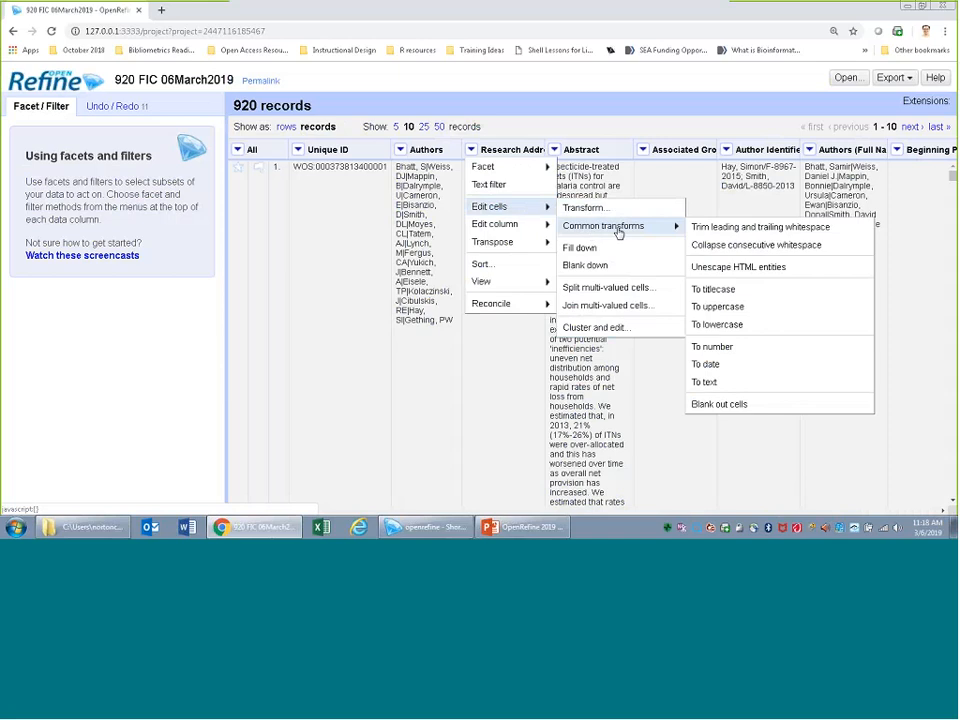
pyautogui.click(730, 234)
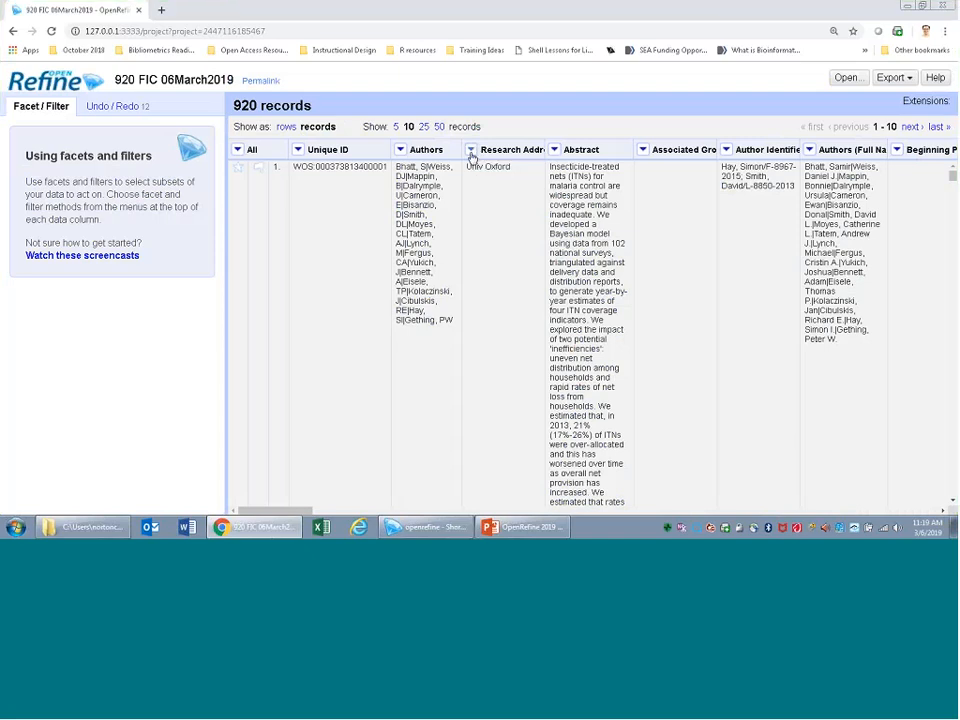
# Cluster the Research Addresses column and mark the Boston Childrens Hosp, London Sch Hyg & Trop Med and Broad Inst MIT & Harvard clusters for merging
pyautogui.click(471, 151)
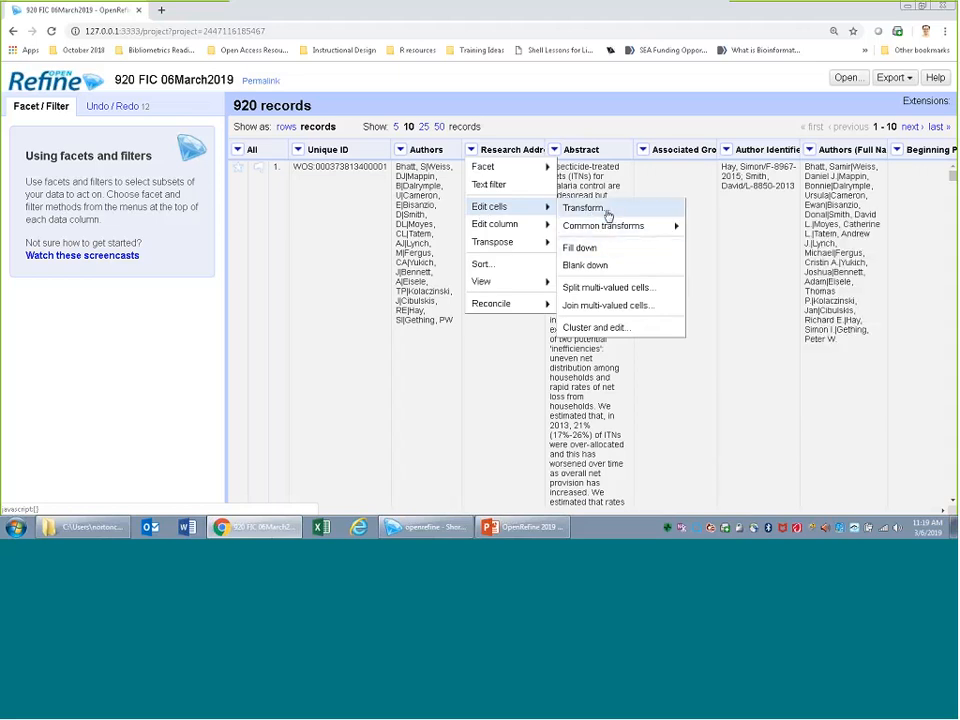
pyautogui.click(610, 327)
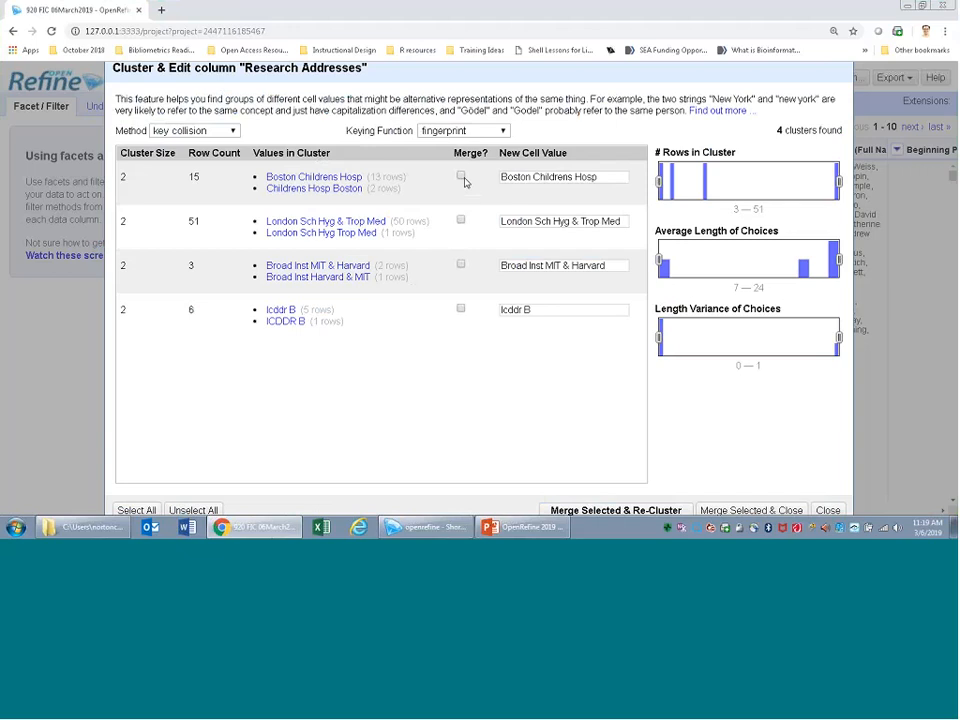
pyautogui.click(462, 177)
pyautogui.click(506, 177)
pyautogui.click(461, 220)
pyautogui.moveTo(310, 289)
pyautogui.click(461, 264)
# Choose ICDDR B as the new value for the Icddr B cluster, then merge all selected clusters and re-cluster
pyautogui.moveTo(324, 329)
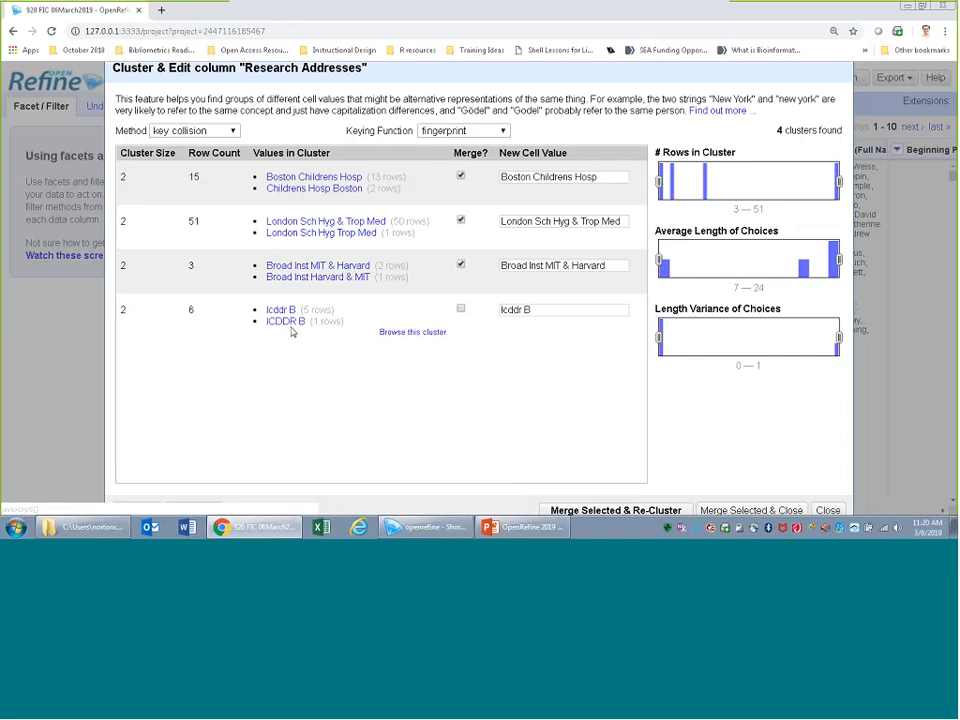
pyautogui.click(292, 325)
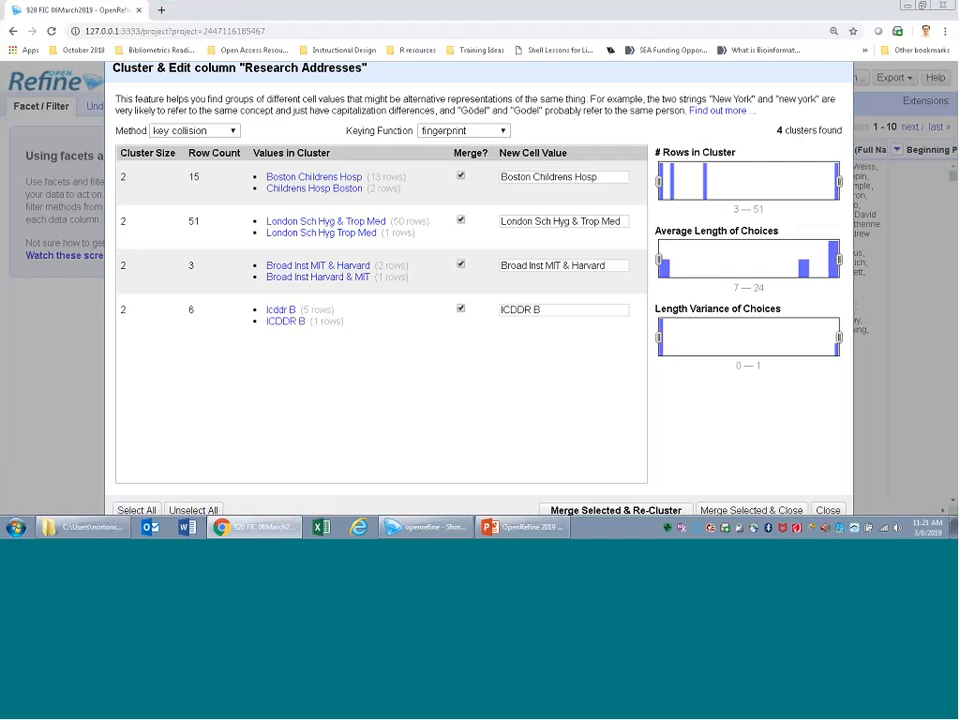
pyautogui.click(594, 511)
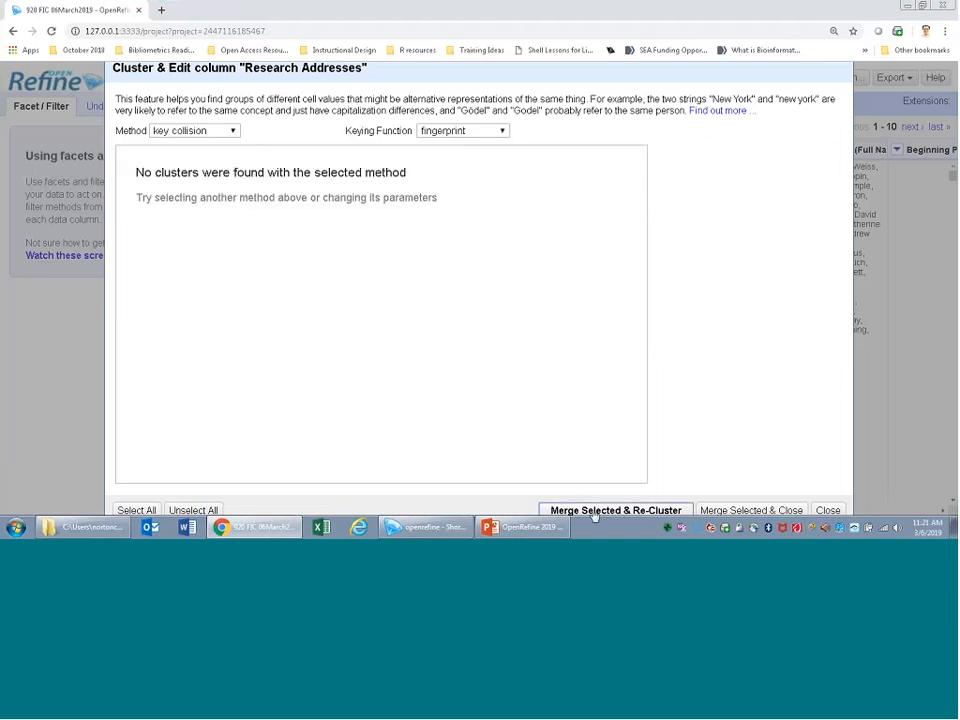
# Check the Research Addresses clusters found with the nearest neighbor method and close the clustering without merging any
pyautogui.click(222, 131)
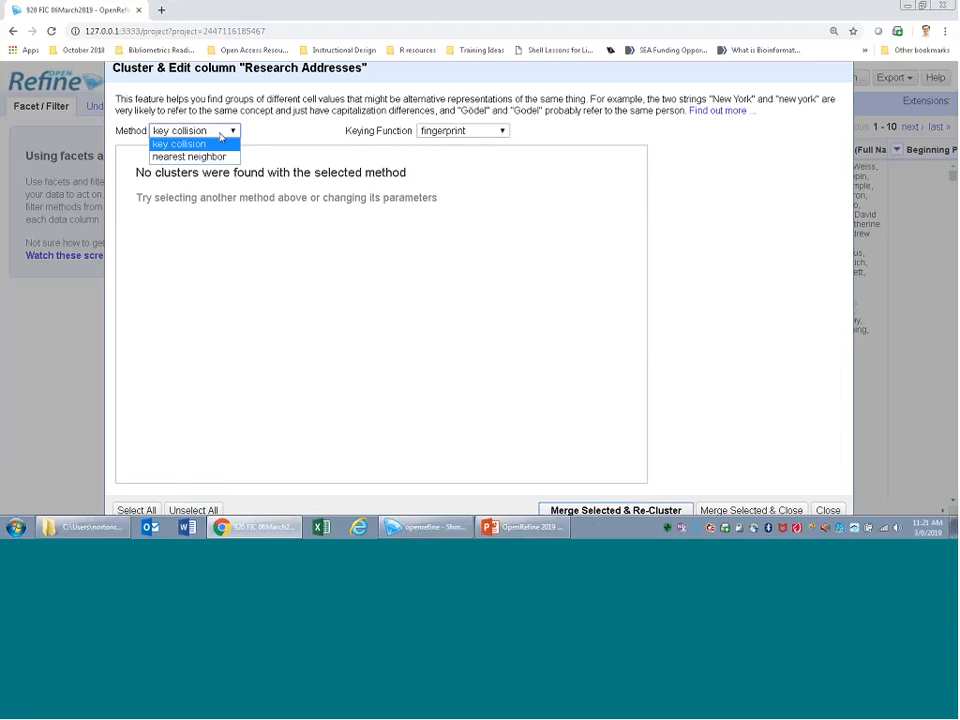
pyautogui.click(215, 157)
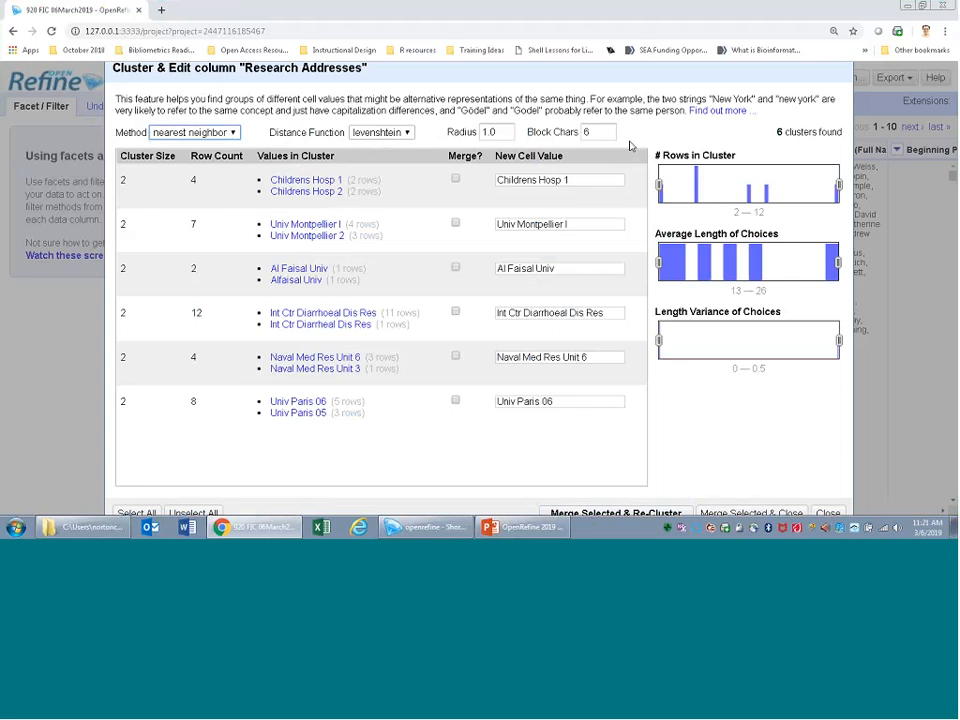
pyautogui.click(829, 513)
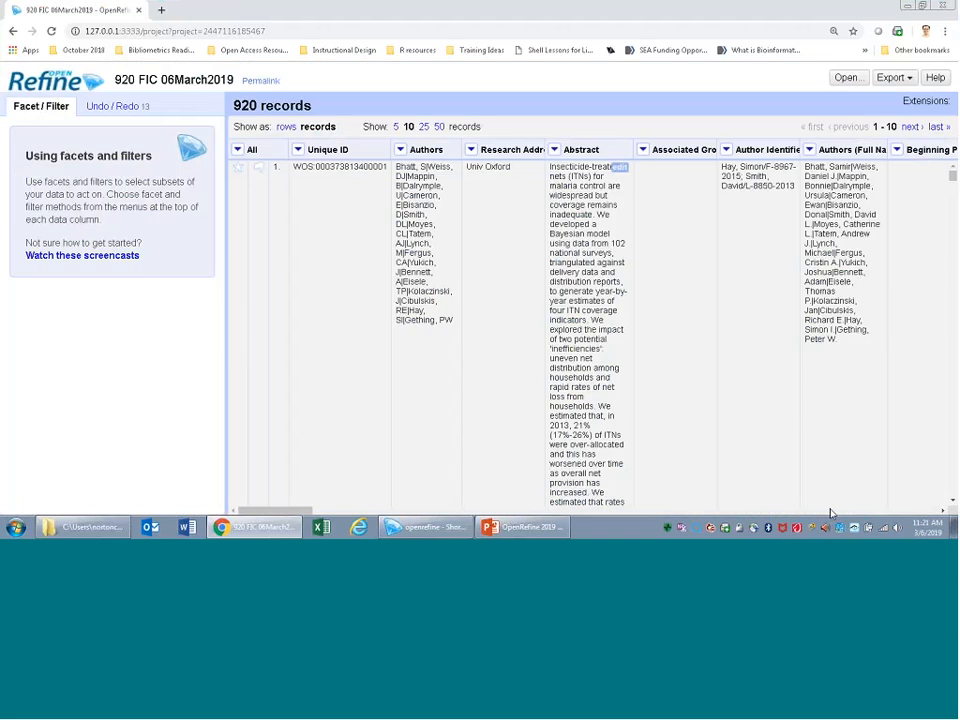
# Create a text facet on Research Addresses, browse the institution names in an enlarged list, and remove the facet
pyautogui.click(471, 152)
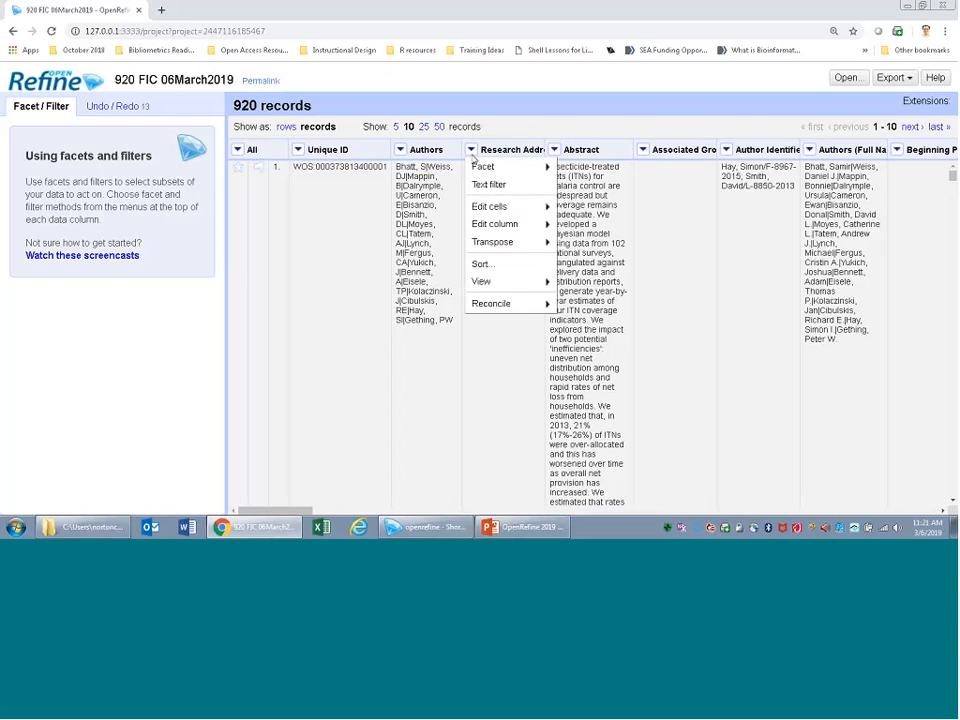
pyautogui.moveTo(480, 166)
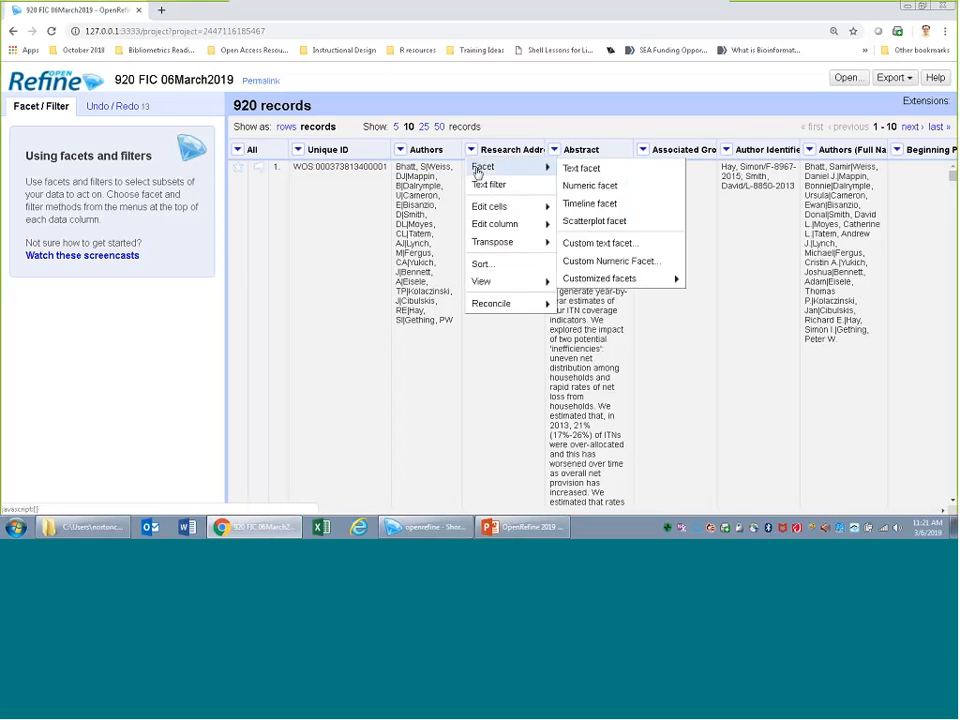
pyautogui.click(585, 169)
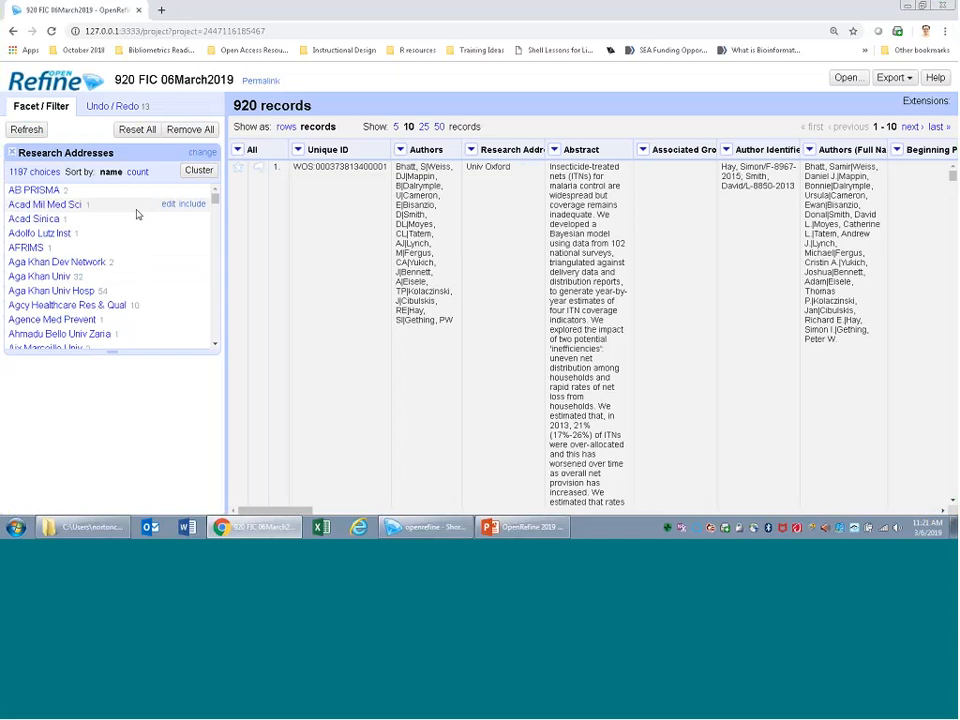
pyautogui.scroll(-2, 116, 224)
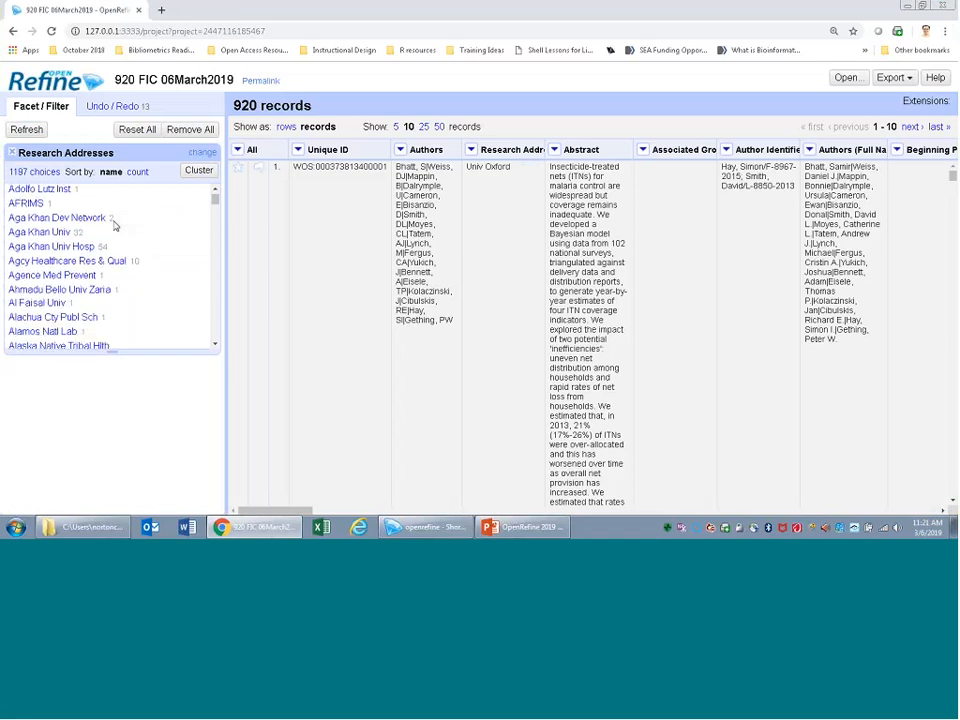
pyautogui.scroll(-2, 116, 234)
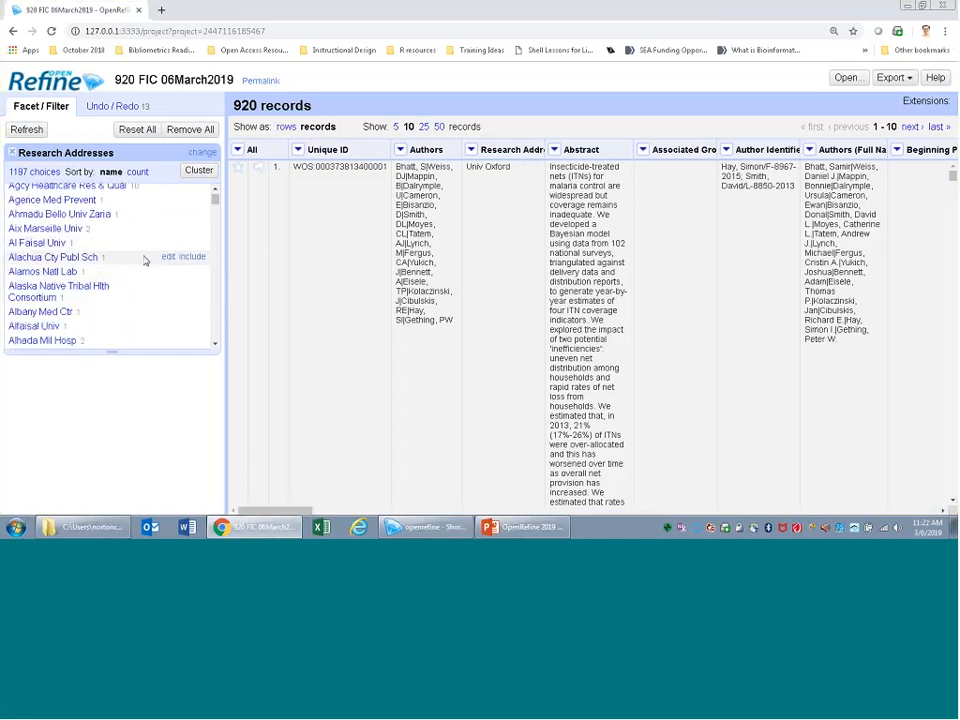
pyautogui.scroll(4, 144, 257)
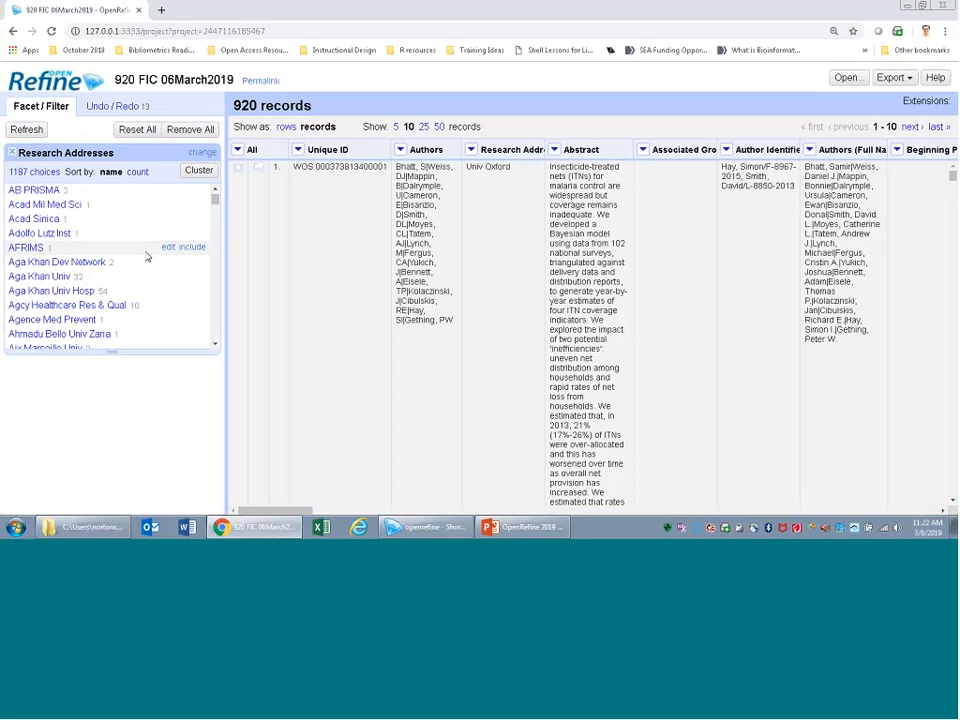
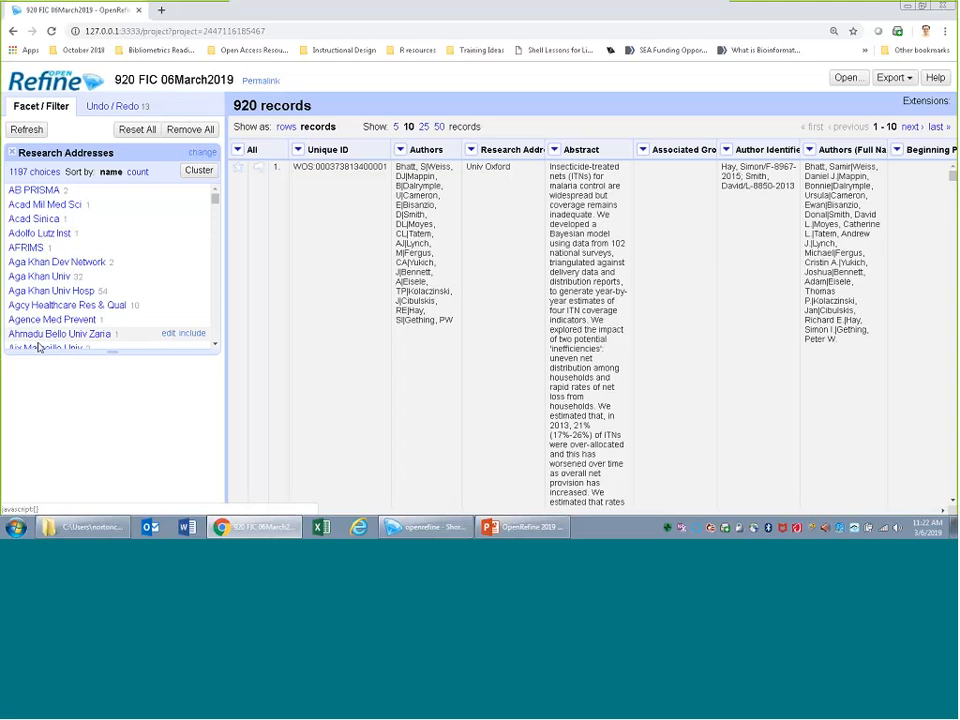
pyautogui.moveTo(113, 354); pyautogui.dragTo(109, 446)
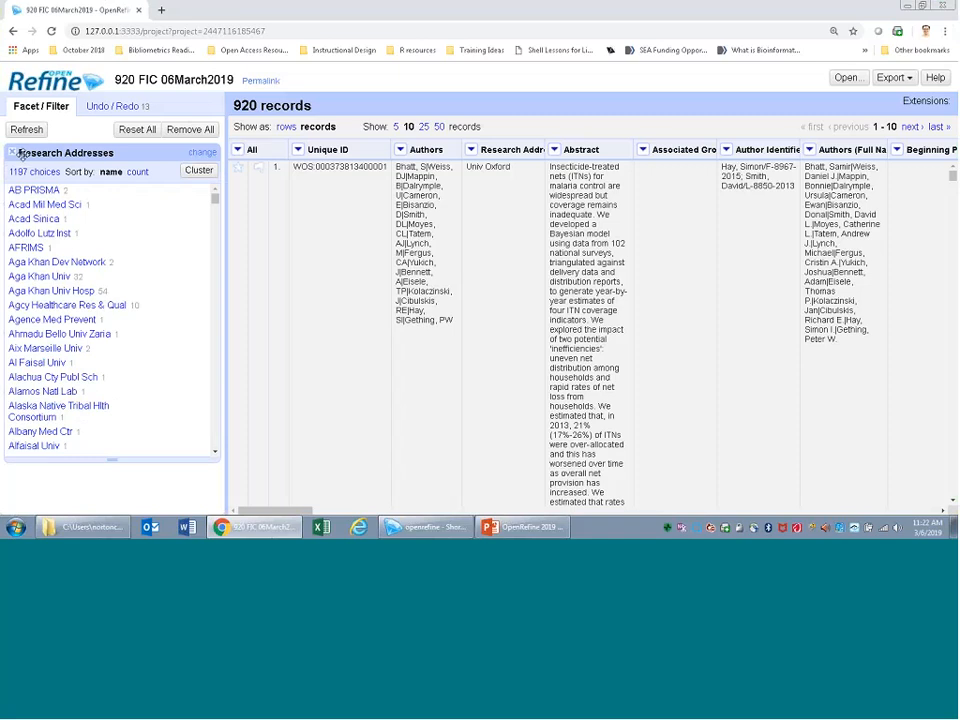
pyautogui.click(13, 153)
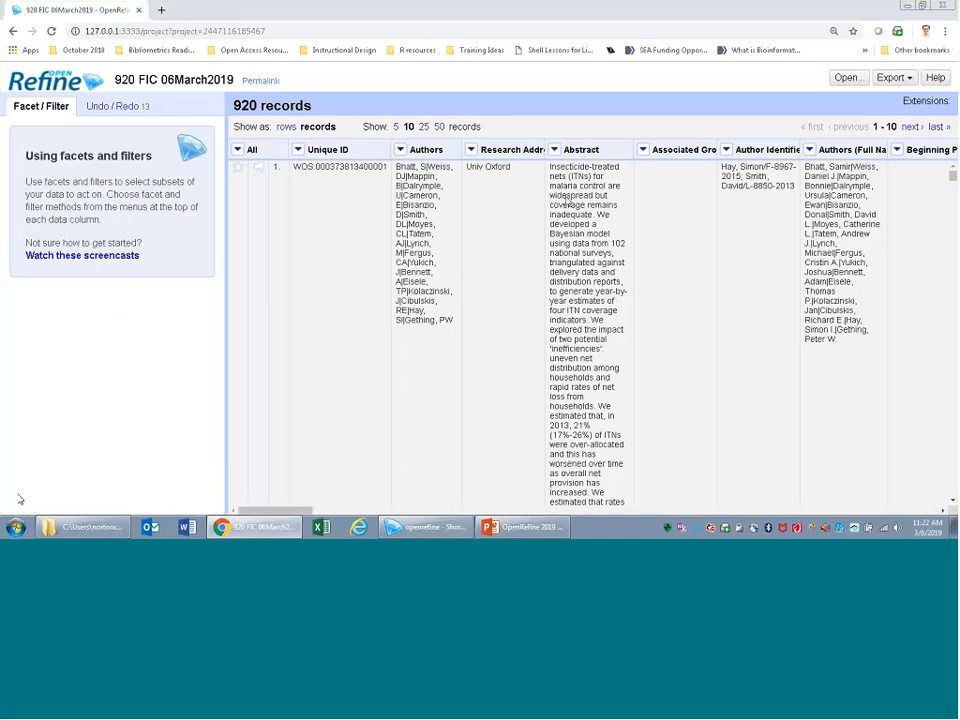
# Join the multi-valued cells in the Research Addresses column using "|" as the separator
pyautogui.click(472, 155)
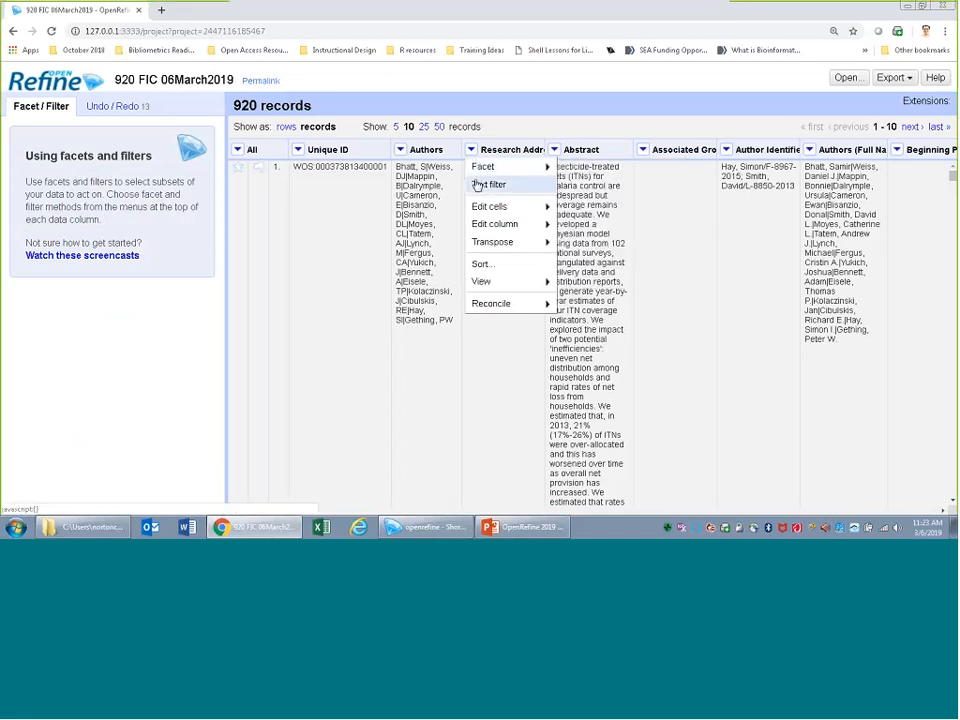
pyautogui.moveTo(481, 213)
pyautogui.moveTo(487, 235)
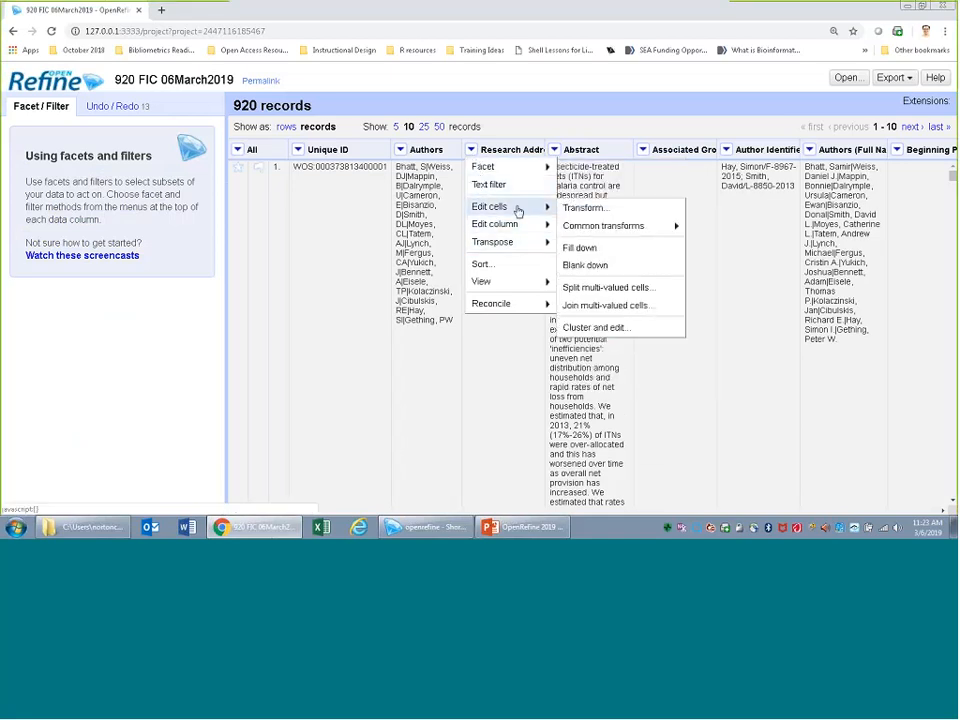
pyautogui.click(603, 307)
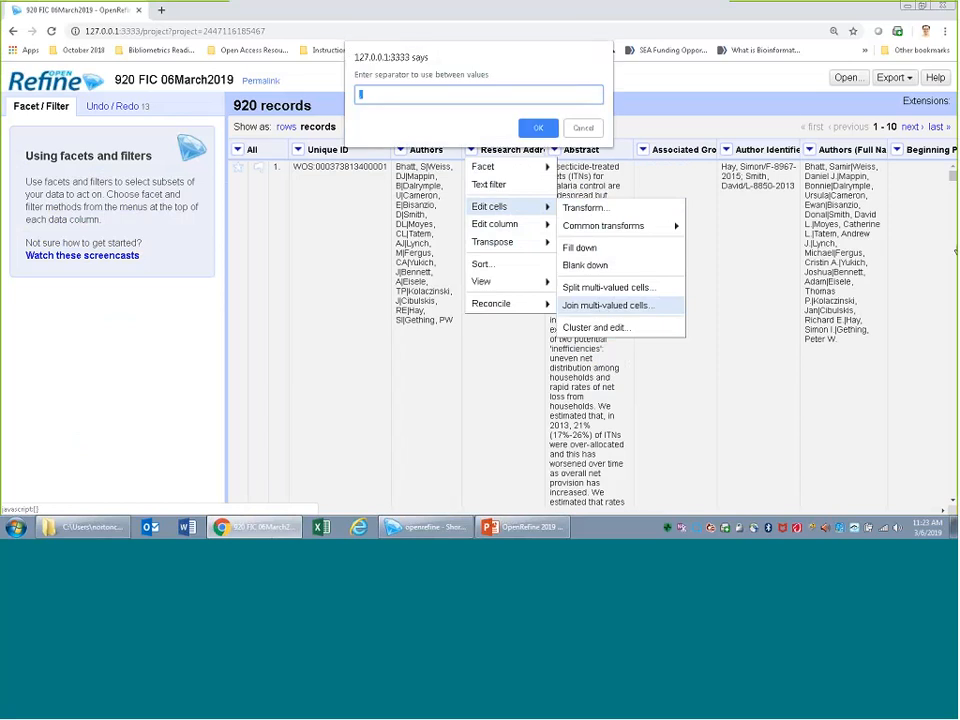
pyautogui.write('|')
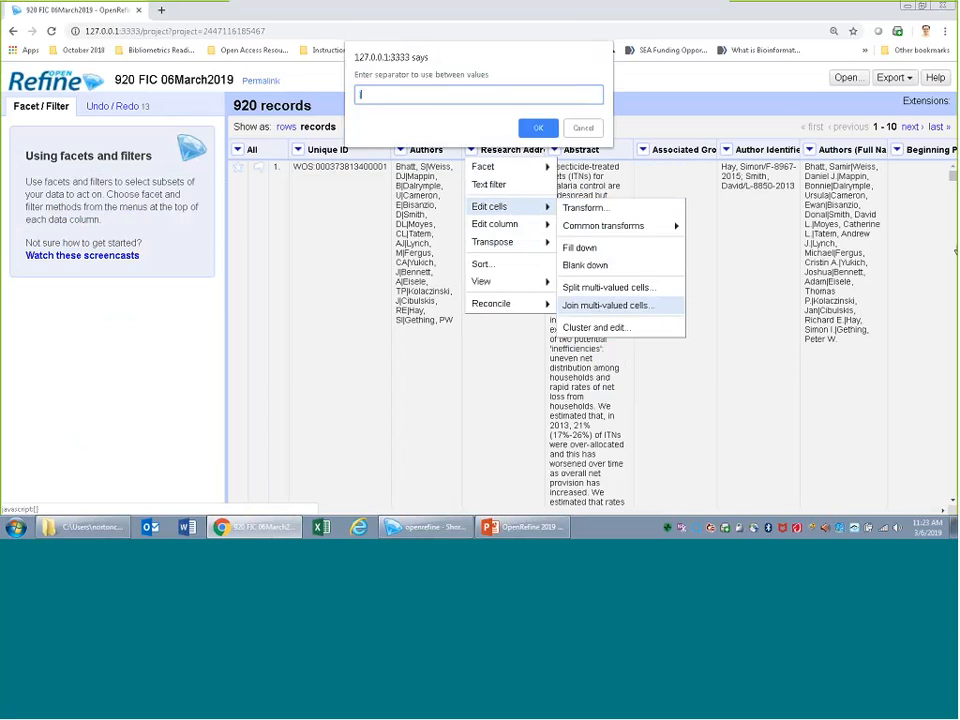
pyautogui.click(541, 128)
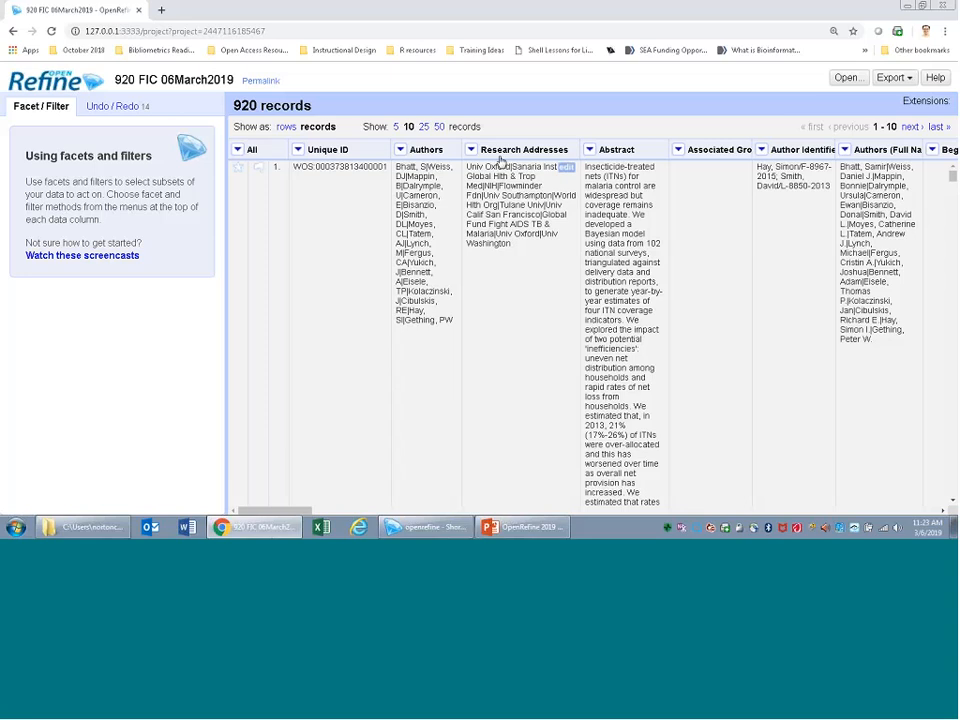
# Rename the Research Addresses column to "Institution Names"
pyautogui.click(471, 150)
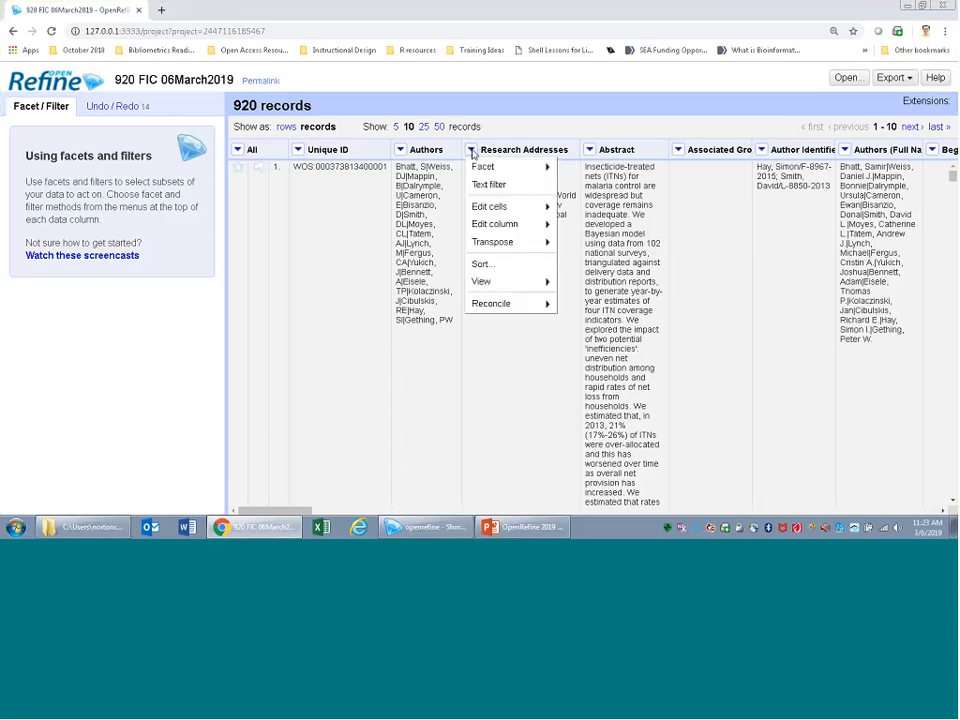
pyautogui.moveTo(489, 224)
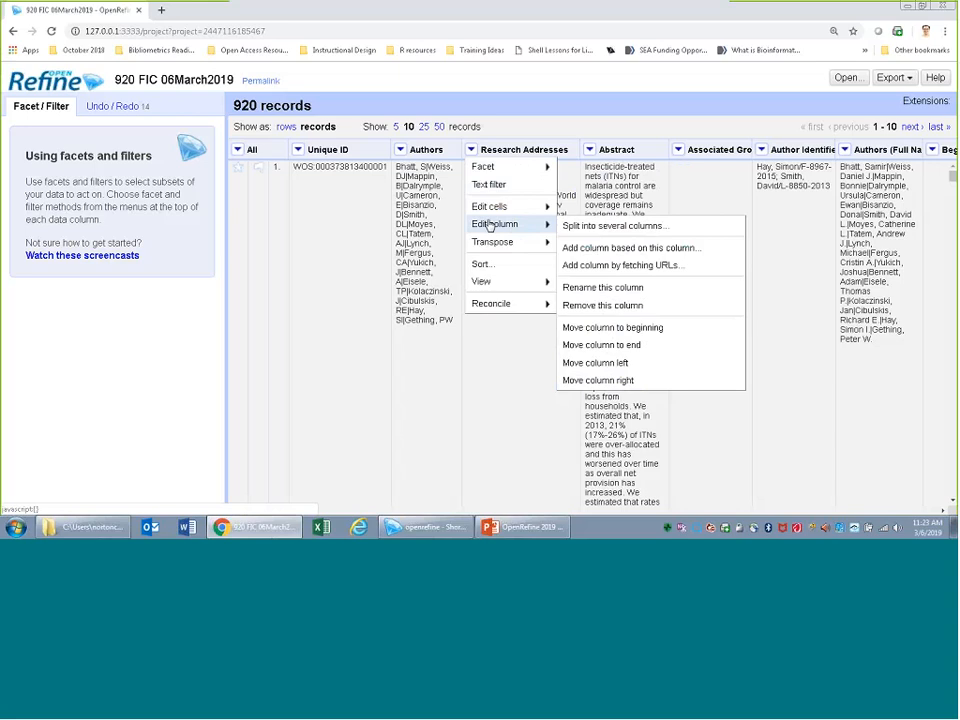
pyautogui.click(602, 288)
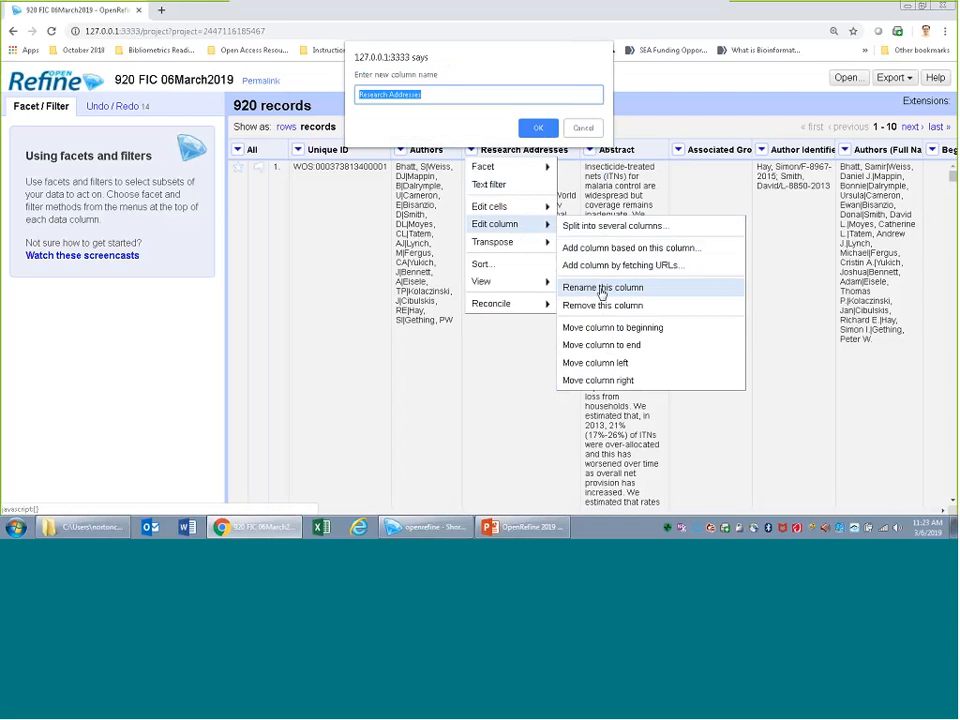
pyautogui.write('Institution Names')
pyautogui.click(537, 127)
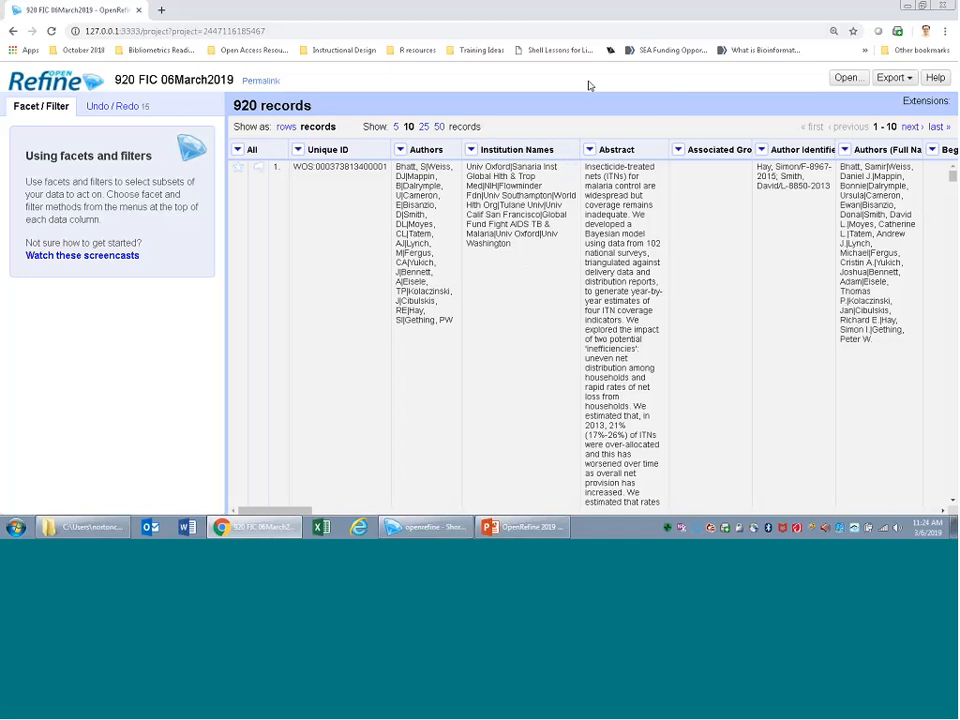
# Extract the project's complete operation history as JSON and copy all of the code
pyautogui.click(109, 110)
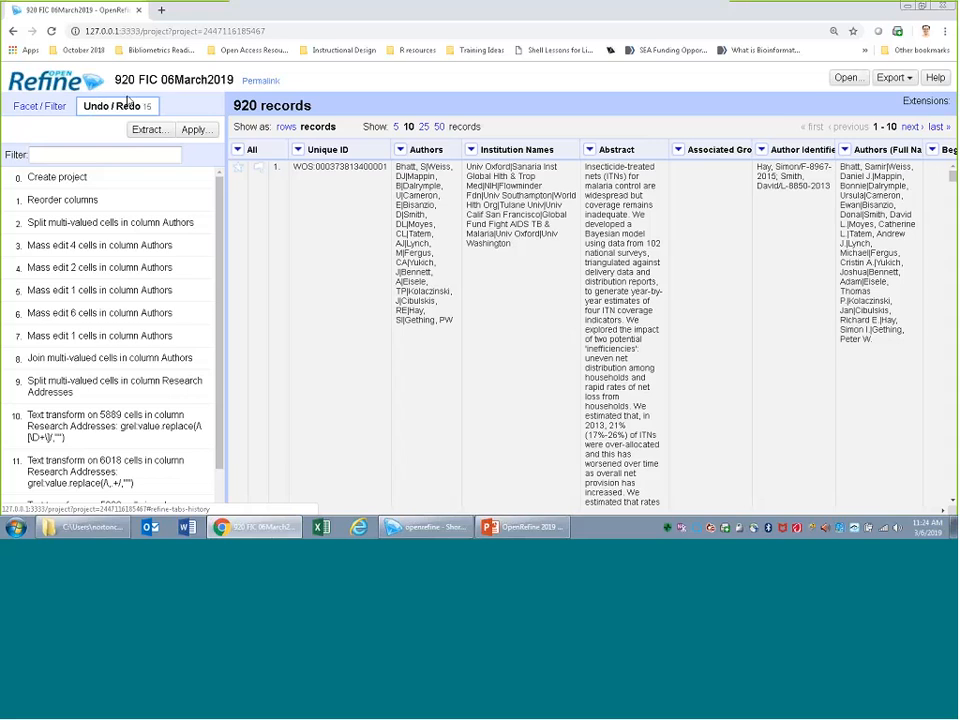
pyautogui.click(148, 130)
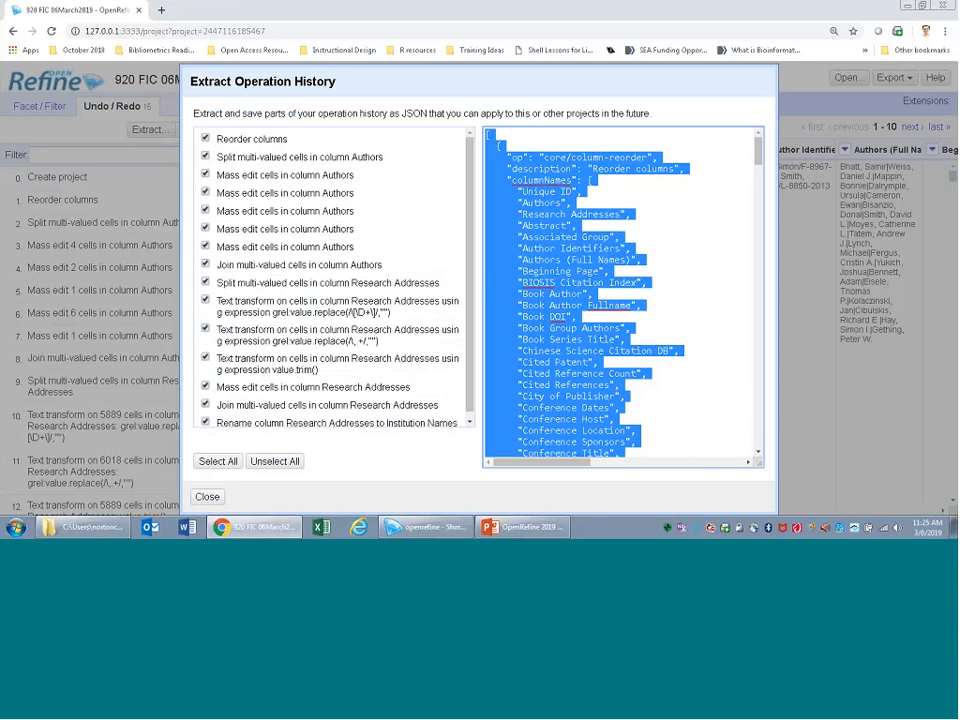
pyautogui.rightClick(540, 168)
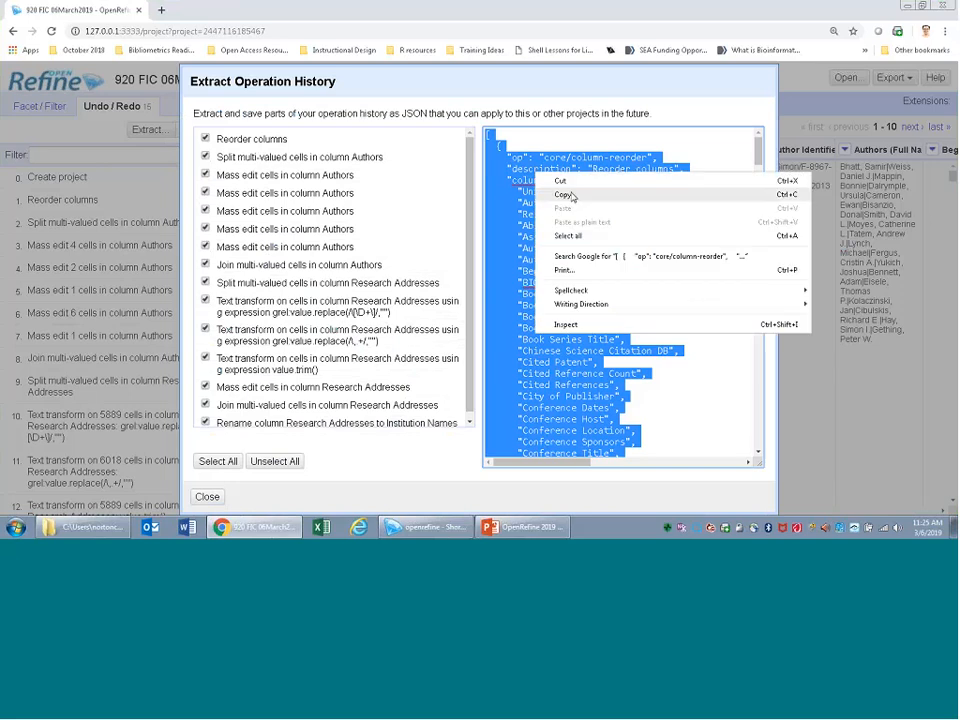
pyautogui.click(553, 193)
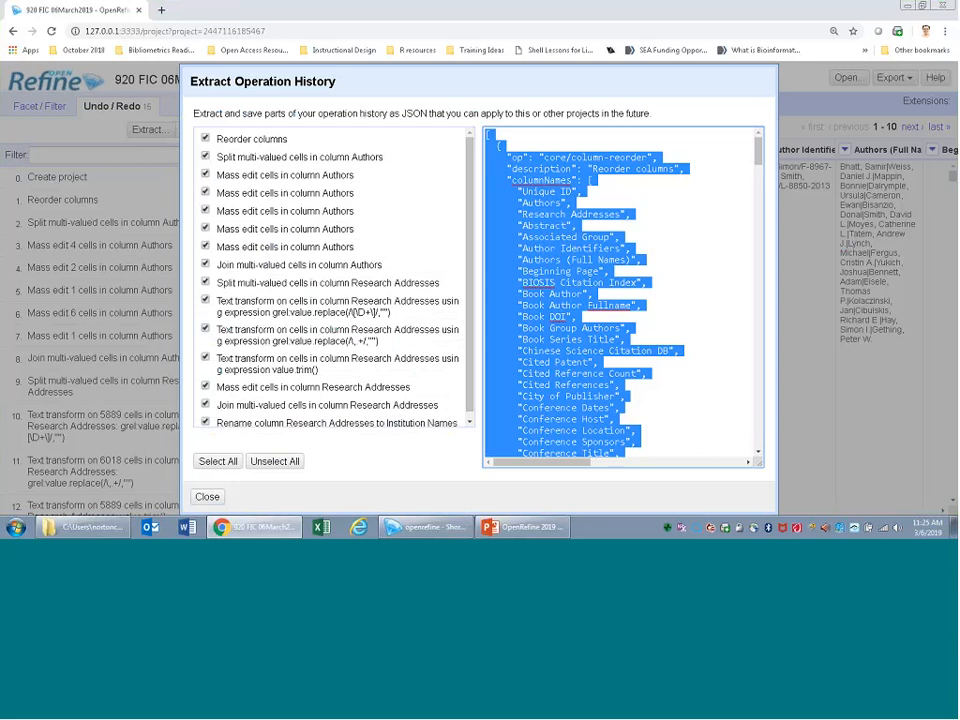
# Paste the copied operation history JSON into a new Notepad++ document and return to OpenRefine
pyautogui.click(15, 527)
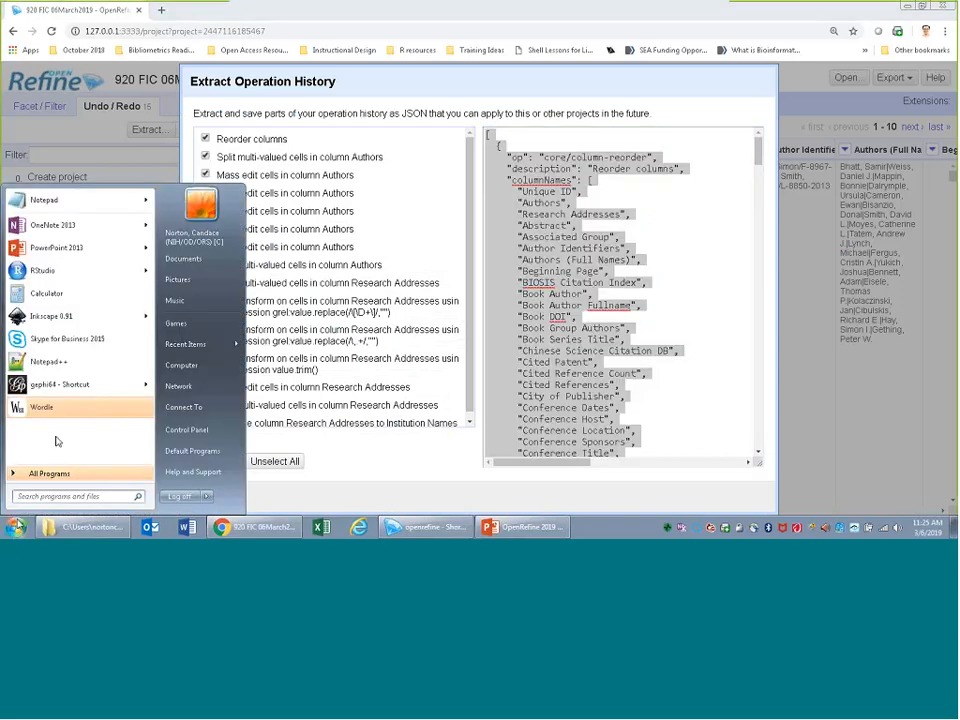
pyautogui.click(48, 362)
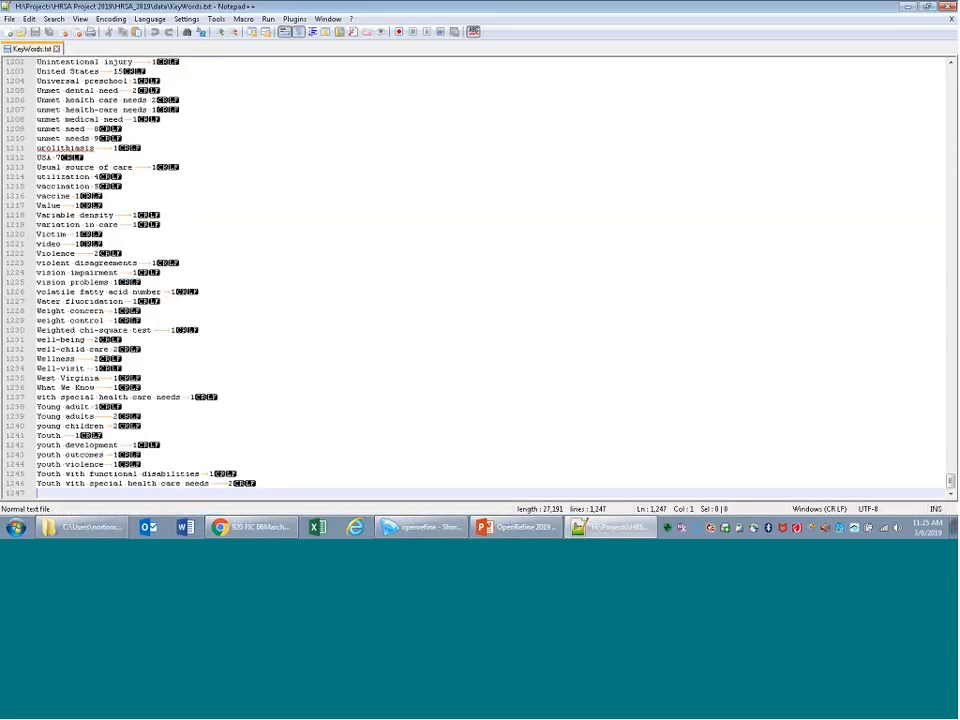
pyautogui.click(9, 31)
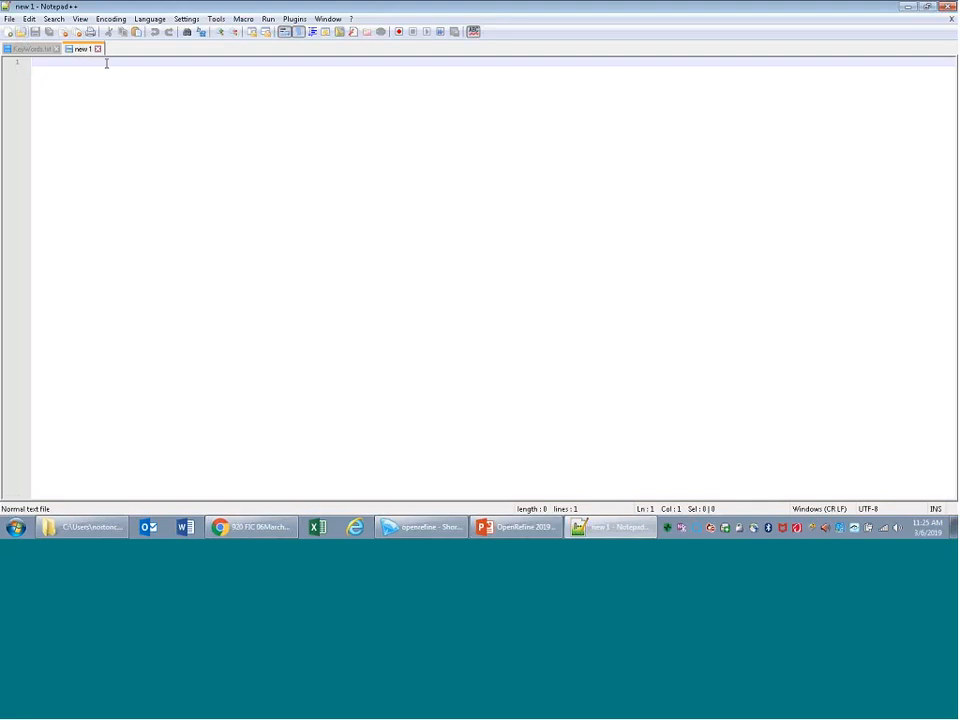
pyautogui.rightClick(43, 66)
pyautogui.click(68, 99)
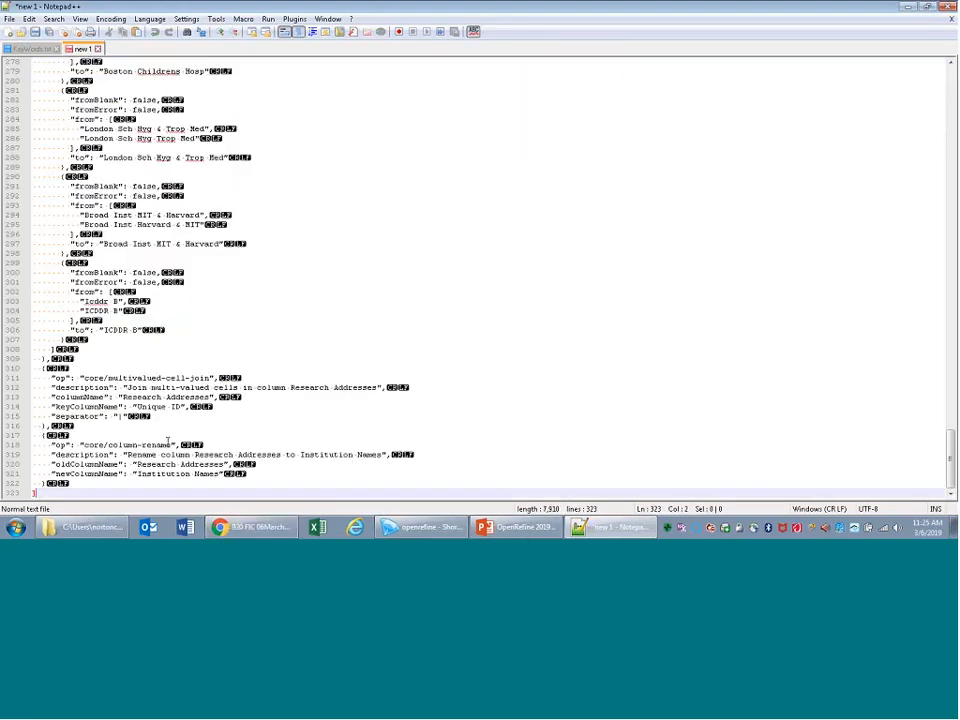
pyautogui.hotkey('alt', 'Tab')
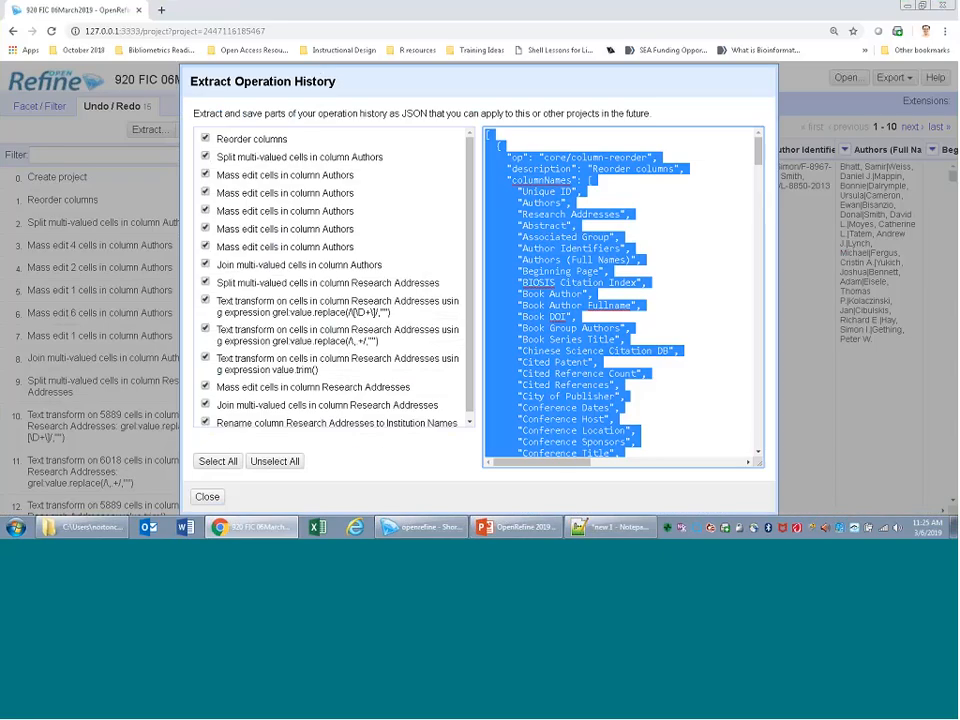
# Copy the full operation history JSON from Notepad++ and apply it to the 920 FIC 06March2019 project in OpenRefine
pyautogui.click(208, 497)
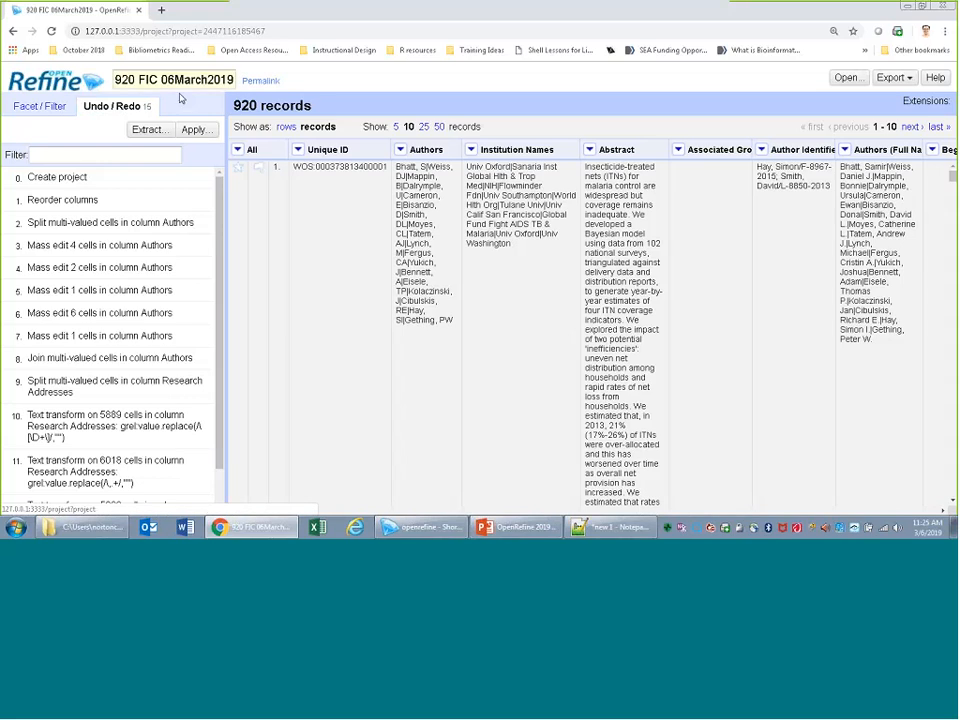
pyautogui.click(196, 130)
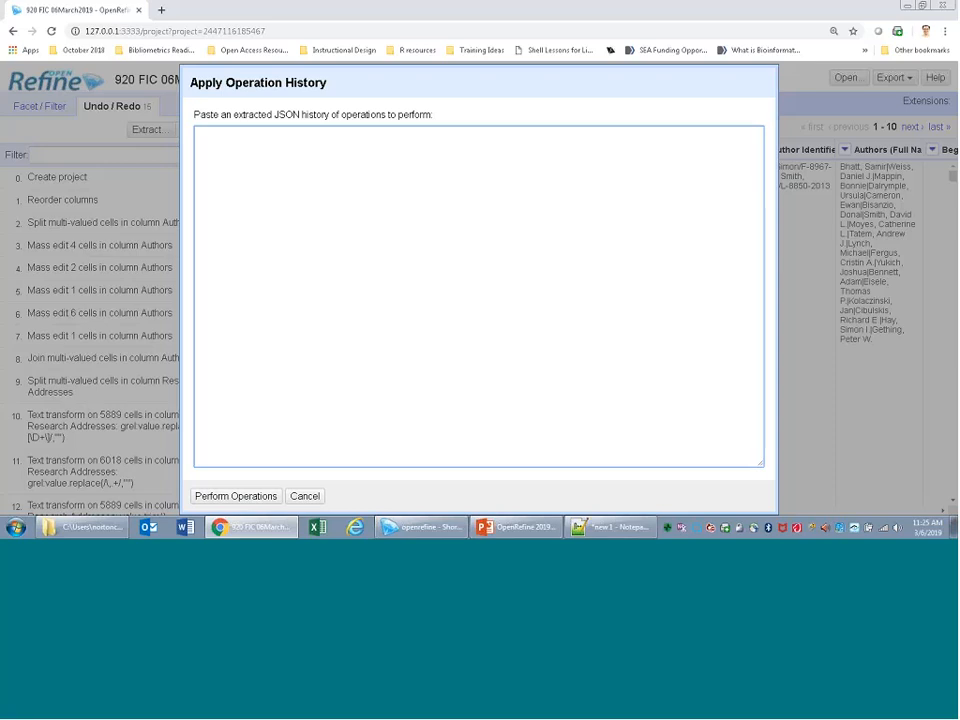
pyautogui.hotkey('alt', 'Tab')
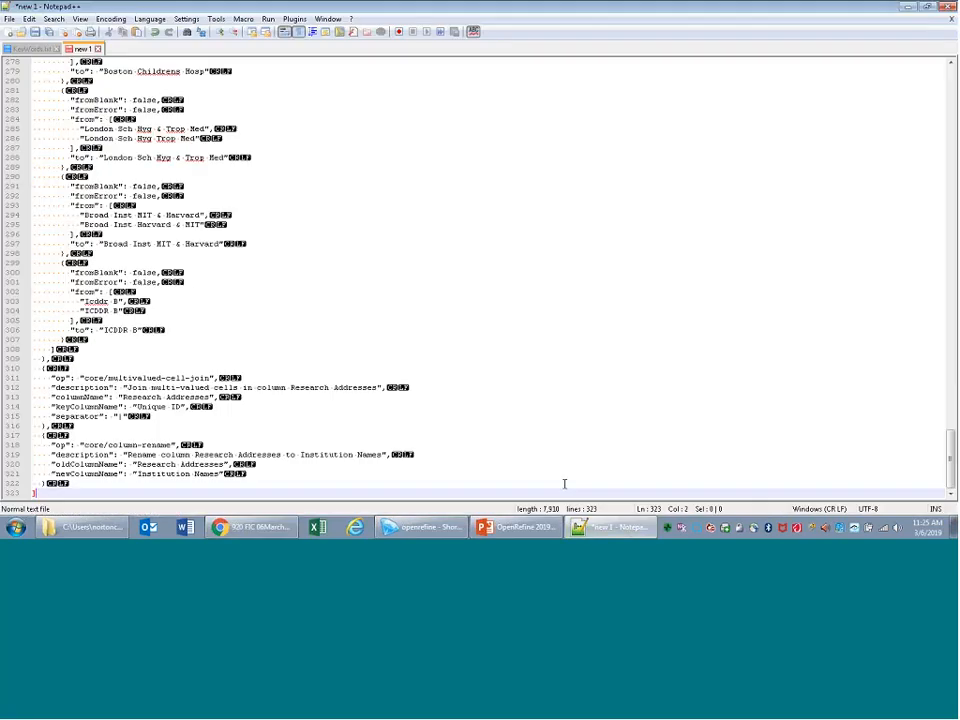
pyautogui.hotkey('ctrl', 'a')
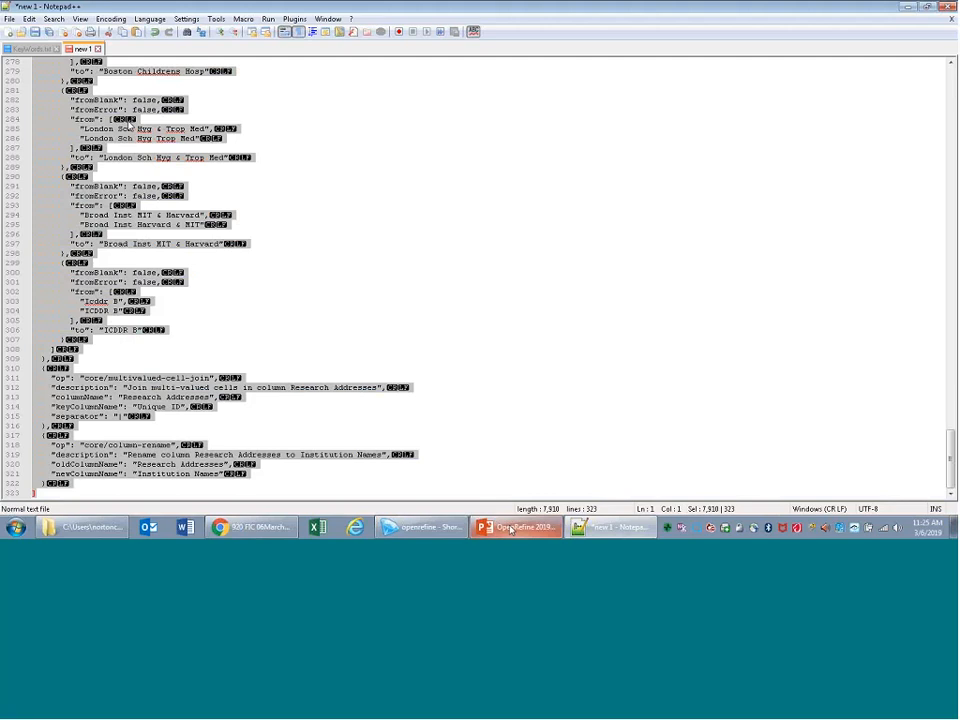
pyautogui.click(253, 527)
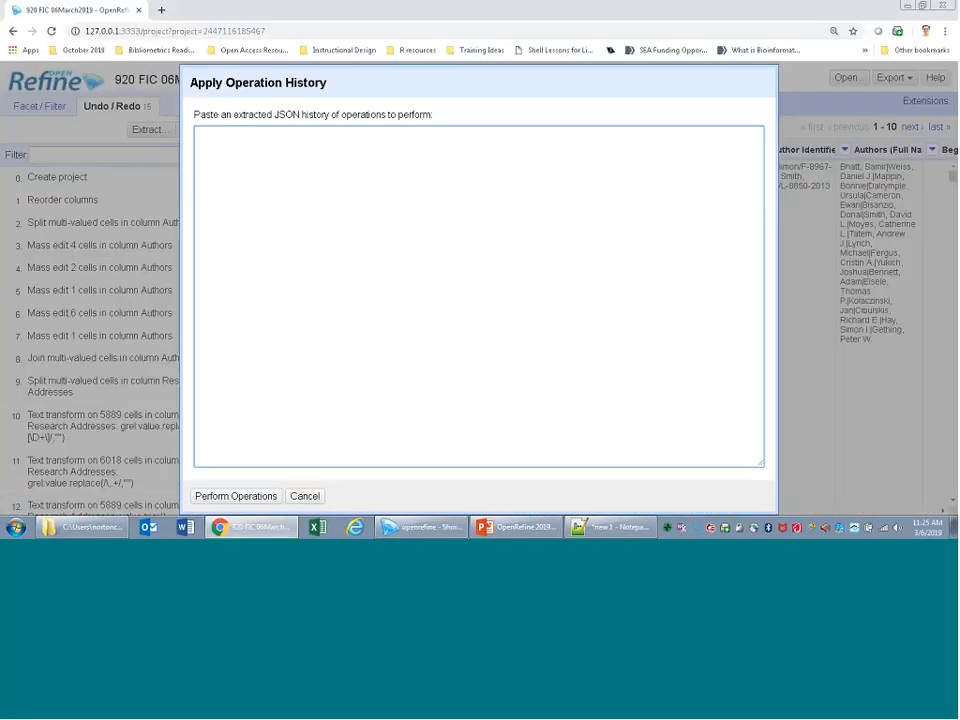
pyautogui.rightClick(218, 131)
pyautogui.click(245, 209)
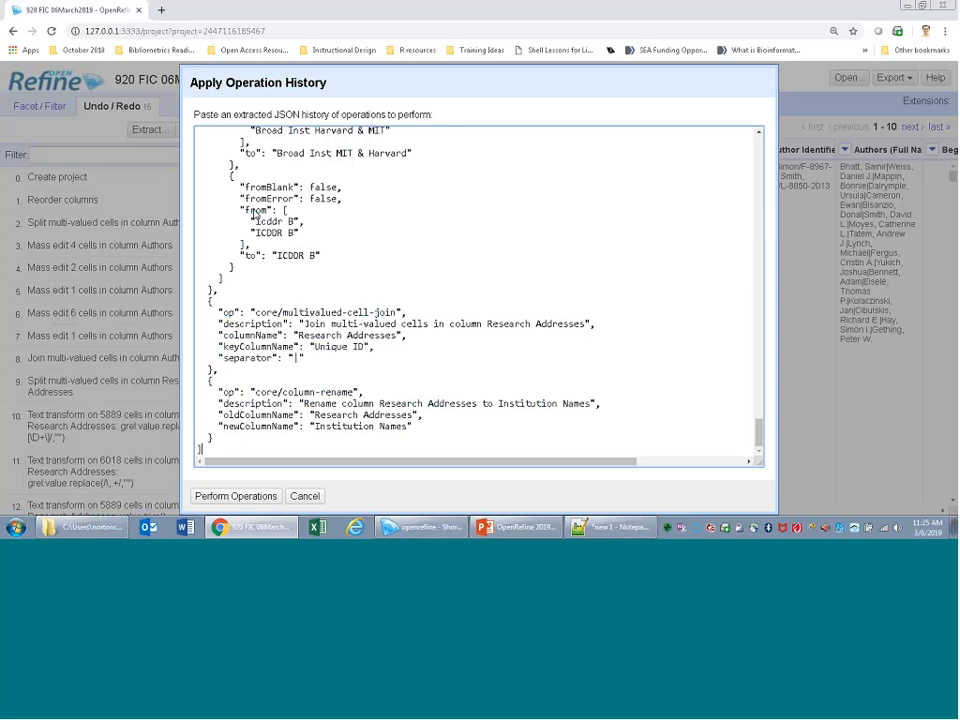
pyautogui.click(236, 496)
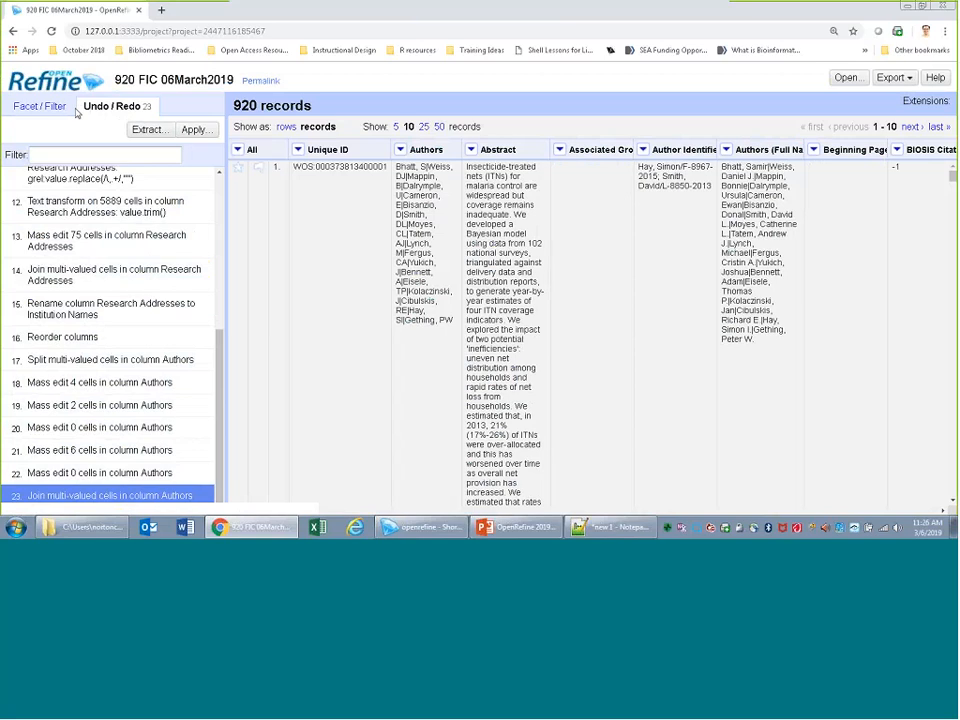
# Export the project as comma-separated values and show the downloaded CSV file in its folder
pyautogui.click(910, 84)
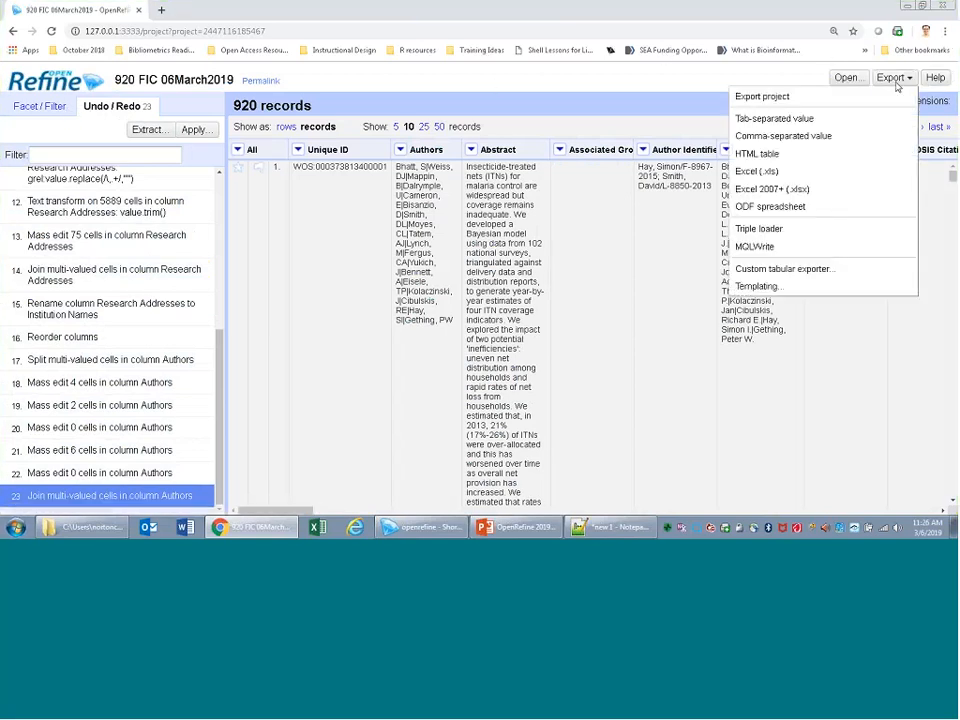
pyautogui.click(776, 139)
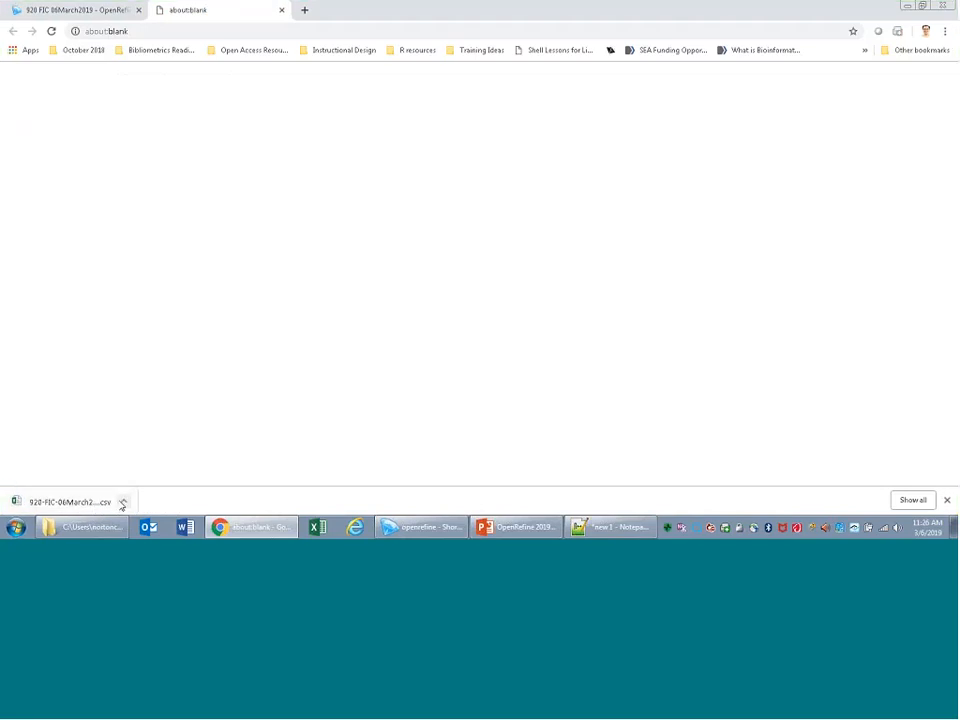
pyautogui.click(123, 501)
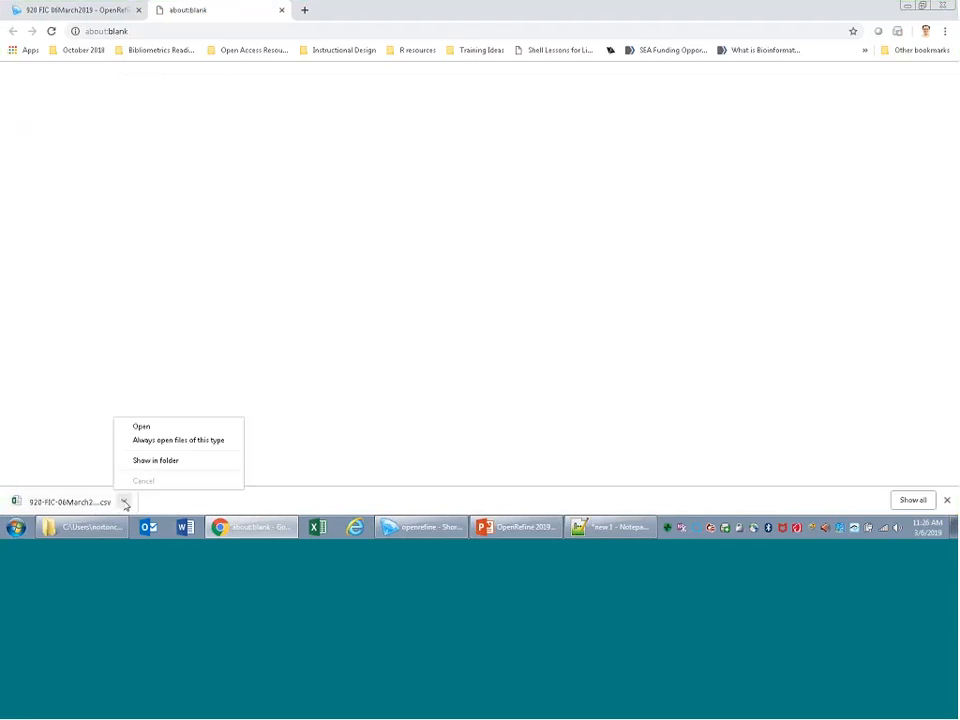
pyautogui.click(156, 460)
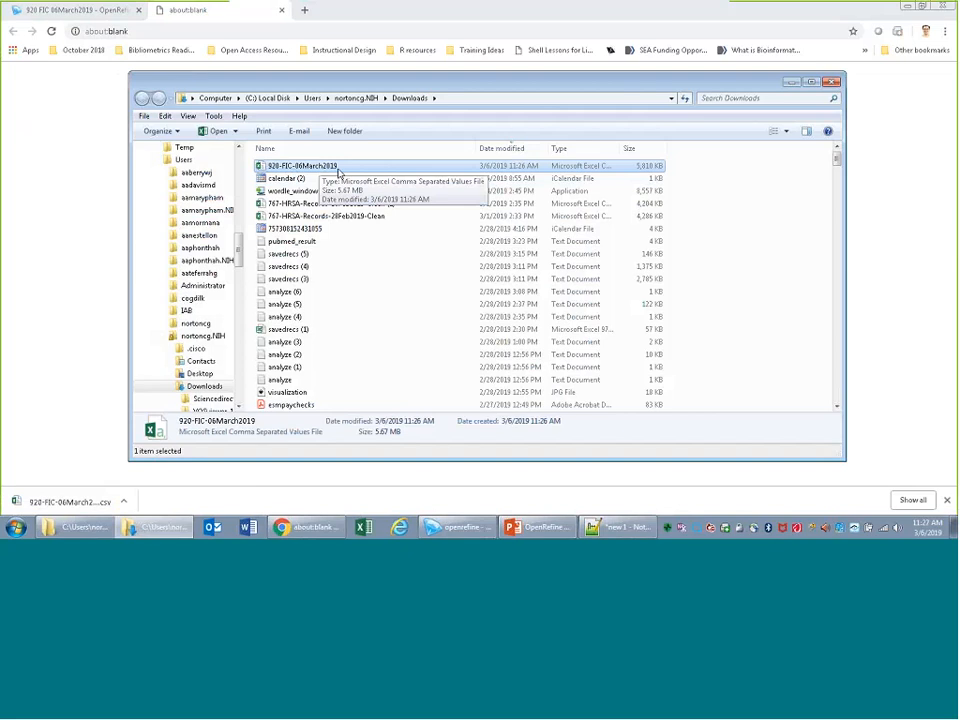
pyautogui.click(55, 12)
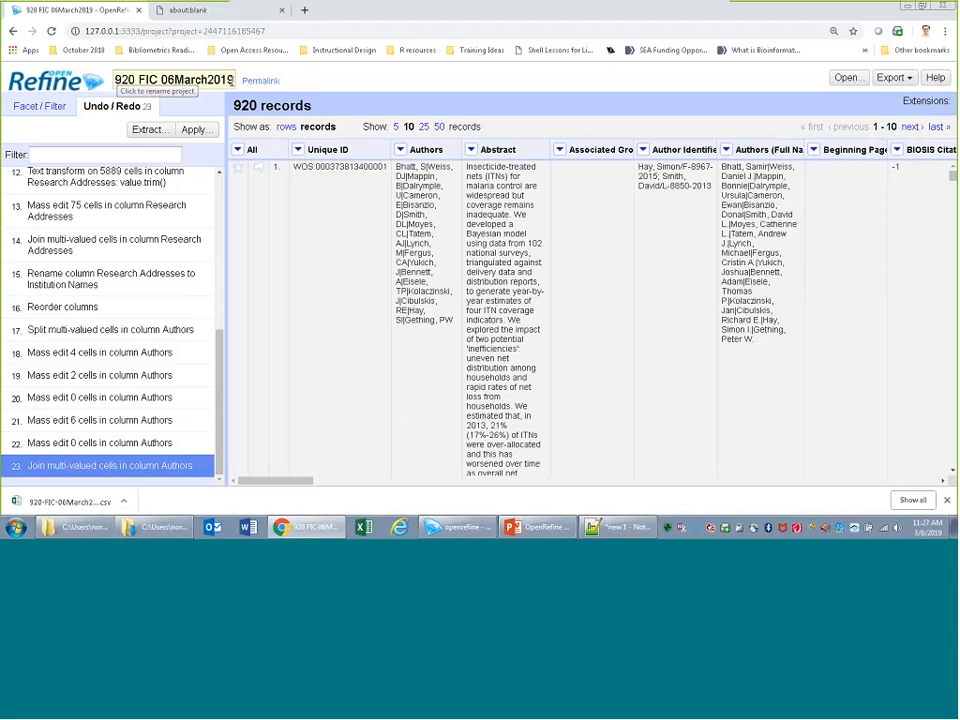
pyautogui.click(180, 12)
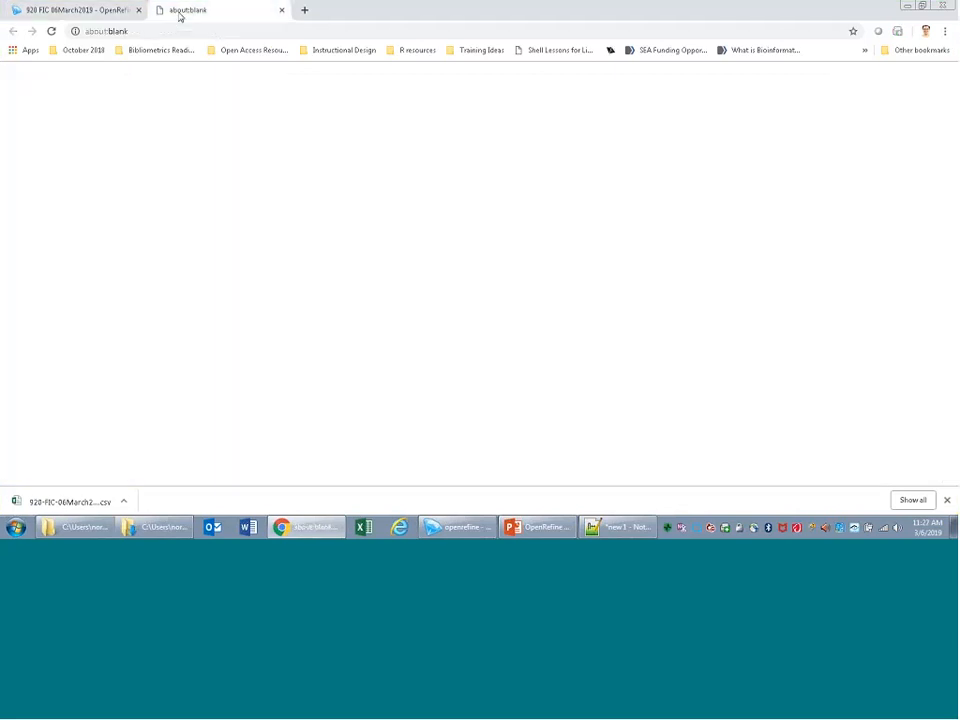
pyautogui.click(64, 11)
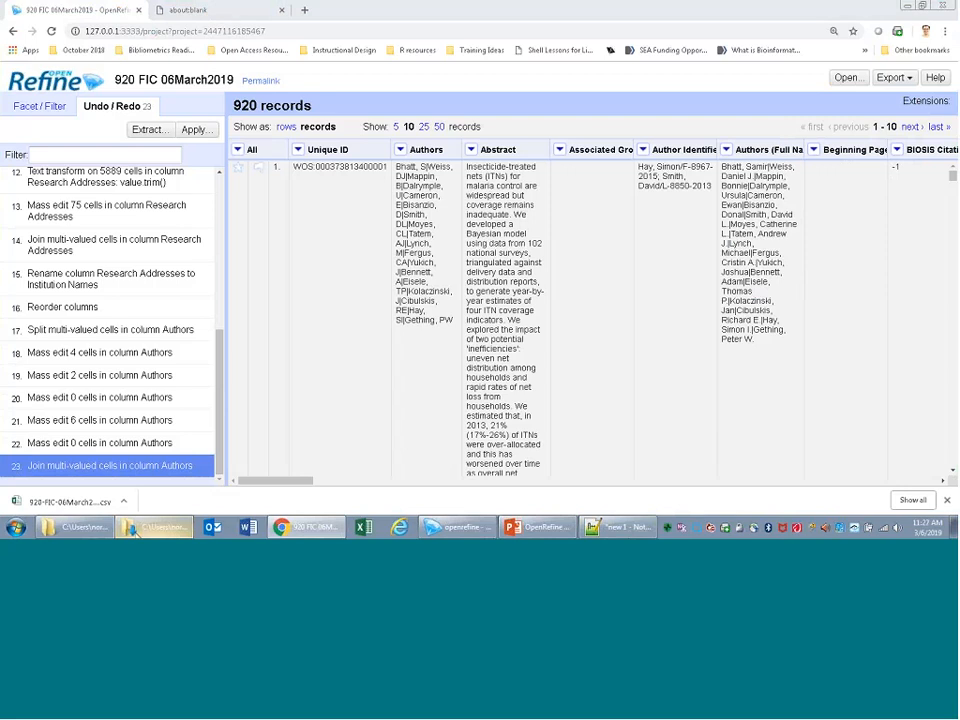
# Copy the exported 920-FIC-06March2019 file from Downloads into the 2019 BibTeam Training folder
pyautogui.click(172, 537)
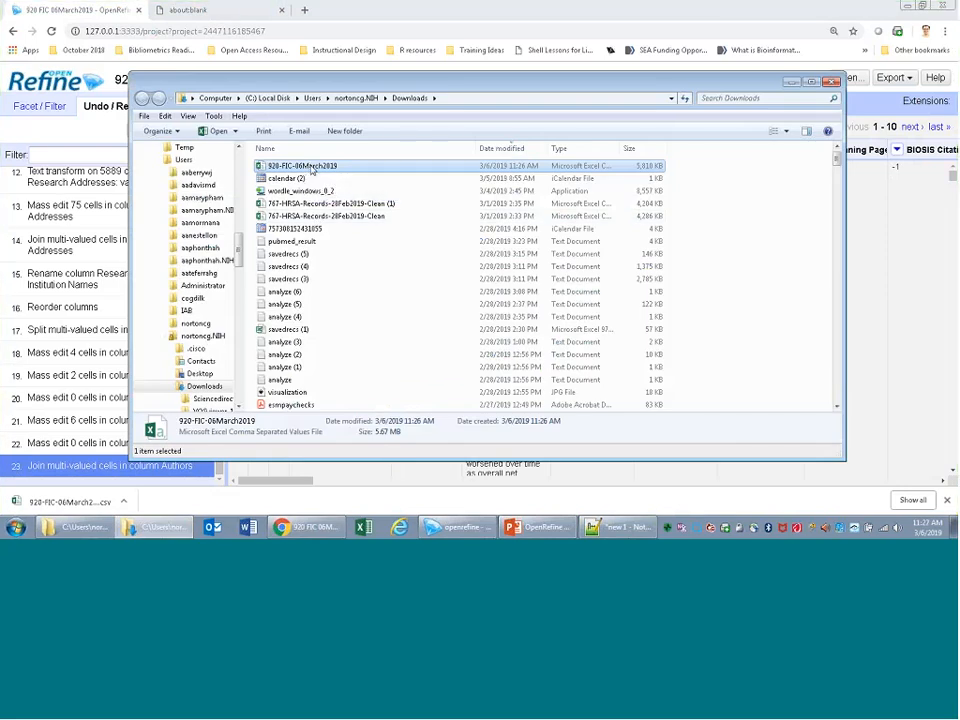
pyautogui.rightClick(310, 166)
pyautogui.click(369, 293)
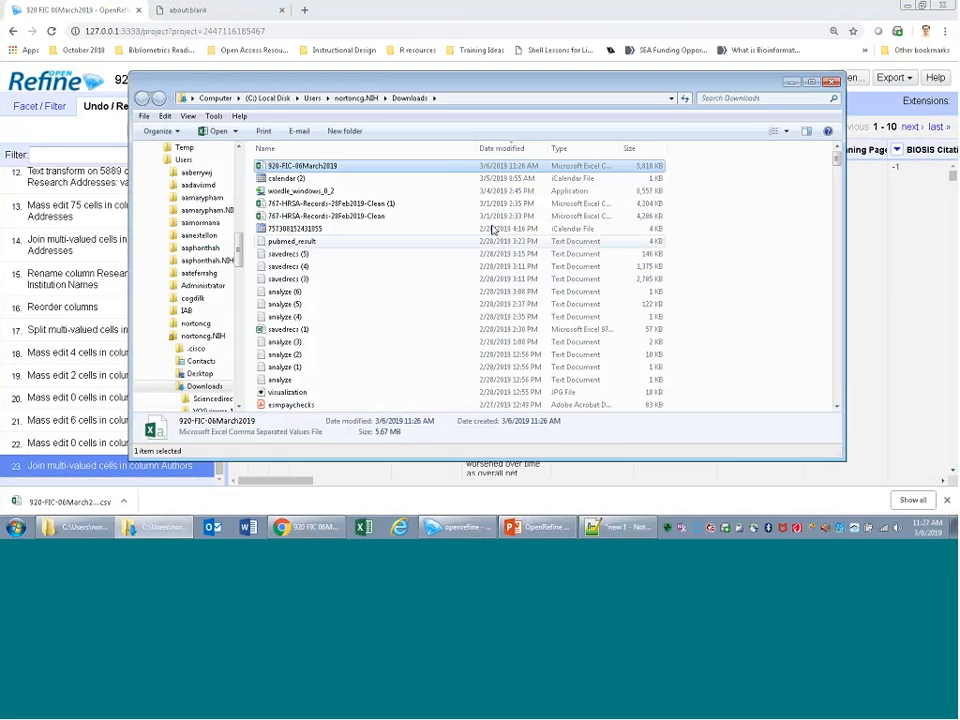
pyautogui.click(790, 80)
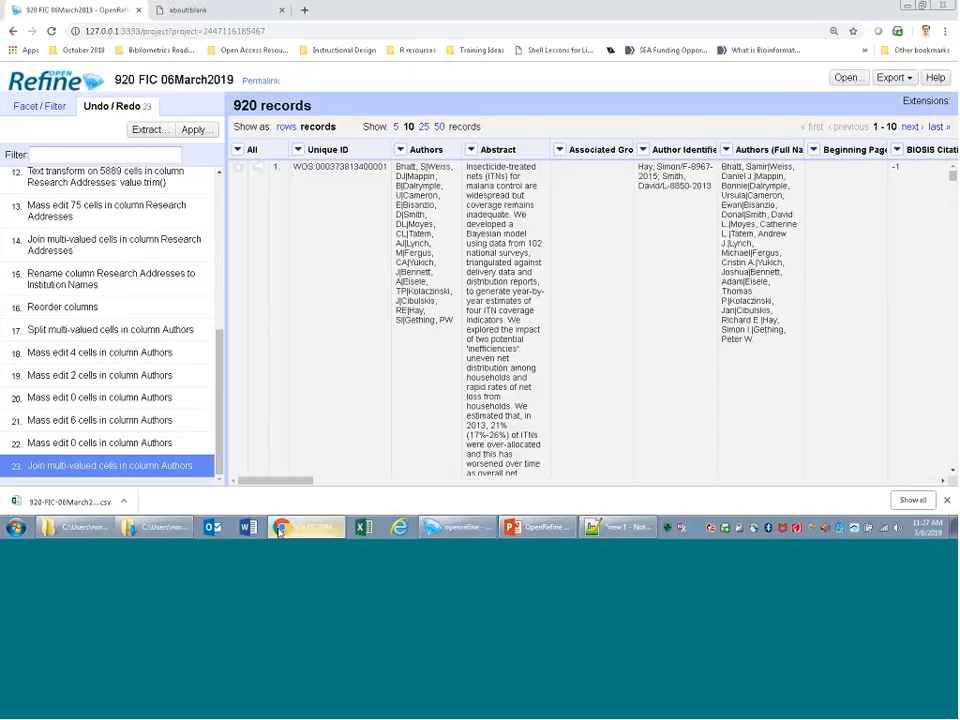
pyautogui.click(155, 527)
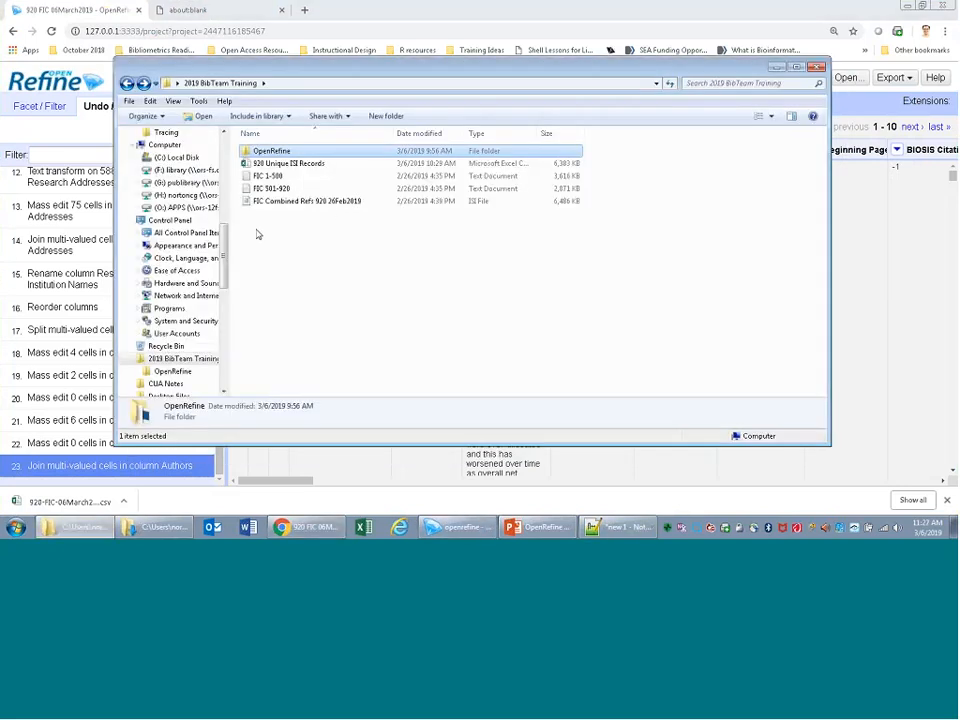
pyautogui.rightClick(256, 234)
pyautogui.click(279, 312)
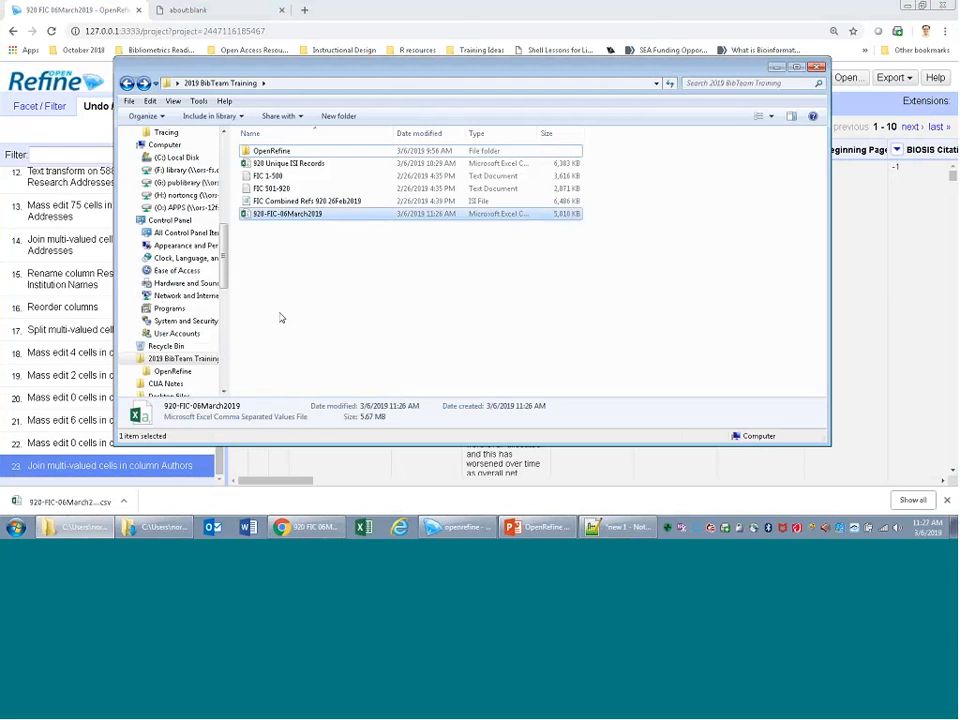
# Rename the copied CSV file as 920-FIC-06March2019-Clean and minimize the folder window
pyautogui.rightClick(297, 216)
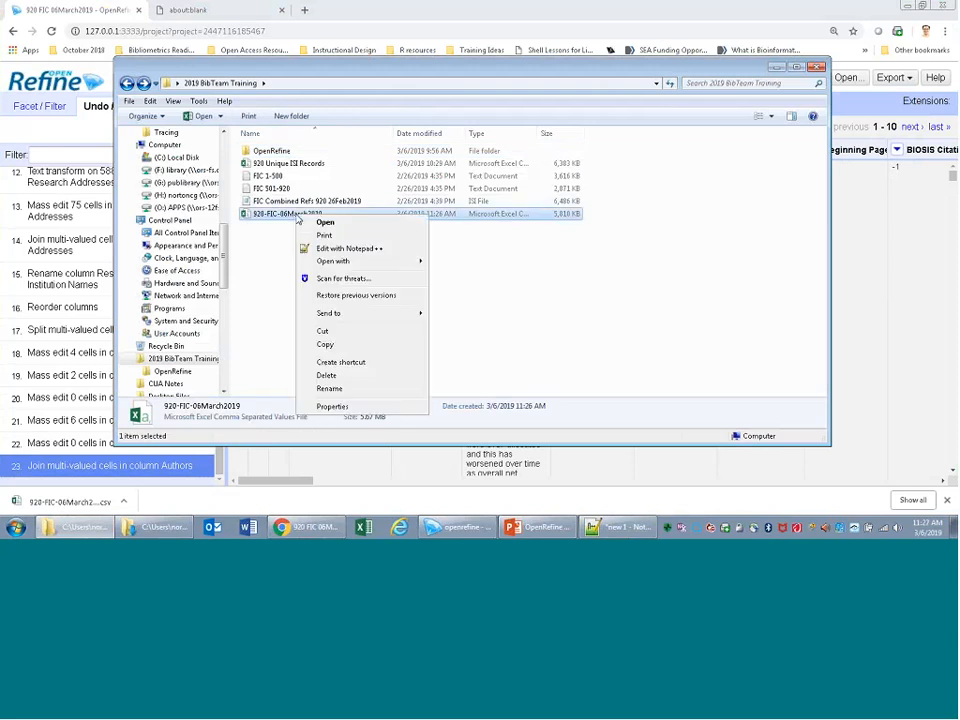
pyautogui.click(349, 389)
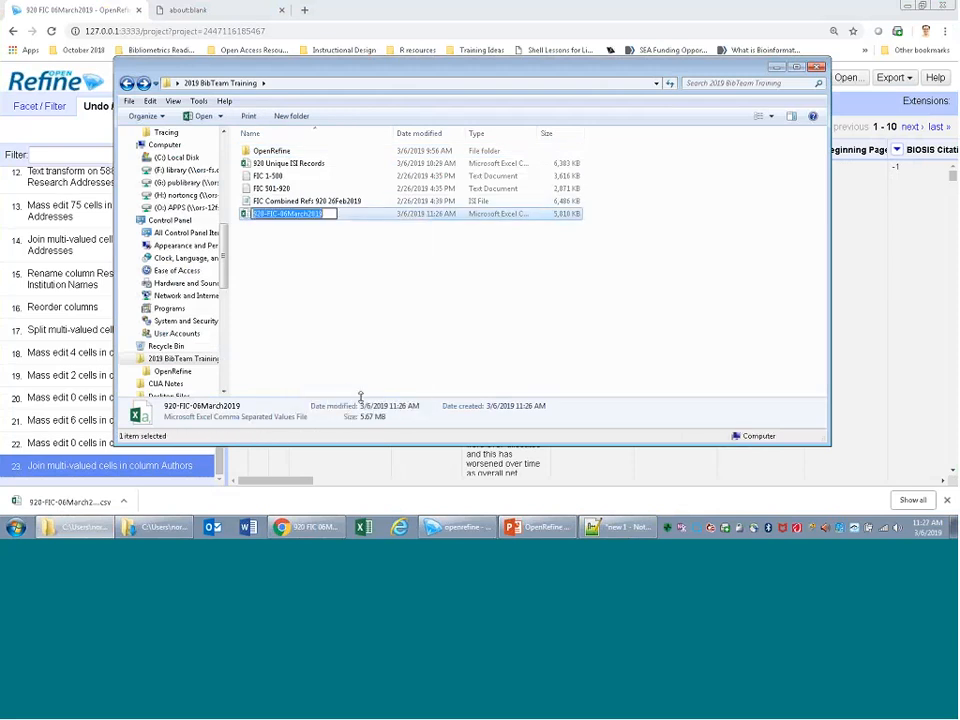
pyautogui.press('End')
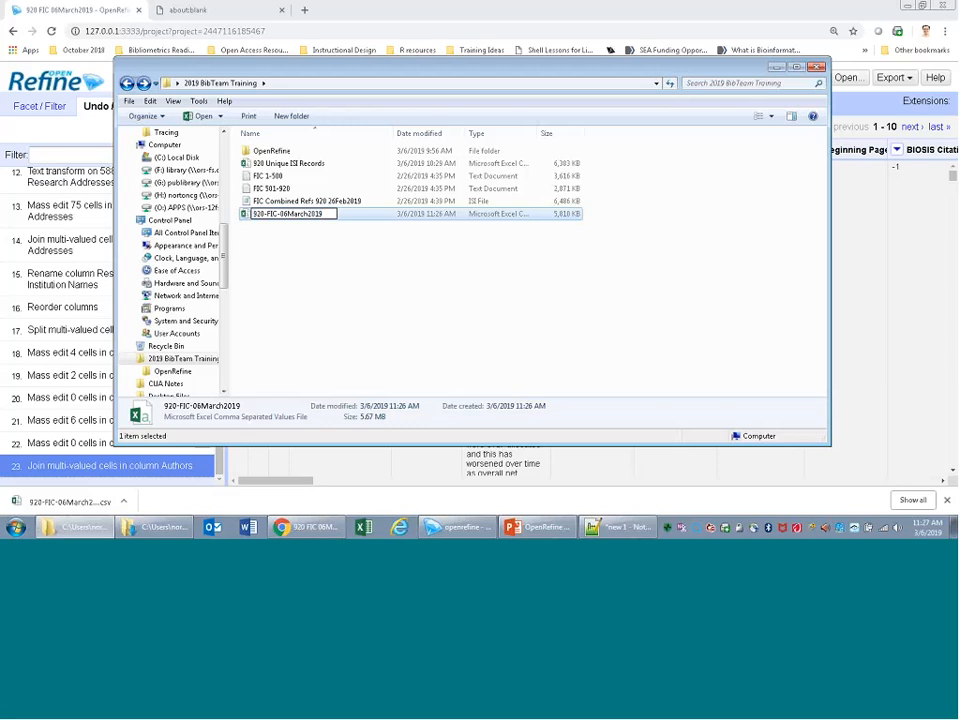
pyautogui.write('.')
pyautogui.write('-Clean')
pyautogui.click(317, 254)
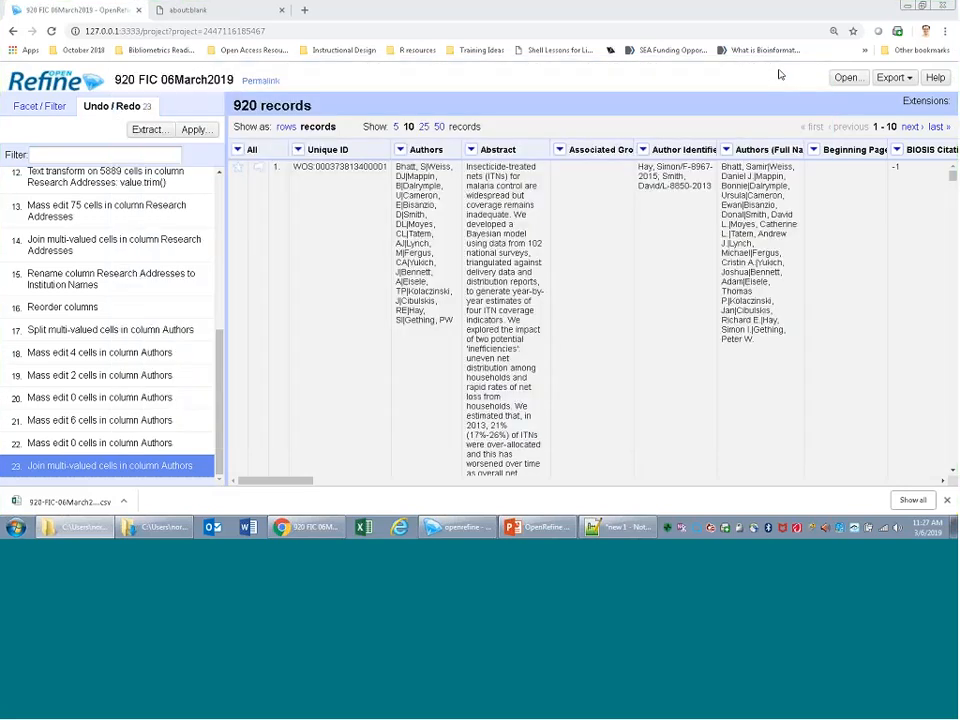
pyautogui.click(778, 68)
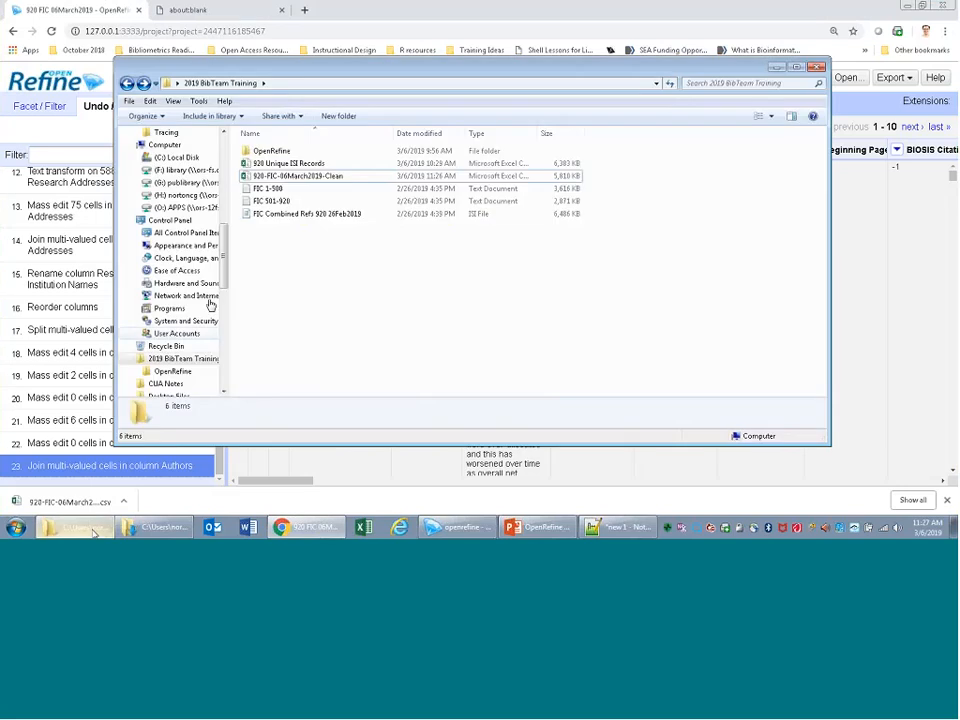
# Open 920-FIC-06March2019-Clean in Excel, check its columns and records down to the last row, and close it
pyautogui.click(90, 530)
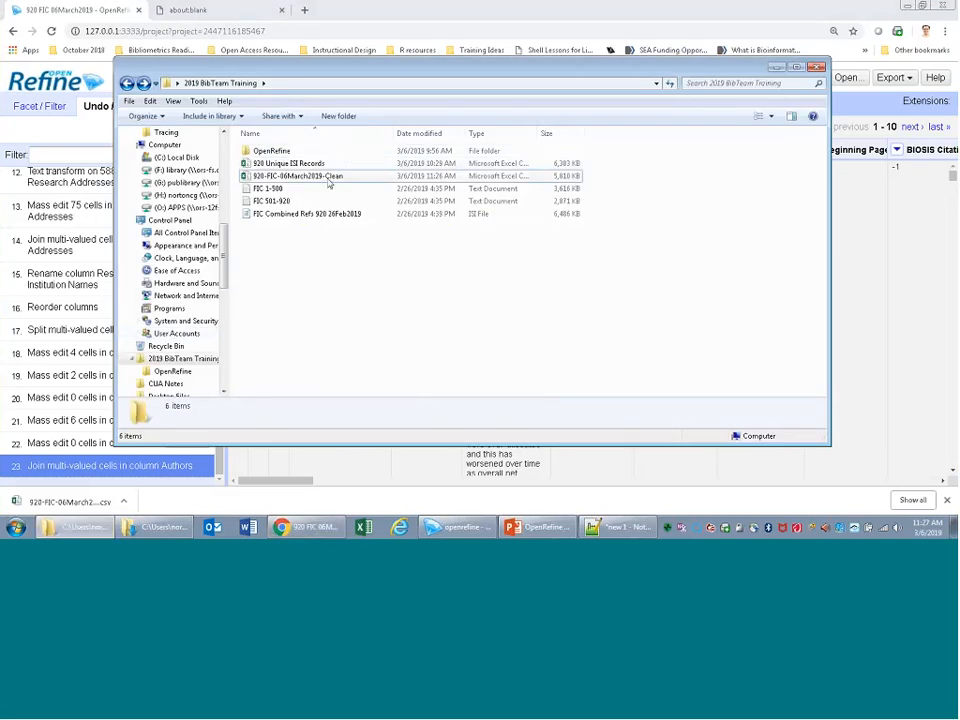
pyautogui.click(328, 179)
pyautogui.doubleClick(328, 179)
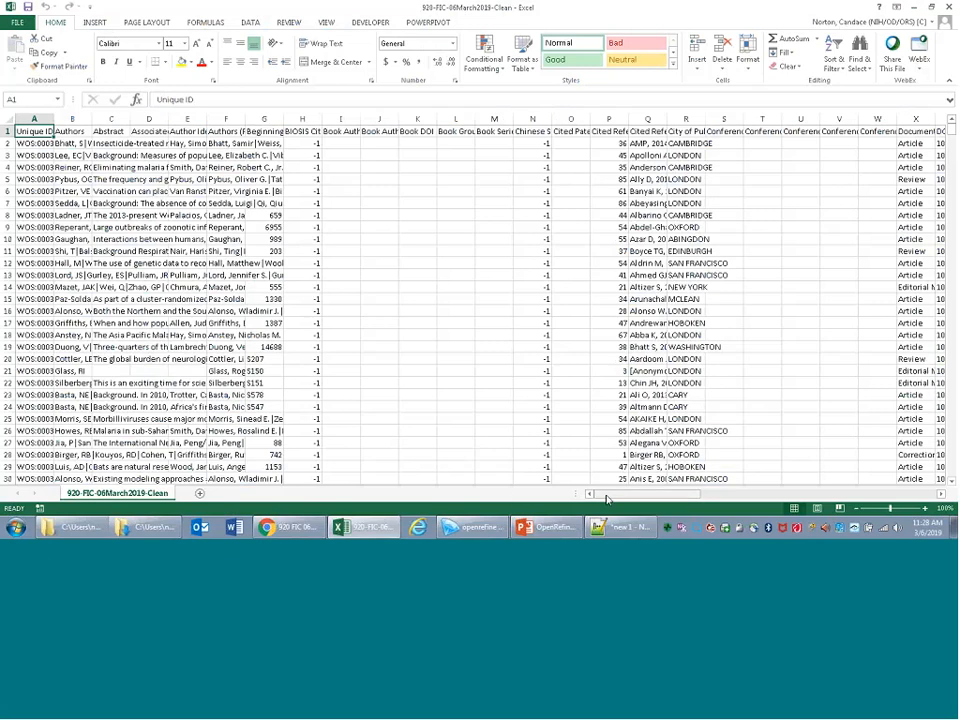
pyautogui.moveTo(630, 493); pyautogui.dragTo(595, 503)
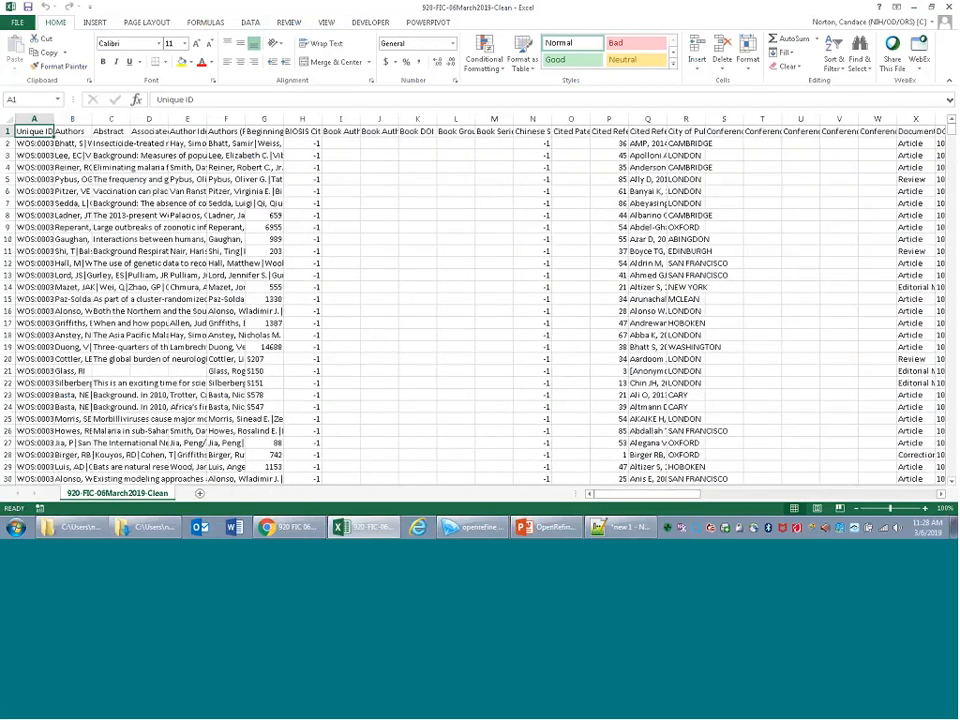
pyautogui.moveTo(952, 130); pyautogui.dragTo(897, 460)
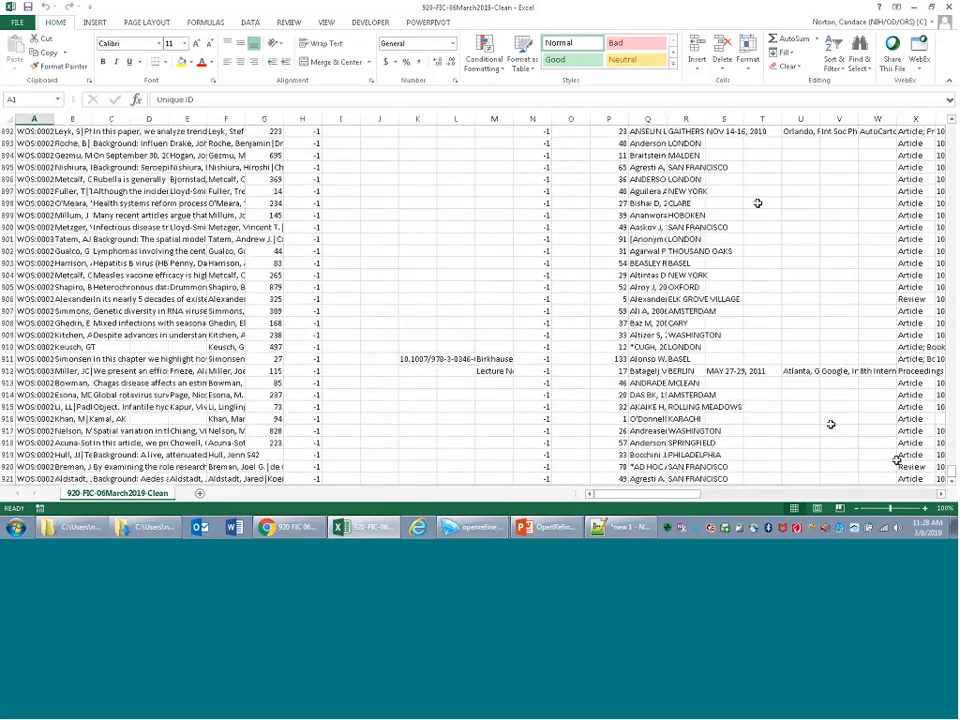
pyautogui.click(949, 7)
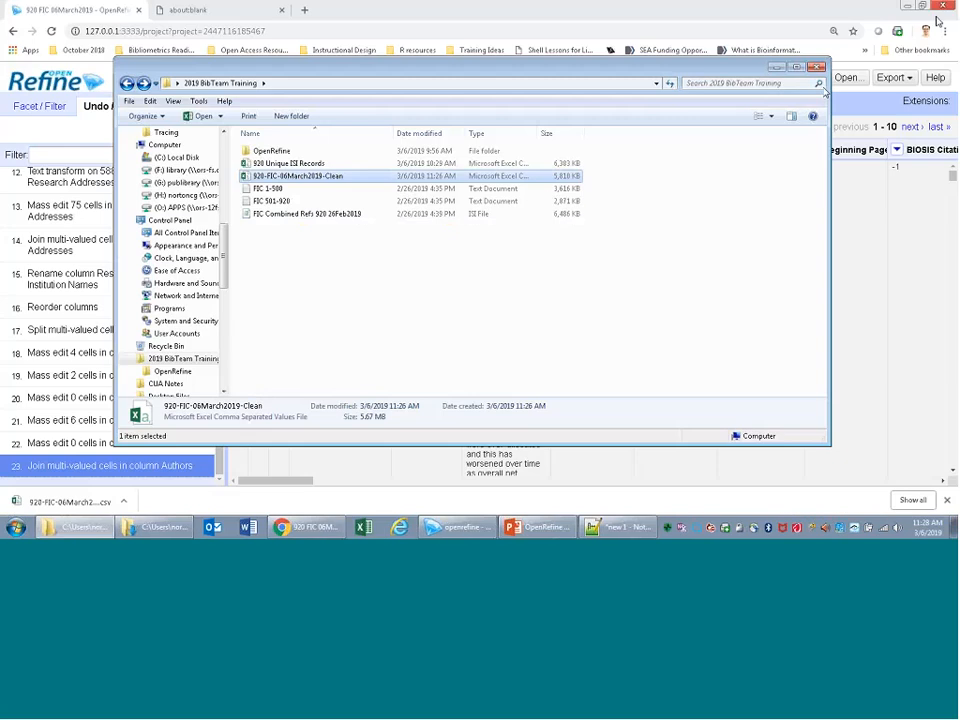
pyautogui.click(772, 68)
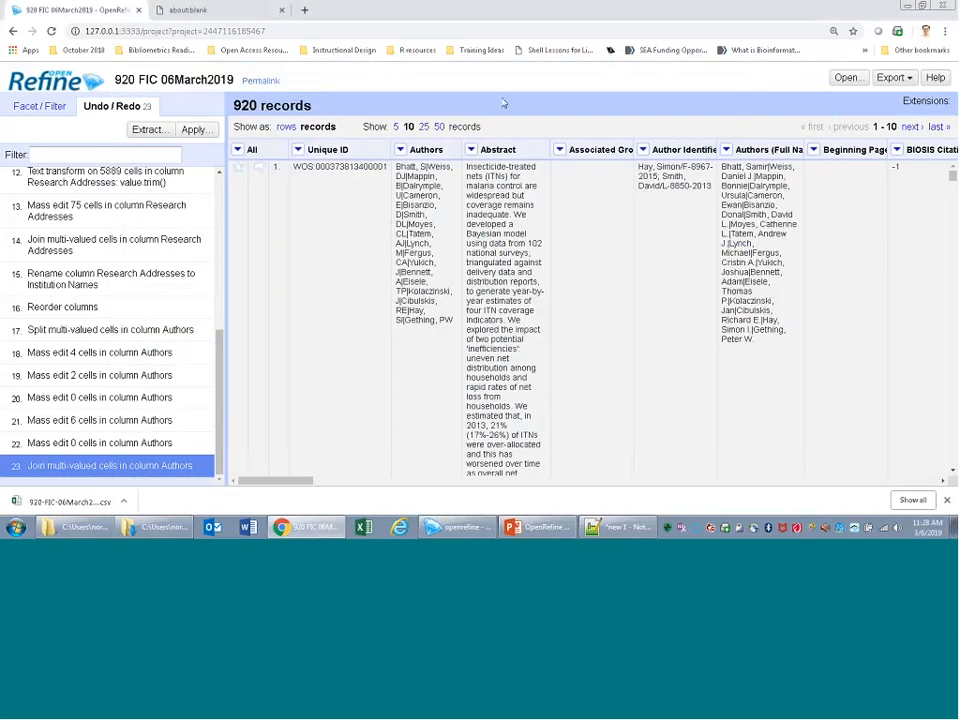
# Close the blank browser tab, go to the OpenRefine project list, and close the browser, leaving the desktop clear
pyautogui.click(280, 13)
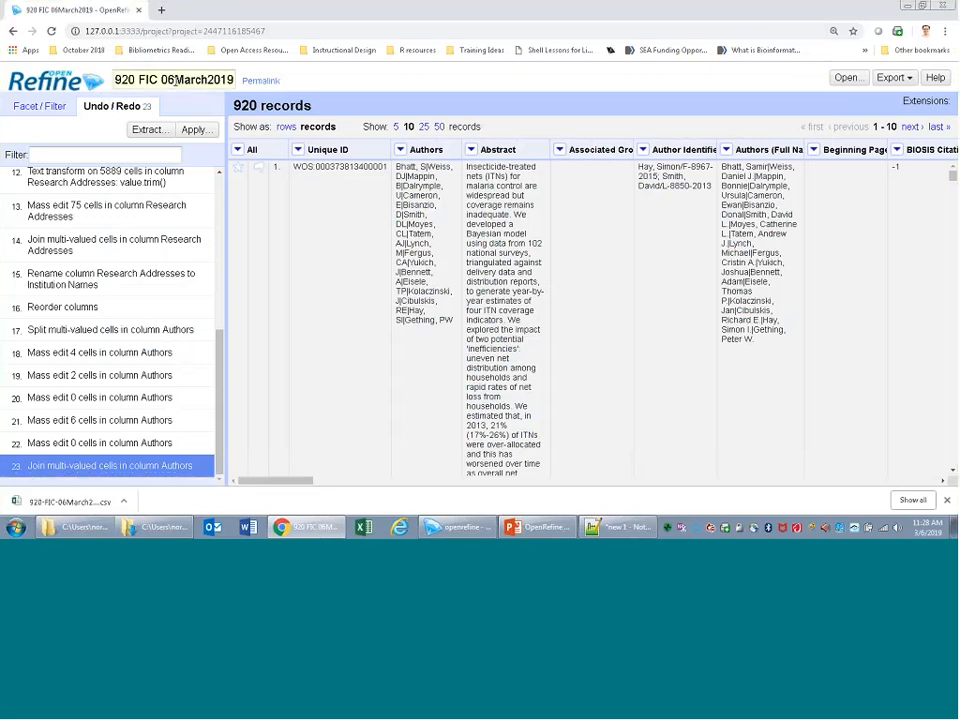
pyautogui.click(50, 82)
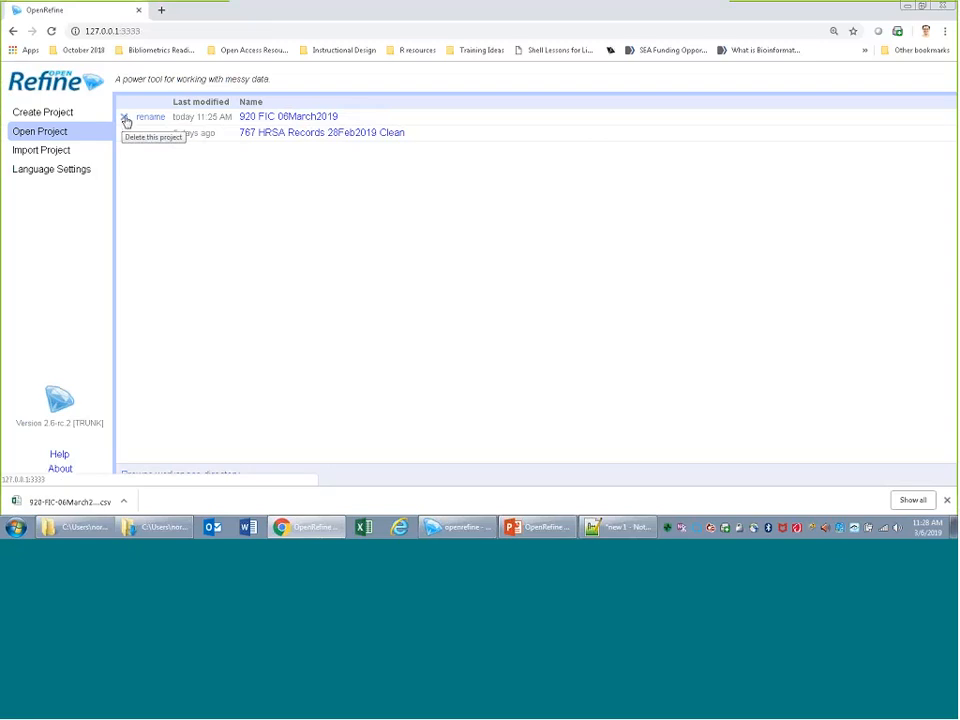
pyautogui.click(139, 11)
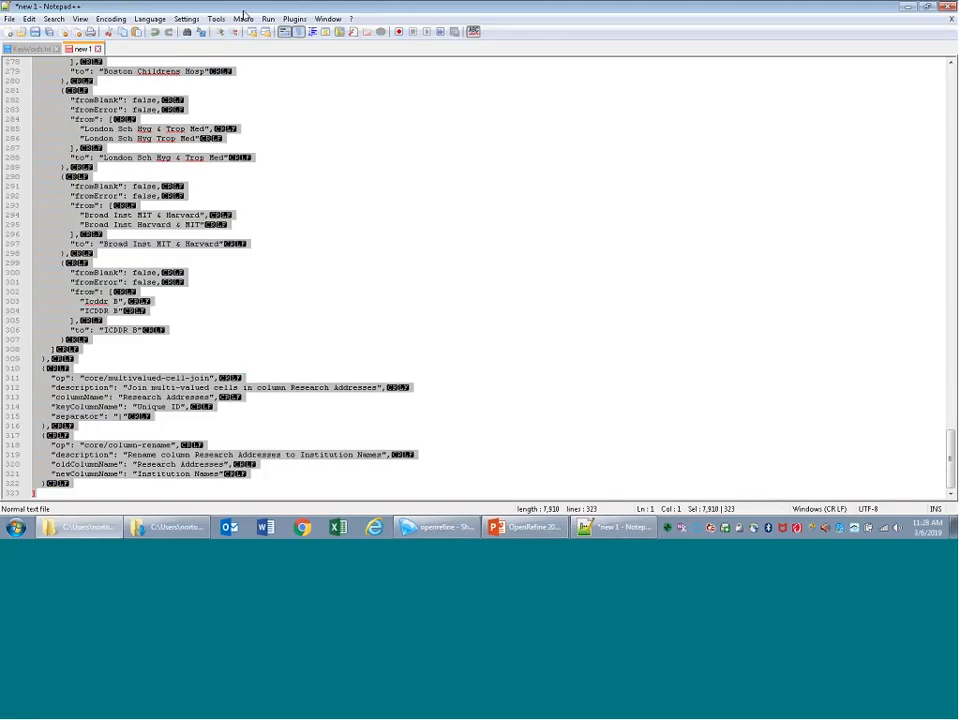
pyautogui.click(909, 8)
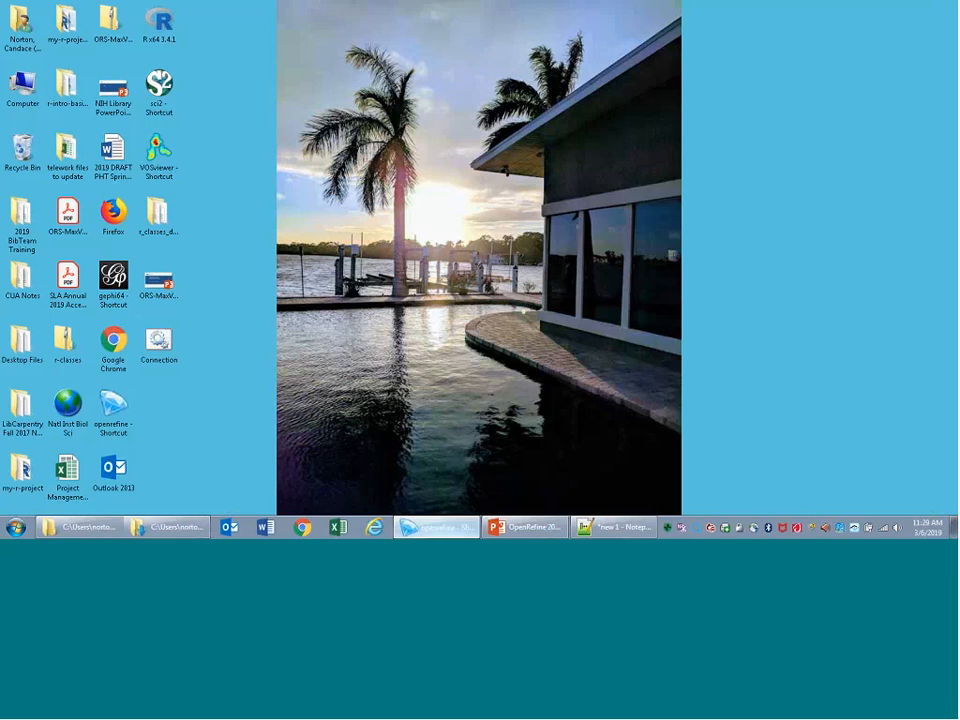
# Bring up the openrefine console window, enlarge it to examine the command log, and minimize it
pyautogui.click(435, 524)
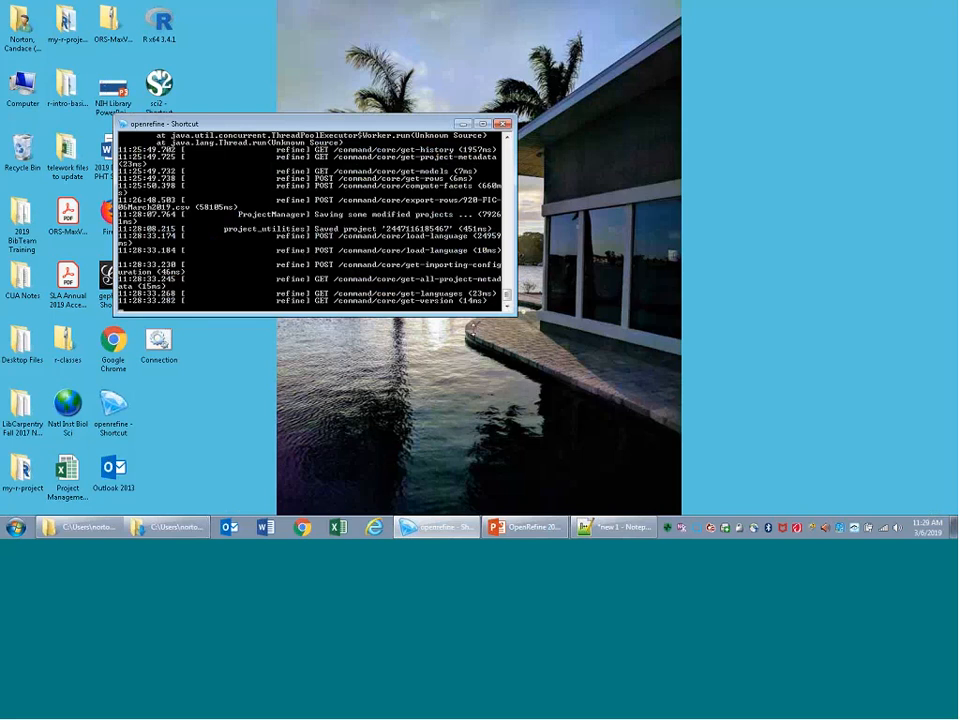
pyautogui.moveTo(475, 316); pyautogui.dragTo(475, 352)
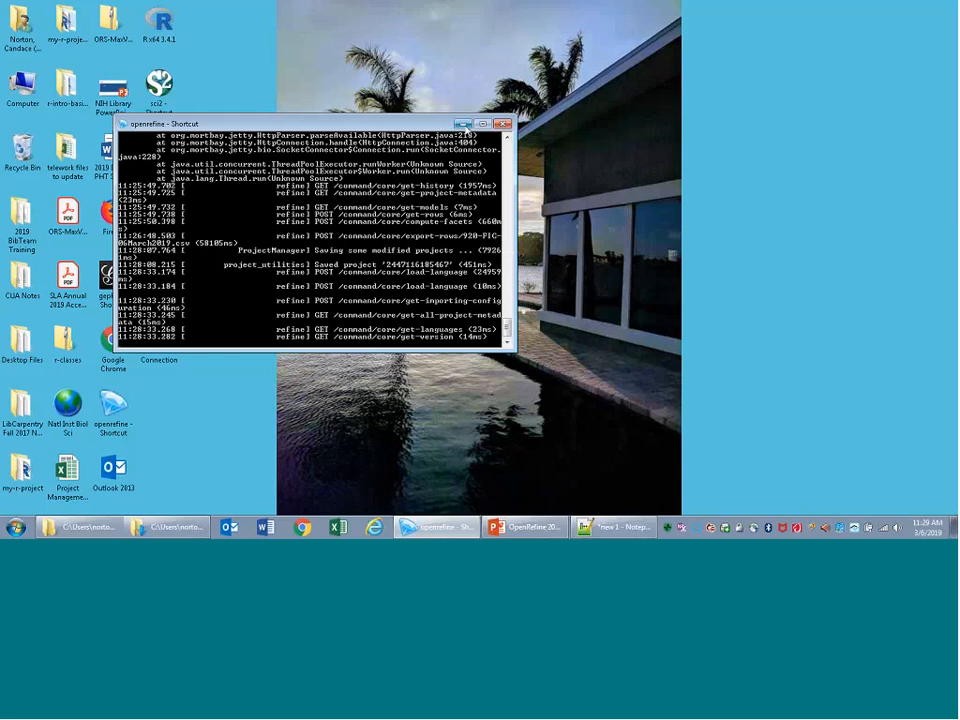
pyautogui.click(463, 124)
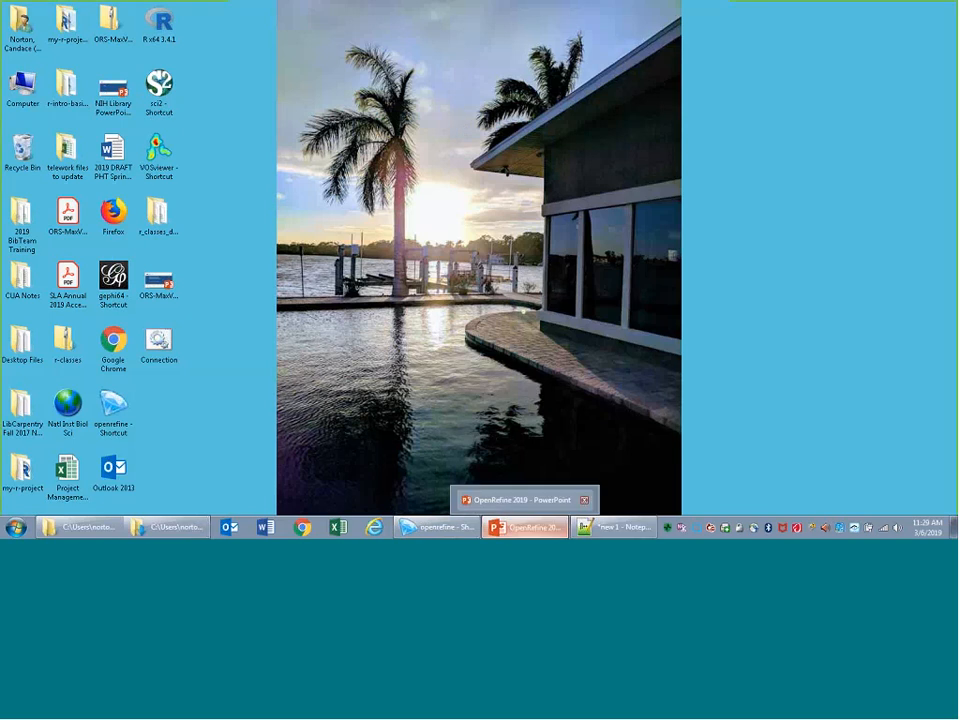
# Switch to the OpenRefine 2019 presentation in PowerPoint and start the slide show from the Course Development Resources slide
pyautogui.click(525, 527)
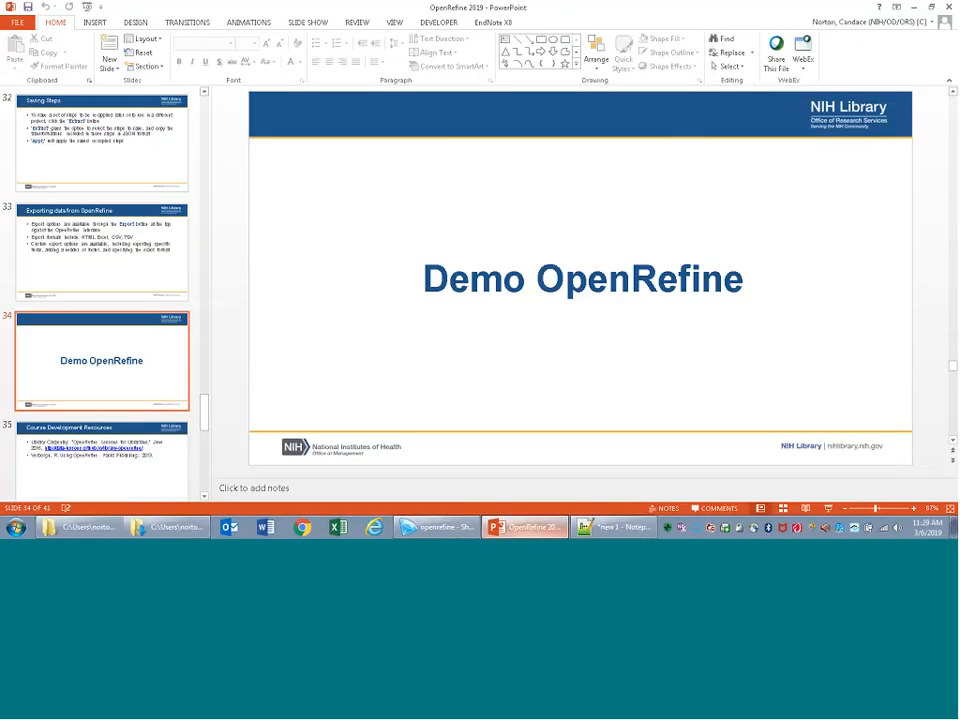
pyautogui.click(157, 481)
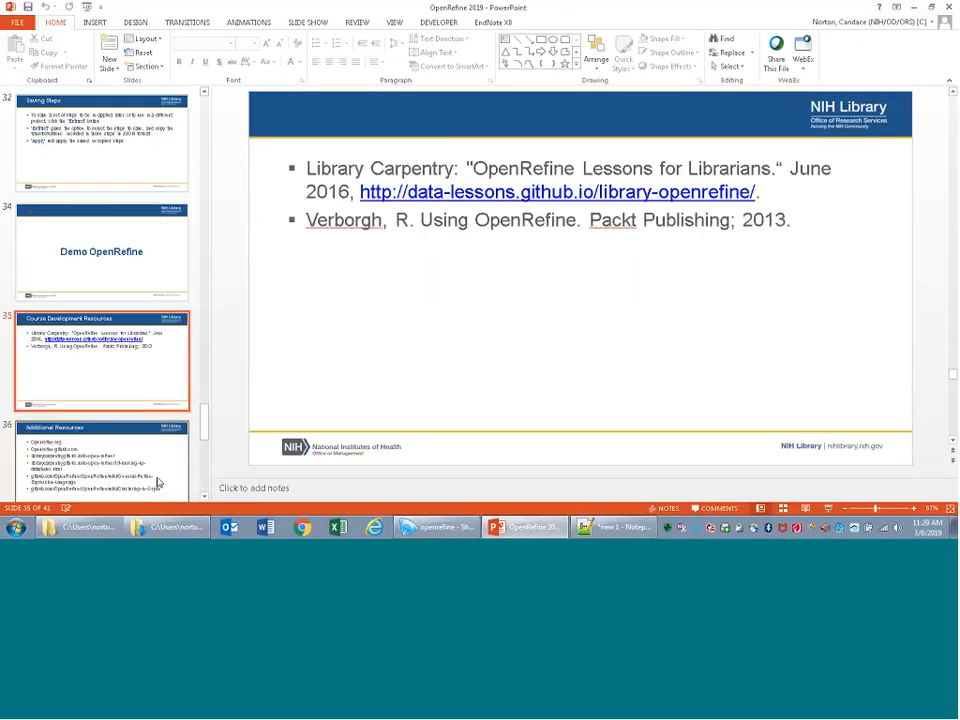
pyautogui.click(828, 511)
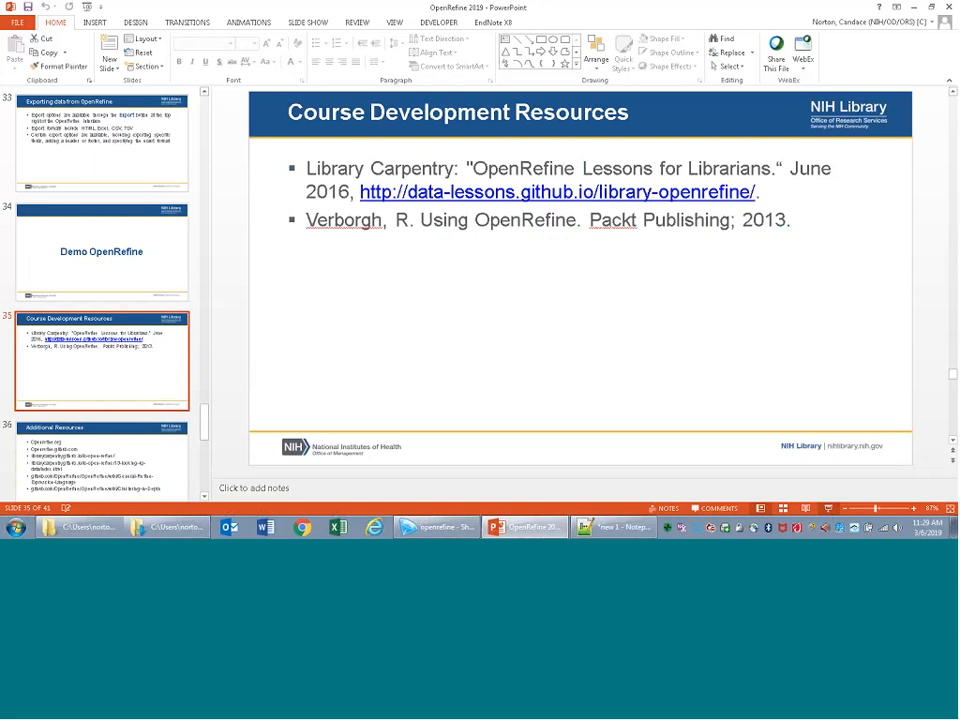